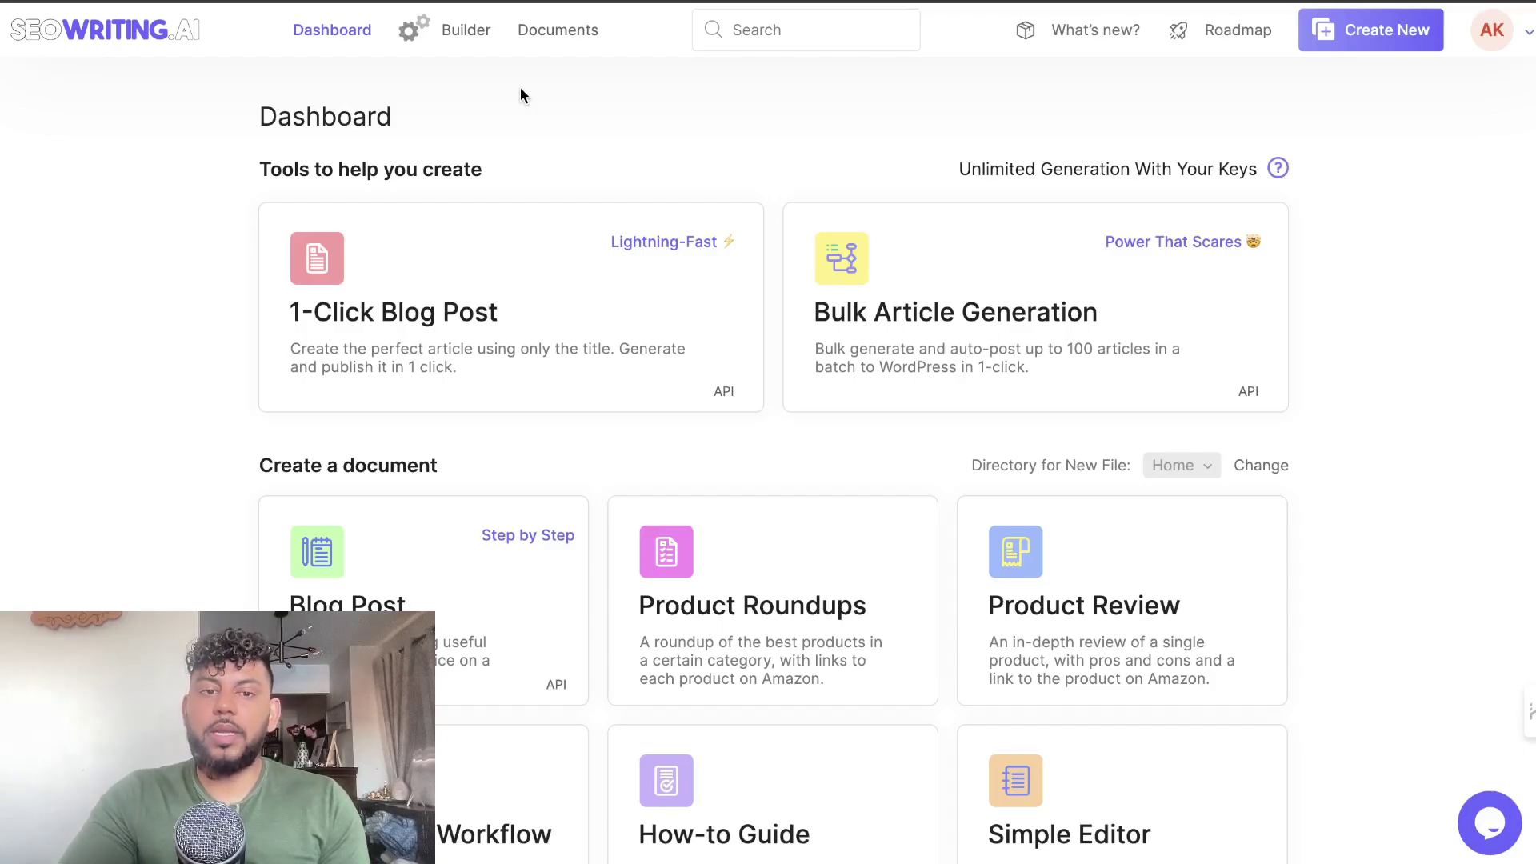
Scroll through the Dashboard tools to locate the 1-Click Blog Post card.
{"action": "scroll", "coordinate": [520, 95], "scroll_direction": "down", "scroll_amount": 1}
{"action": "scroll", "coordinate": [520, 95], "scroll_direction": "down", "scroll_amount": 2}
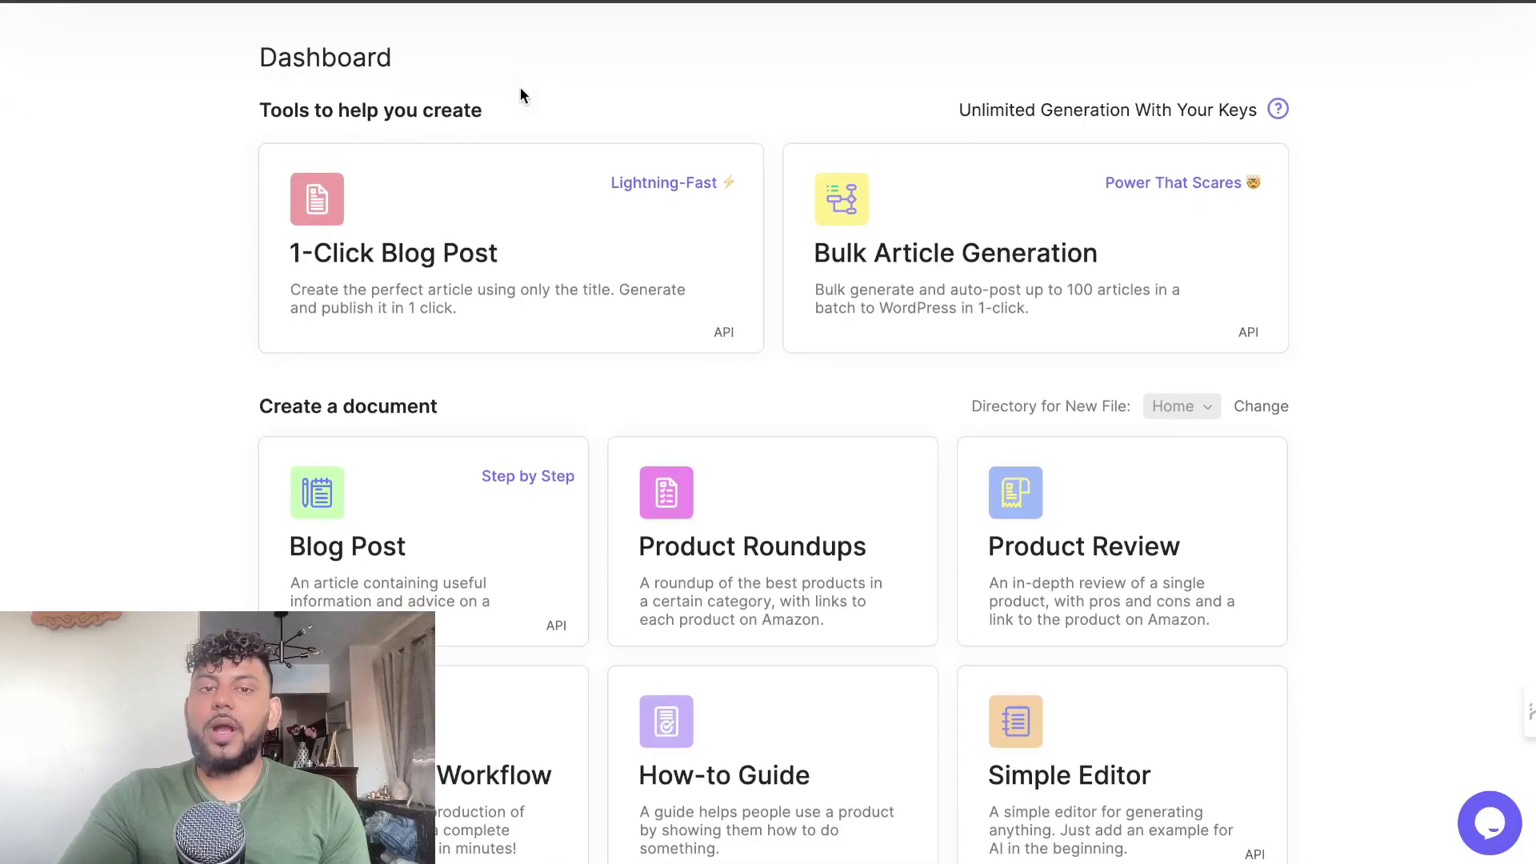
{"action": "scroll", "coordinate": [520, 95], "scroll_direction": "down", "scroll_amount": 1}
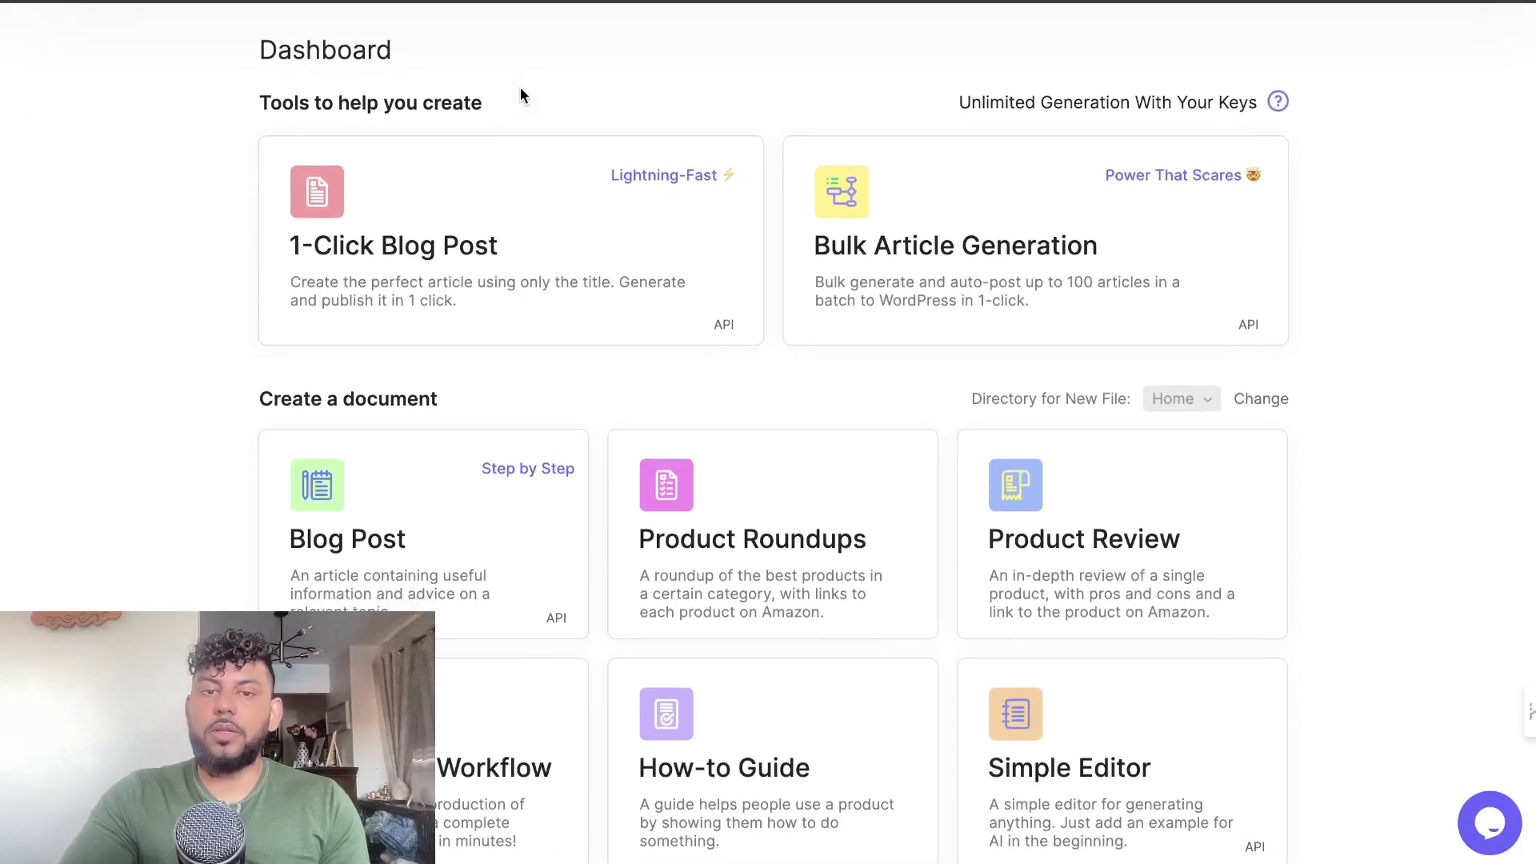
{"action": "scroll", "coordinate": [812, 166], "scroll_direction": "up", "scroll_amount": 3}
{"action": "scroll", "coordinate": [812, 167], "scroll_direction": "down", "scroll_amount": 3}
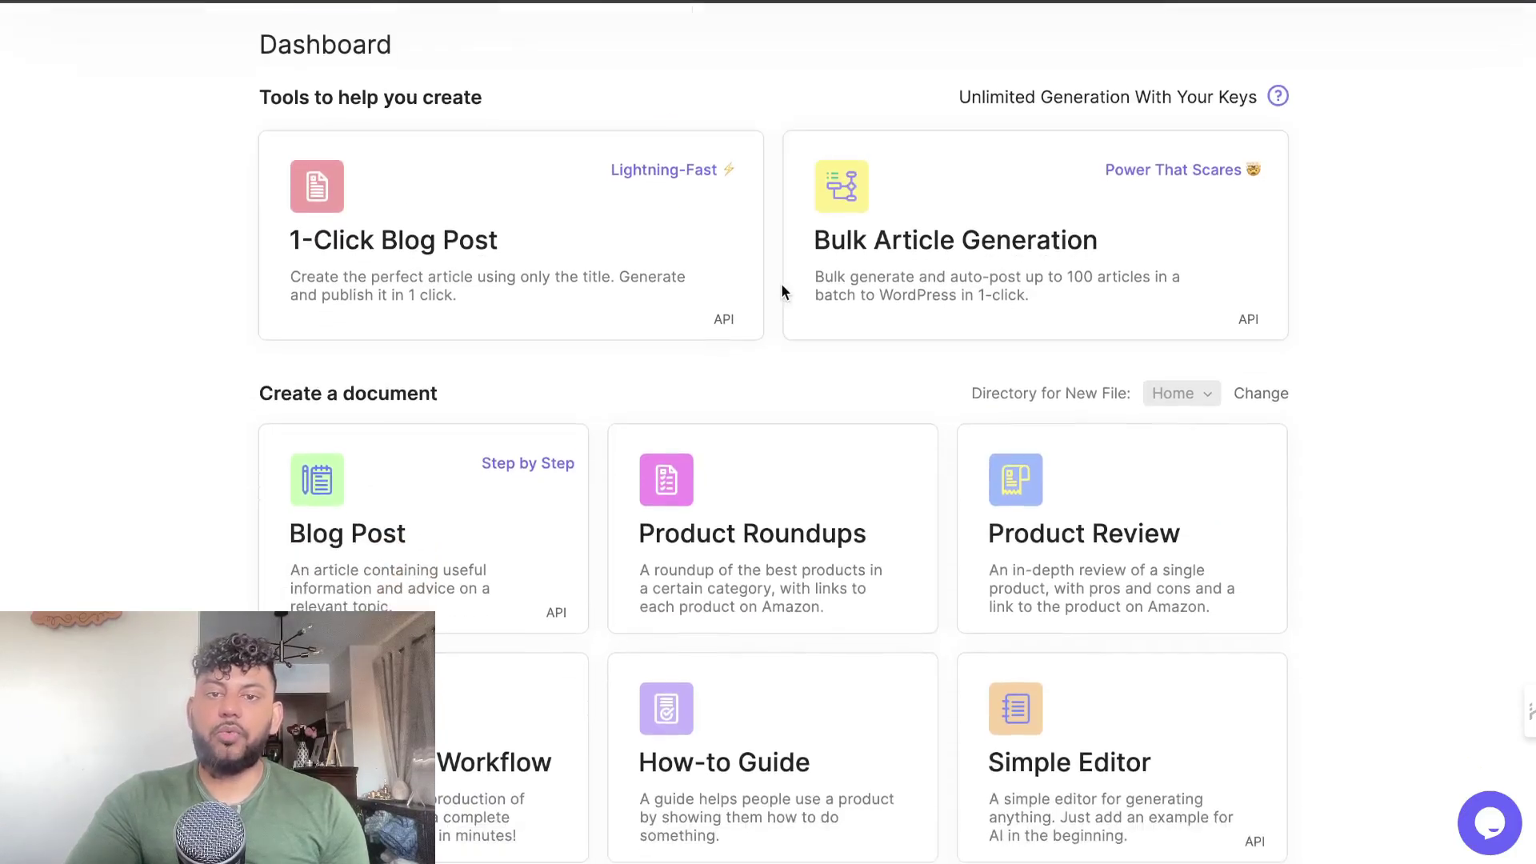
{"action": "scroll", "coordinate": [772, 294], "scroll_direction": "up", "scroll_amount": 2}
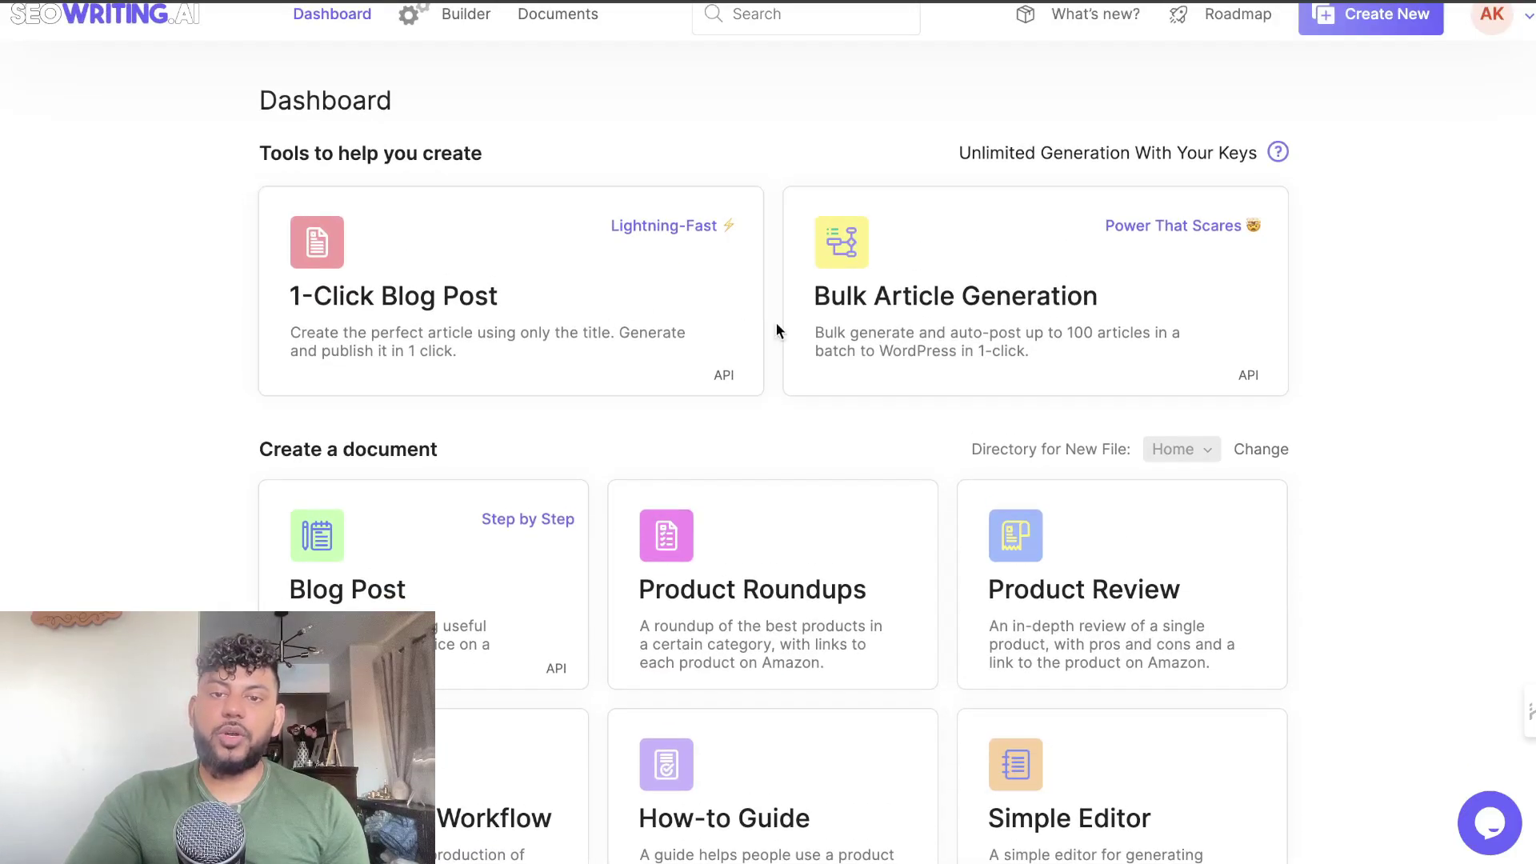
{"action": "scroll", "coordinate": [830, 412], "scroll_direction": "down", "scroll_amount": 3}
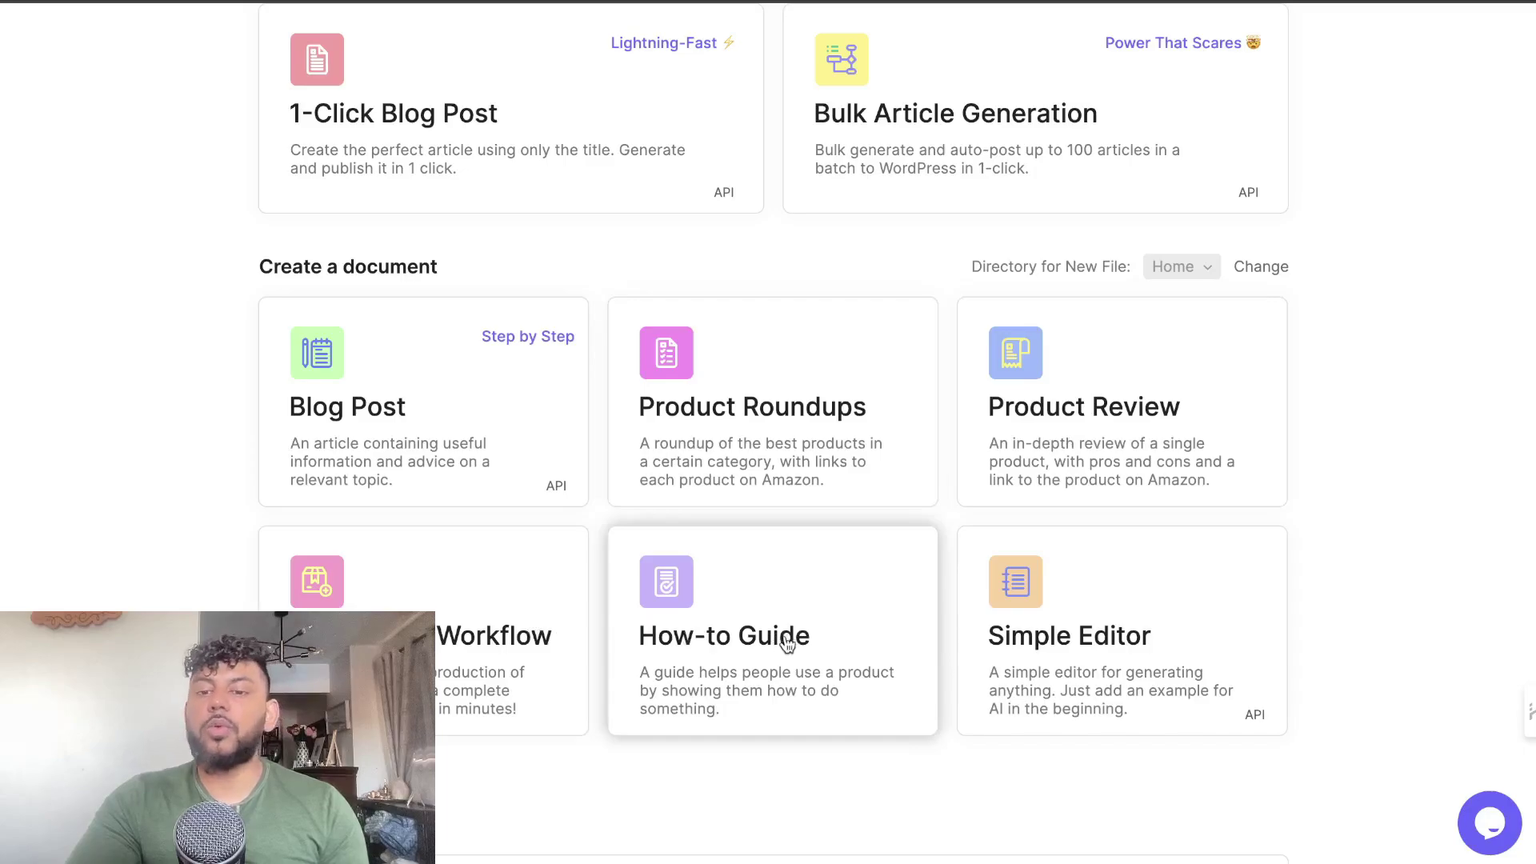
{"action": "scroll", "coordinate": [799, 405], "scroll_direction": "down", "scroll_amount": 2}
{"action": "scroll", "coordinate": [631, 288], "scroll_direction": "up", "scroll_amount": 5}
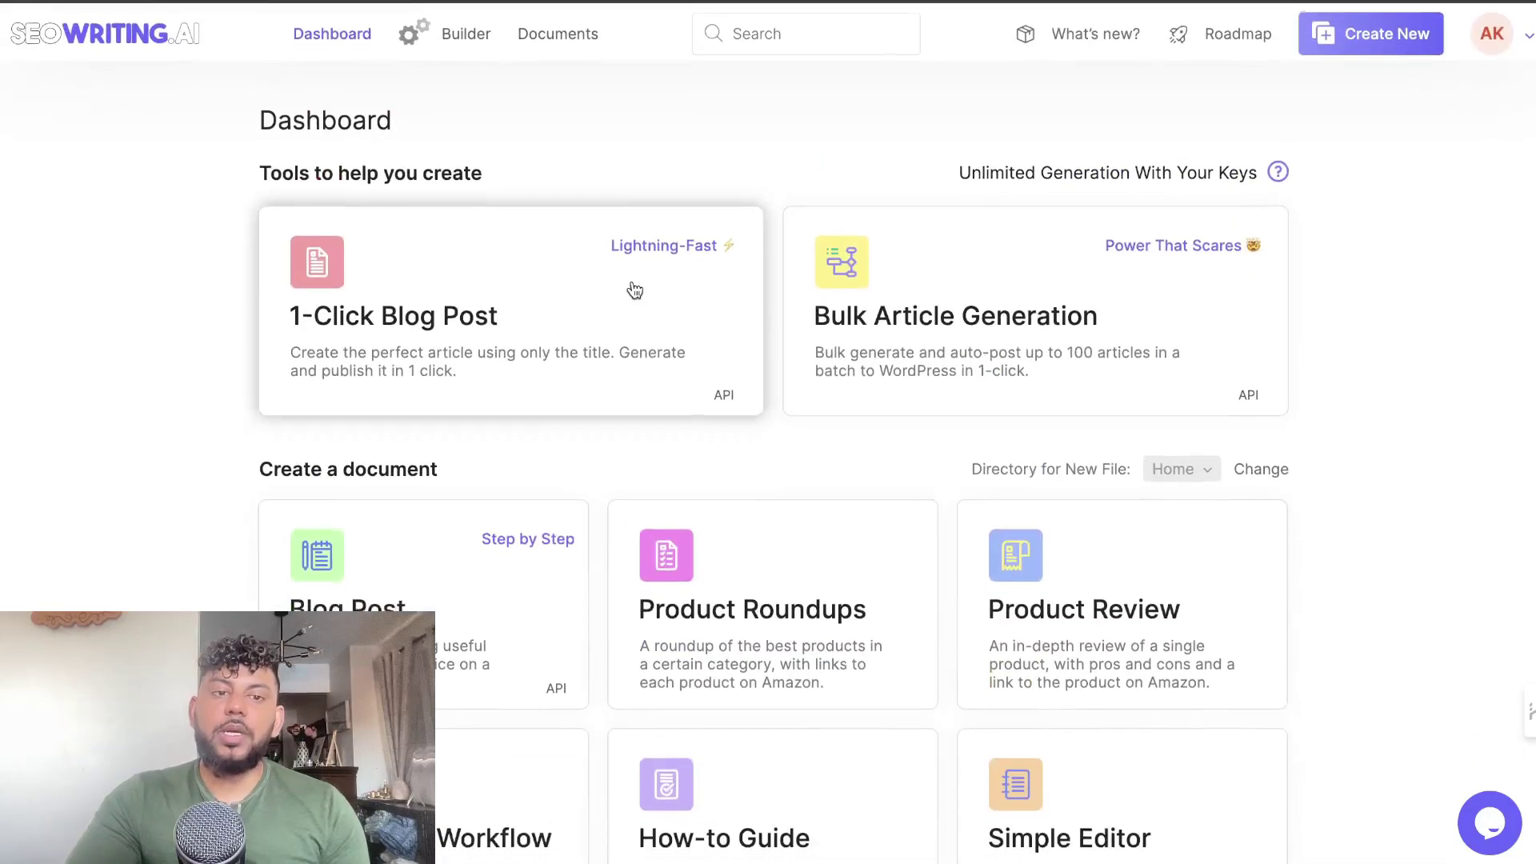
Enter 'how to get a mortgage' as the main keyword and generate a title from it.
{"action": "left_click", "coordinate": [634, 290]}
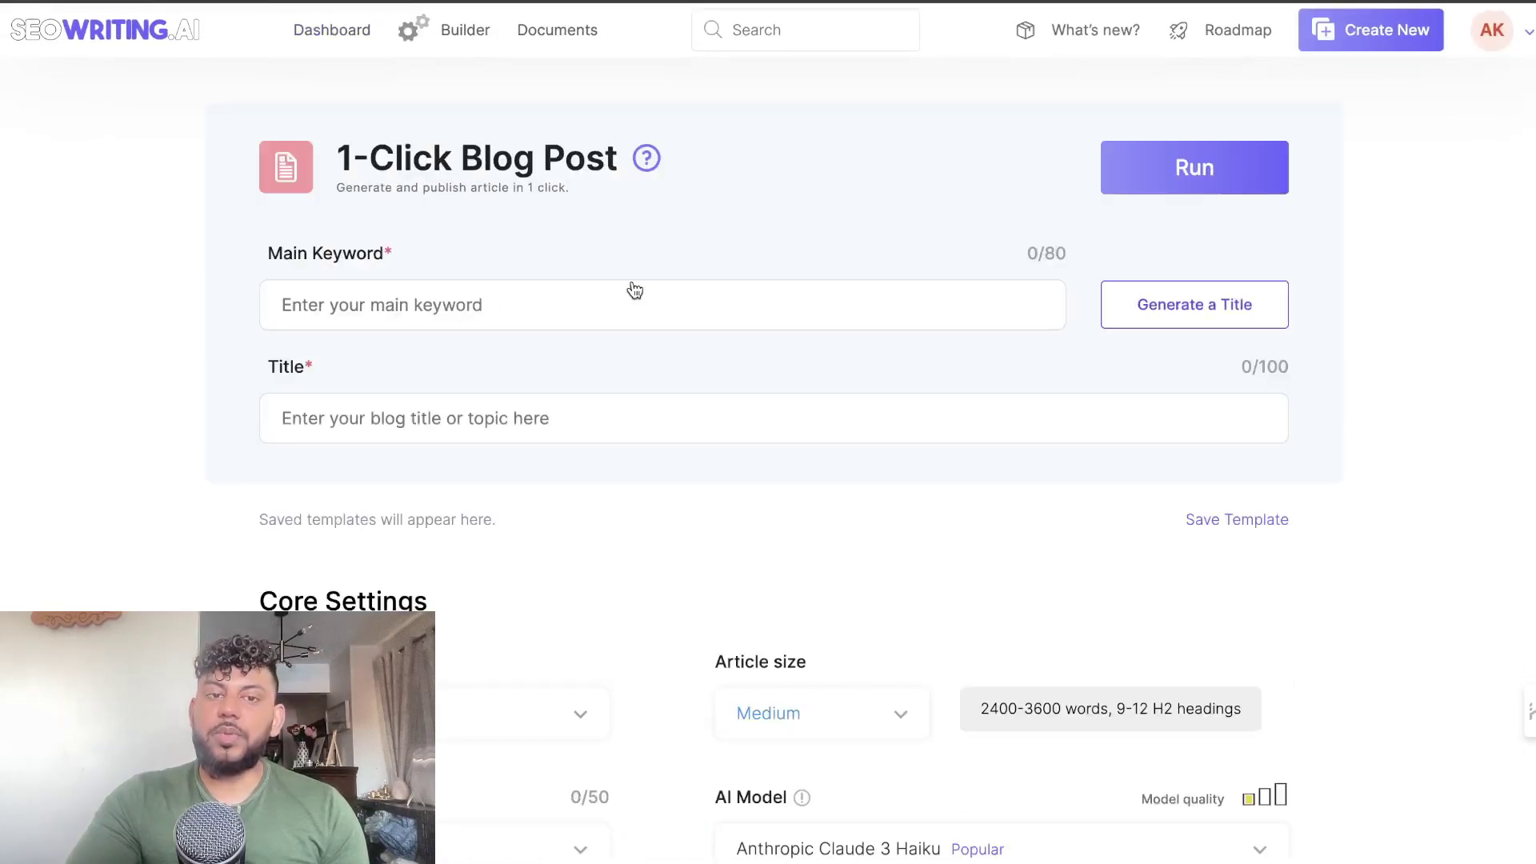
{"action": "left_click", "coordinate": [572, 299]}
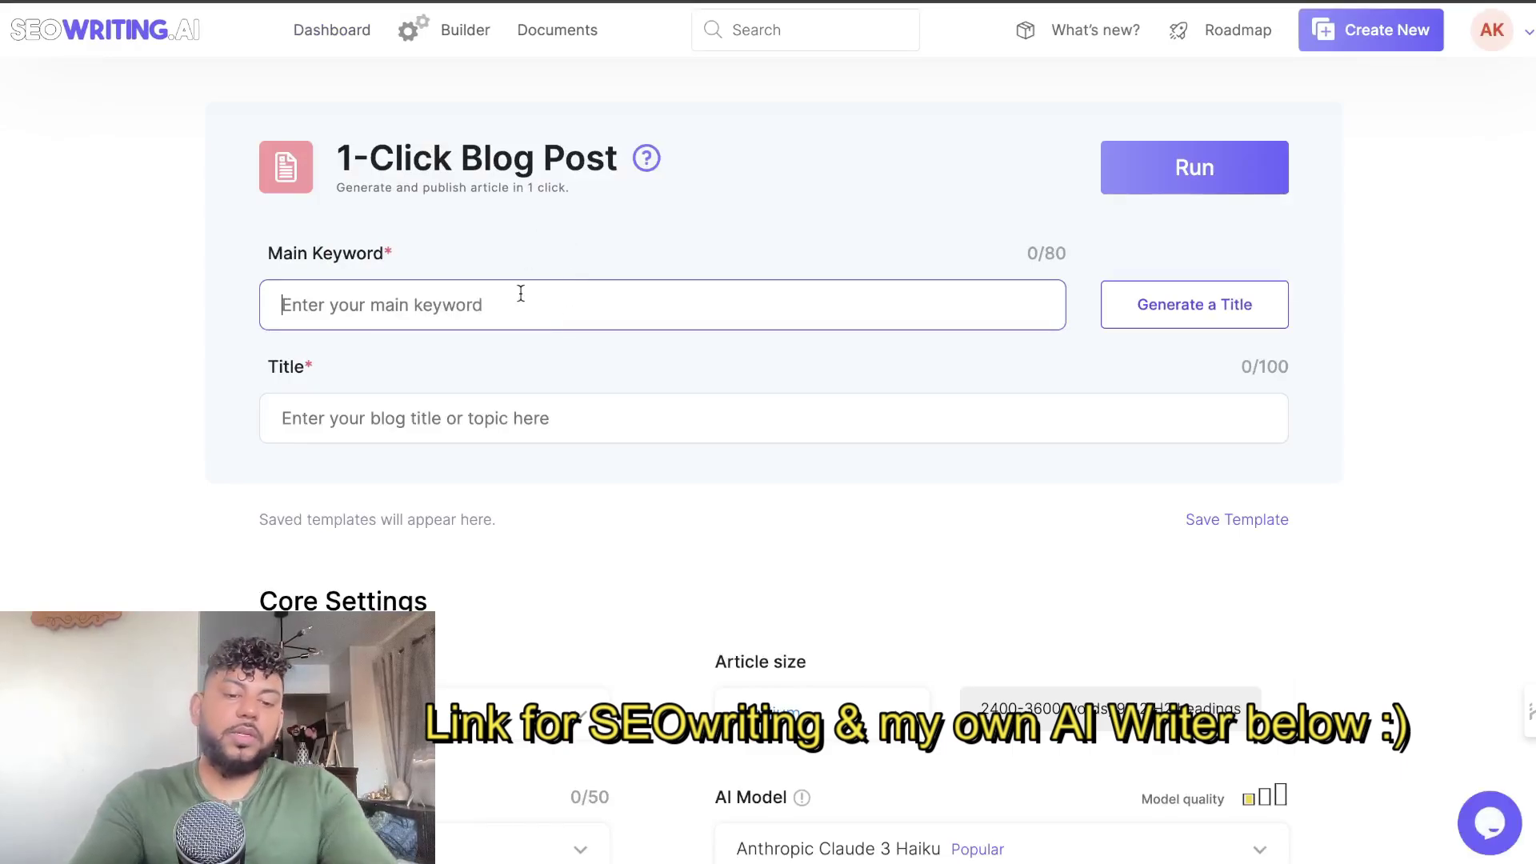
{"action": "type", "text": "how to get a mo"}
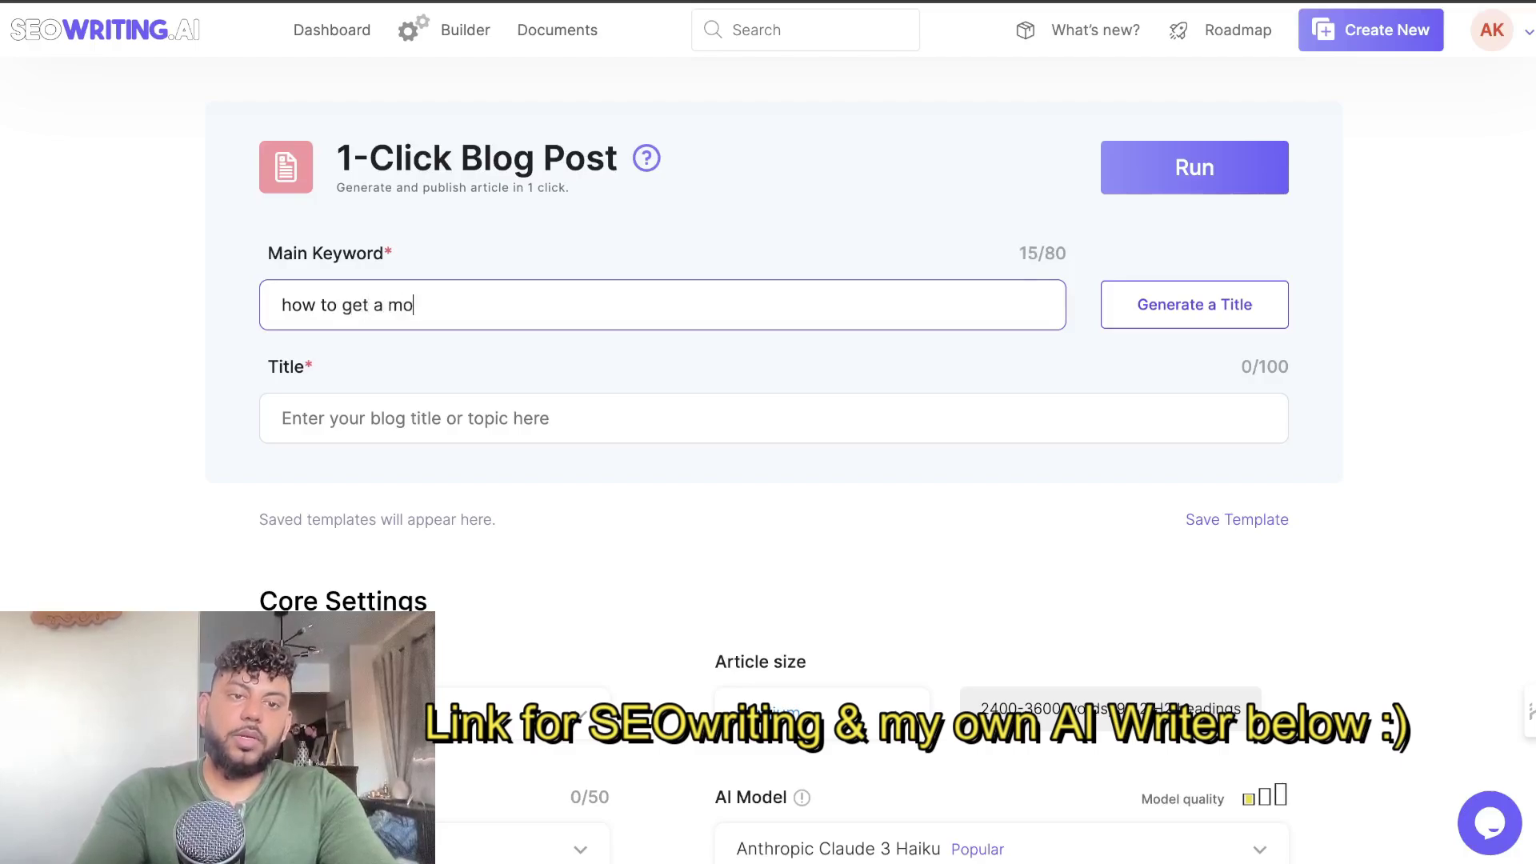
{"action": "type", "text": "rtgage"}
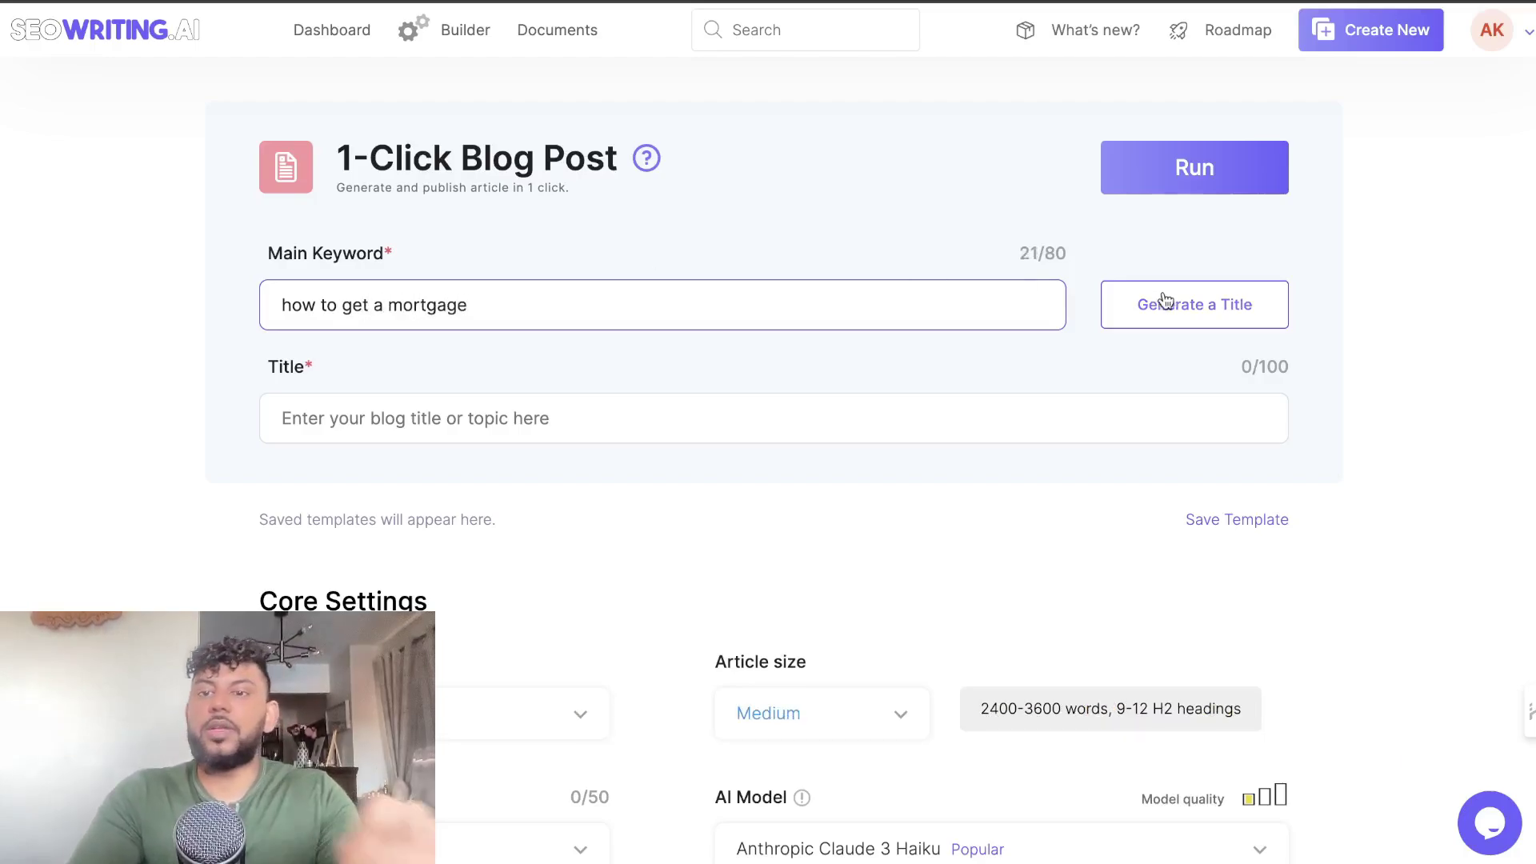
{"action": "left_click", "coordinate": [1166, 297]}
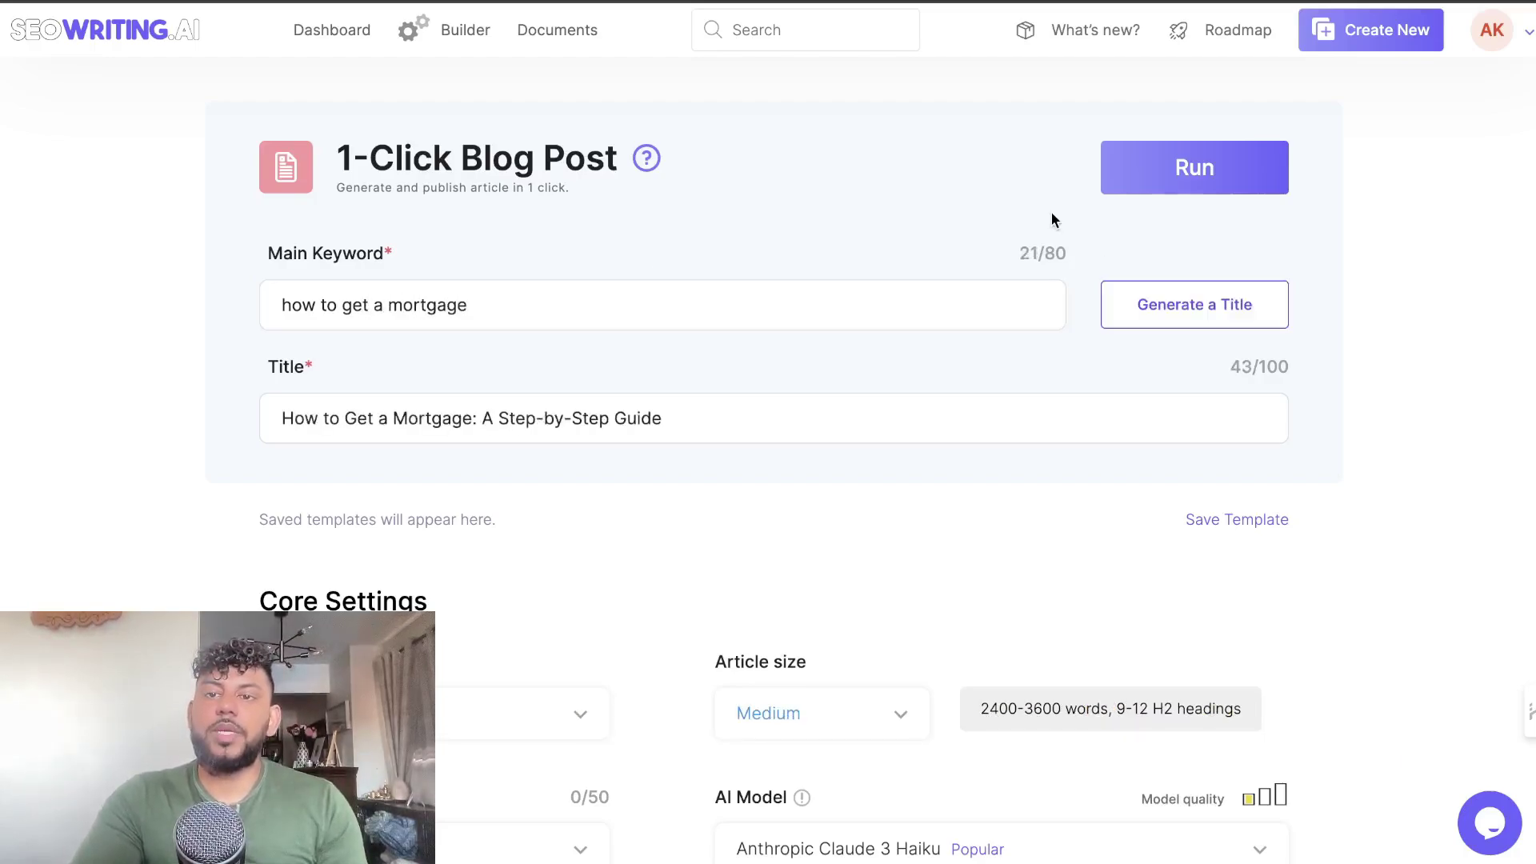
Set the target country to Canada.
{"action": "scroll", "coordinate": [645, 504], "scroll_direction": "down", "scroll_amount": 4}
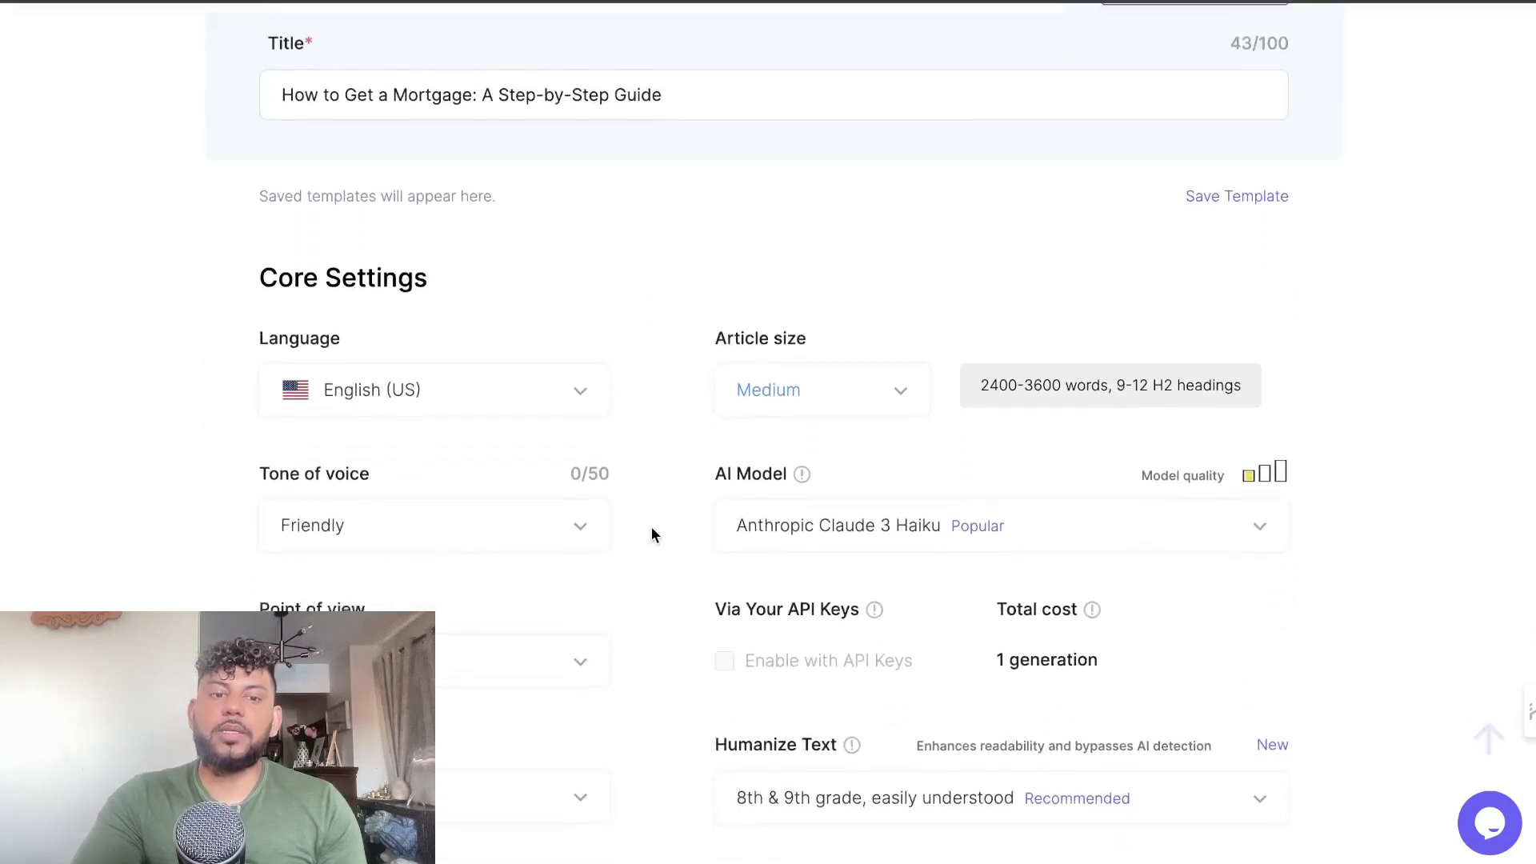
{"action": "scroll", "coordinate": [471, 416], "scroll_direction": "down", "scroll_amount": 4}
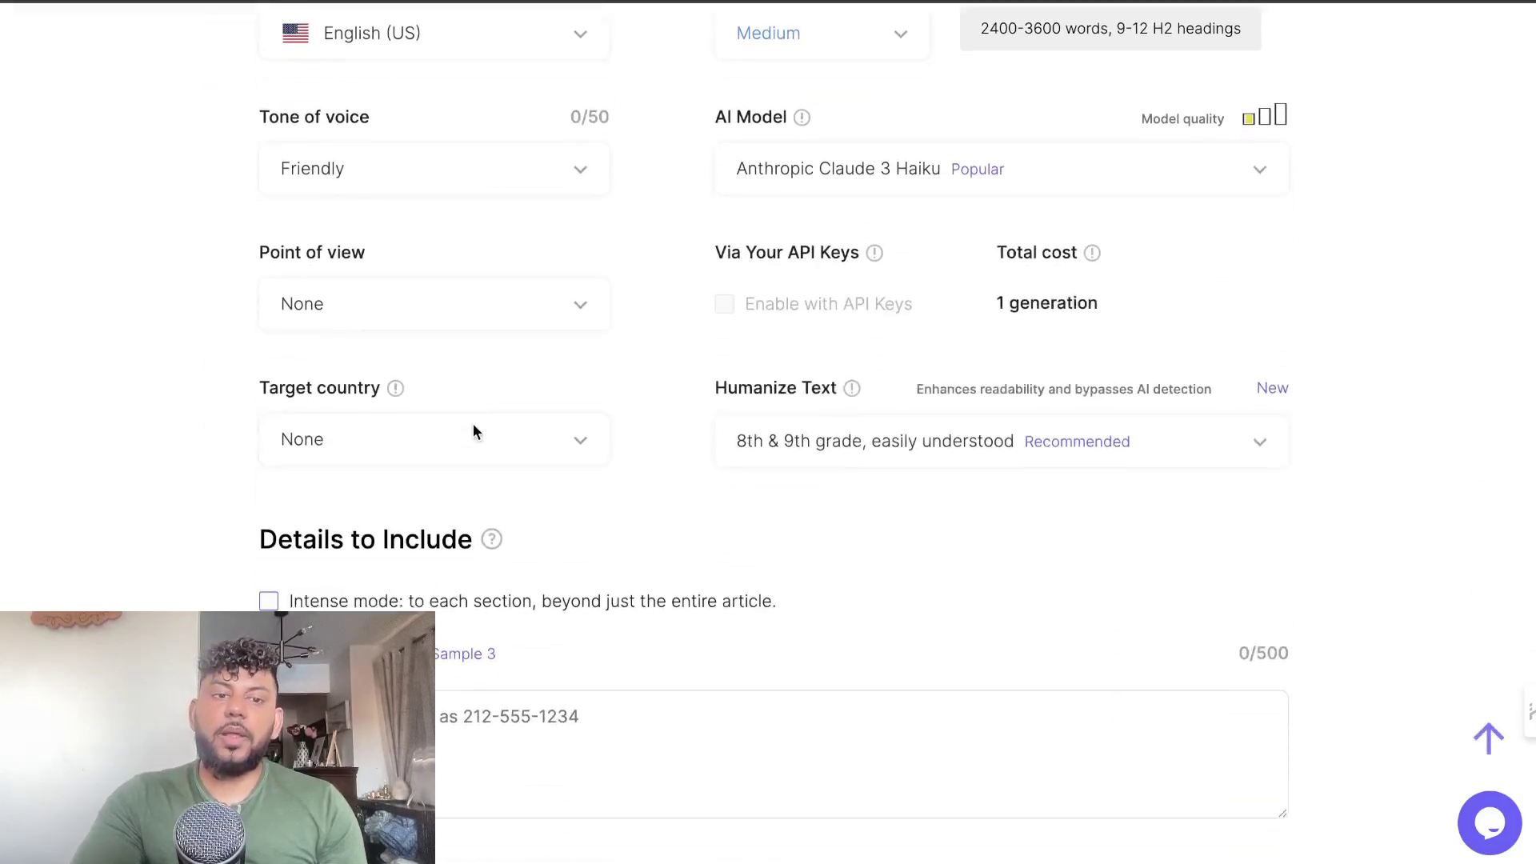
{"action": "left_click", "coordinate": [435, 439]}
{"action": "left_click", "coordinate": [384, 657]}
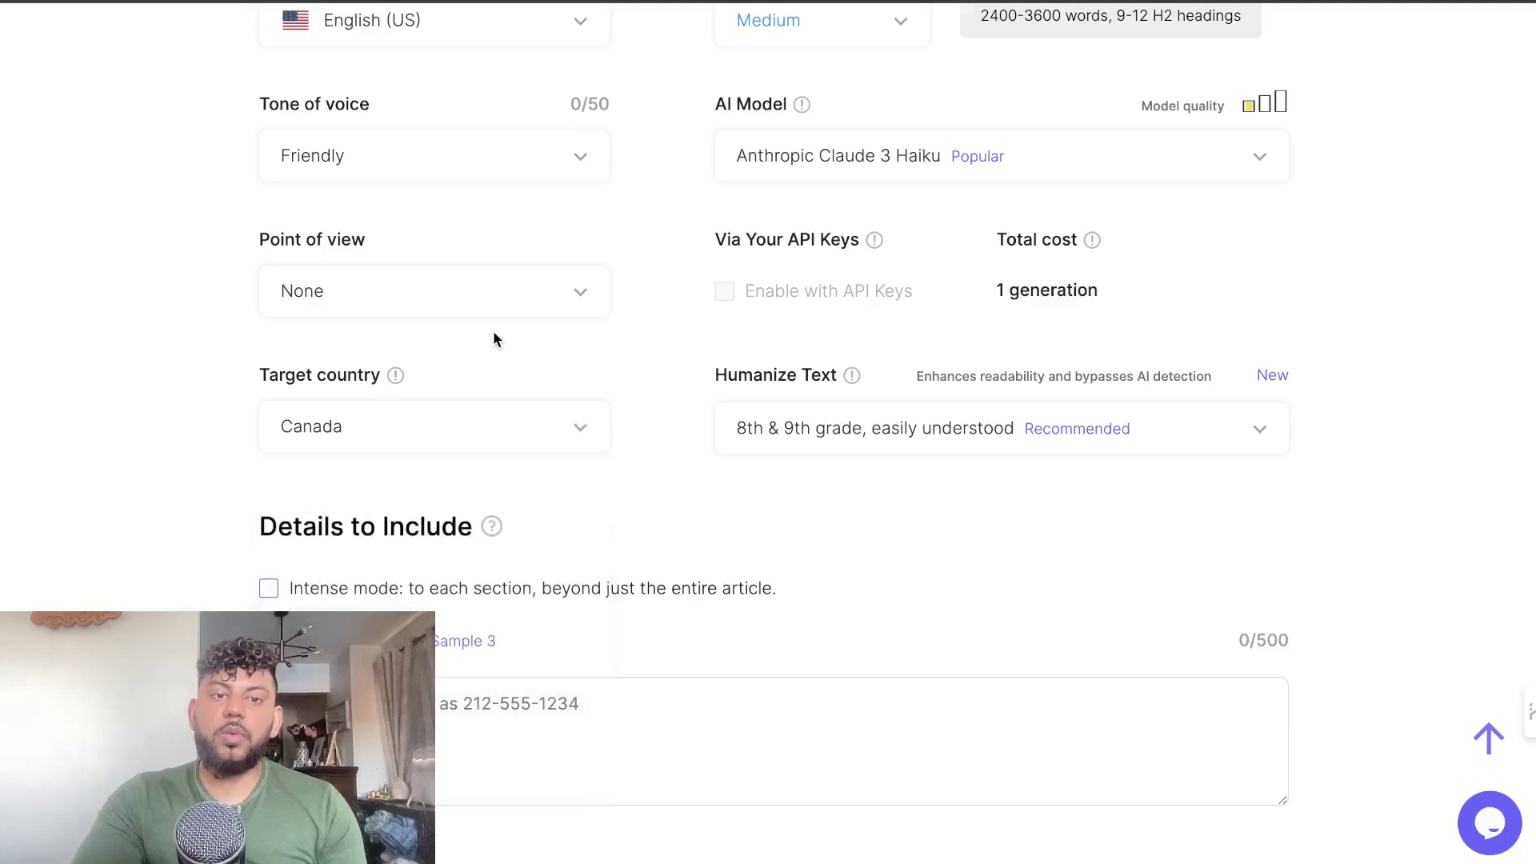
Leave point of view at None and set the article size to Large.
{"action": "scroll", "coordinate": [520, 331], "scroll_direction": "up", "scroll_amount": 1}
{"action": "left_click", "coordinate": [538, 364]}
{"action": "left_click", "coordinate": [524, 323]}
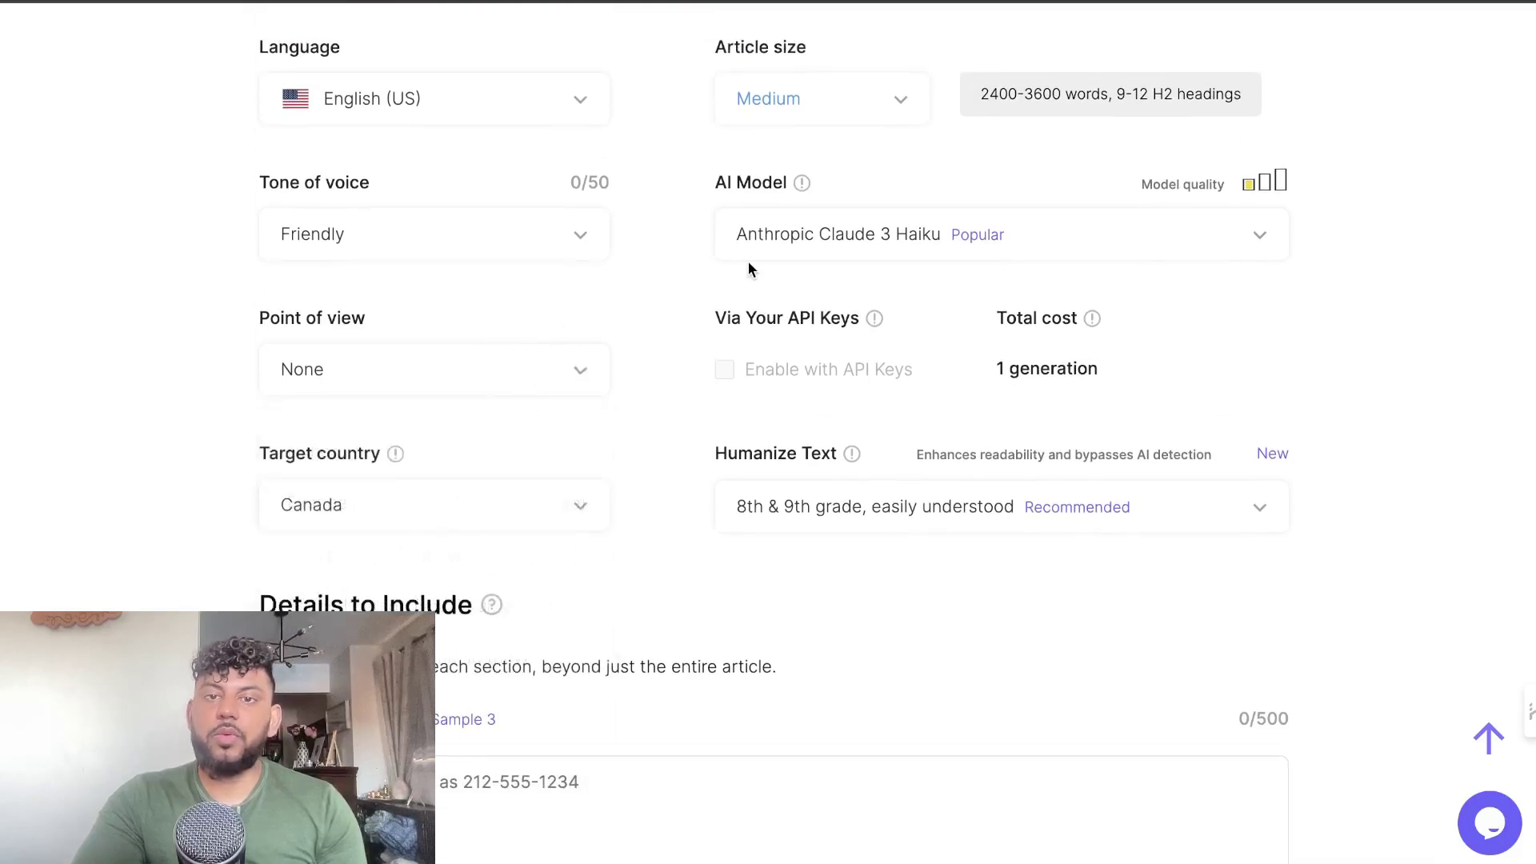
{"action": "scroll", "coordinate": [747, 265], "scroll_direction": "up", "scroll_amount": 3}
{"action": "left_click", "coordinate": [831, 297]}
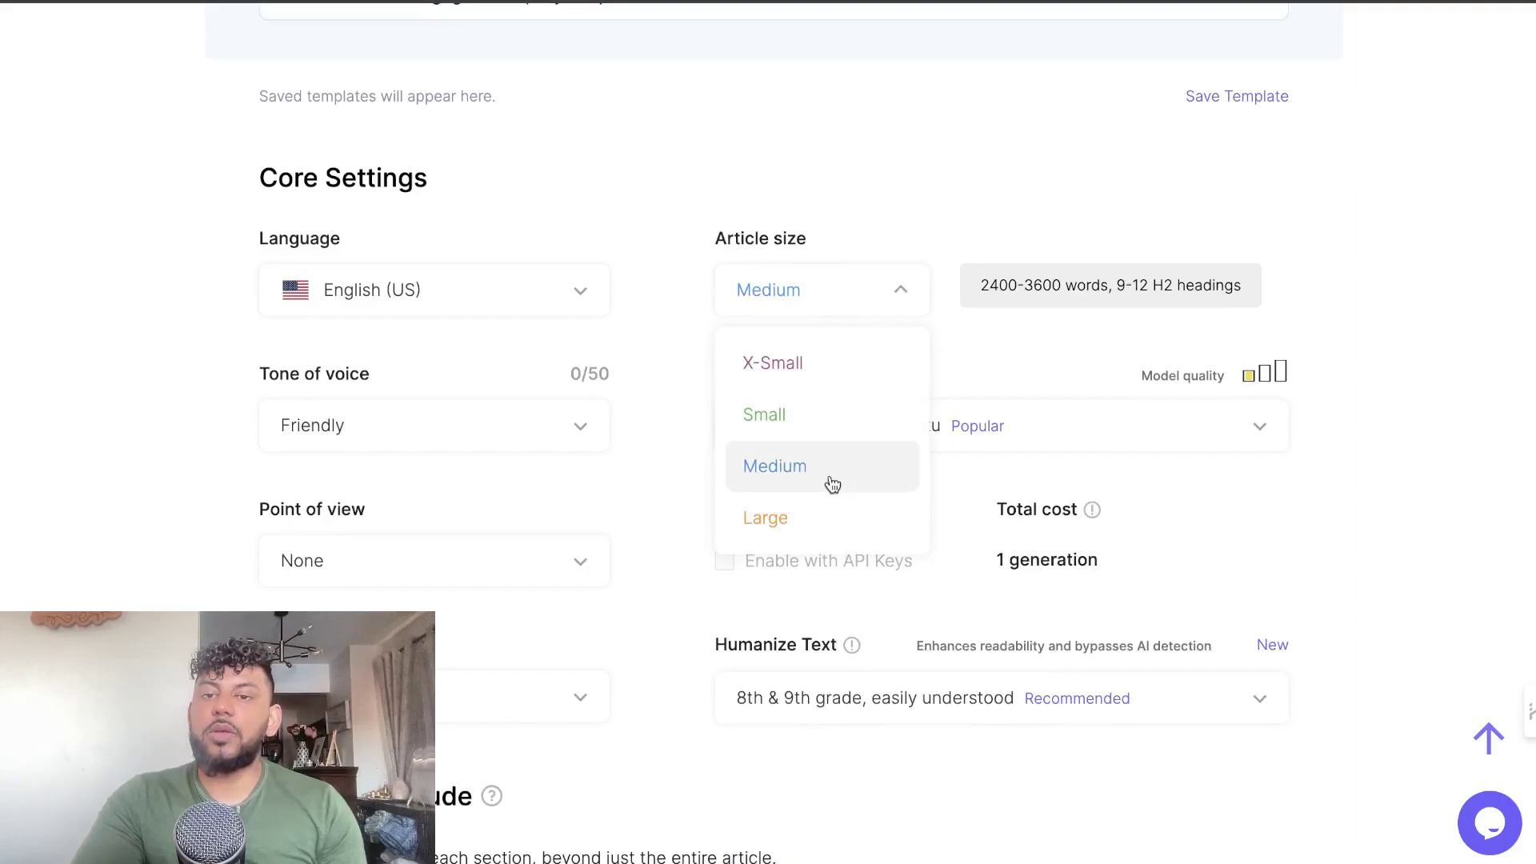
{"action": "left_click", "coordinate": [813, 515]}
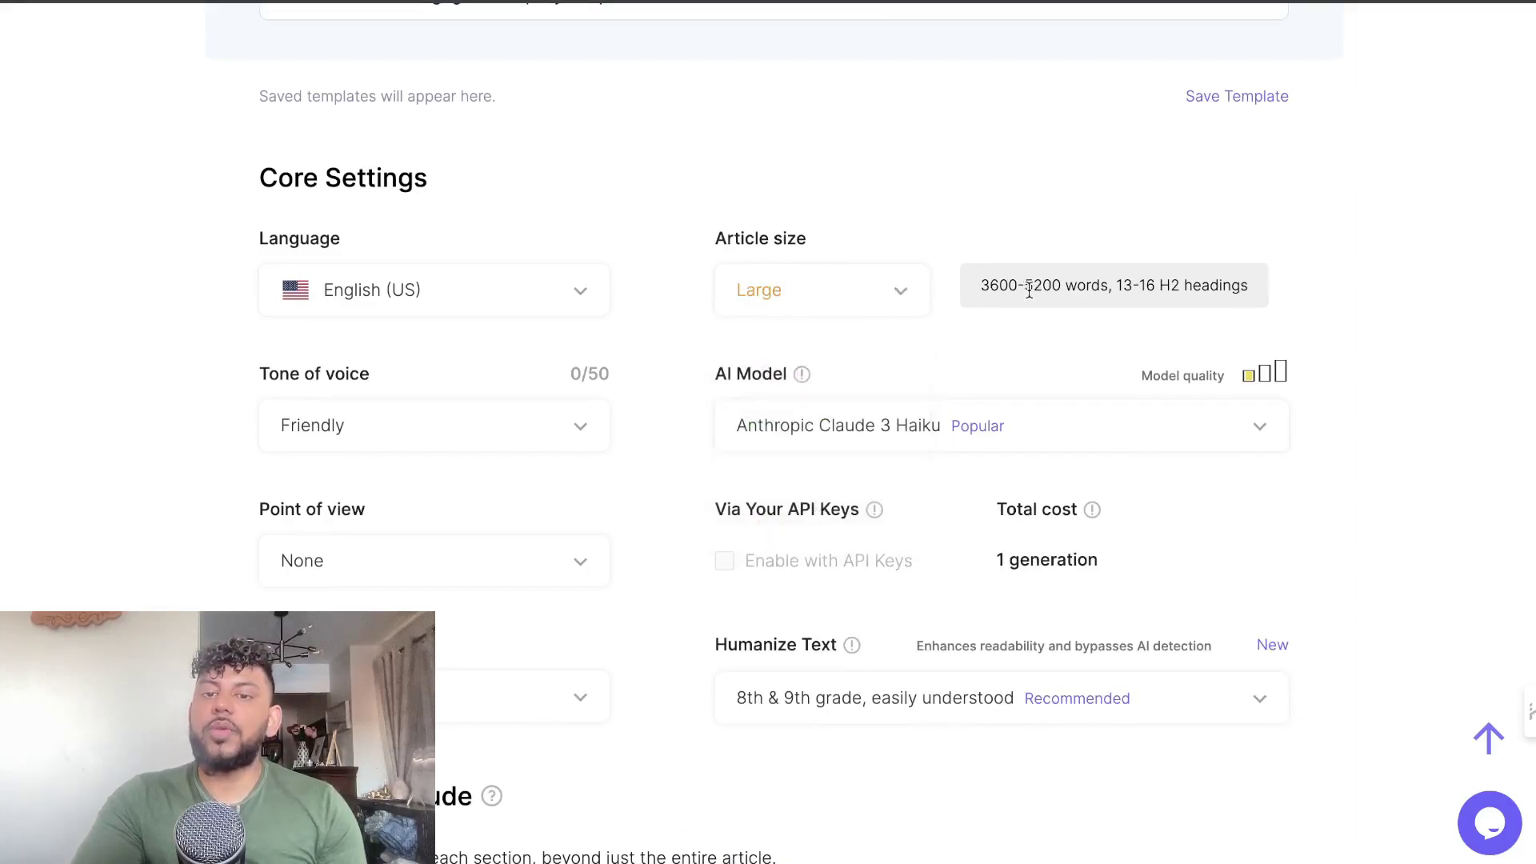
Try Anthropic Claude 3 Opus as the AI model, noting its 10-generation total cost.
{"action": "scroll", "coordinate": [1152, 374], "scroll_direction": "down", "scroll_amount": 1}
{"action": "left_click", "coordinate": [1183, 384]}
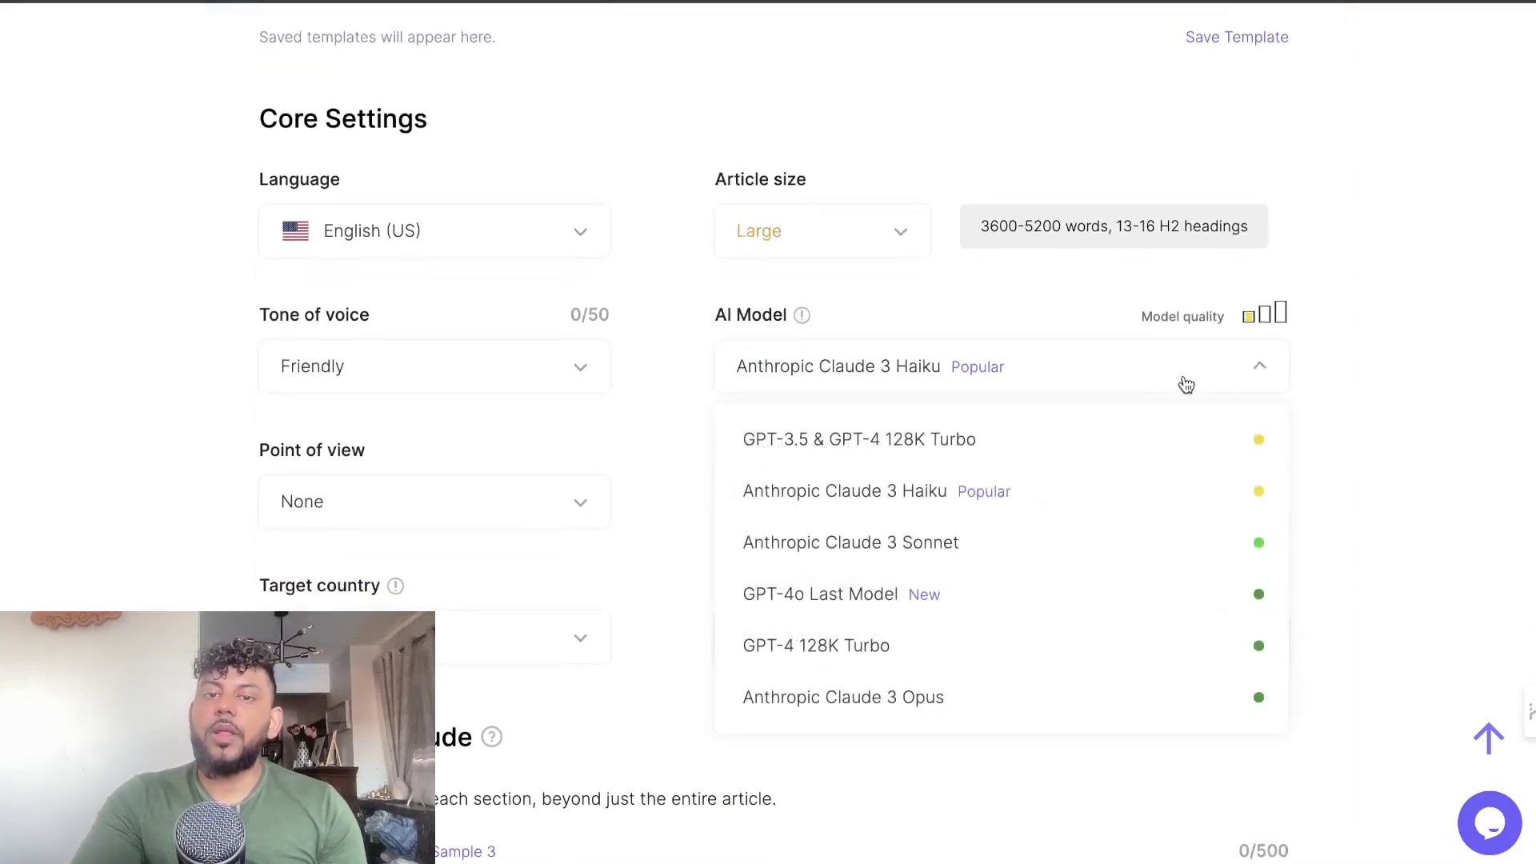
{"action": "scroll", "coordinate": [1170, 325], "scroll_direction": "down", "scroll_amount": 1}
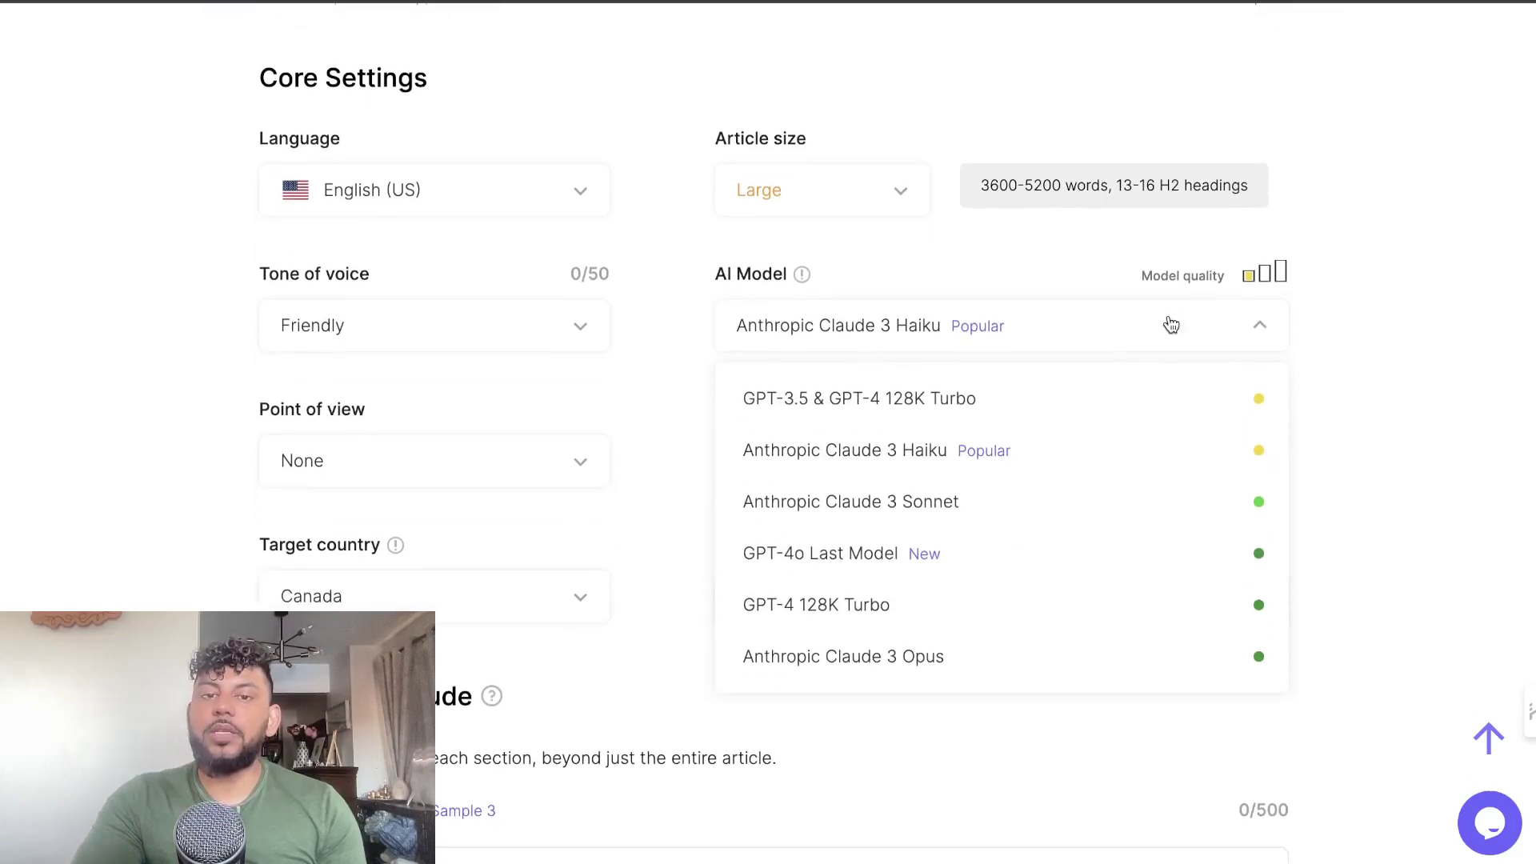
{"action": "scroll", "coordinate": [1169, 324], "scroll_direction": "down", "scroll_amount": 1}
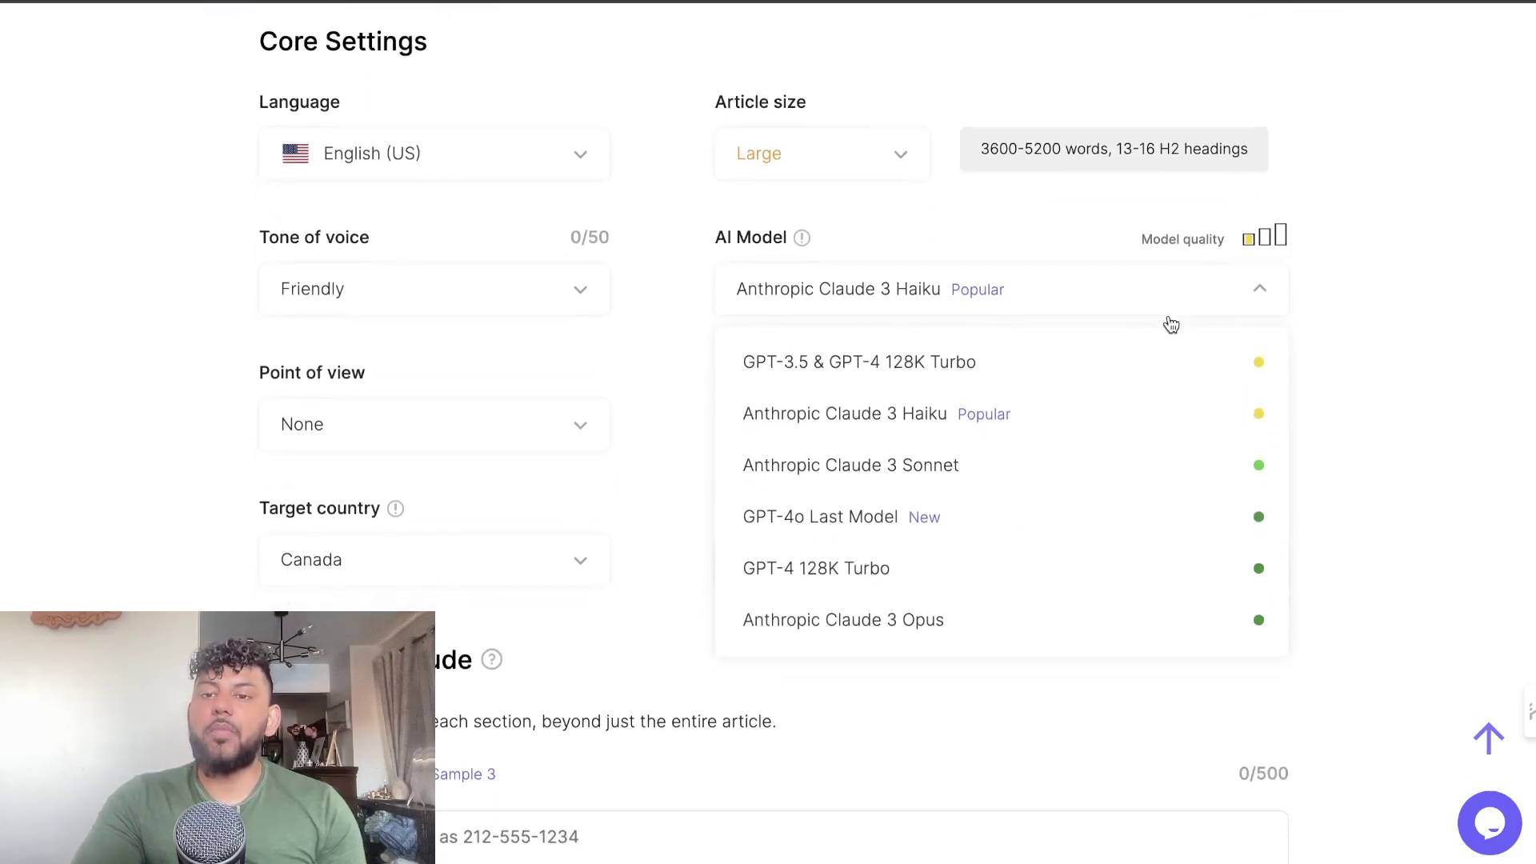
{"action": "scroll", "coordinate": [1138, 397], "scroll_direction": "down", "scroll_amount": 1}
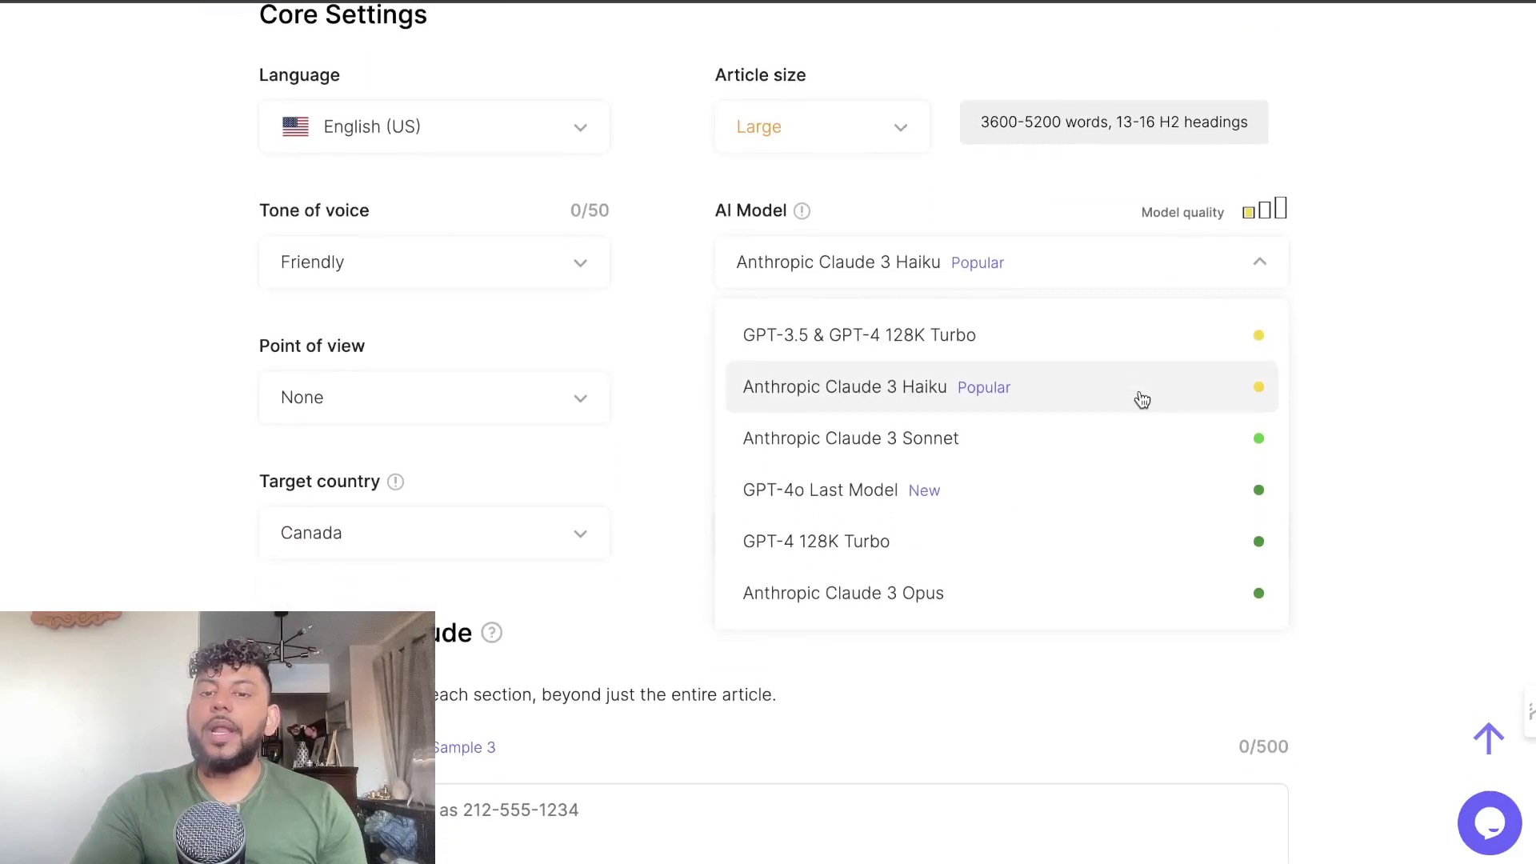
{"action": "left_click", "coordinate": [1096, 589]}
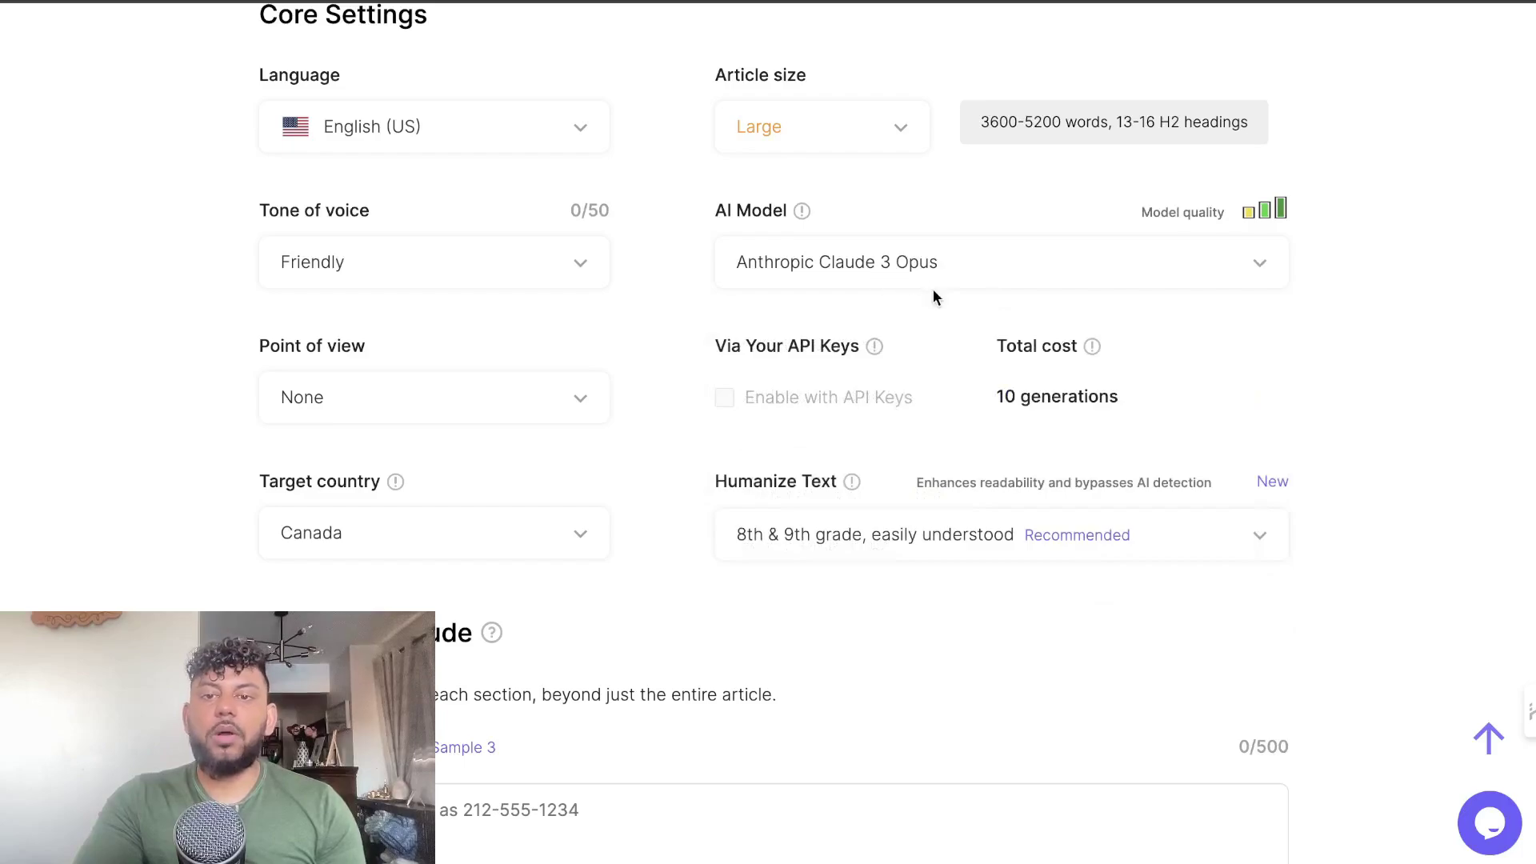
{"action": "left_click_drag", "start_coordinate": [1116, 415], "coordinate": [994, 400]}
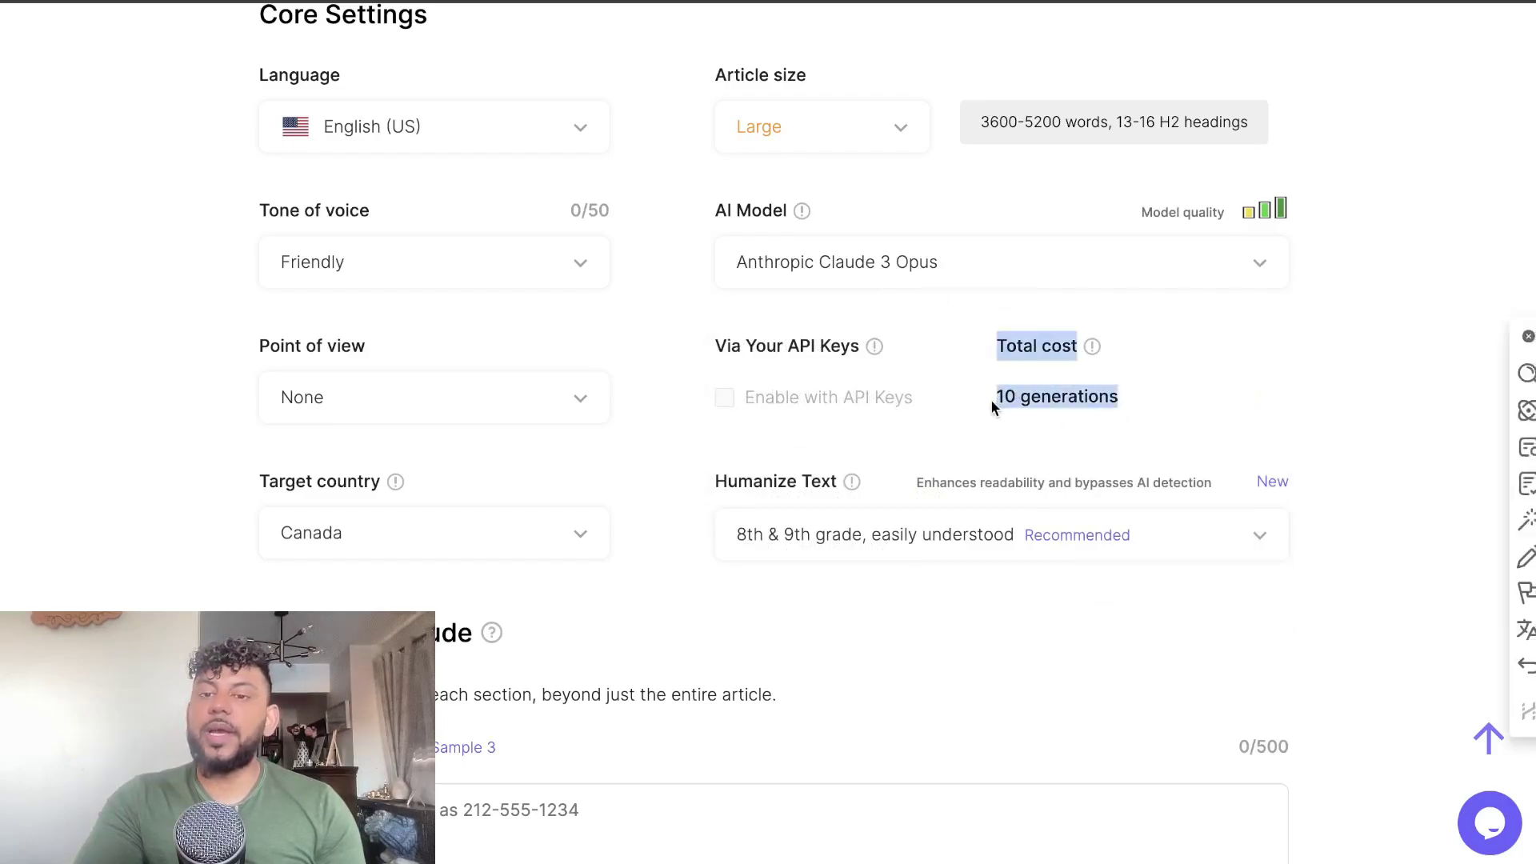
{"action": "left_click", "coordinate": [1132, 404]}
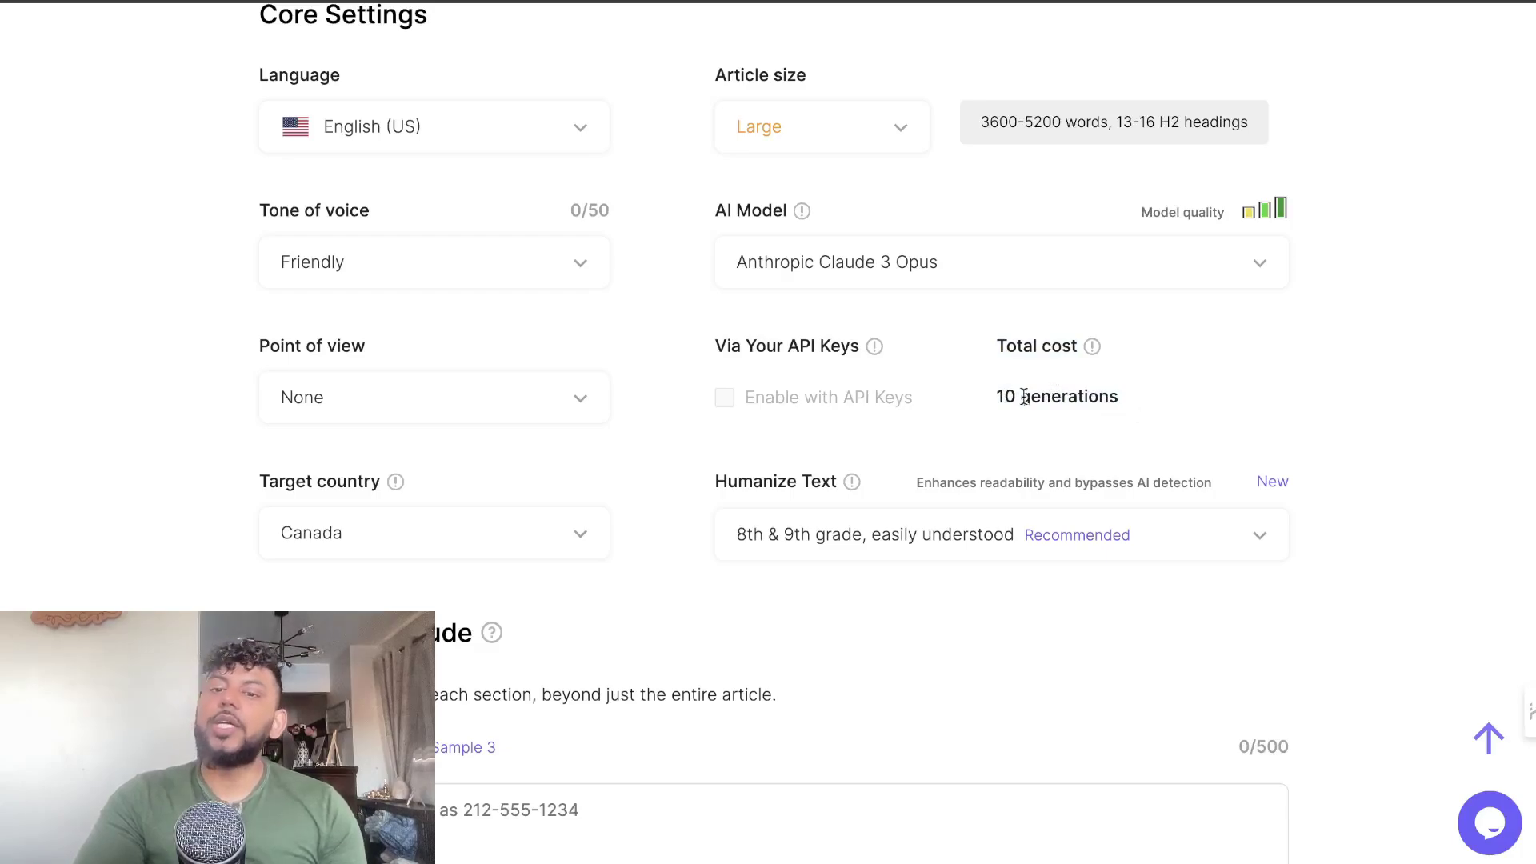
{"action": "left_click_drag", "start_coordinate": [995, 397], "coordinate": [1121, 397]}
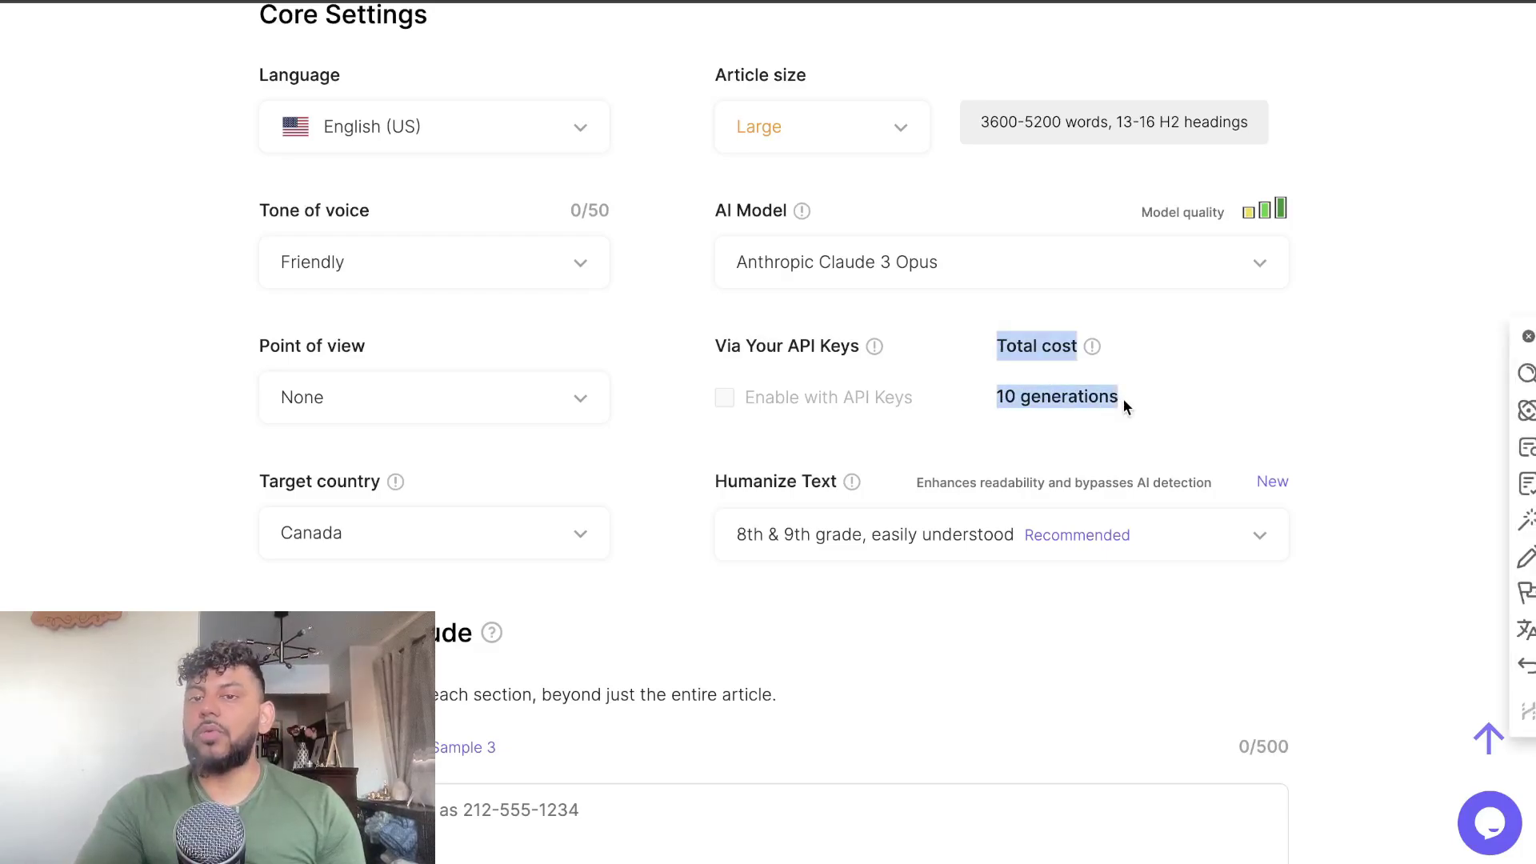
Switch the AI model to GPT-4o Last Model, cutting the cost to 4 generations.
{"action": "left_click", "coordinate": [1134, 277]}
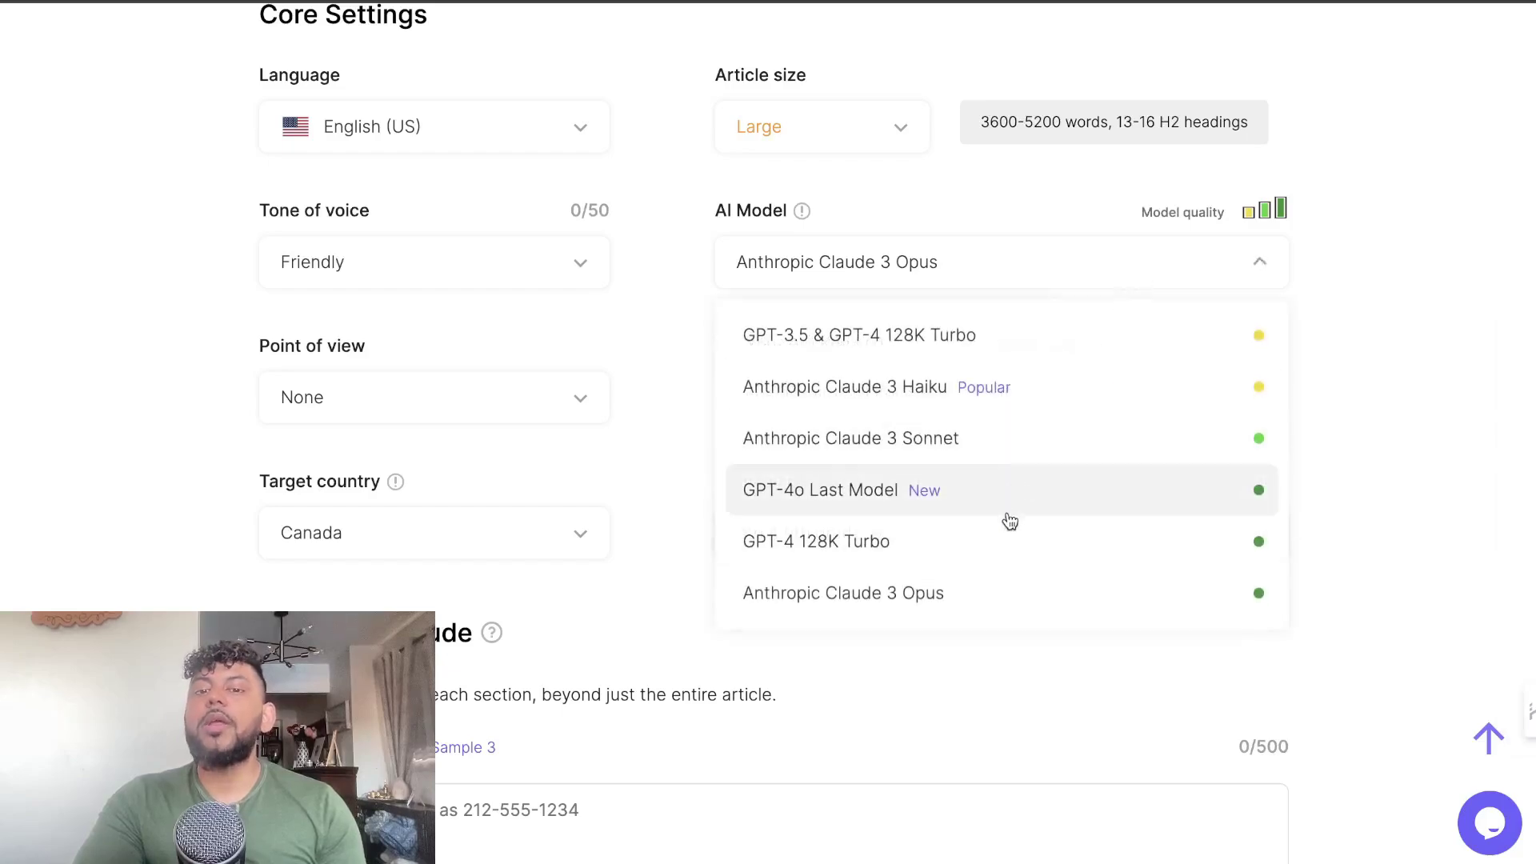
{"action": "left_click", "coordinate": [1011, 500]}
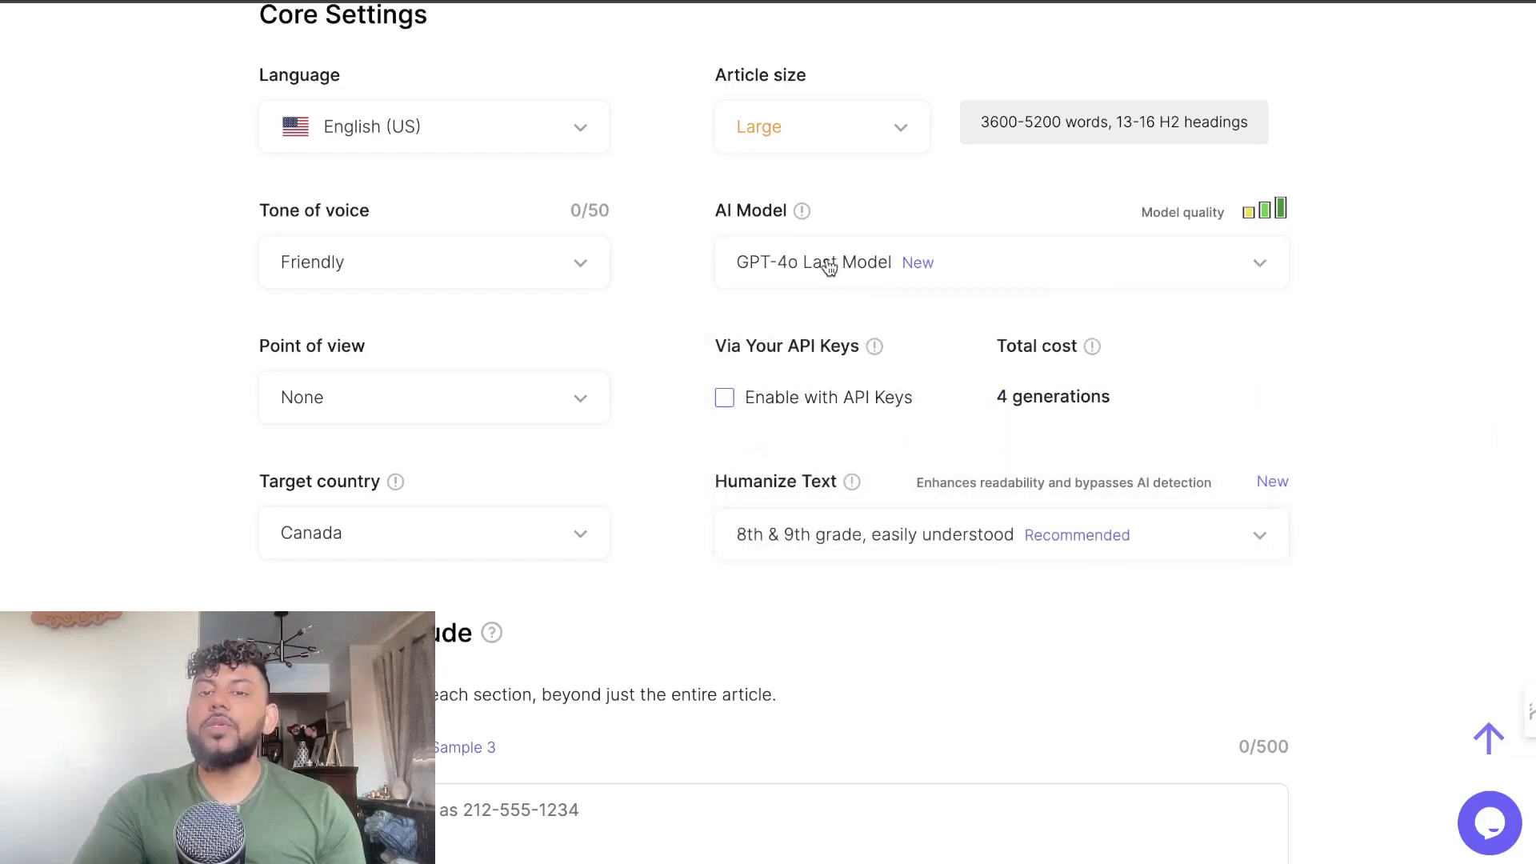
{"action": "left_click_drag", "start_coordinate": [994, 398], "coordinate": [1137, 400]}
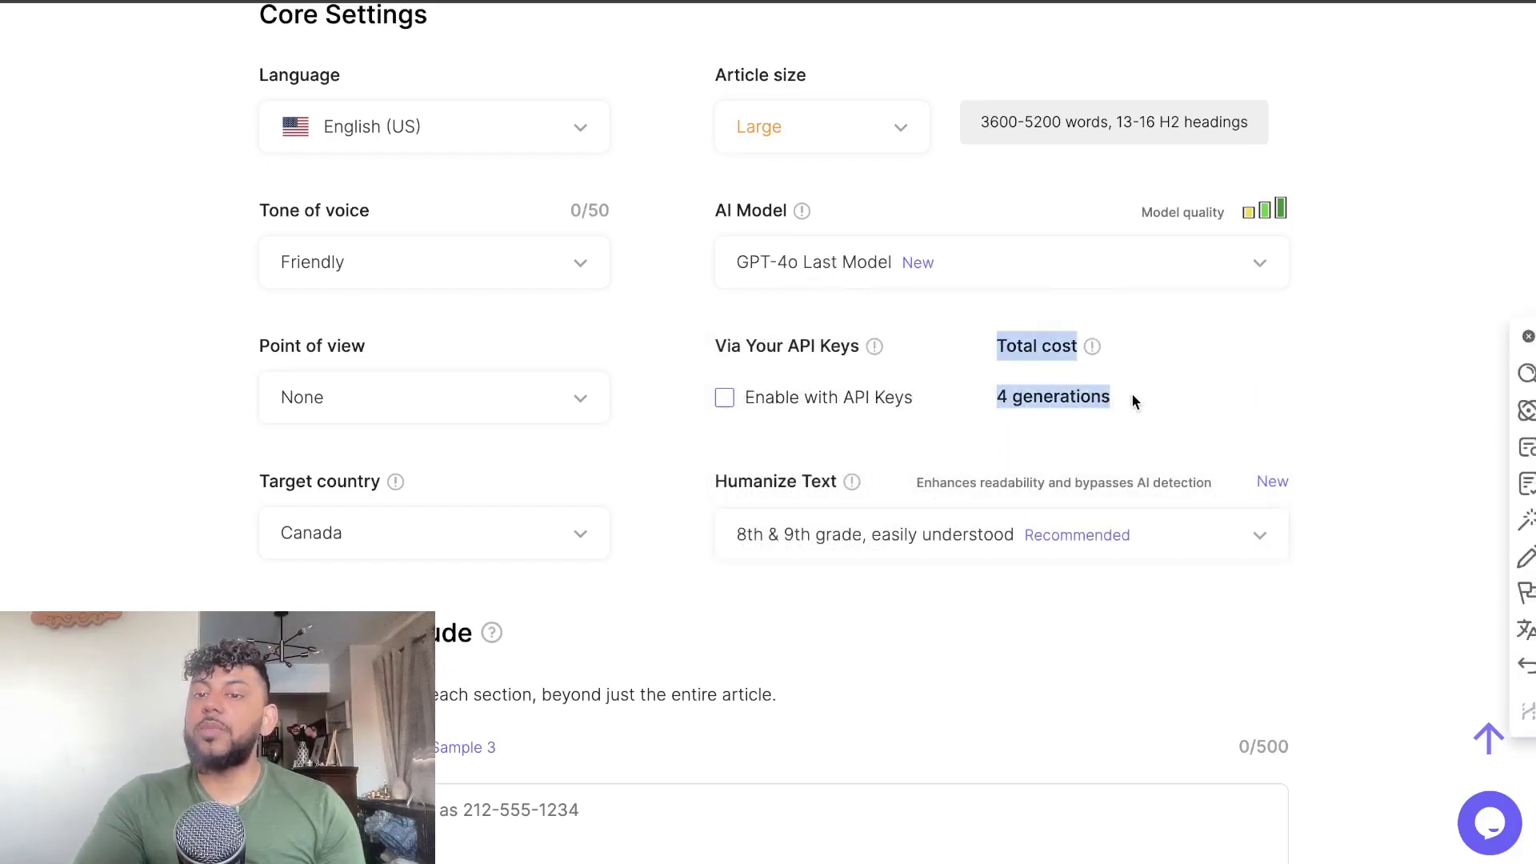
{"action": "left_click", "coordinate": [1139, 394]}
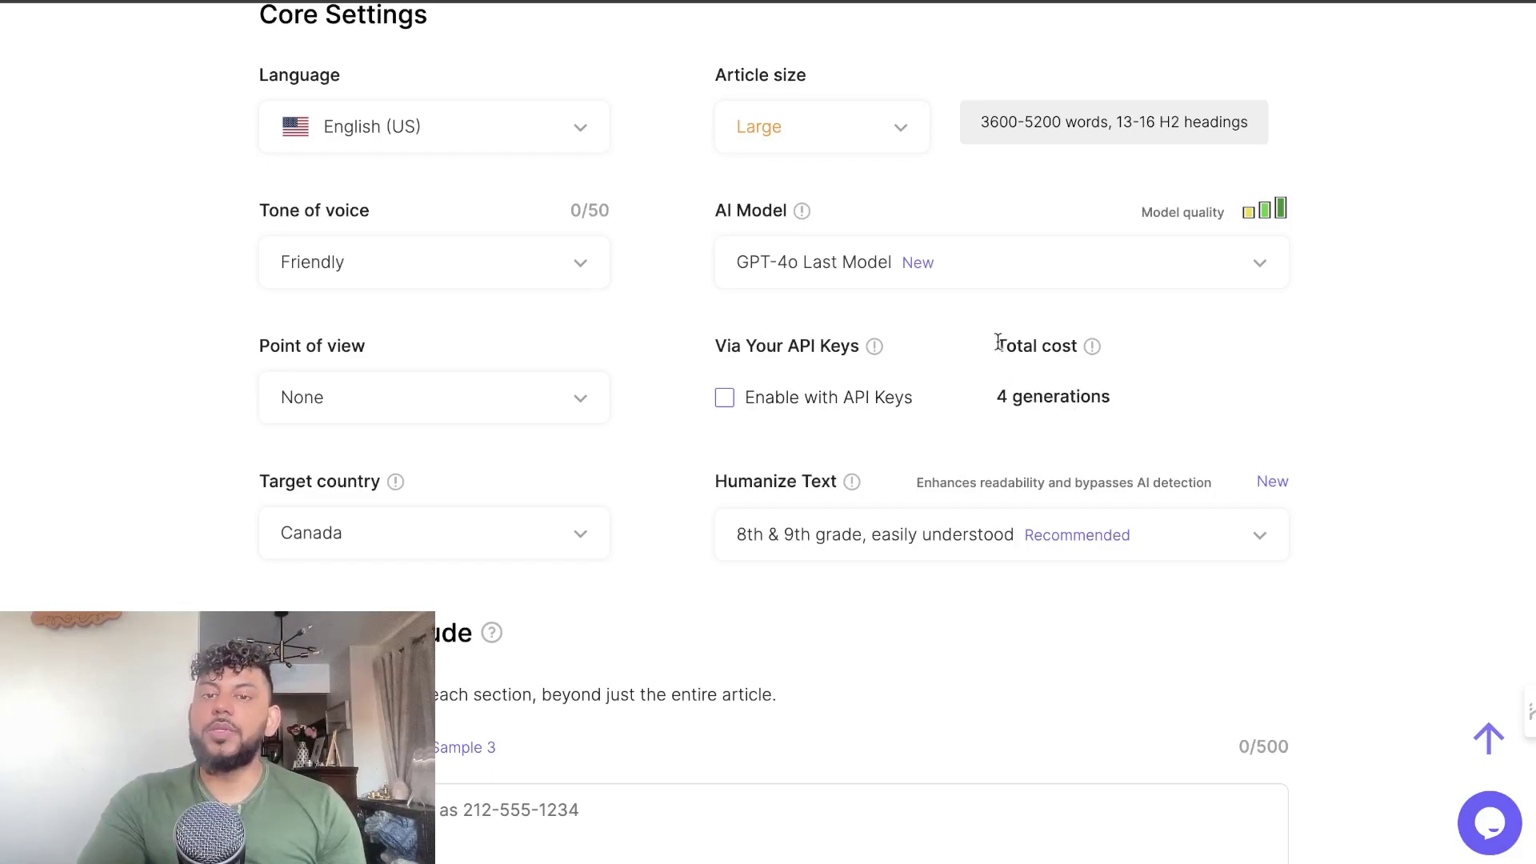
Try Claude 3 Sonnet and then Claude 3 Haiku as the AI model.
{"action": "left_click", "coordinate": [924, 279]}
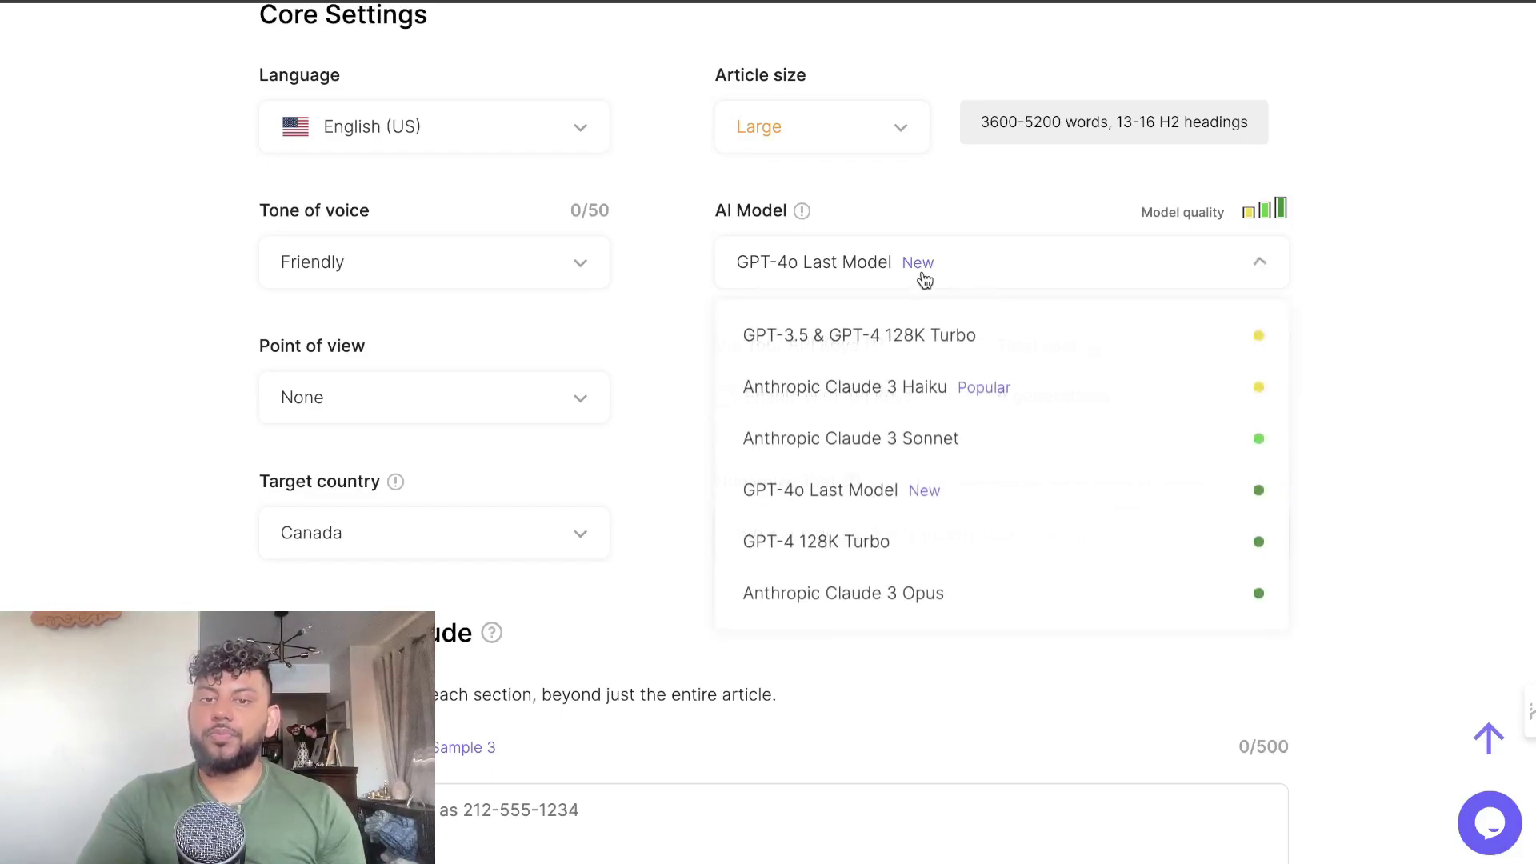
{"action": "left_click", "coordinate": [924, 428]}
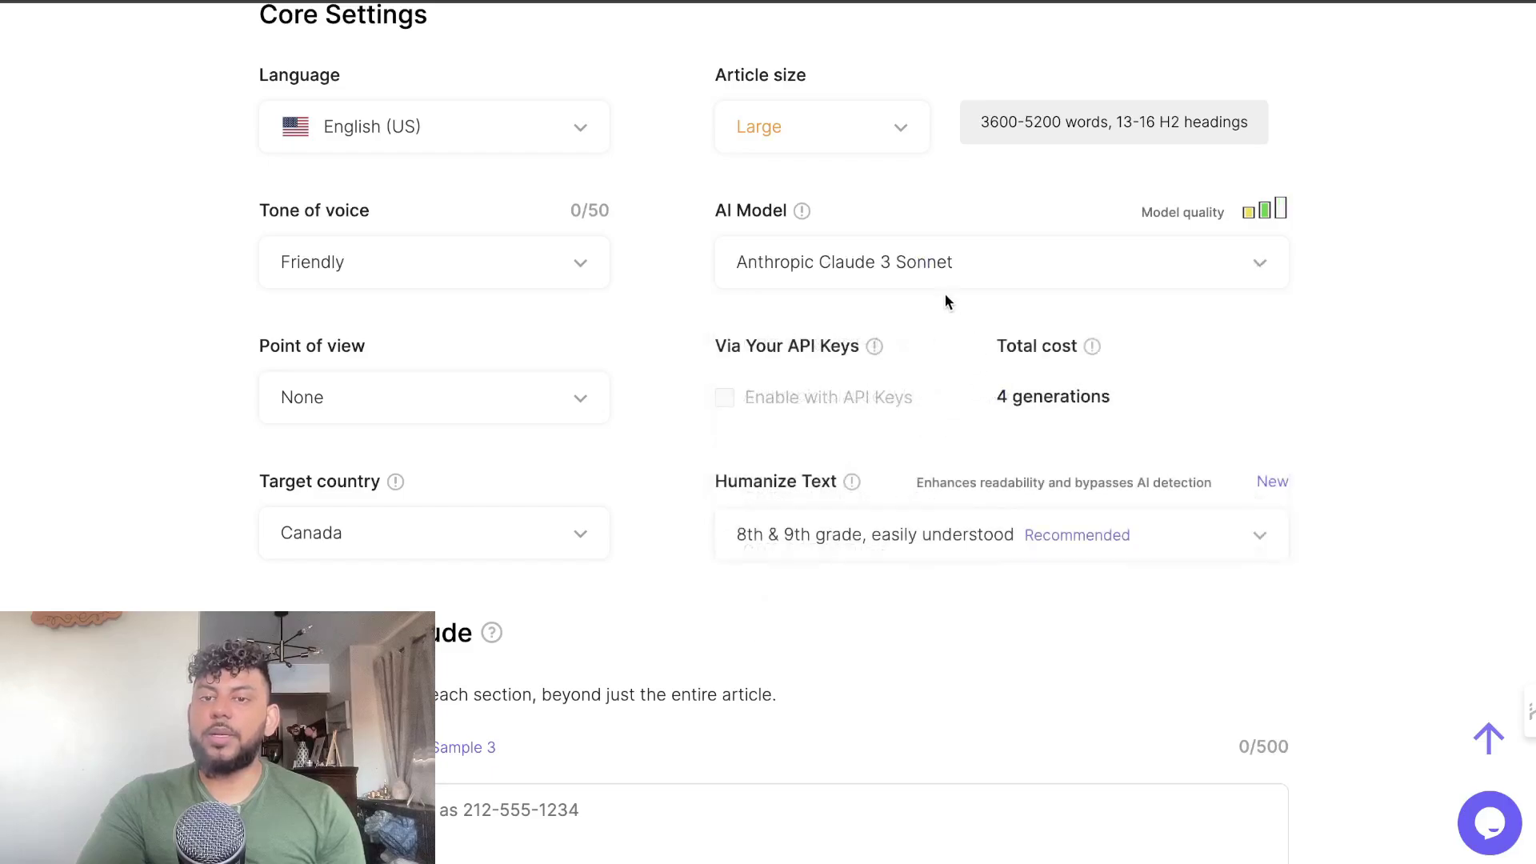
{"action": "left_click", "coordinate": [942, 254]}
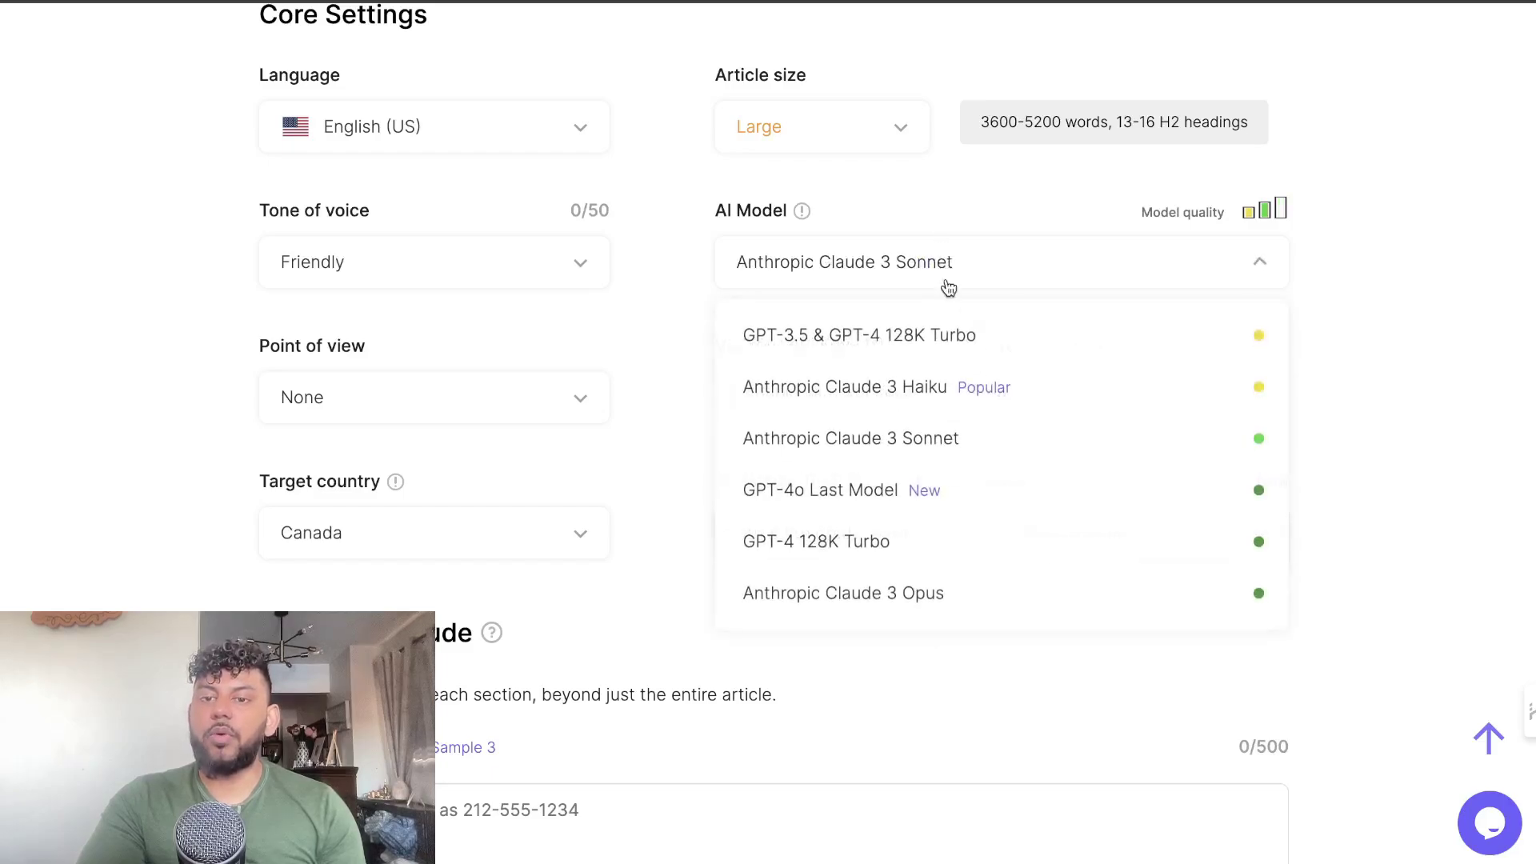
{"action": "left_click", "coordinate": [887, 394]}
{"action": "double_click", "coordinate": [994, 395]}
{"action": "left_click", "coordinate": [1004, 395]}
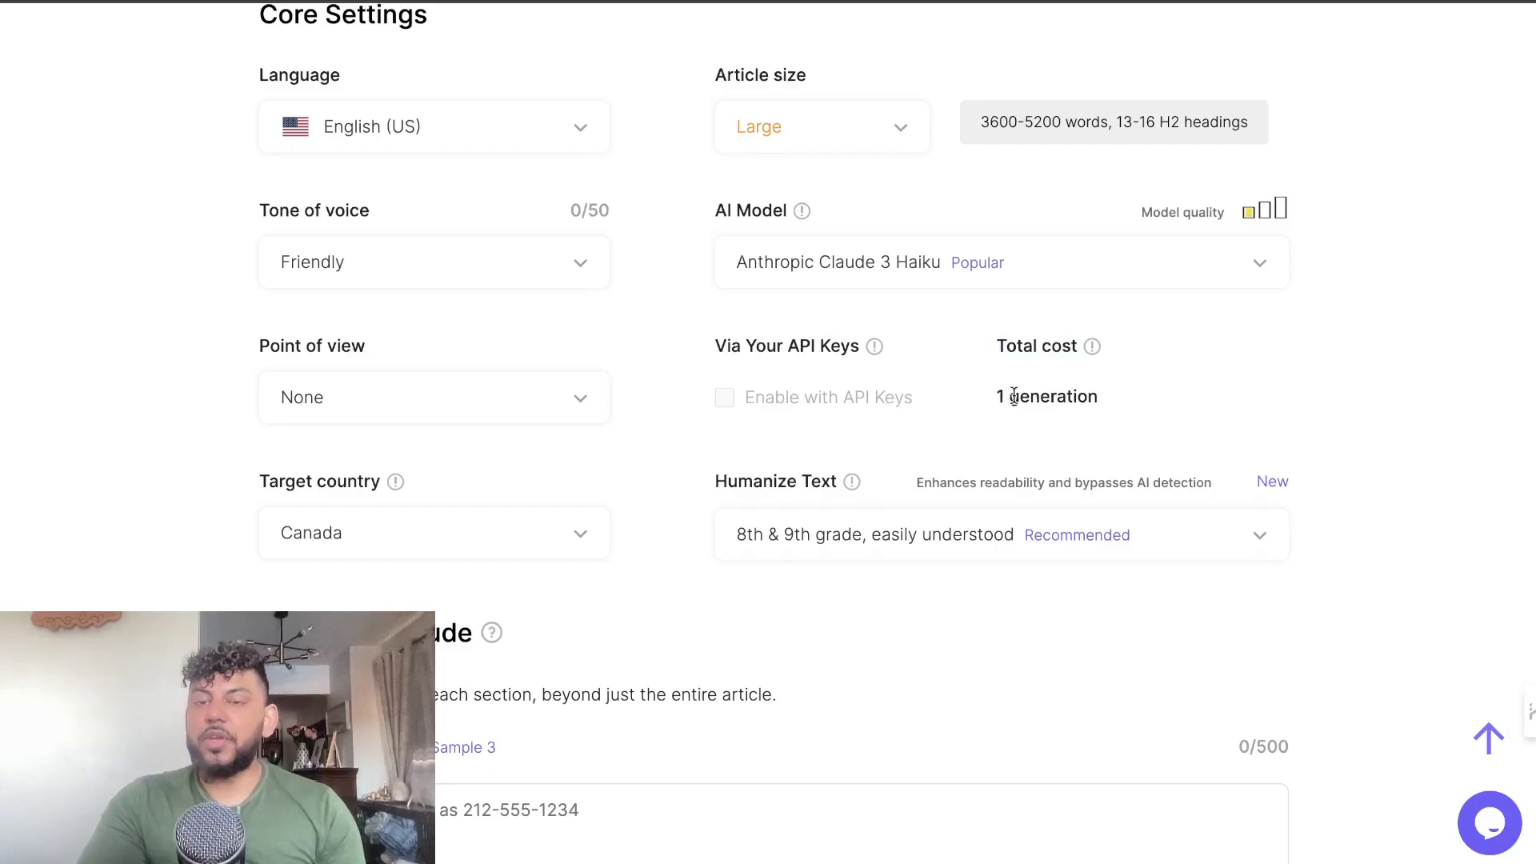
Switch the model to GPT-3.5 & GPT-4 128K Turbo, then to Anthropic Claude 3 Opus.
{"action": "left_click", "coordinate": [1011, 281]}
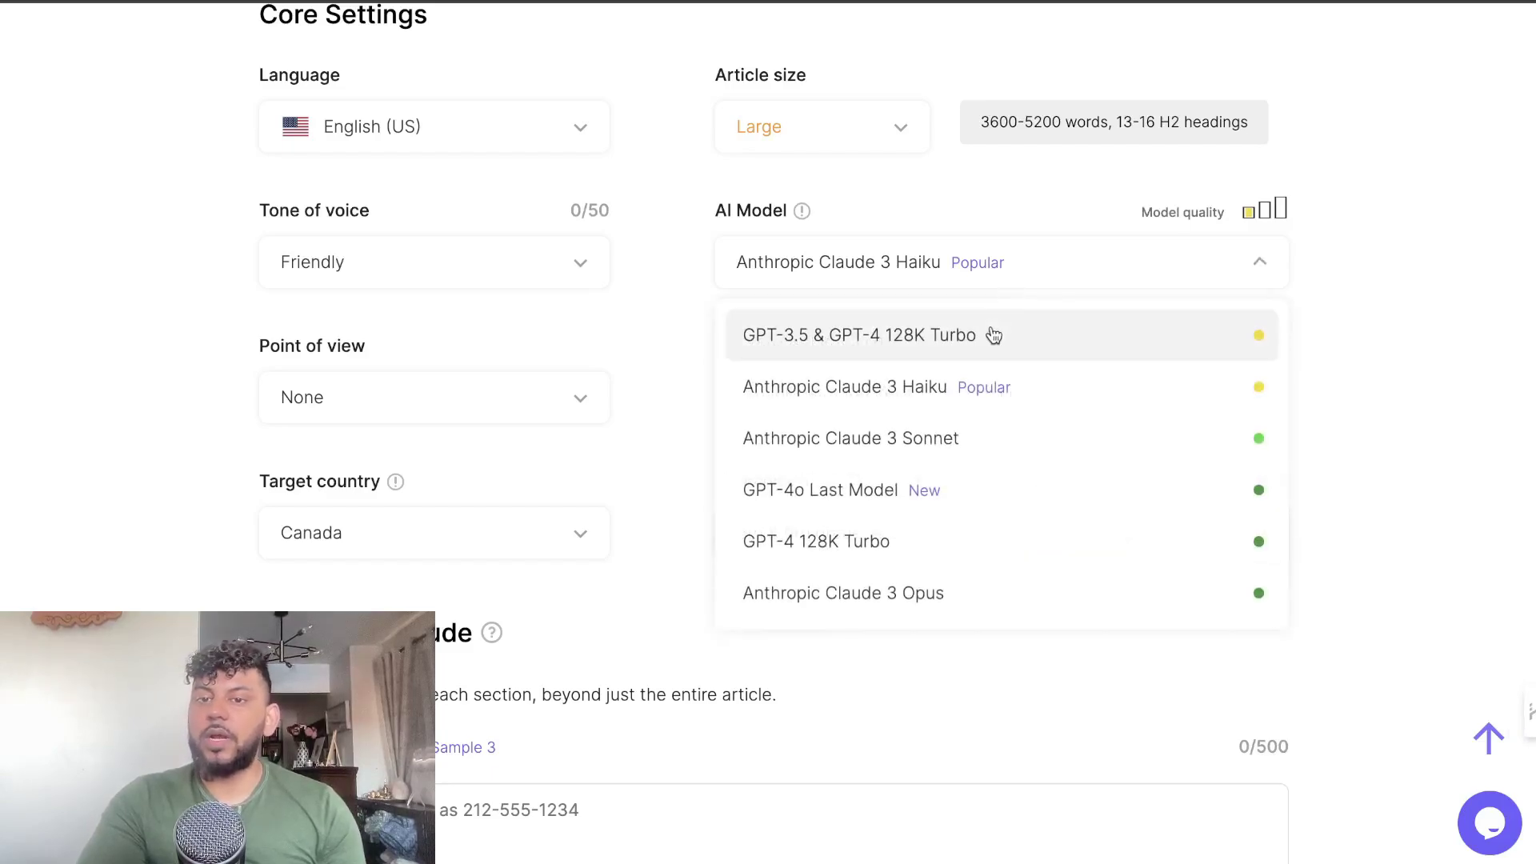
{"action": "left_click", "coordinate": [991, 333]}
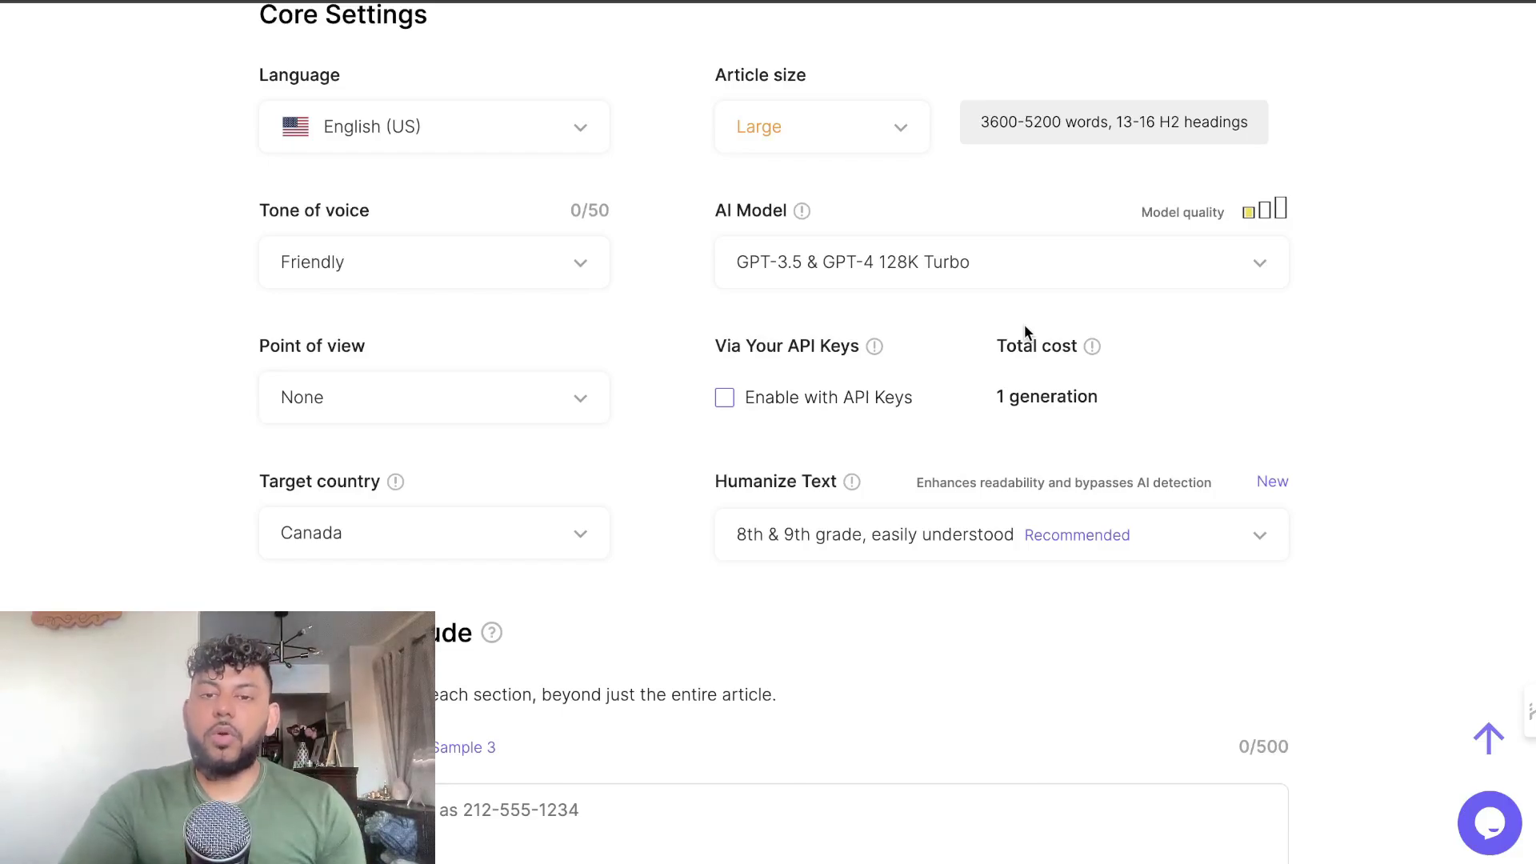
{"action": "left_click", "coordinate": [980, 268]}
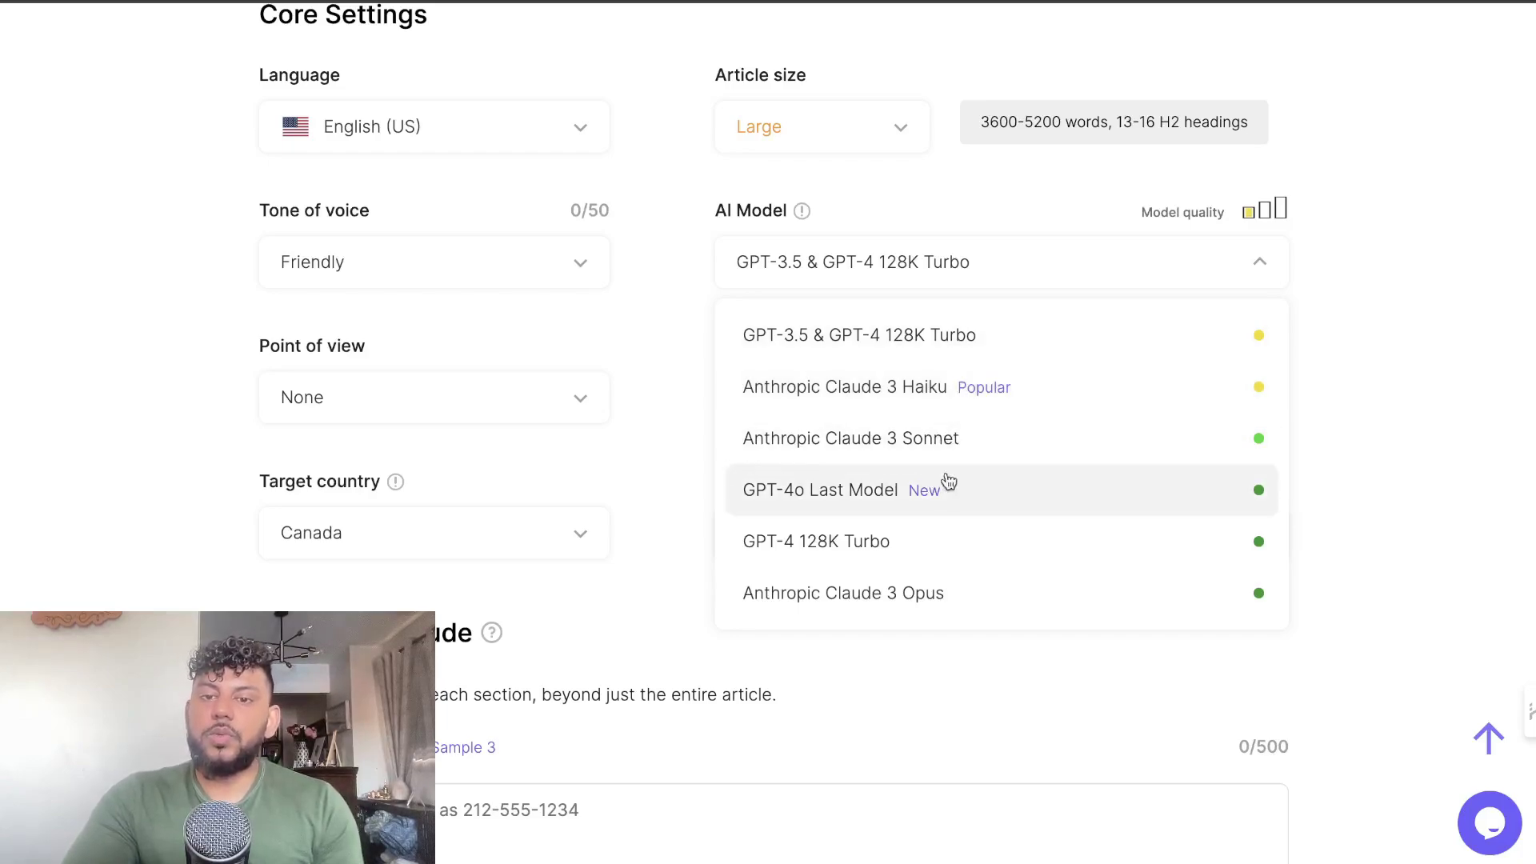
{"action": "left_click", "coordinate": [920, 593]}
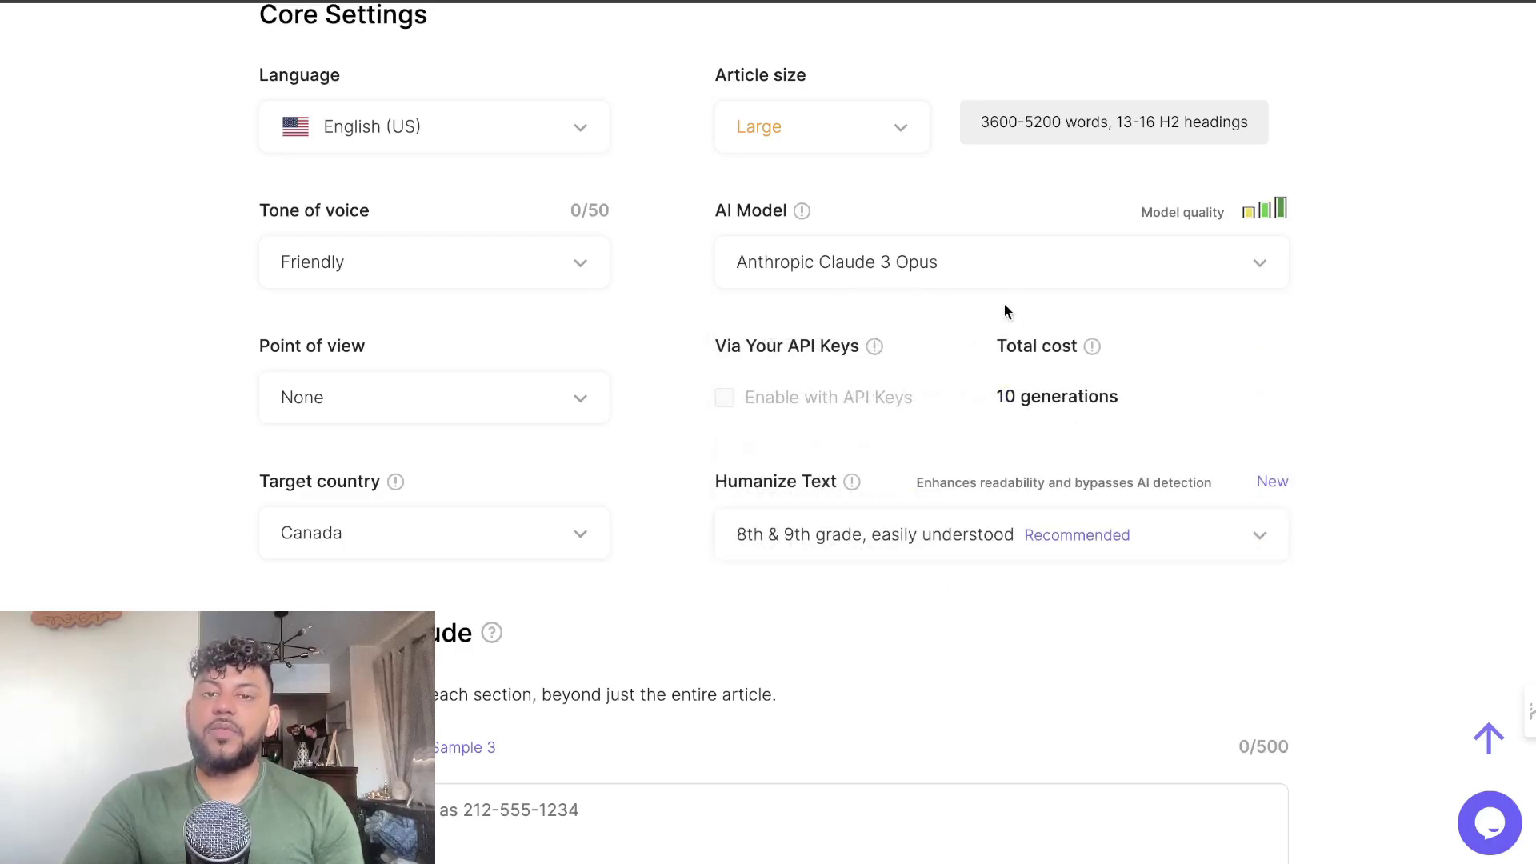
Keep Humanize Text at the 8th & 9th grade reading level.
{"action": "scroll", "coordinate": [1021, 417], "scroll_direction": "down", "scroll_amount": 2}
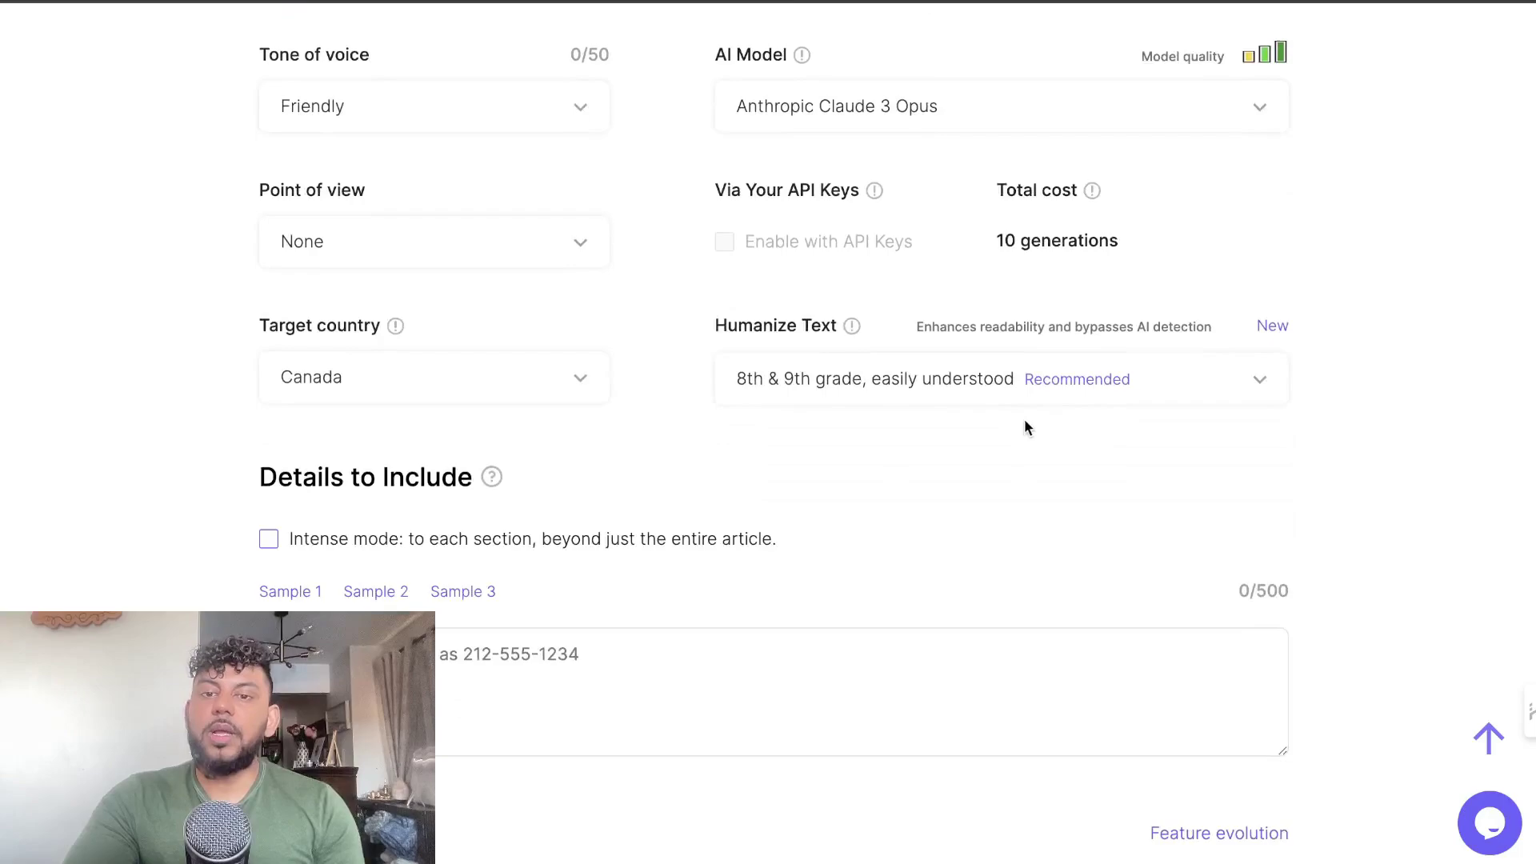
{"action": "left_click", "coordinate": [1172, 392]}
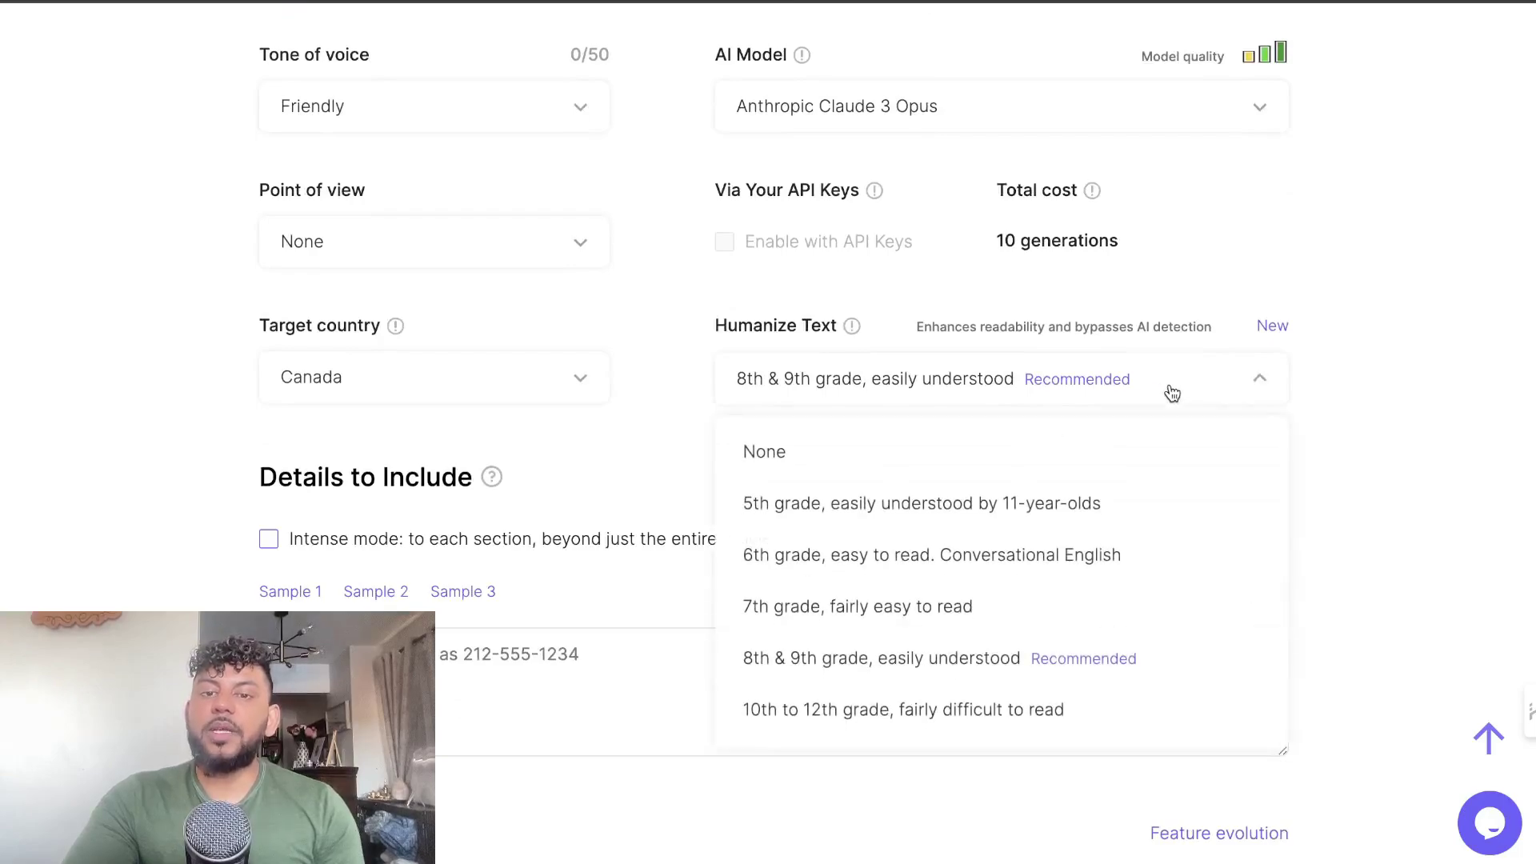
{"action": "left_click", "coordinate": [924, 665]}
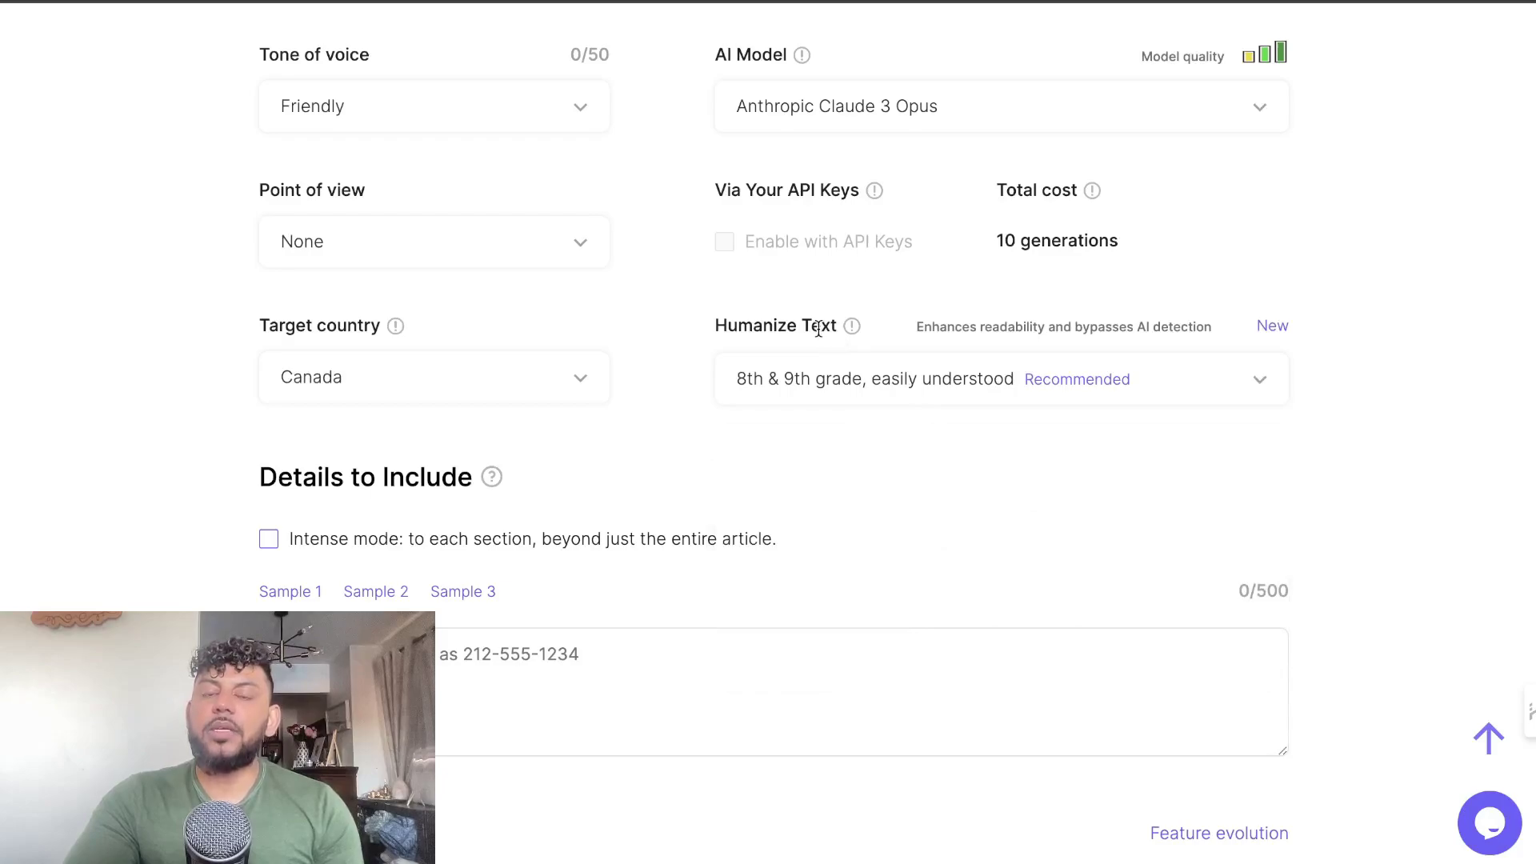
{"action": "left_click_drag", "start_coordinate": [835, 326], "coordinate": [726, 328]}
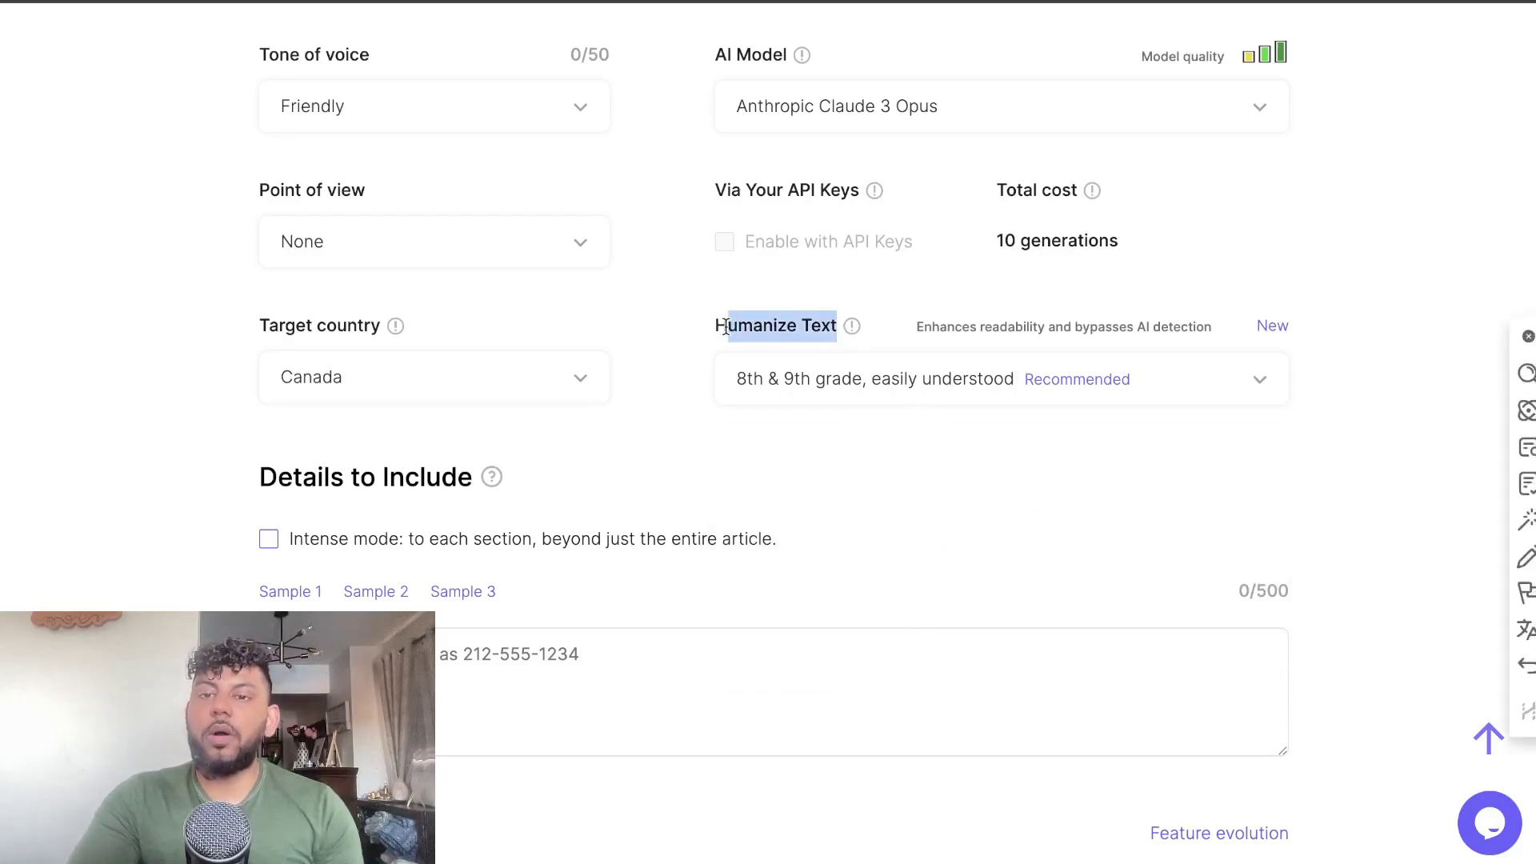
{"action": "left_click", "coordinate": [1048, 324]}
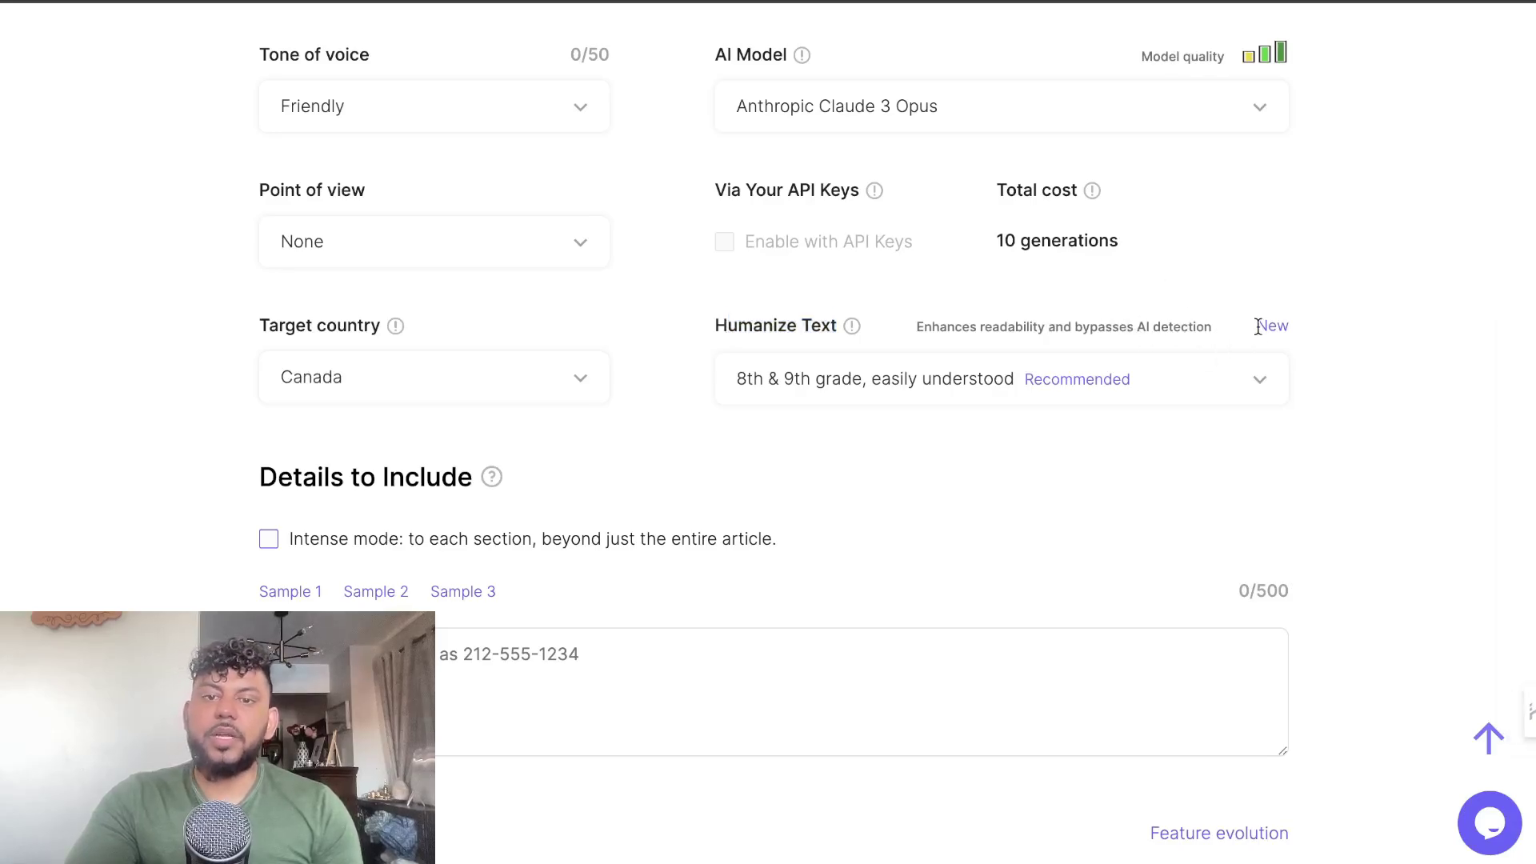
Keep AI images enabled in Media Hub and set their image style to Photo.
{"action": "scroll", "coordinate": [812, 376], "scroll_direction": "down", "scroll_amount": 6}
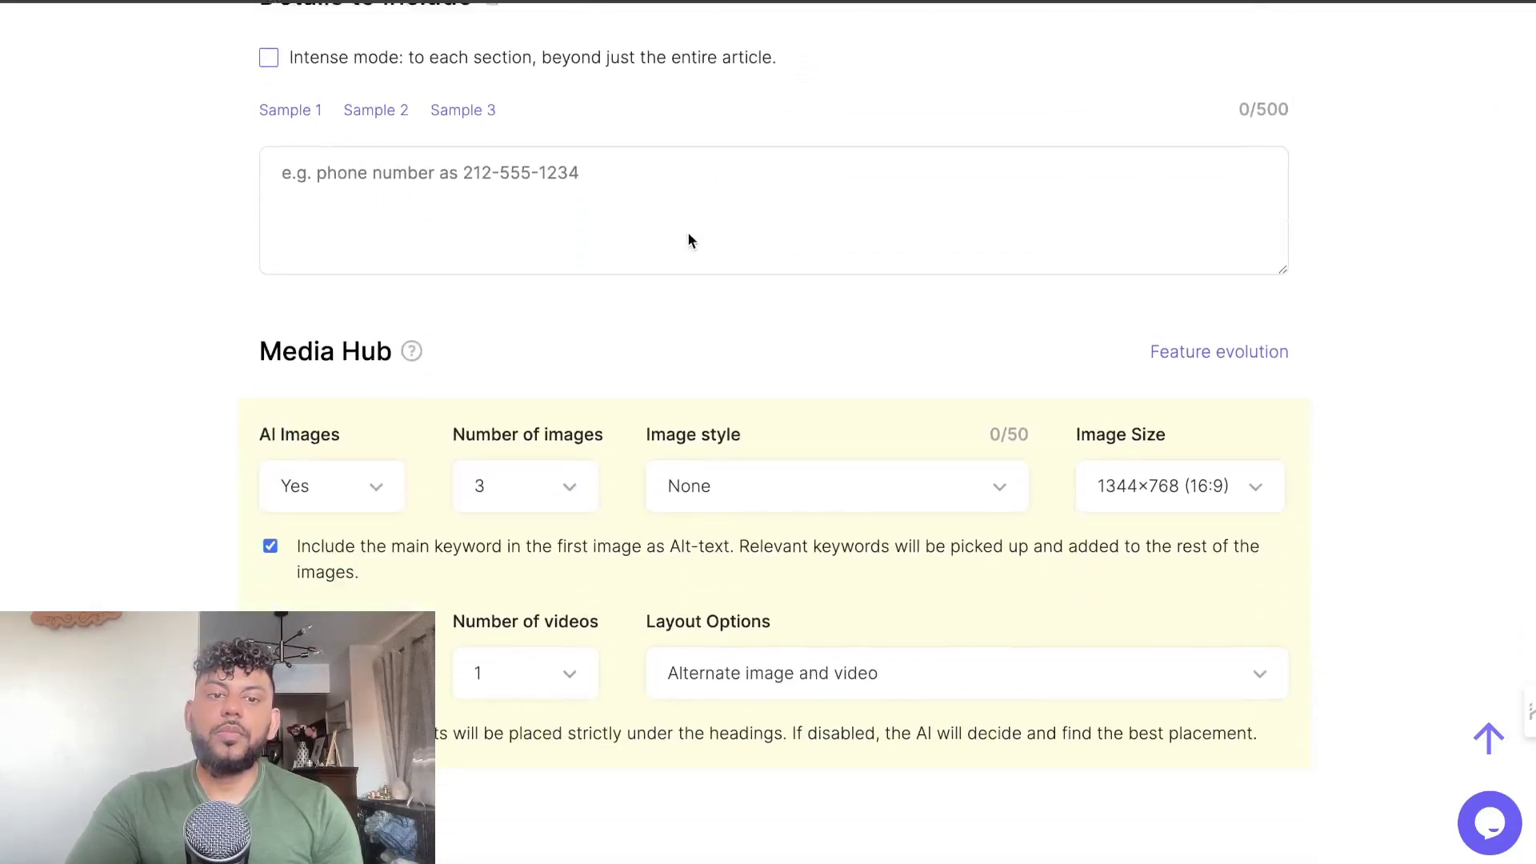
{"action": "scroll", "coordinate": [688, 240], "scroll_direction": "up", "scroll_amount": 3}
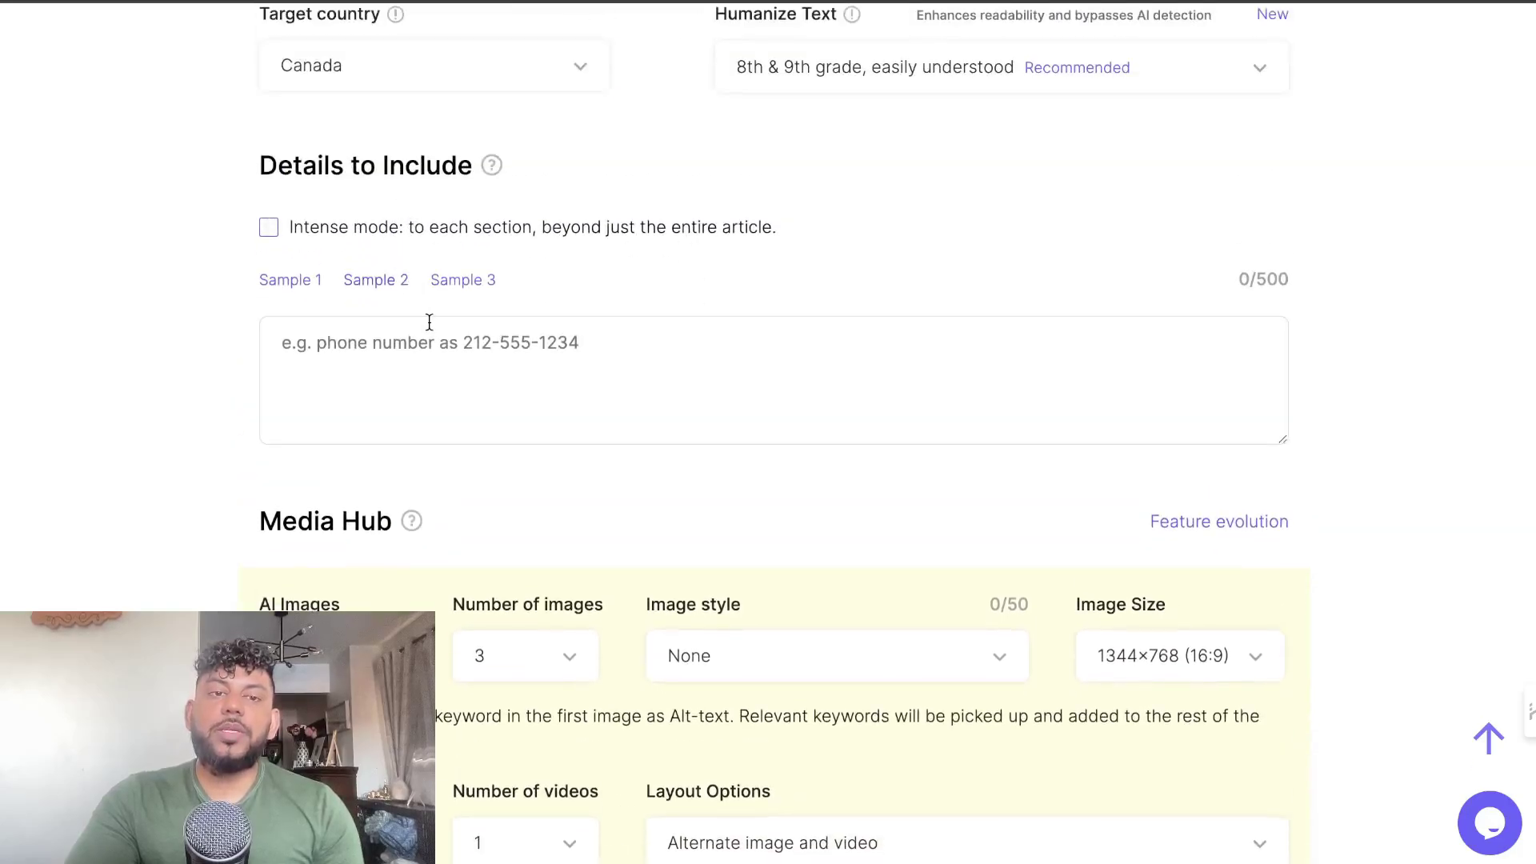
{"action": "scroll", "coordinate": [428, 321], "scroll_direction": "down", "scroll_amount": 3}
{"action": "scroll", "coordinate": [413, 302], "scroll_direction": "up", "scroll_amount": 2}
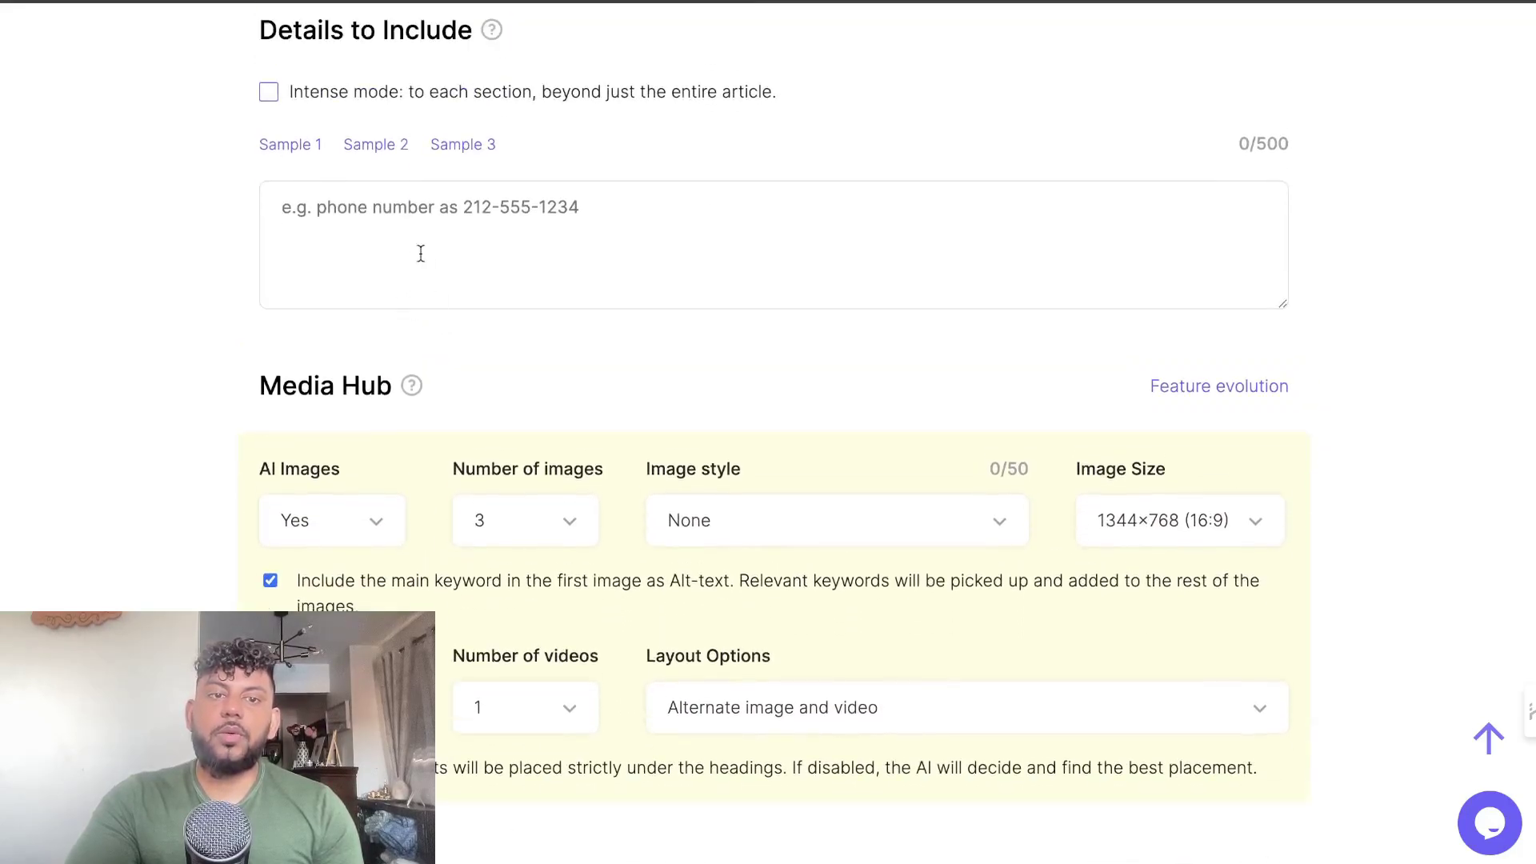
{"action": "scroll", "coordinate": [538, 247], "scroll_direction": "down", "scroll_amount": 3}
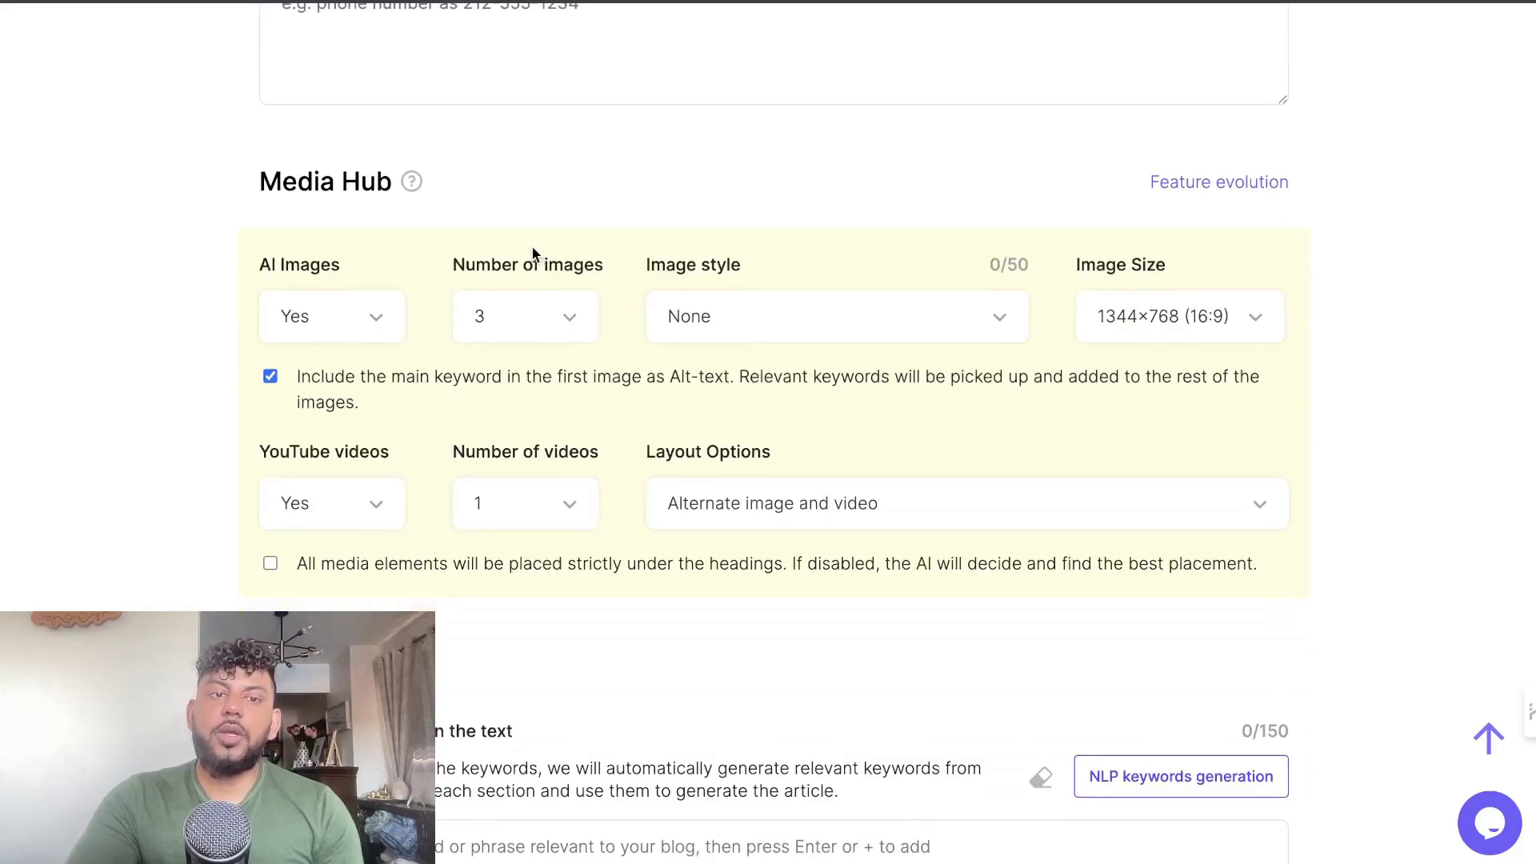
{"action": "left_click", "coordinate": [371, 328]}
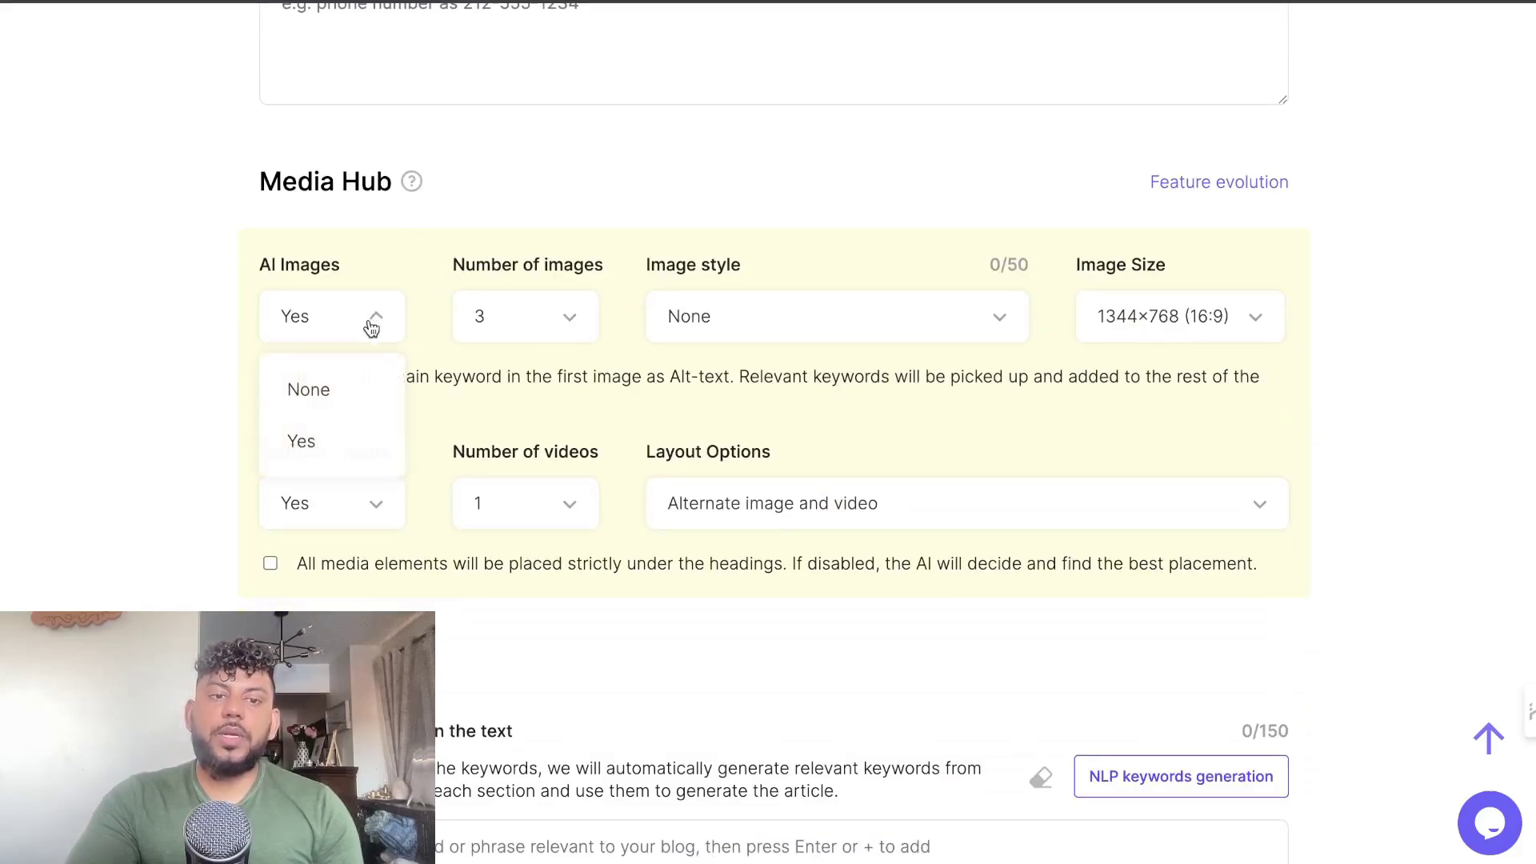
{"action": "left_click", "coordinate": [369, 323]}
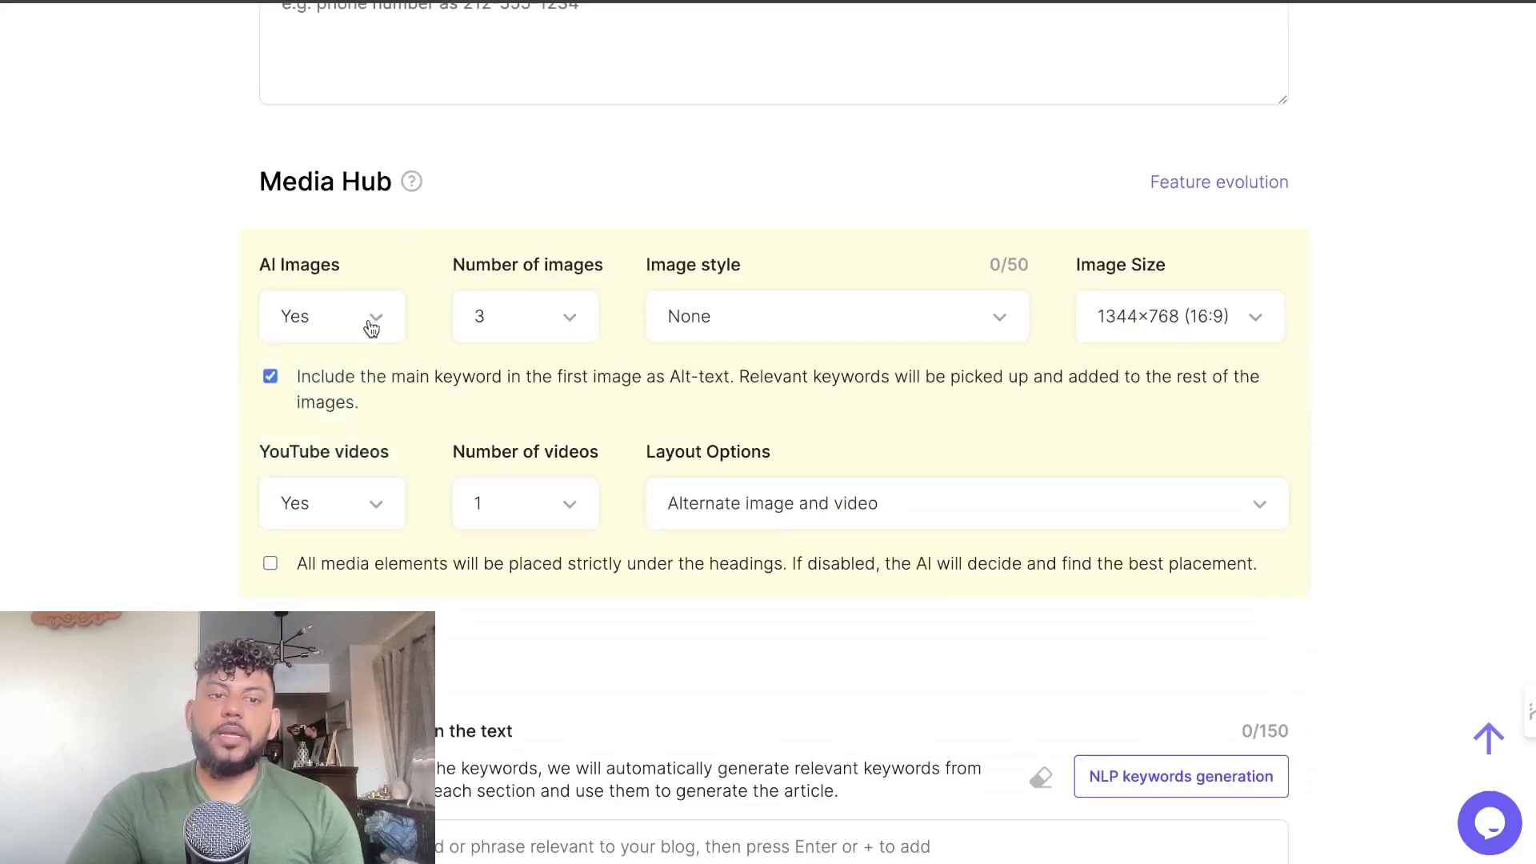
{"action": "left_click", "coordinate": [707, 317]}
{"action": "left_click", "coordinate": [723, 396]}
{"action": "left_click", "coordinate": [736, 308]}
{"action": "left_click", "coordinate": [731, 409]}
{"action": "left_click", "coordinate": [744, 309]}
{"action": "left_click", "coordinate": [743, 438]}
Keep the 1344×768 (16:9) image size and the alternating images-and-videos layout.
{"action": "left_click", "coordinate": [1148, 336]}
{"action": "left_click", "coordinate": [1071, 275]}
{"action": "scroll", "coordinate": [1071, 275], "scroll_direction": "down", "scroll_amount": 3}
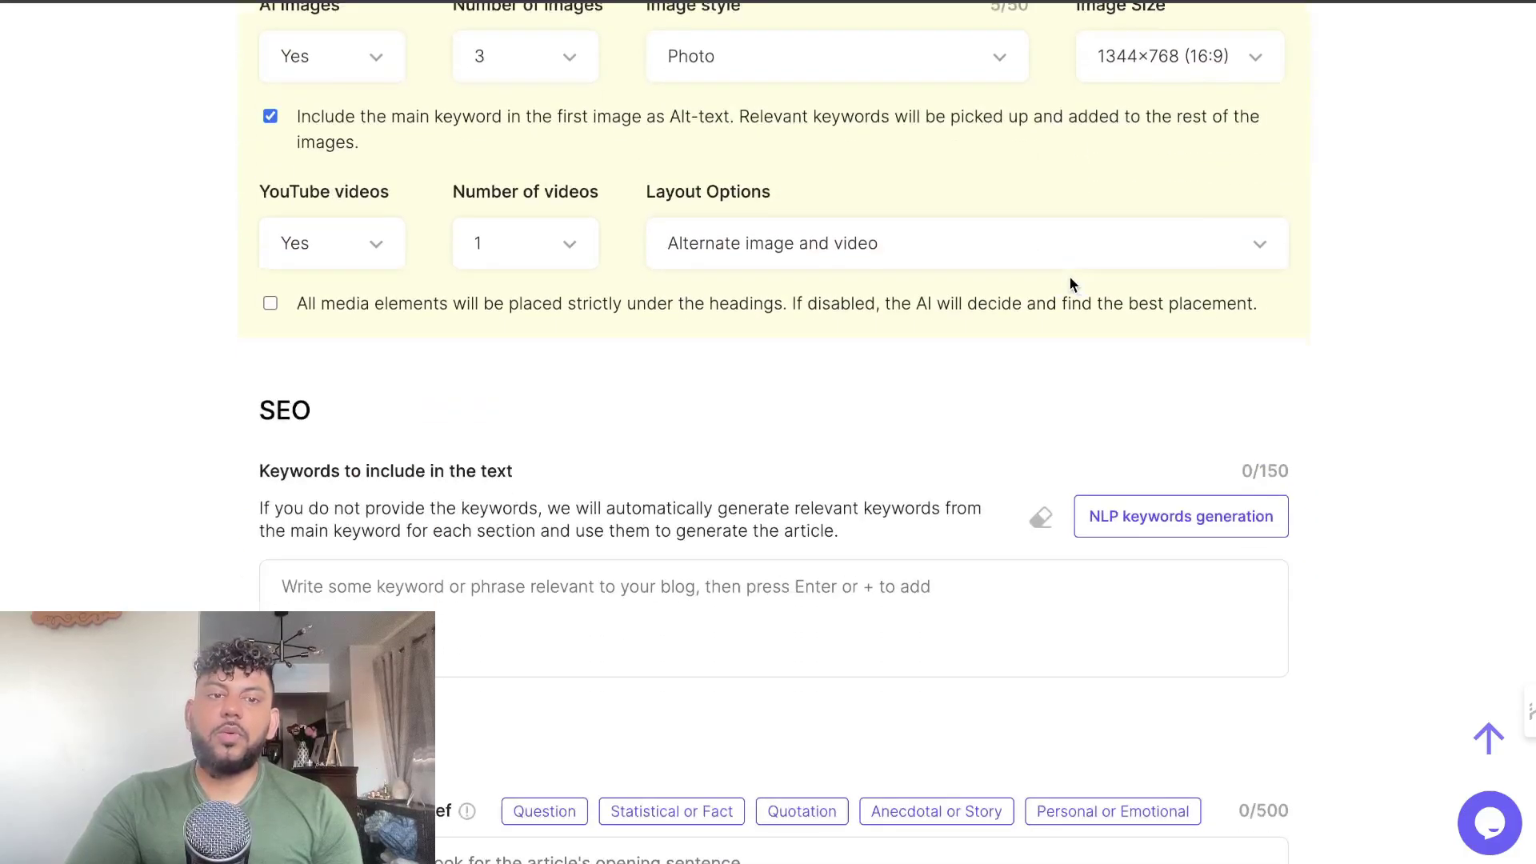
{"action": "left_click", "coordinate": [717, 240]}
{"action": "left_click", "coordinate": [727, 209]}
{"action": "scroll", "coordinate": [370, 208], "scroll_direction": "up", "scroll_amount": 1}
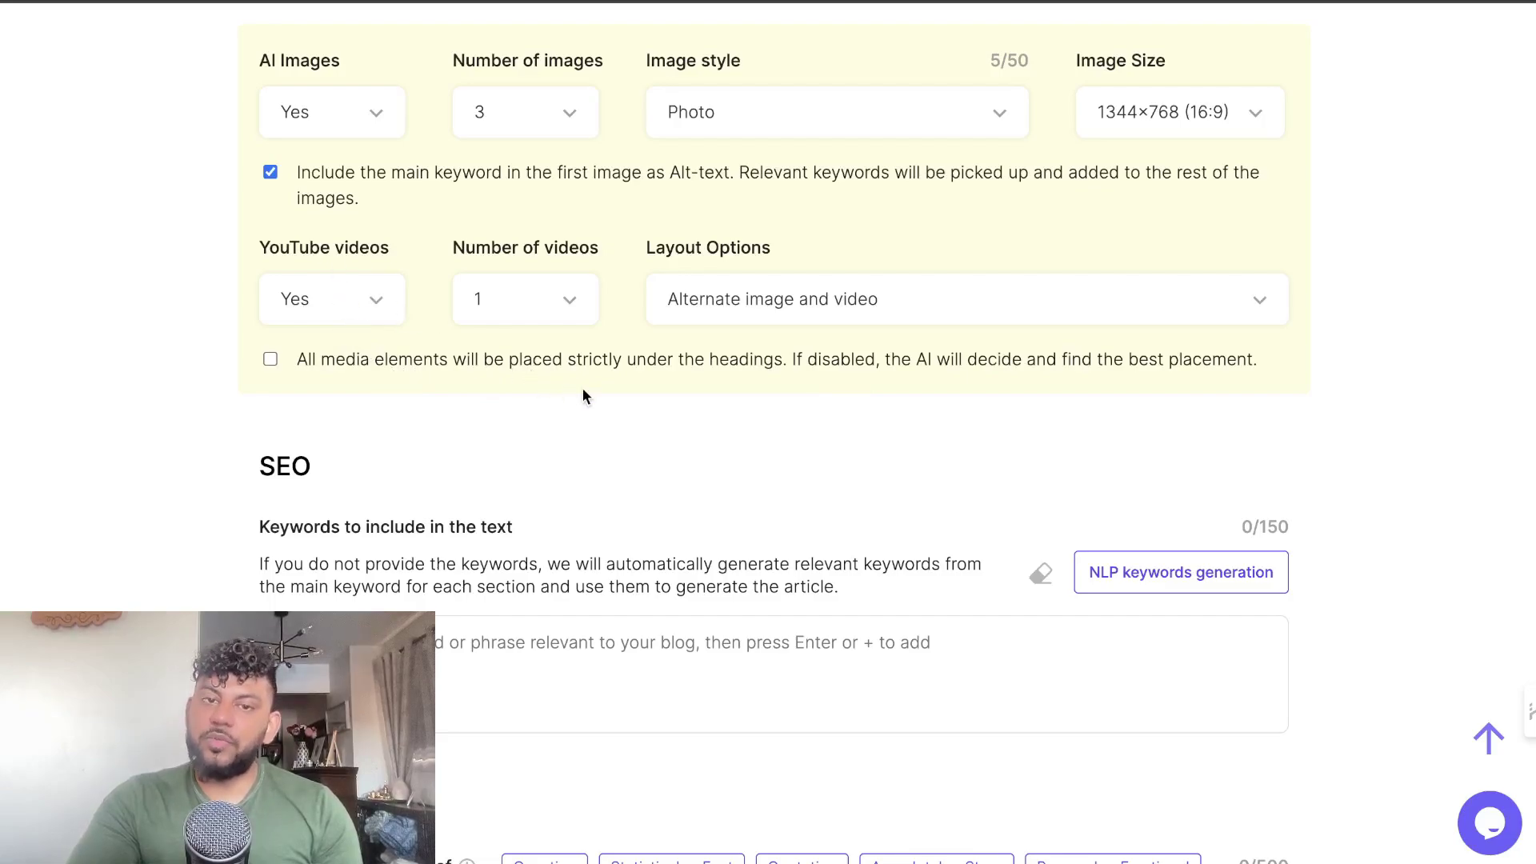
{"action": "scroll", "coordinate": [582, 390], "scroll_direction": "down", "scroll_amount": 2}
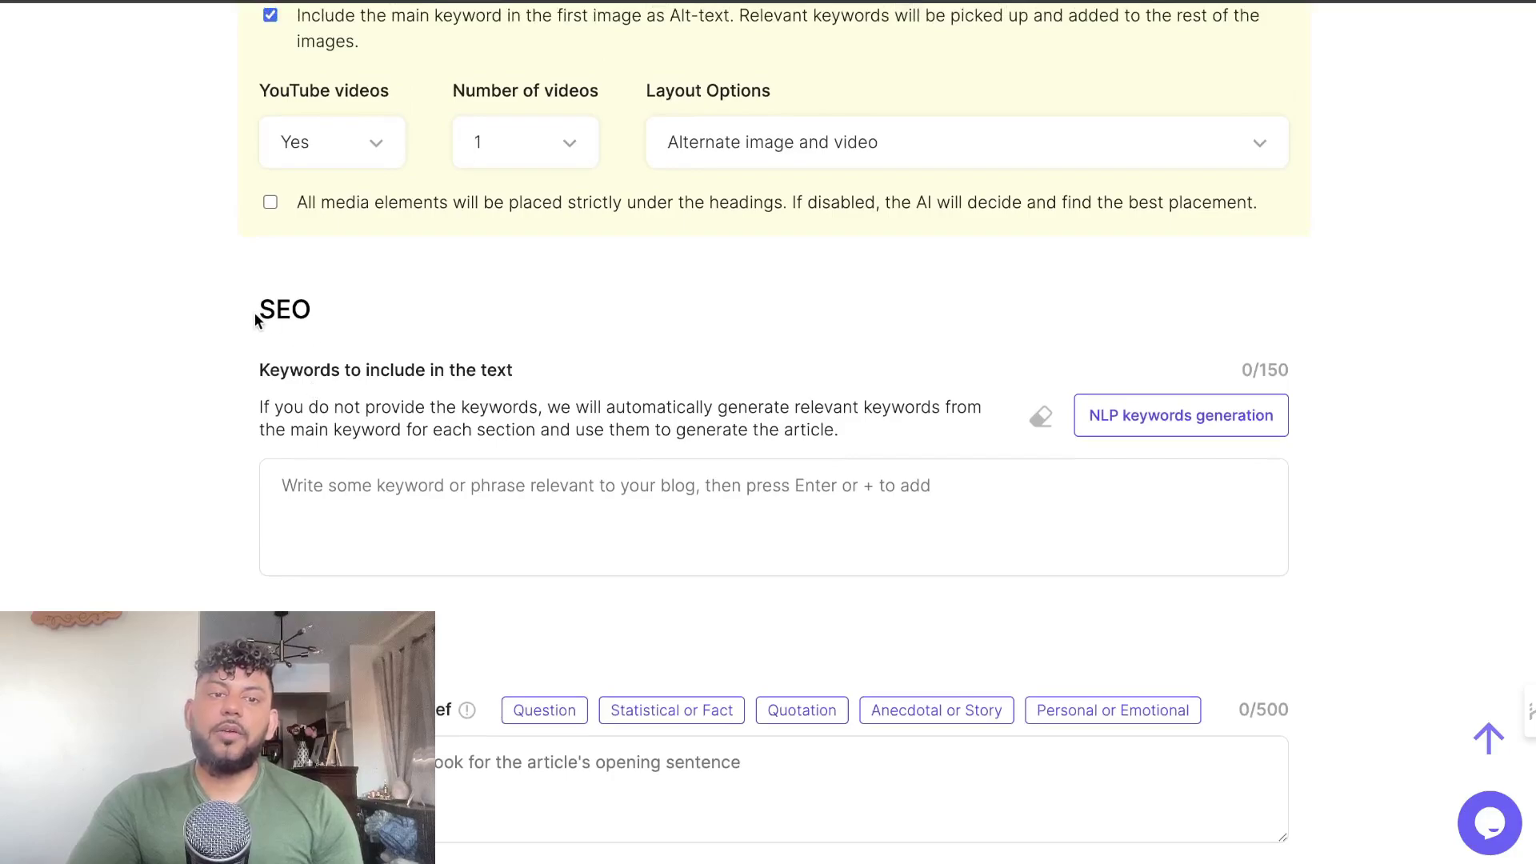
Generate NLP keywords from the main keyword to fill the keywords box.
{"action": "left_click_drag", "start_coordinate": [254, 318], "coordinate": [314, 317]}
{"action": "scroll", "coordinate": [471, 456], "scroll_direction": "down", "scroll_amount": 2}
{"action": "left_click", "coordinate": [472, 422]}
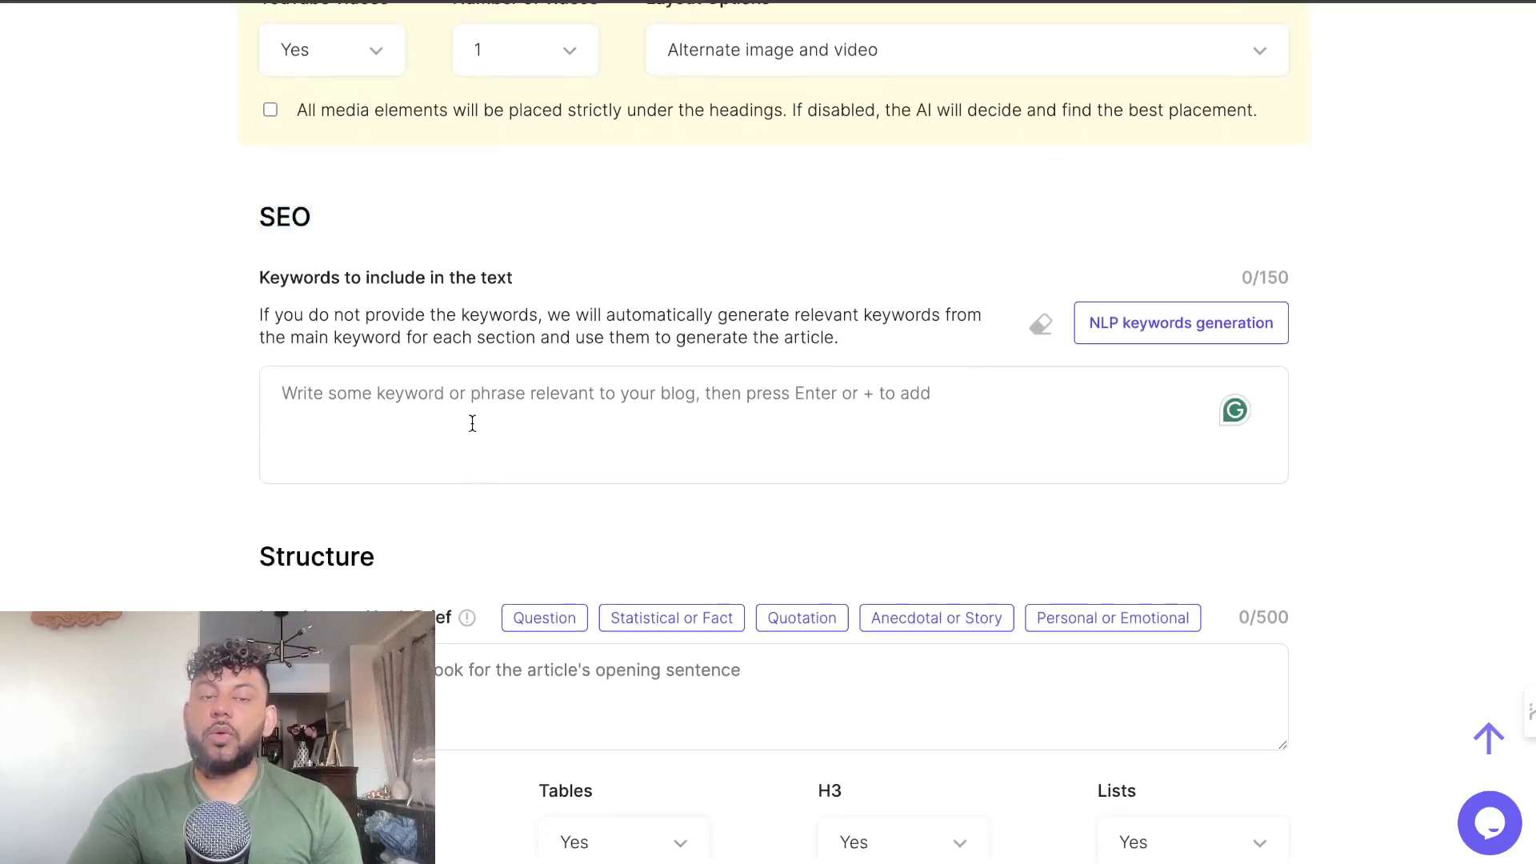
{"action": "left_click", "coordinate": [1171, 341]}
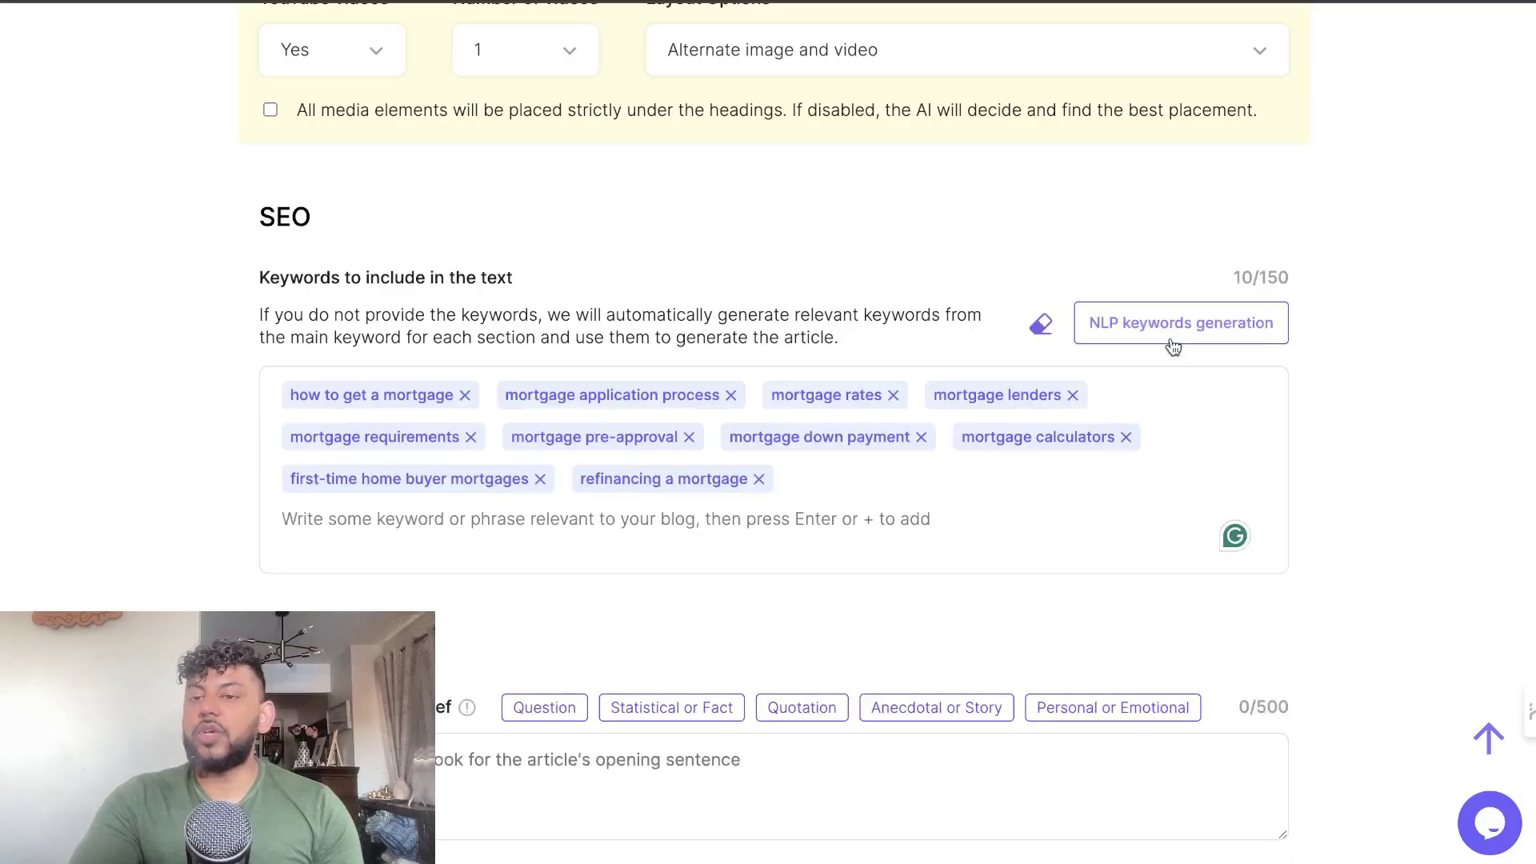
Use the Anecdotal or Story prompt as the Introductory Hook Brief.
{"action": "scroll", "coordinate": [922, 428], "scroll_direction": "down", "scroll_amount": 1}
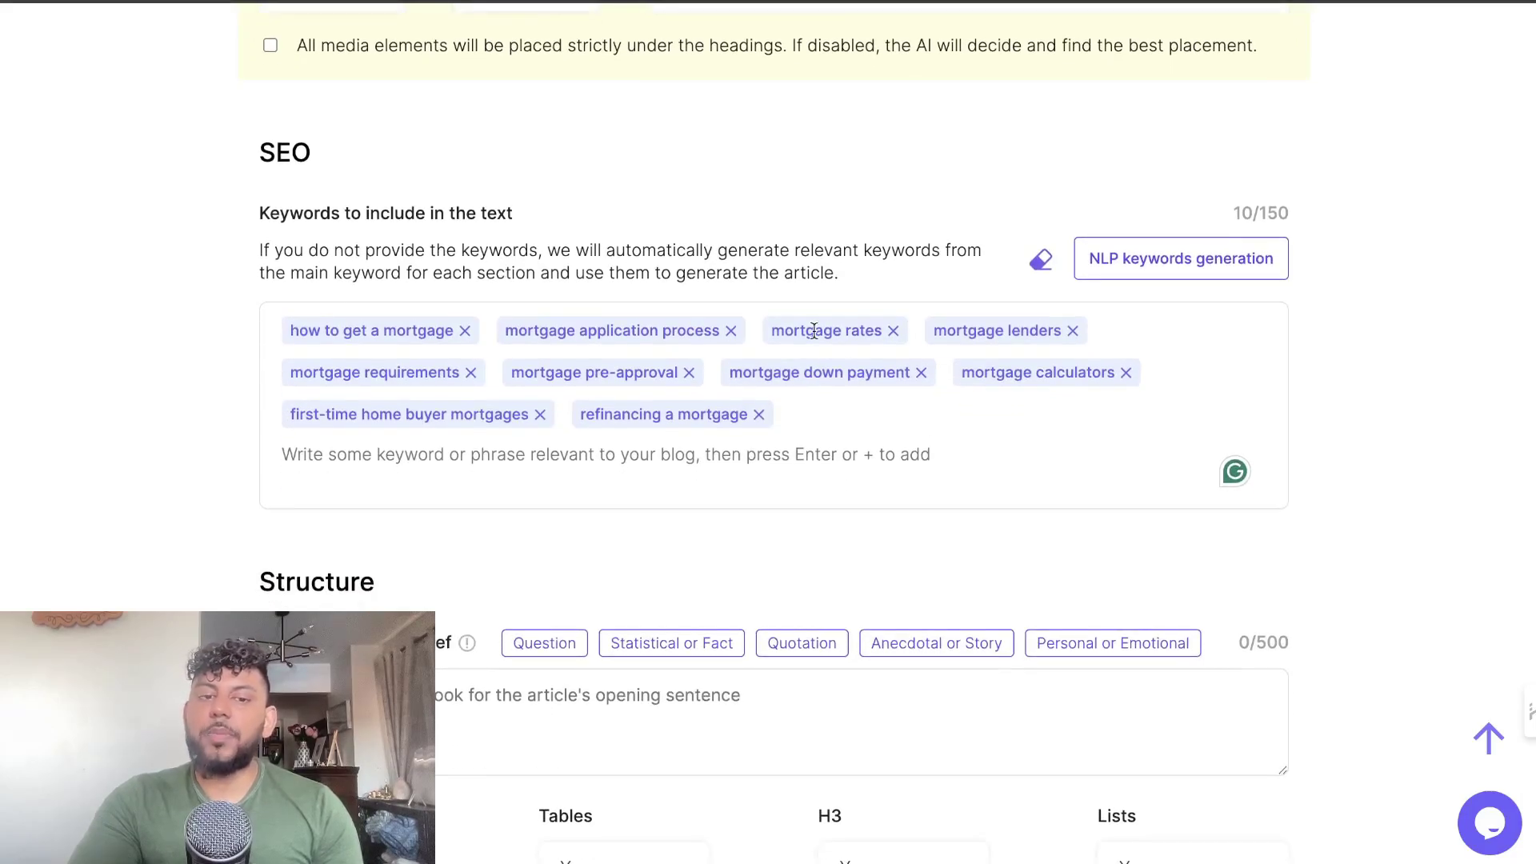
{"action": "scroll", "coordinate": [813, 330], "scroll_direction": "down", "scroll_amount": 8}
{"action": "scroll", "coordinate": [672, 333], "scroll_direction": "up", "scroll_amount": 4}
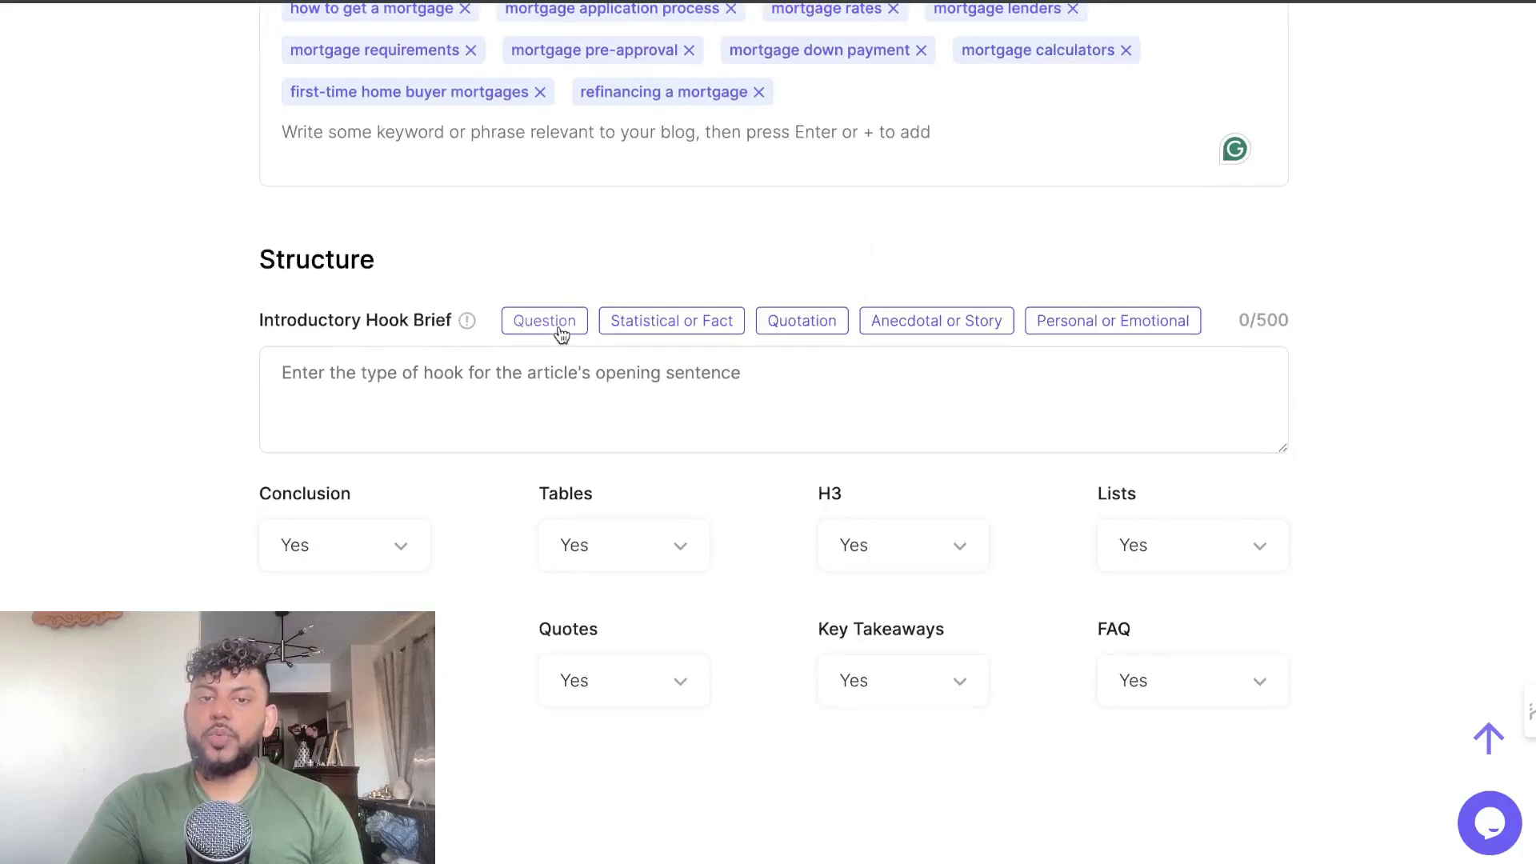
{"action": "left_click", "coordinate": [967, 334]}
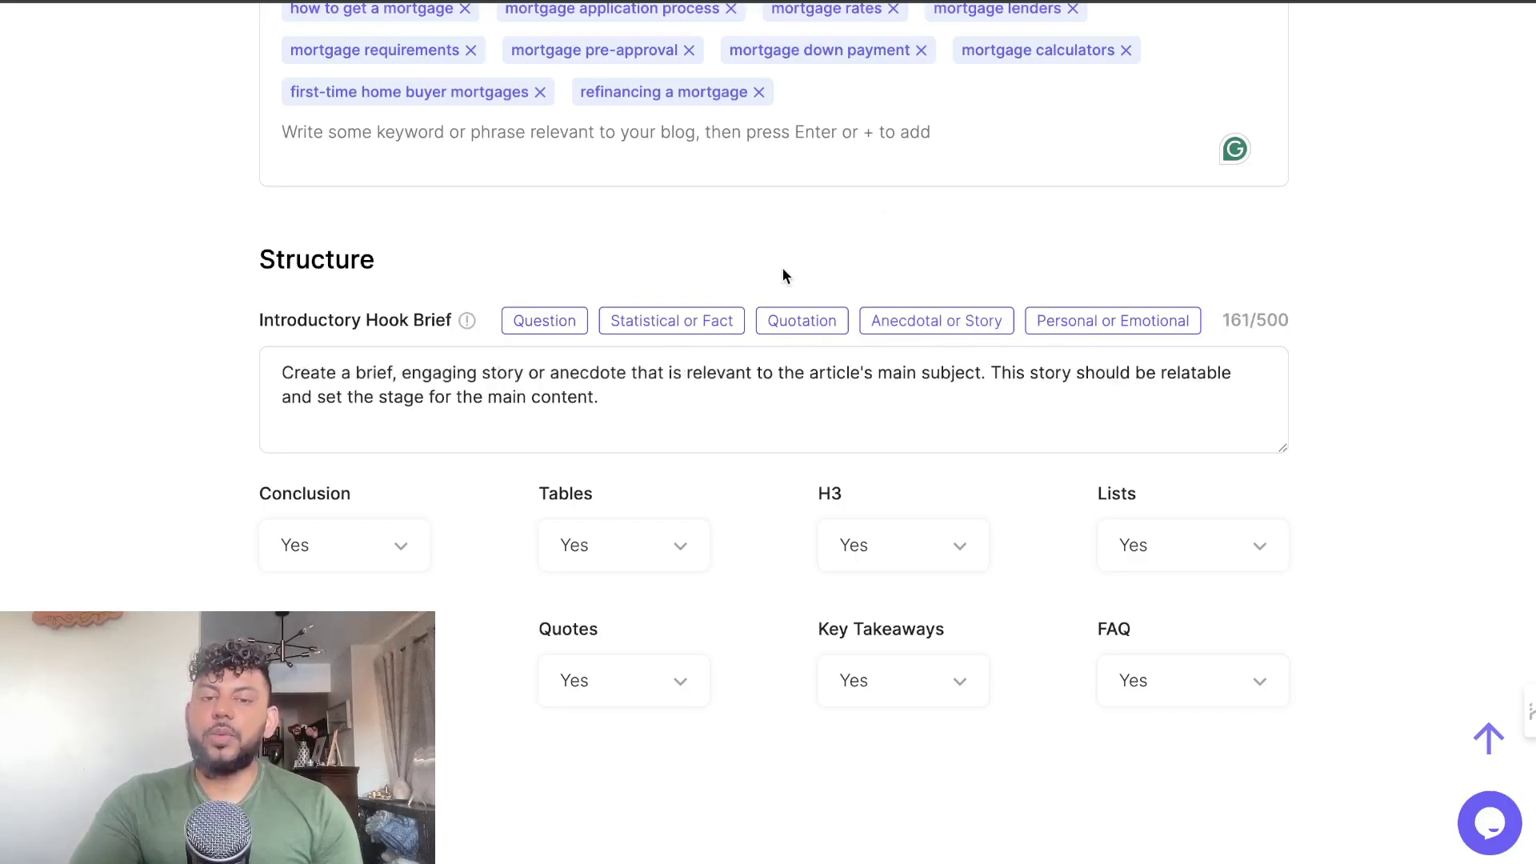
{"action": "scroll", "coordinate": [782, 274], "scroll_direction": "down", "scroll_amount": 2}
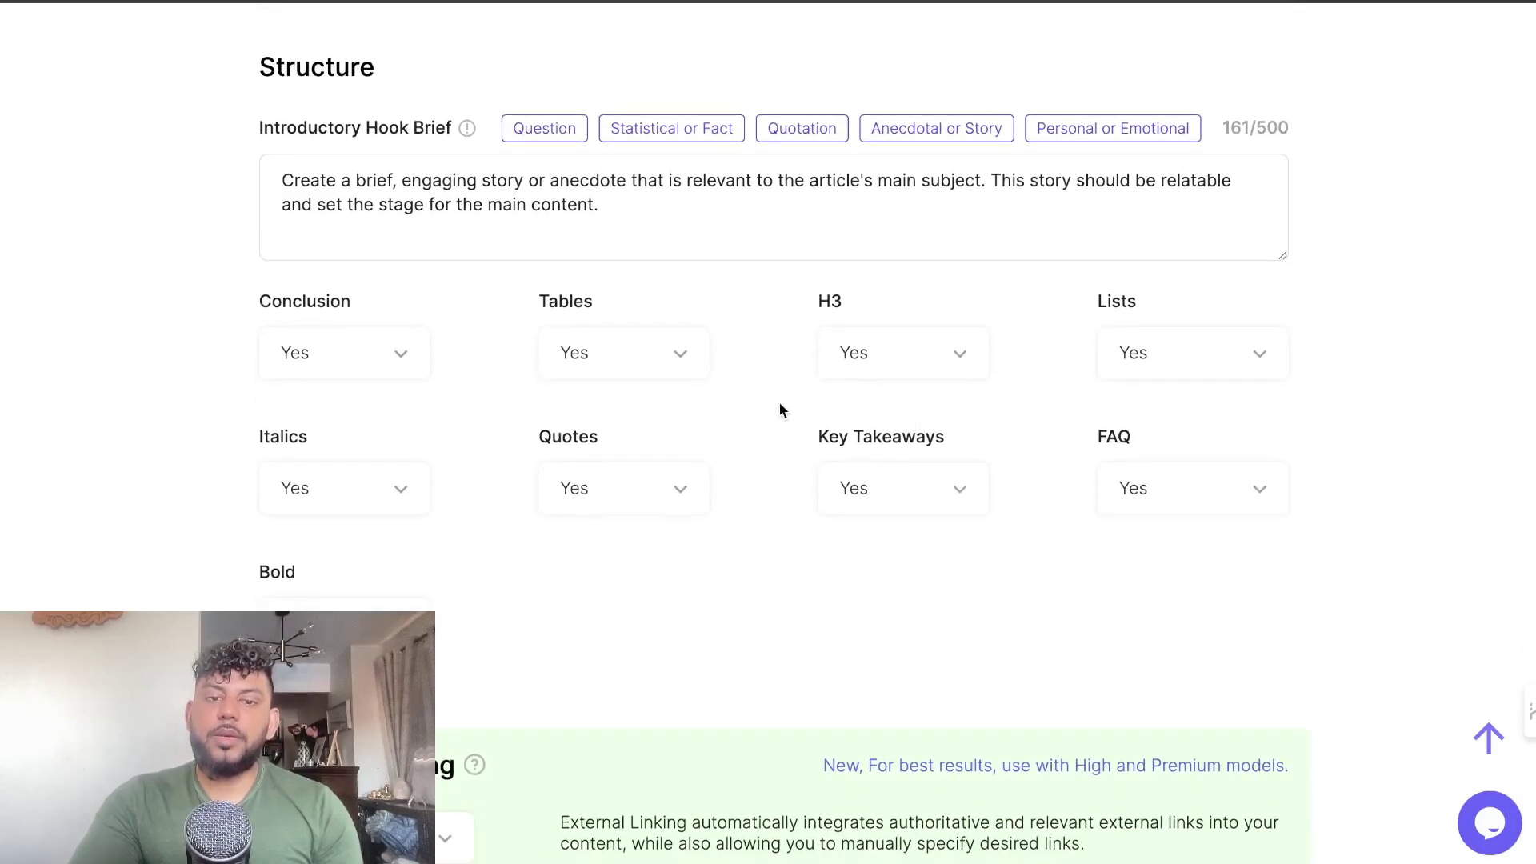
{"action": "scroll", "coordinate": [780, 410], "scroll_direction": "down", "scroll_amount": 3}
{"action": "scroll", "coordinate": [784, 418], "scroll_direction": "up", "scroll_amount": 5}
{"action": "scroll", "coordinate": [756, 551], "scroll_direction": "down", "scroll_amount": 5}
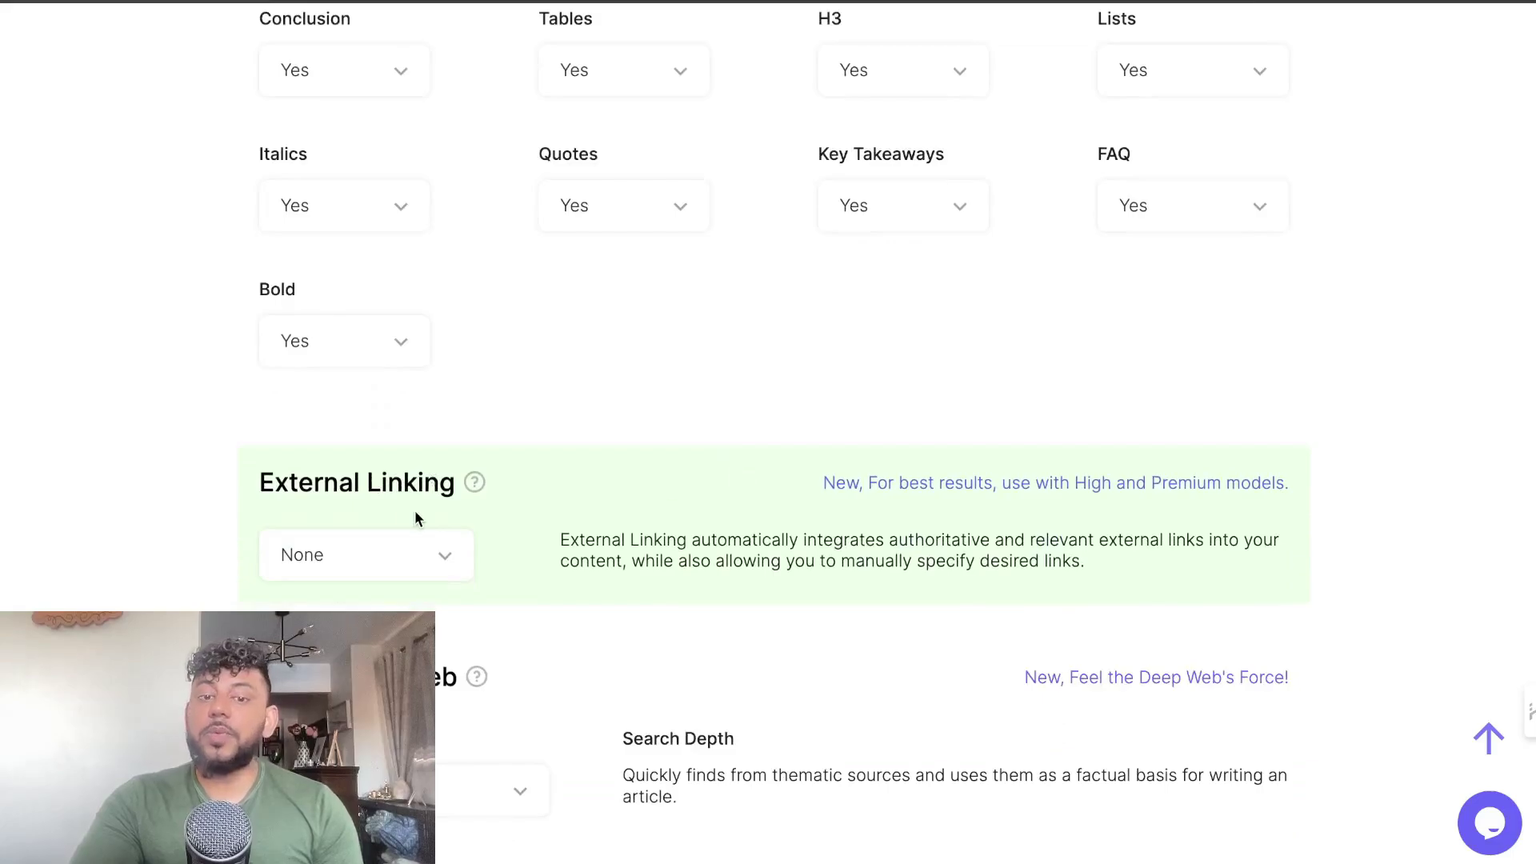
{"action": "scroll", "coordinate": [415, 516], "scroll_direction": "down", "scroll_amount": 3}
{"action": "left_click", "coordinate": [459, 321]}
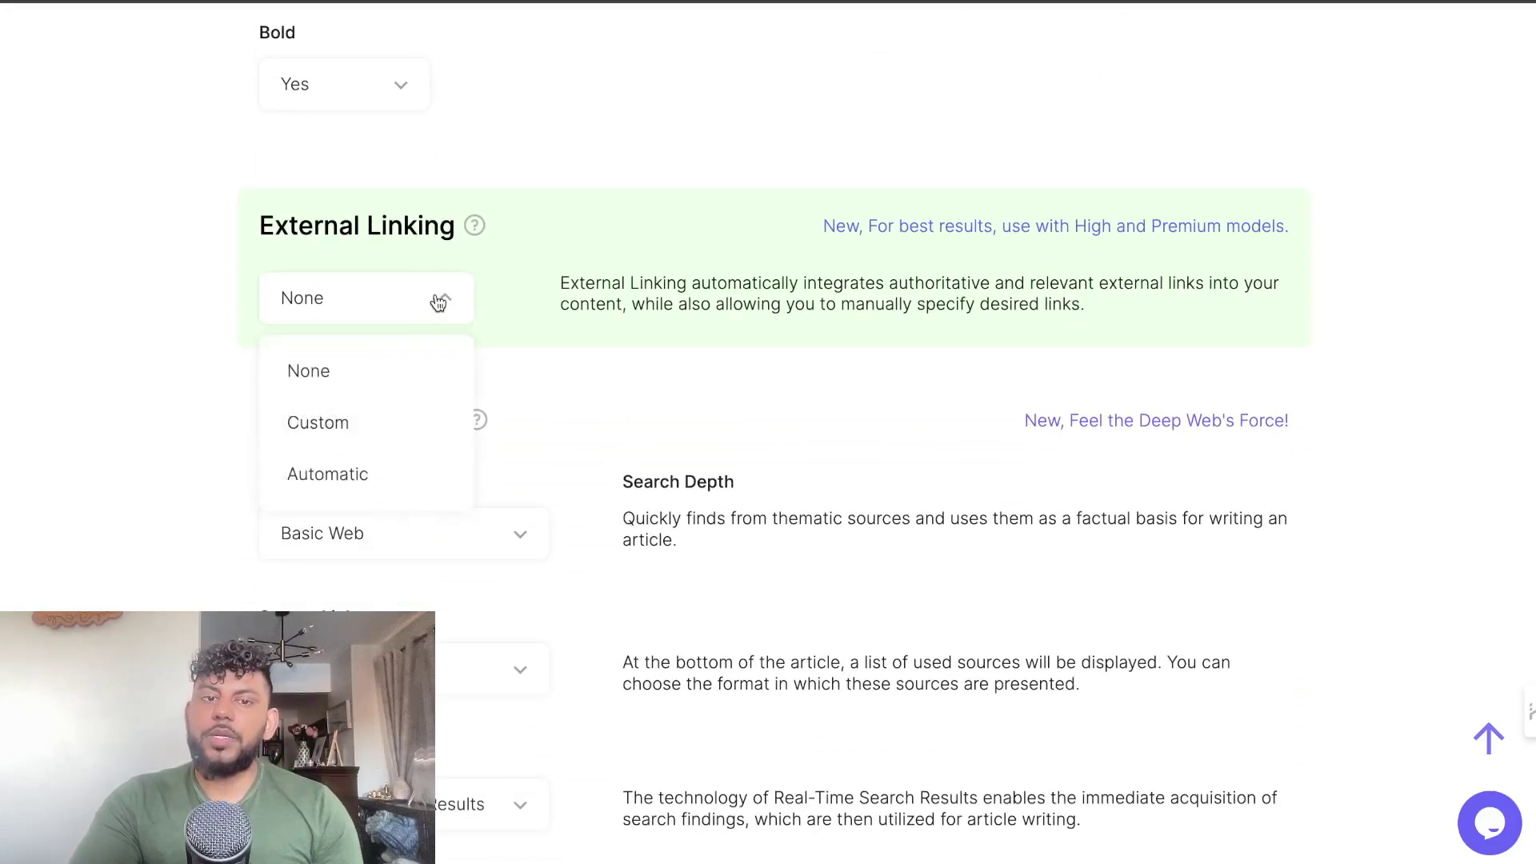
{"action": "left_click", "coordinate": [401, 373]}
{"action": "left_click", "coordinate": [404, 298]}
{"action": "left_click", "coordinate": [385, 413]}
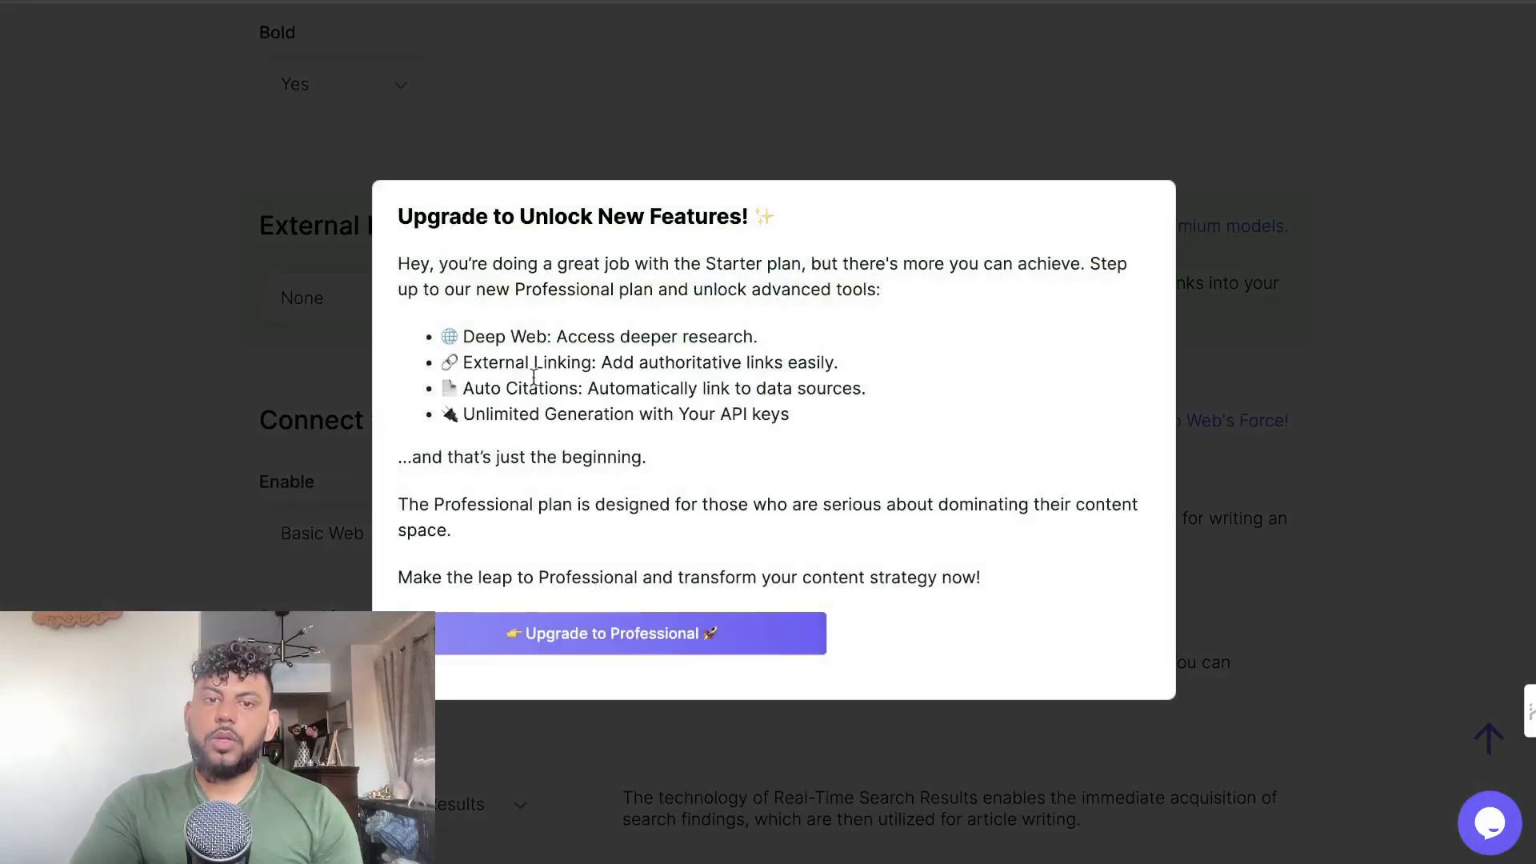
{"action": "left_click", "coordinate": [1304, 347]}
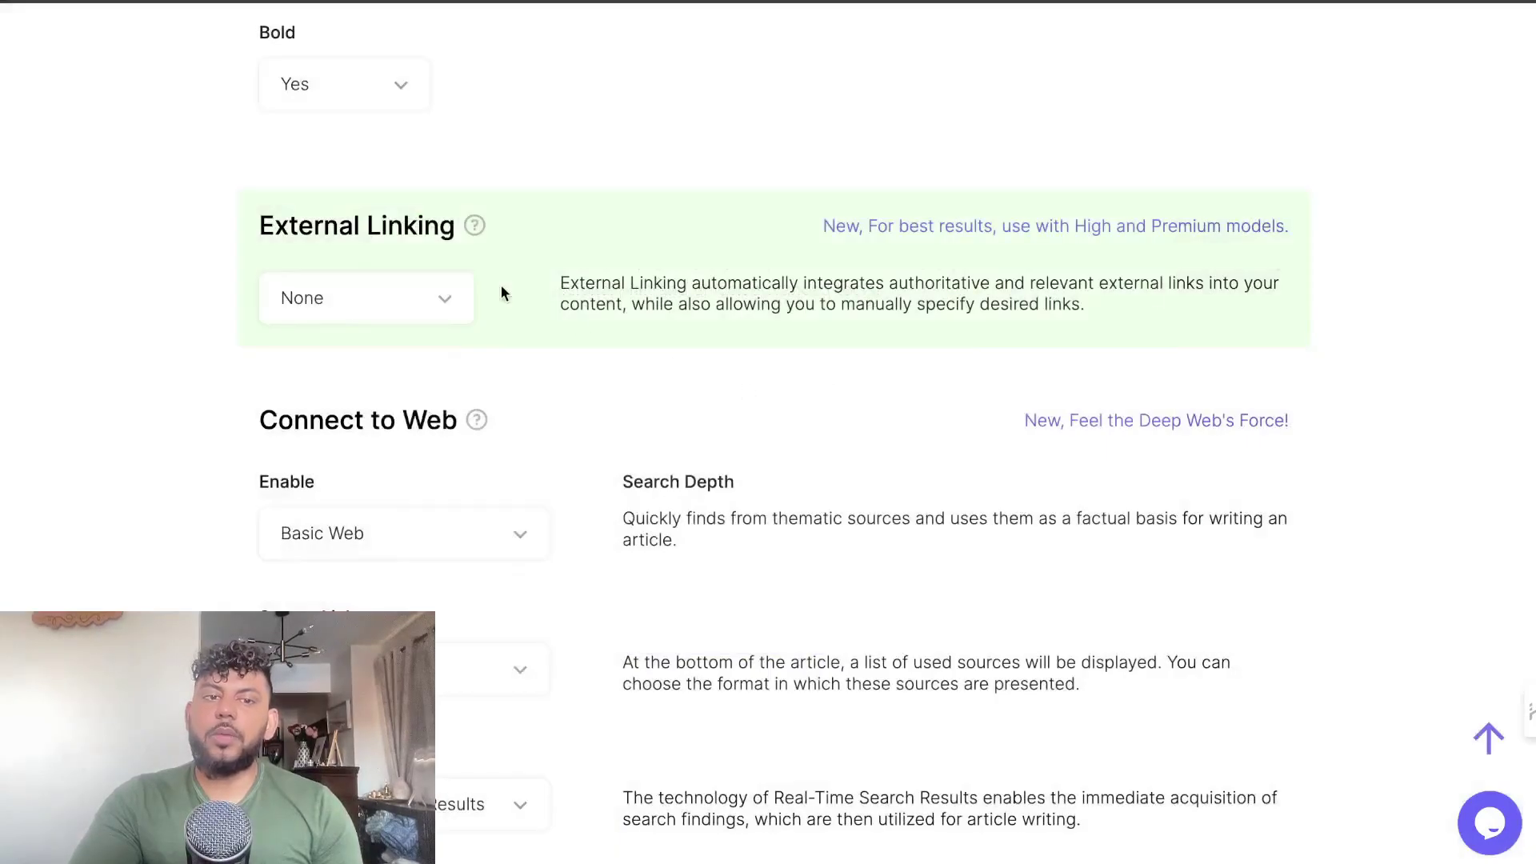
{"action": "left_click", "coordinate": [453, 318]}
{"action": "left_click", "coordinate": [610, 387]}
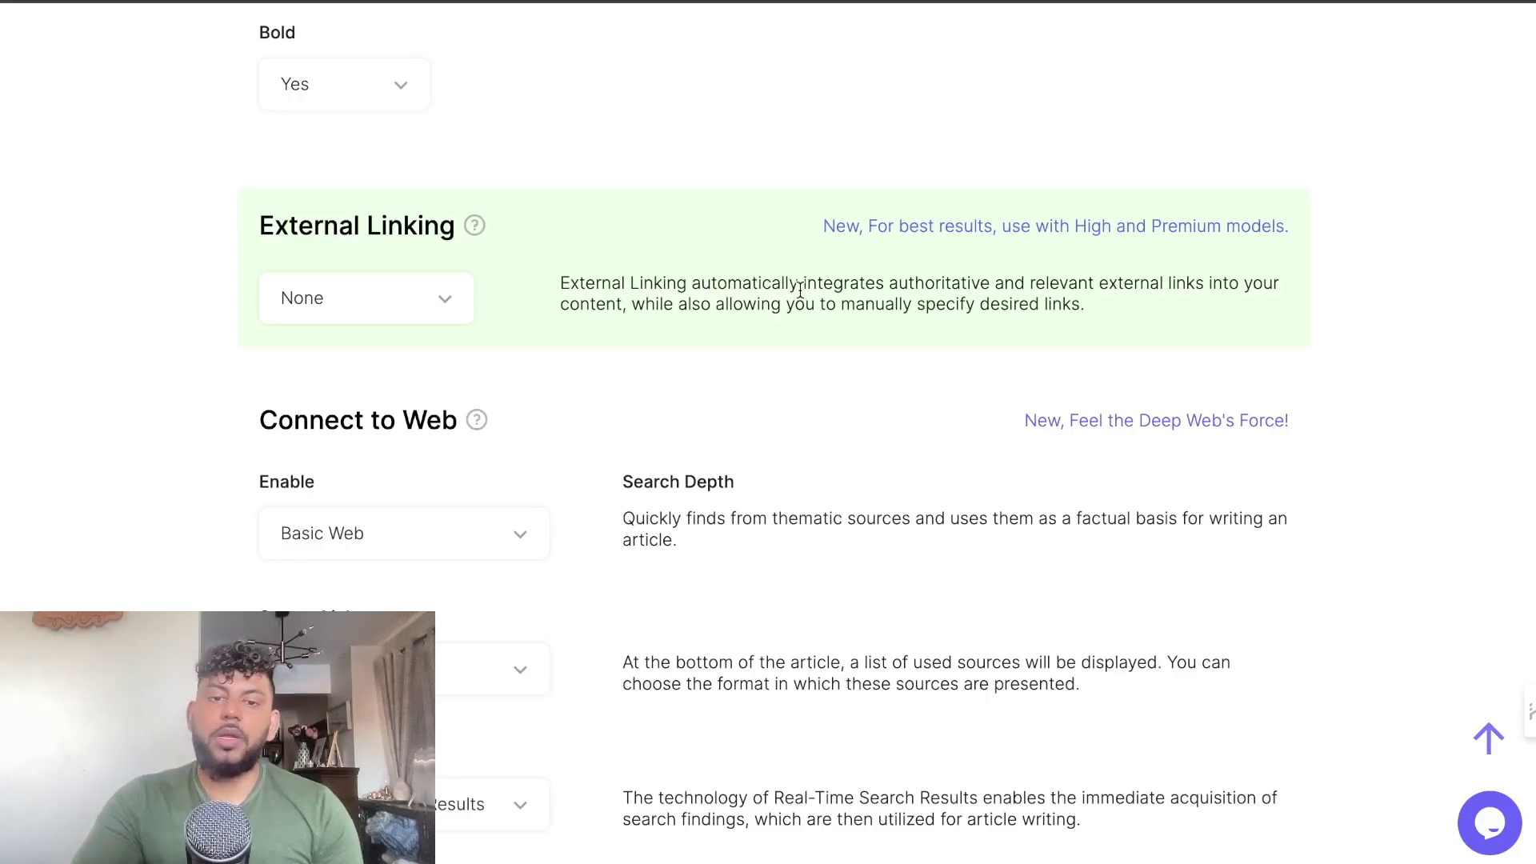
Compare Basic Web and Deep Web, settling Connect to Web on Deep Web.
{"action": "scroll", "coordinate": [800, 290], "scroll_direction": "down", "scroll_amount": 1}
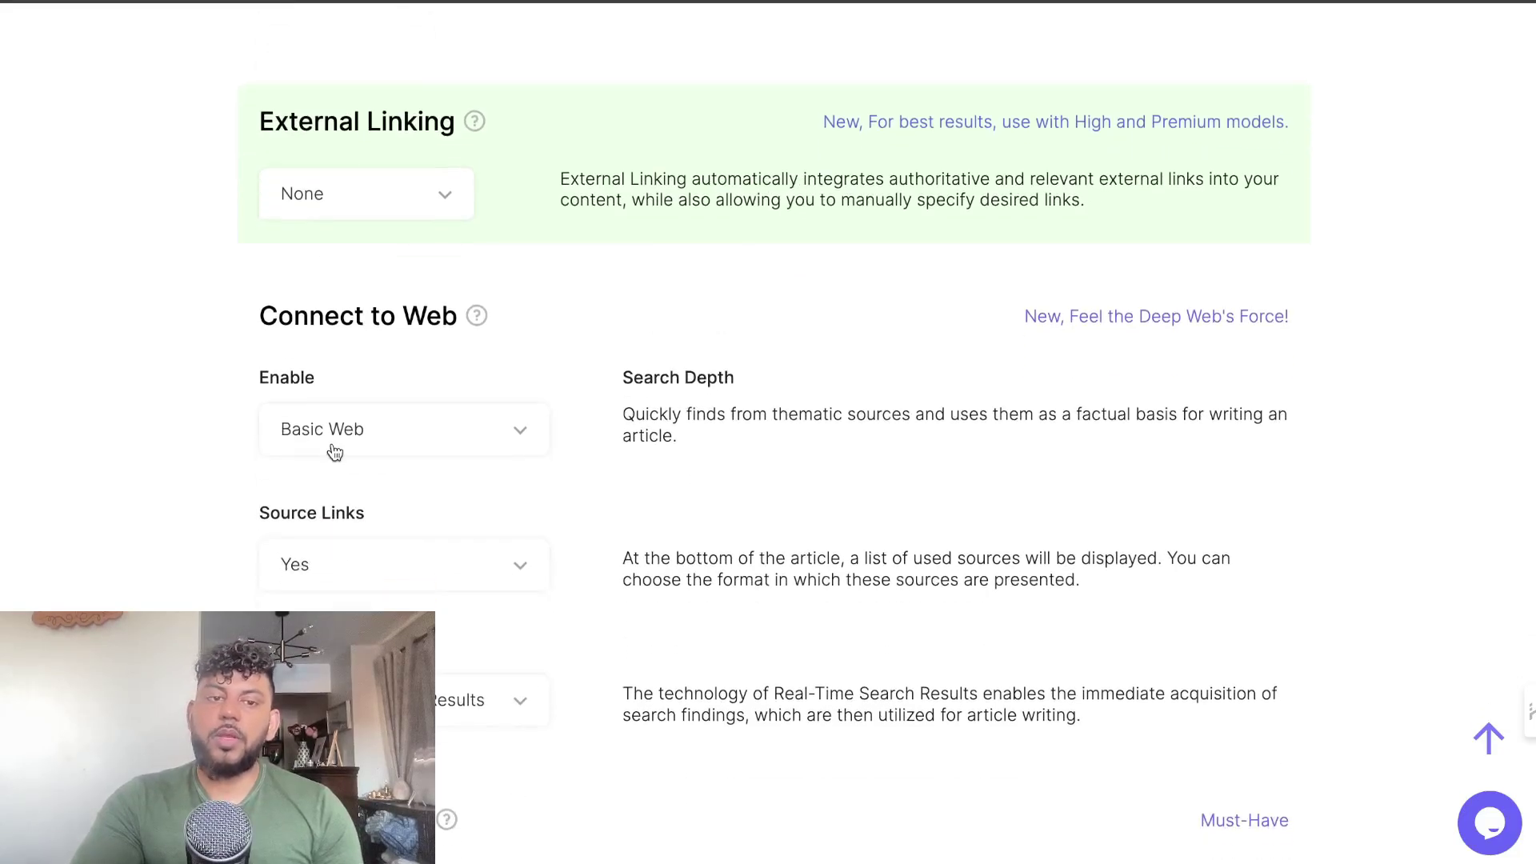
{"action": "left_click", "coordinate": [334, 452]}
{"action": "left_click", "coordinate": [437, 357]}
{"action": "left_click", "coordinate": [429, 429]}
{"action": "left_click", "coordinate": [394, 605]}
{"action": "left_click", "coordinate": [439, 435]}
{"action": "left_click", "coordinate": [399, 565]}
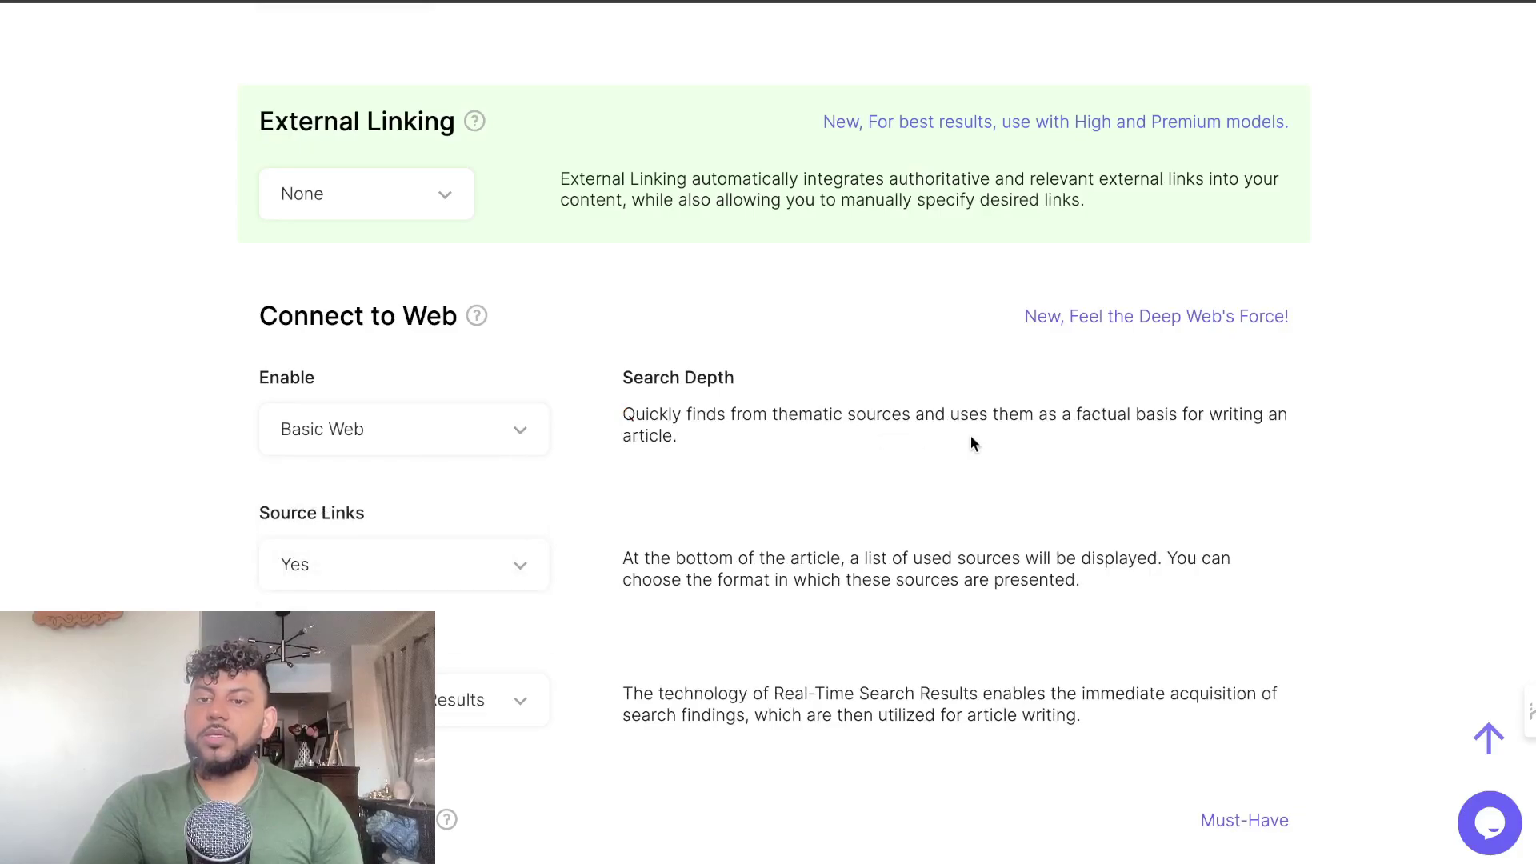
{"action": "left_click", "coordinate": [421, 444]}
{"action": "left_click", "coordinate": [397, 603]}
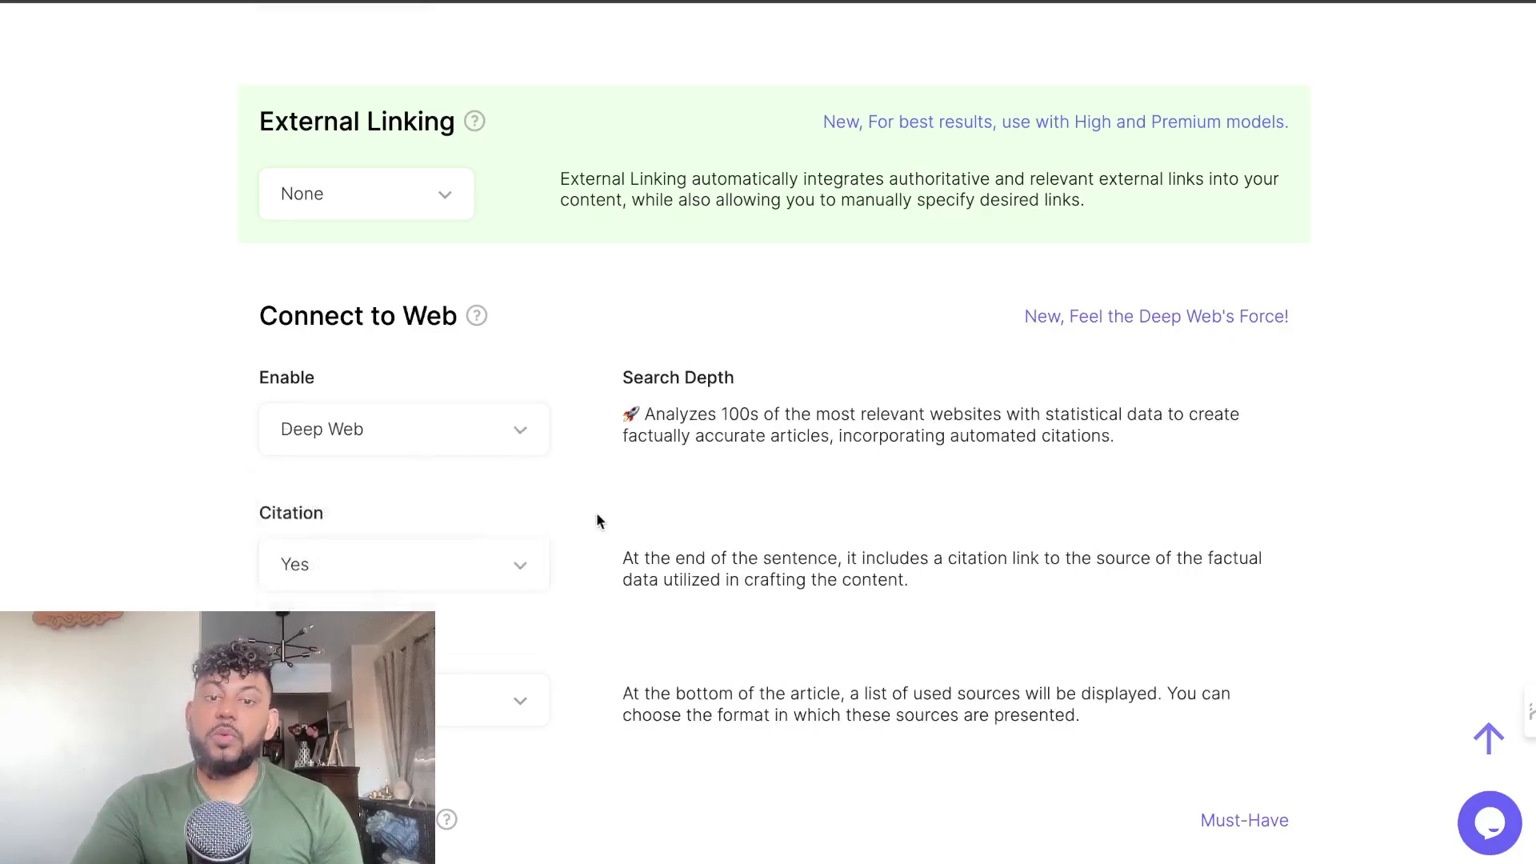
{"action": "left_click_drag", "start_coordinate": [644, 419], "coordinate": [856, 420]}
{"action": "left_click", "coordinate": [909, 452]}
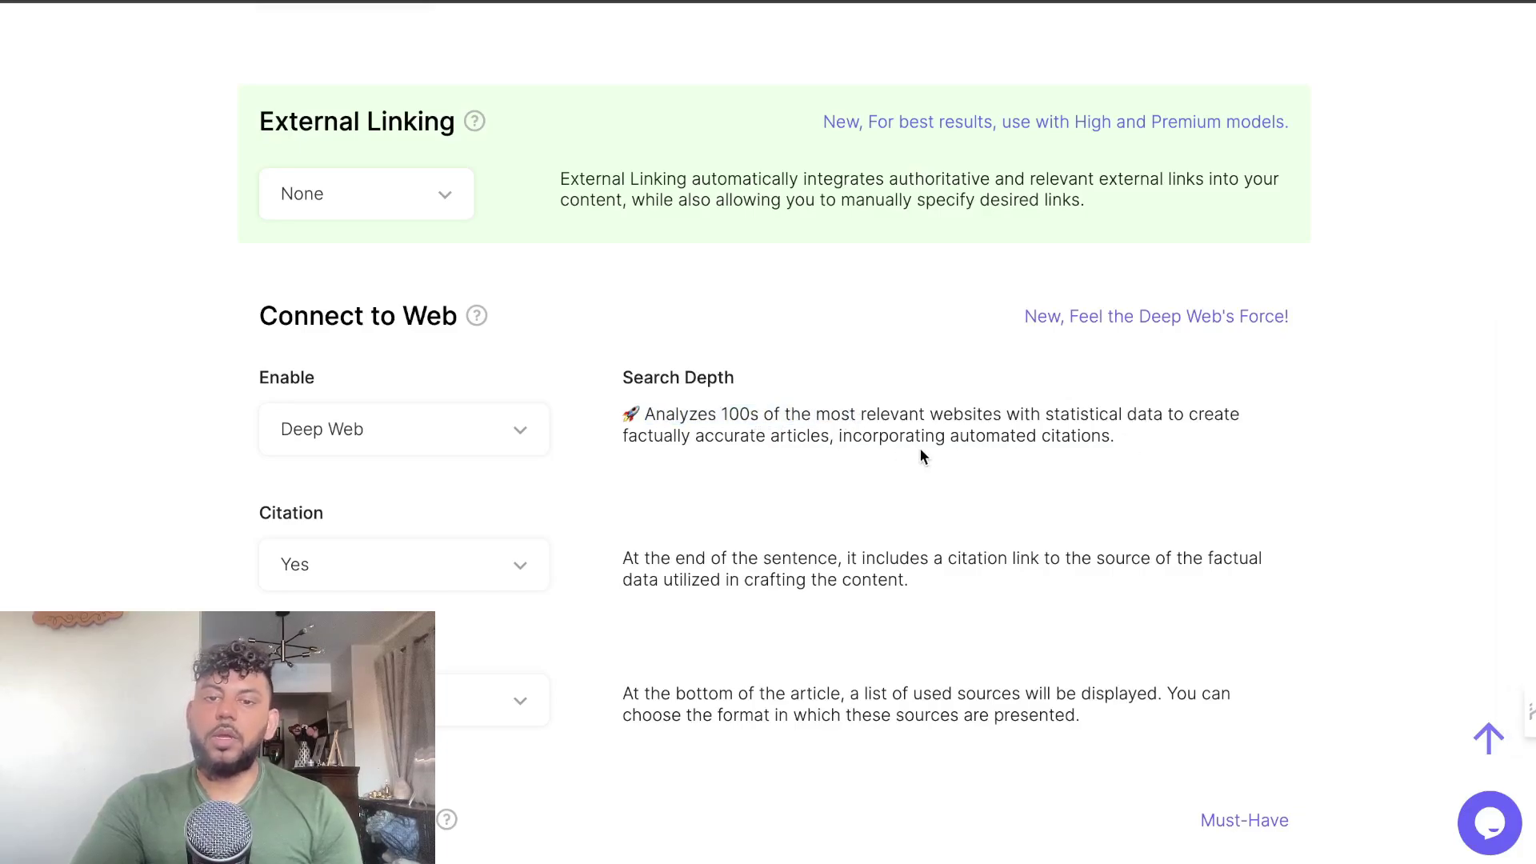
{"action": "scroll", "coordinate": [456, 483], "scroll_direction": "down", "scroll_amount": 1}
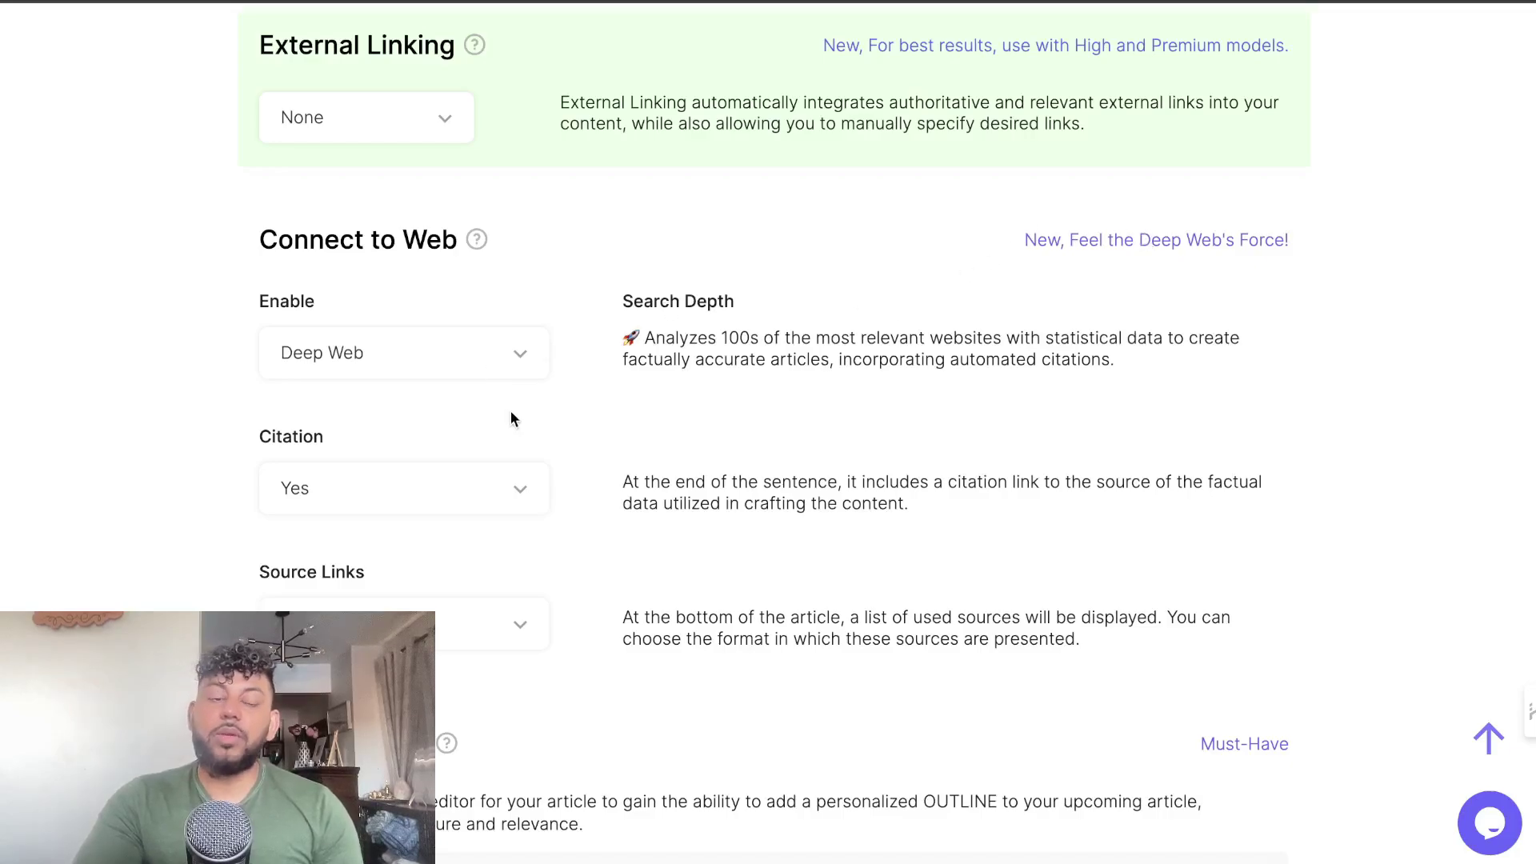
Change the AI model to Anthropic Claude 3 Haiku.
{"action": "scroll", "coordinate": [512, 417], "scroll_direction": "down", "scroll_amount": 1}
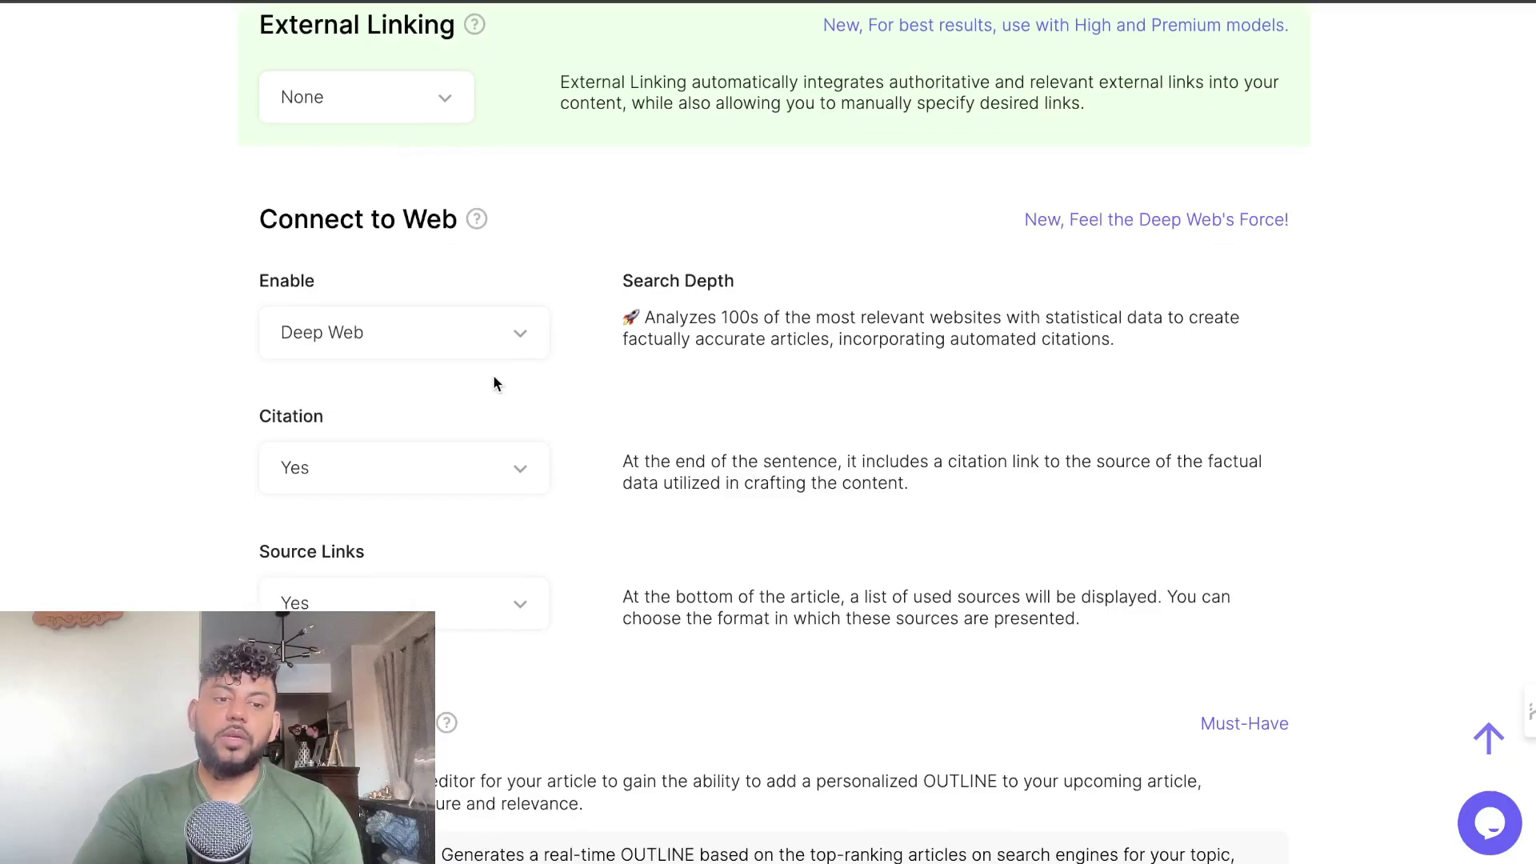
{"action": "scroll", "coordinate": [492, 384], "scroll_direction": "down", "scroll_amount": 9}
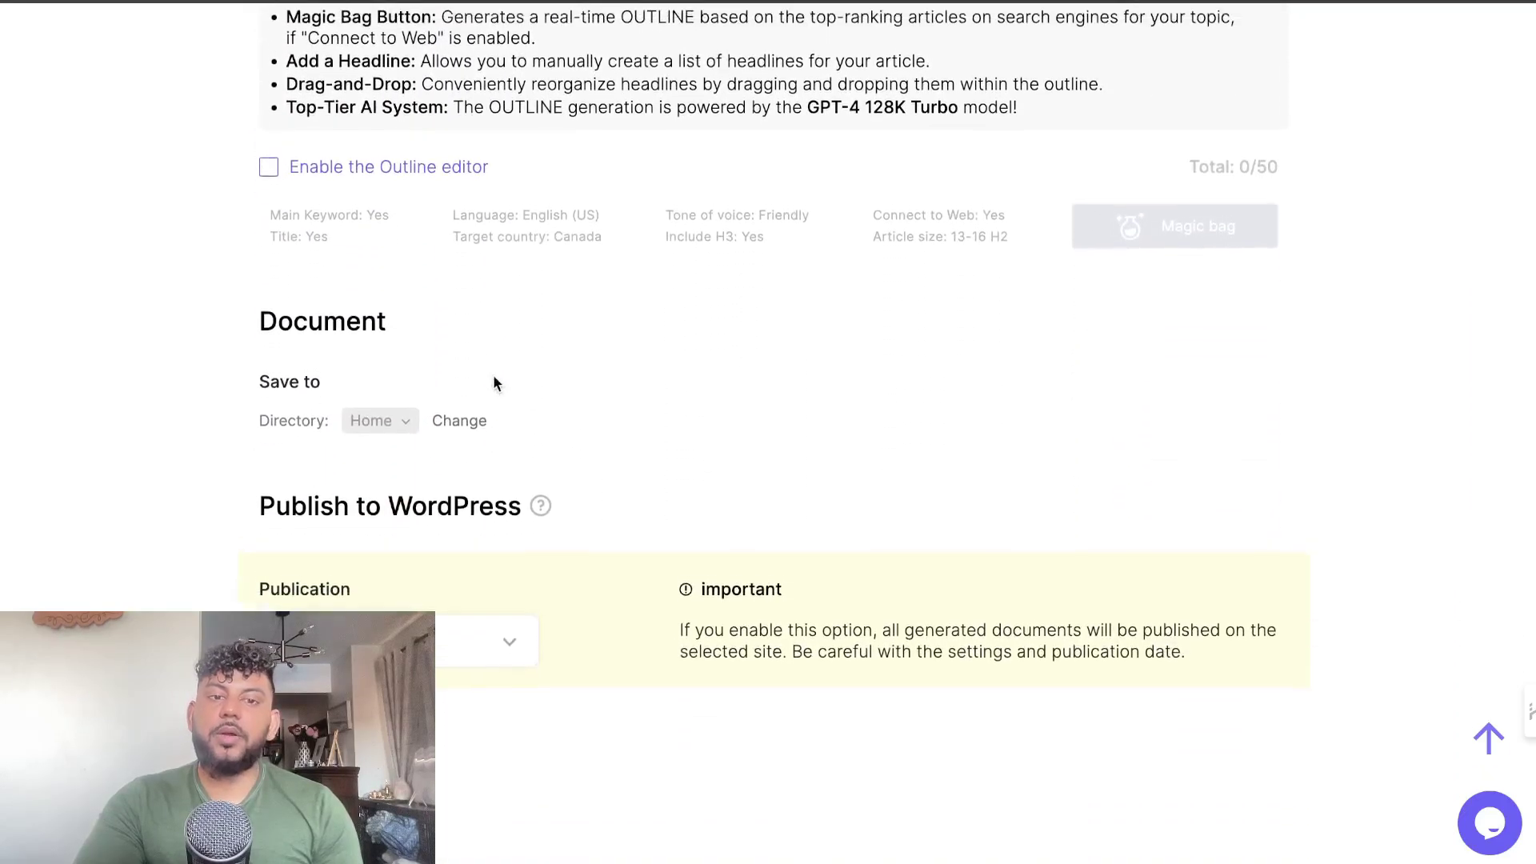
{"action": "scroll", "coordinate": [492, 384], "scroll_direction": "up", "scroll_amount": 20}
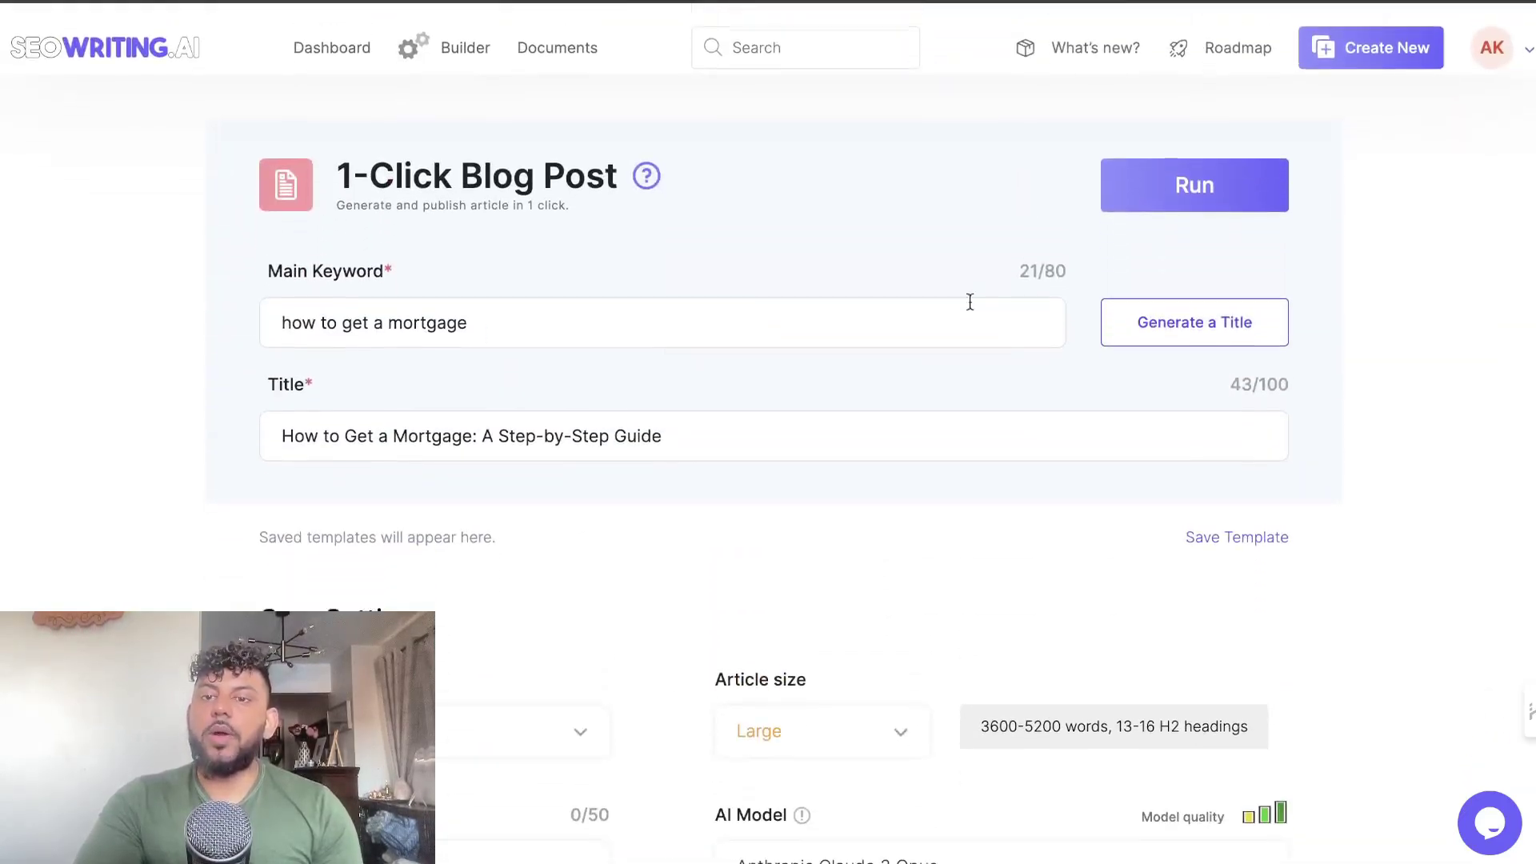
{"action": "scroll", "coordinate": [1159, 329], "scroll_direction": "down", "scroll_amount": 5}
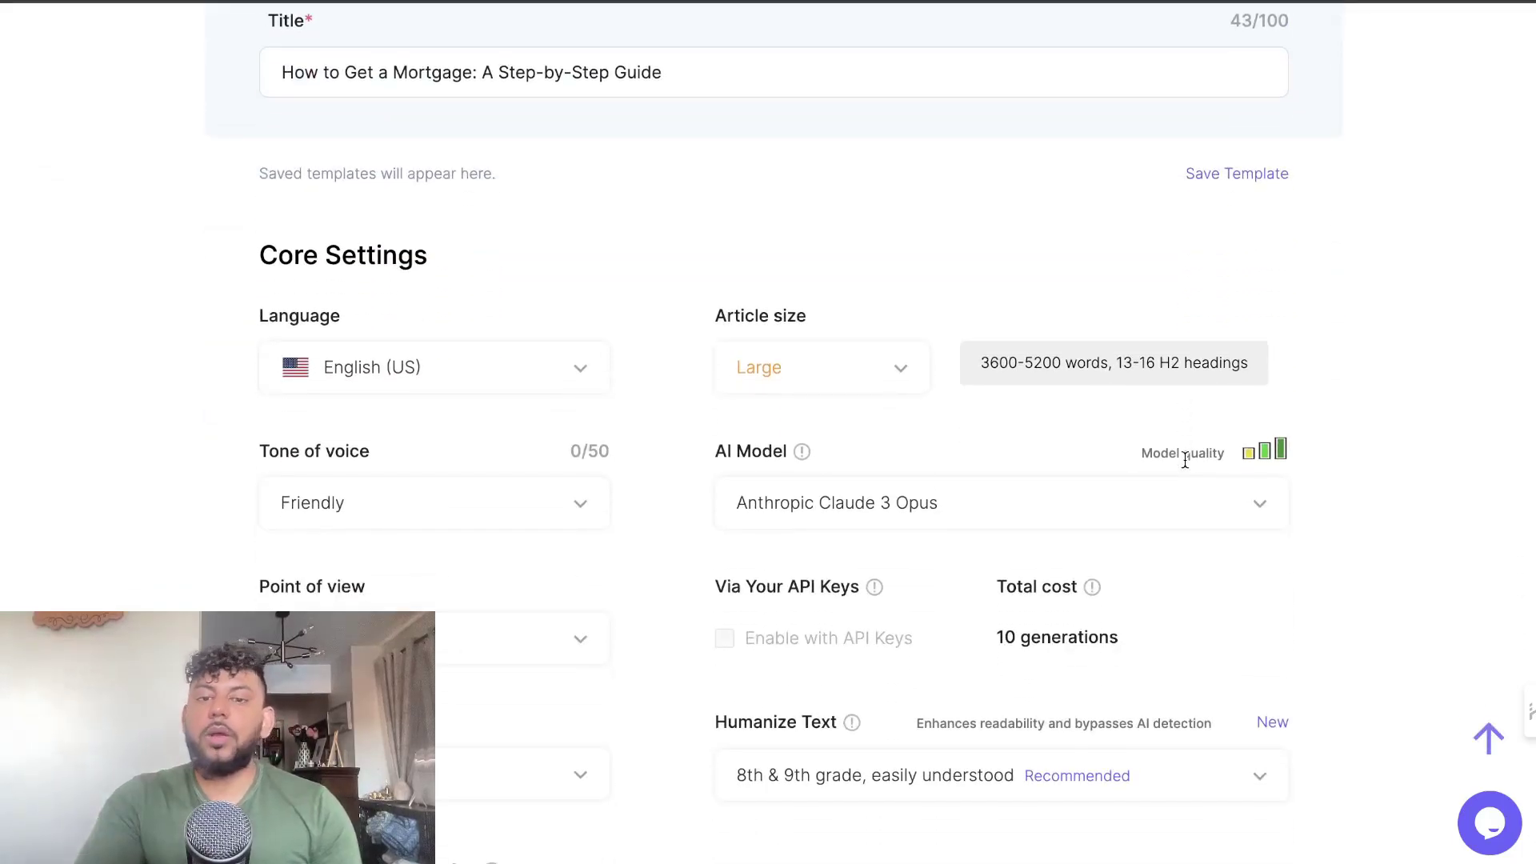
{"action": "left_click", "coordinate": [1102, 508]}
{"action": "scroll", "coordinate": [1093, 624], "scroll_direction": "down", "scroll_amount": 3}
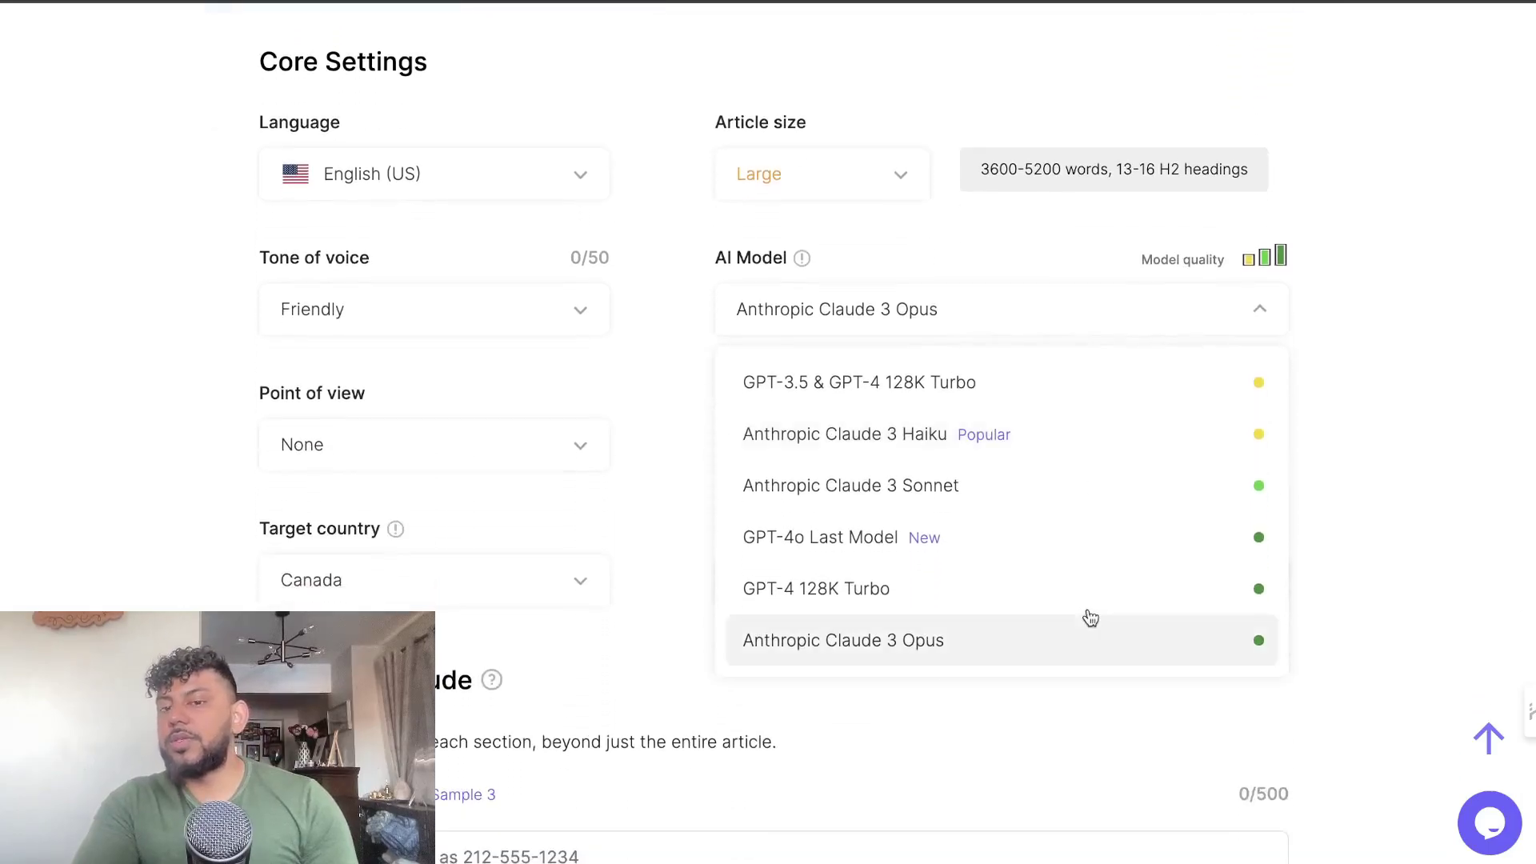
{"action": "left_click", "coordinate": [1032, 454]}
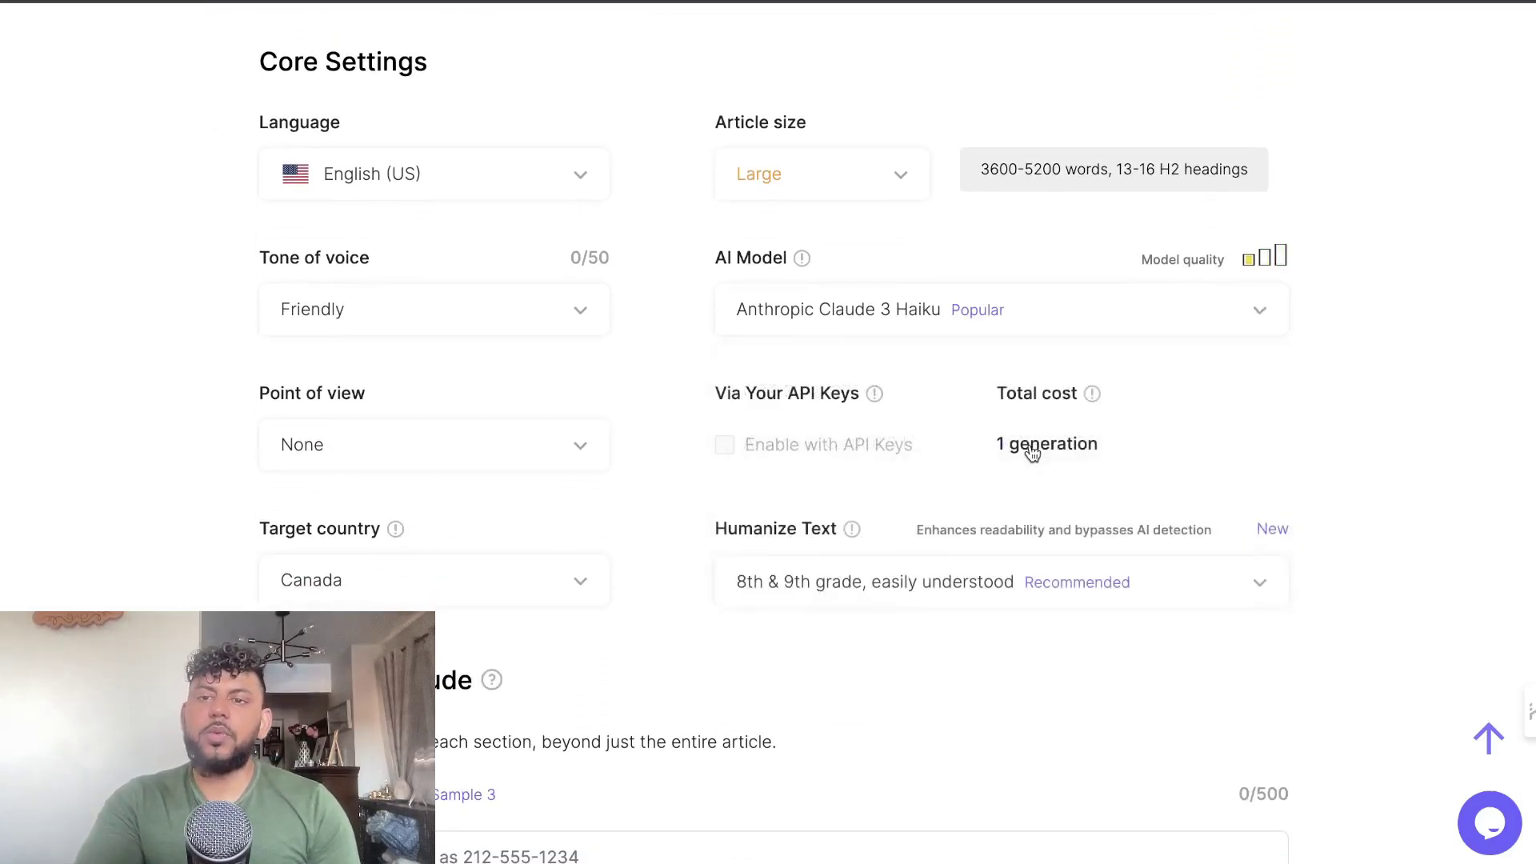
Run generation of the mortgage article from the top of the form.
{"action": "scroll", "coordinate": [1032, 454], "scroll_direction": "down", "scroll_amount": 15}
{"action": "scroll", "coordinate": [1030, 452], "scroll_direction": "up", "scroll_amount": 12}
{"action": "scroll", "coordinate": [1032, 416], "scroll_direction": "up", "scroll_amount": 10}
{"action": "left_click", "coordinate": [1168, 169]}
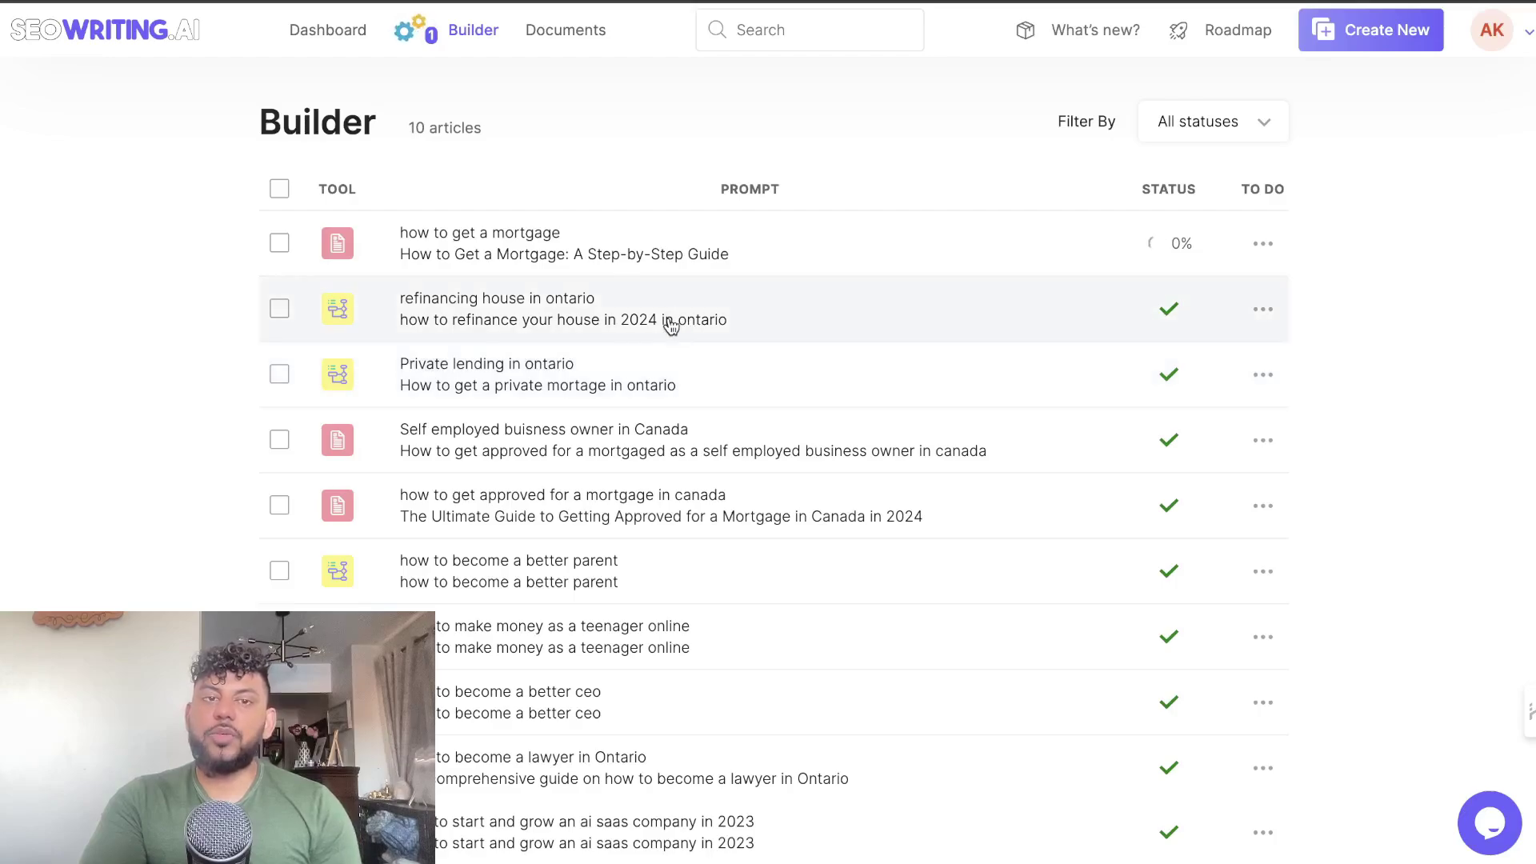
Open Bulk Article Generation from the Dashboard and add a second article row.
{"action": "left_click", "coordinate": [330, 36]}
{"action": "left_click", "coordinate": [900, 289]}
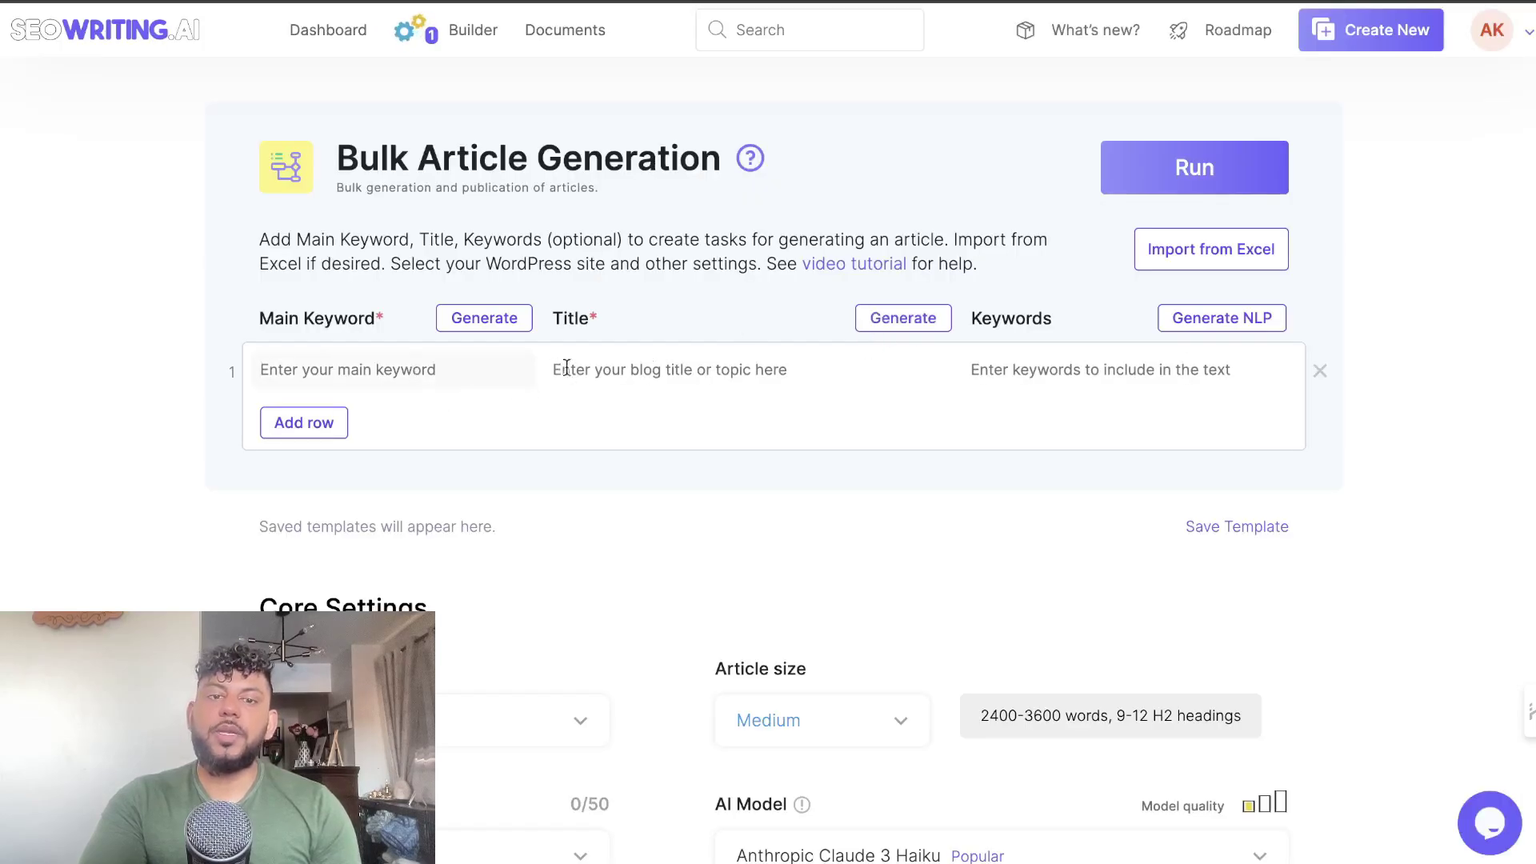
{"action": "left_click", "coordinate": [694, 369]}
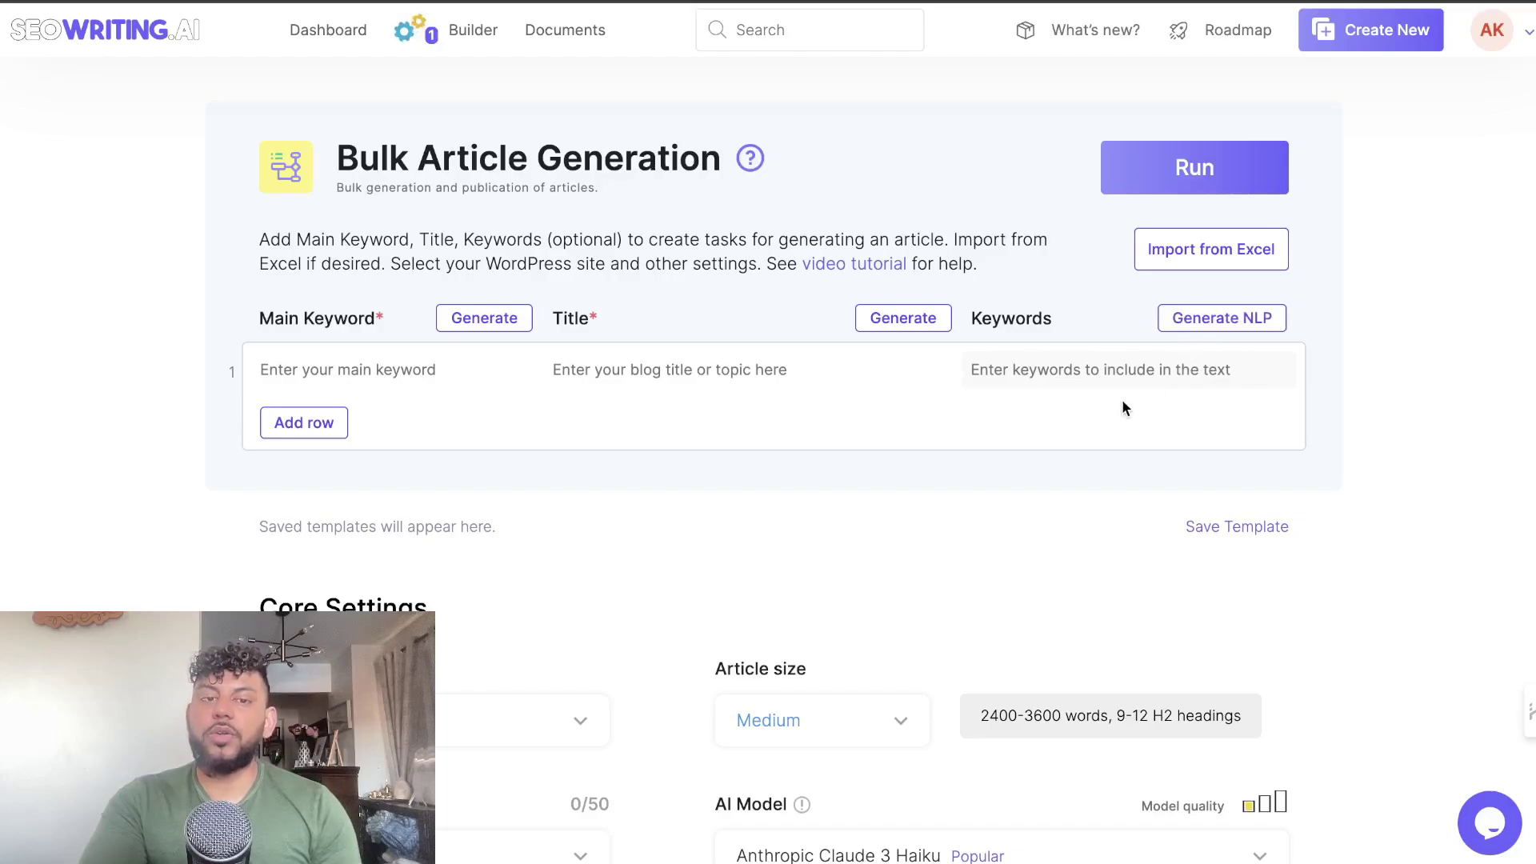
{"action": "left_click", "coordinate": [344, 421]}
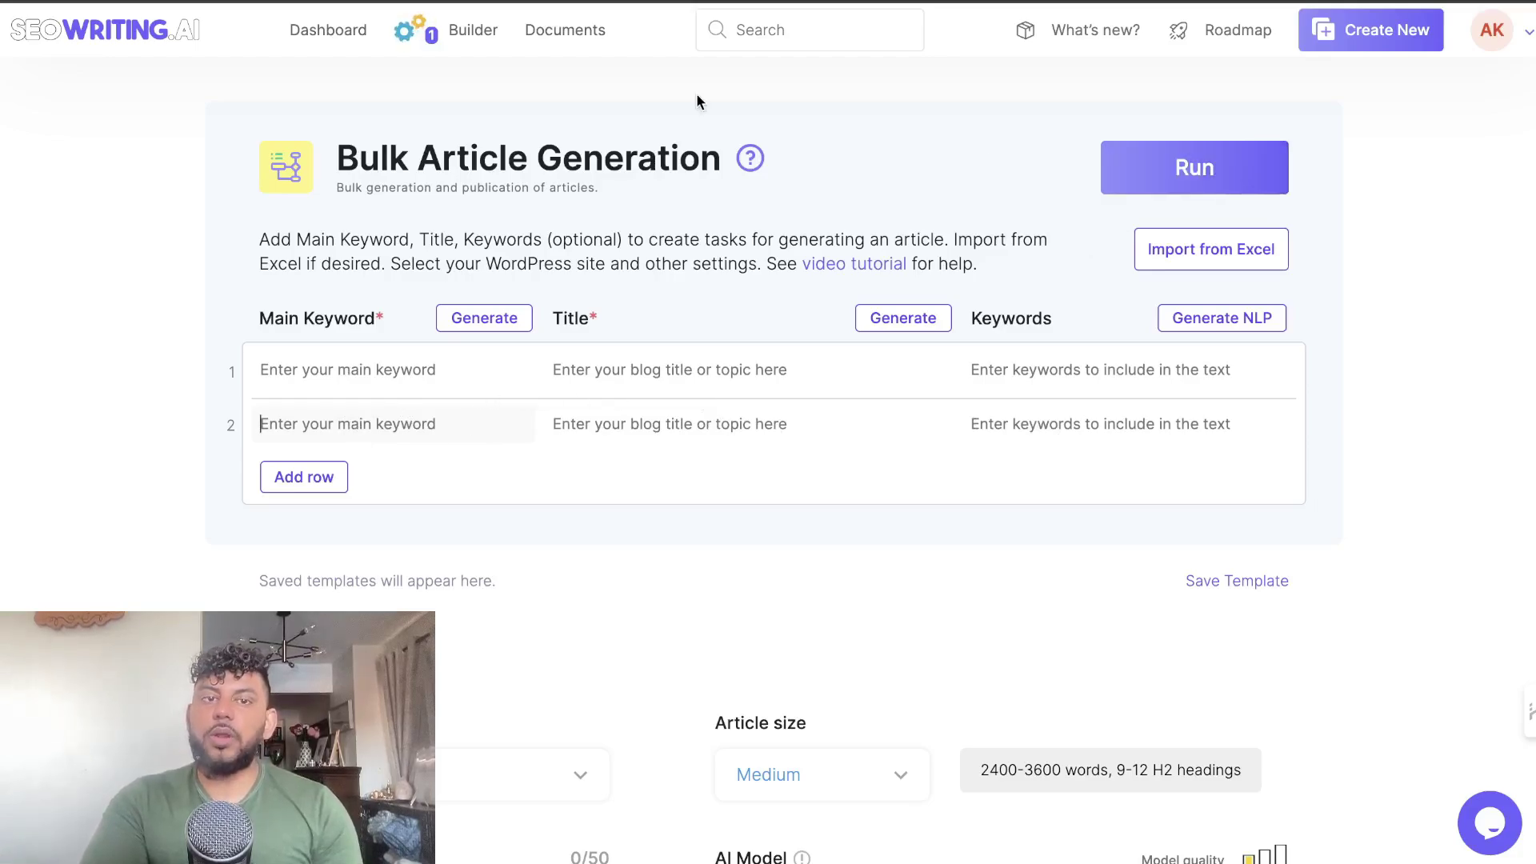
Check the mortgage article's progress in Builder, then return to Bulk Article Generation.
{"action": "left_click", "coordinate": [326, 31]}
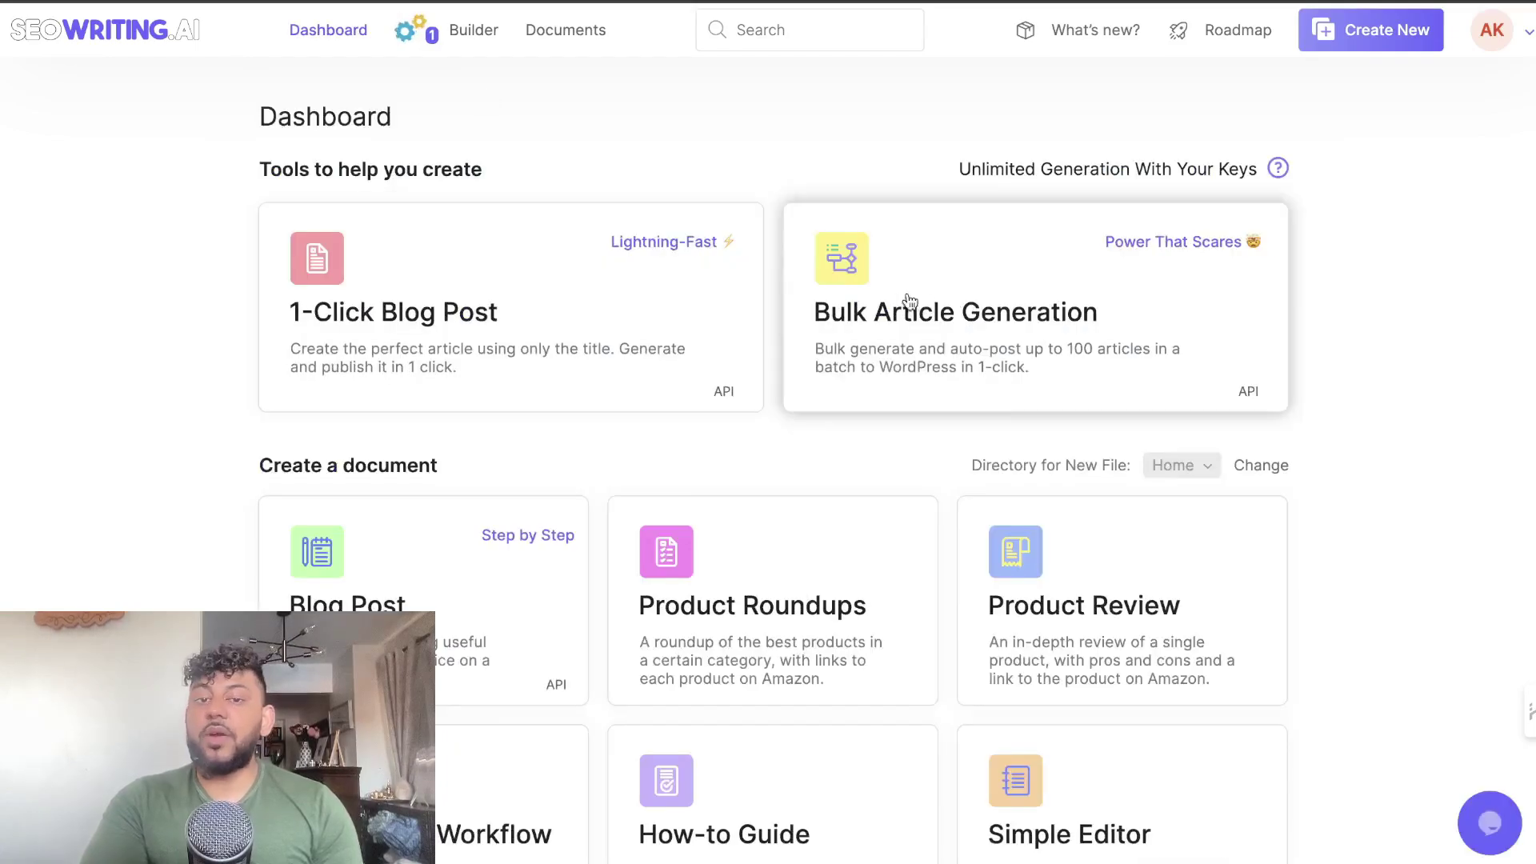
{"action": "left_click", "coordinate": [478, 32]}
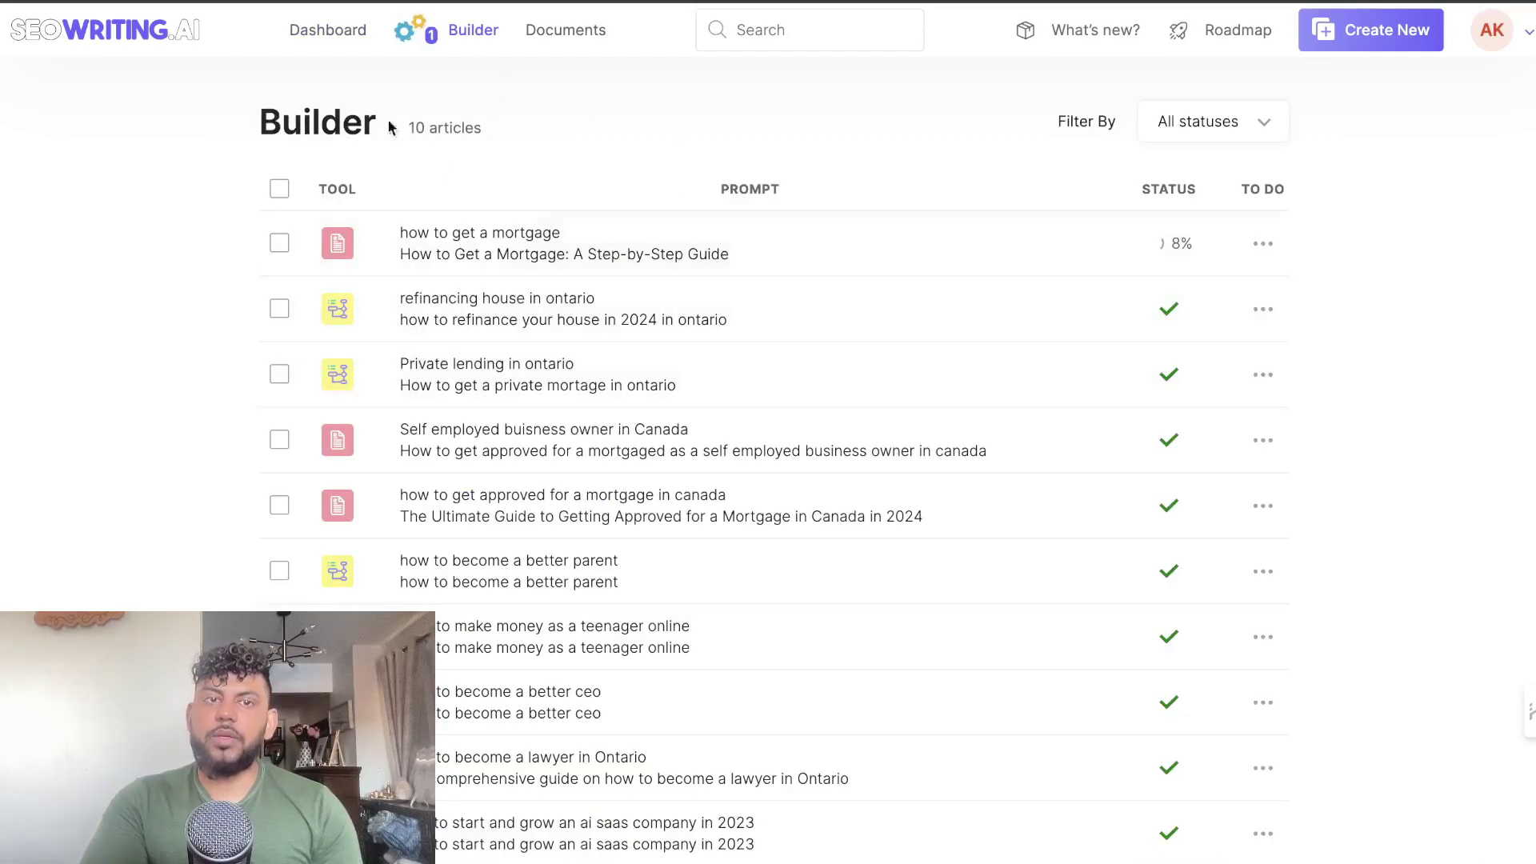
{"action": "left_click", "coordinate": [330, 44]}
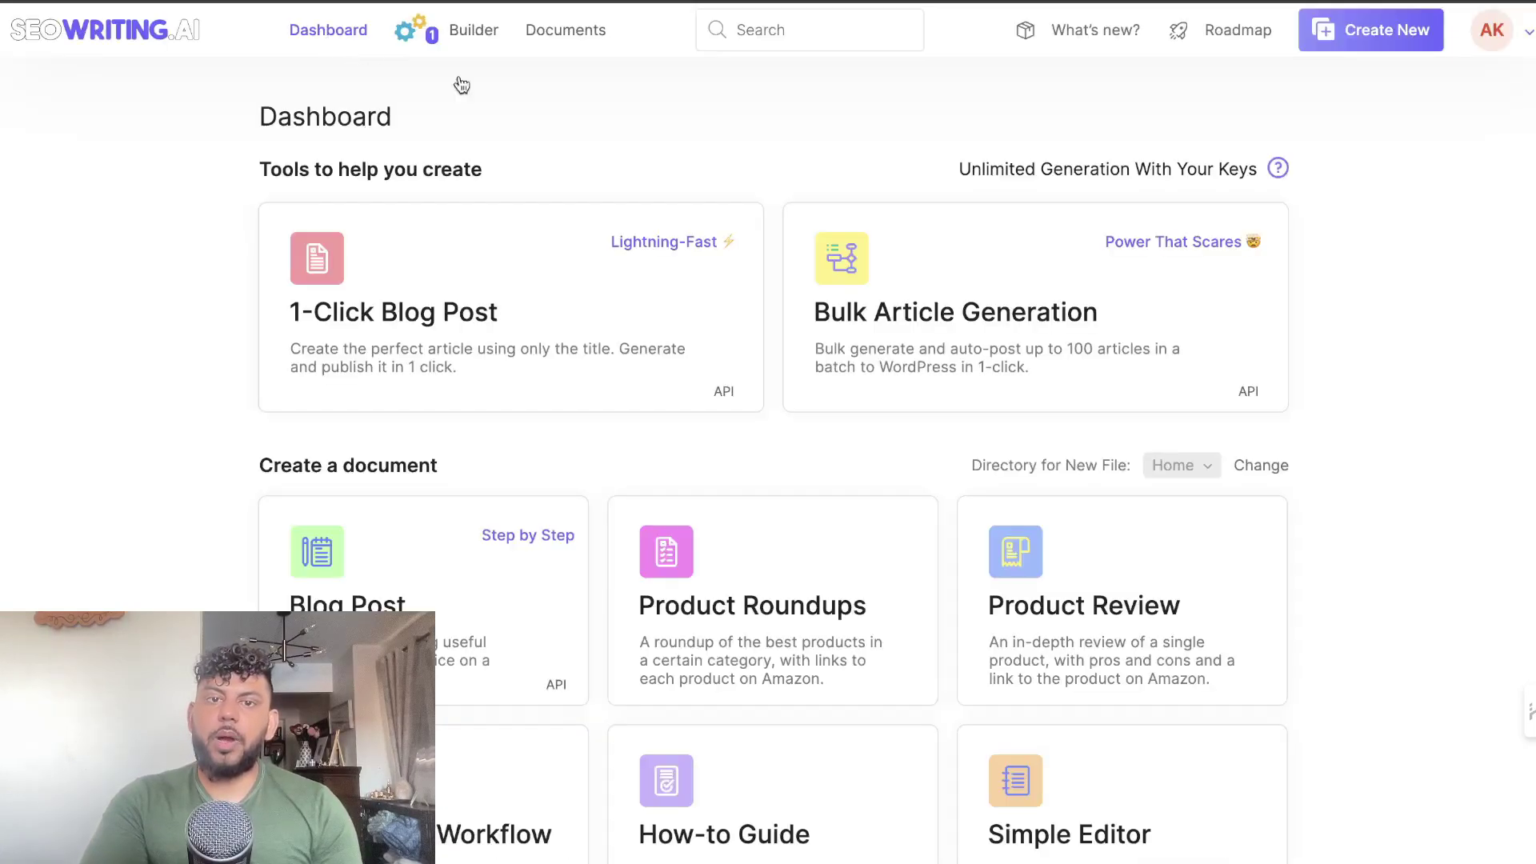
{"action": "left_click", "coordinate": [919, 302]}
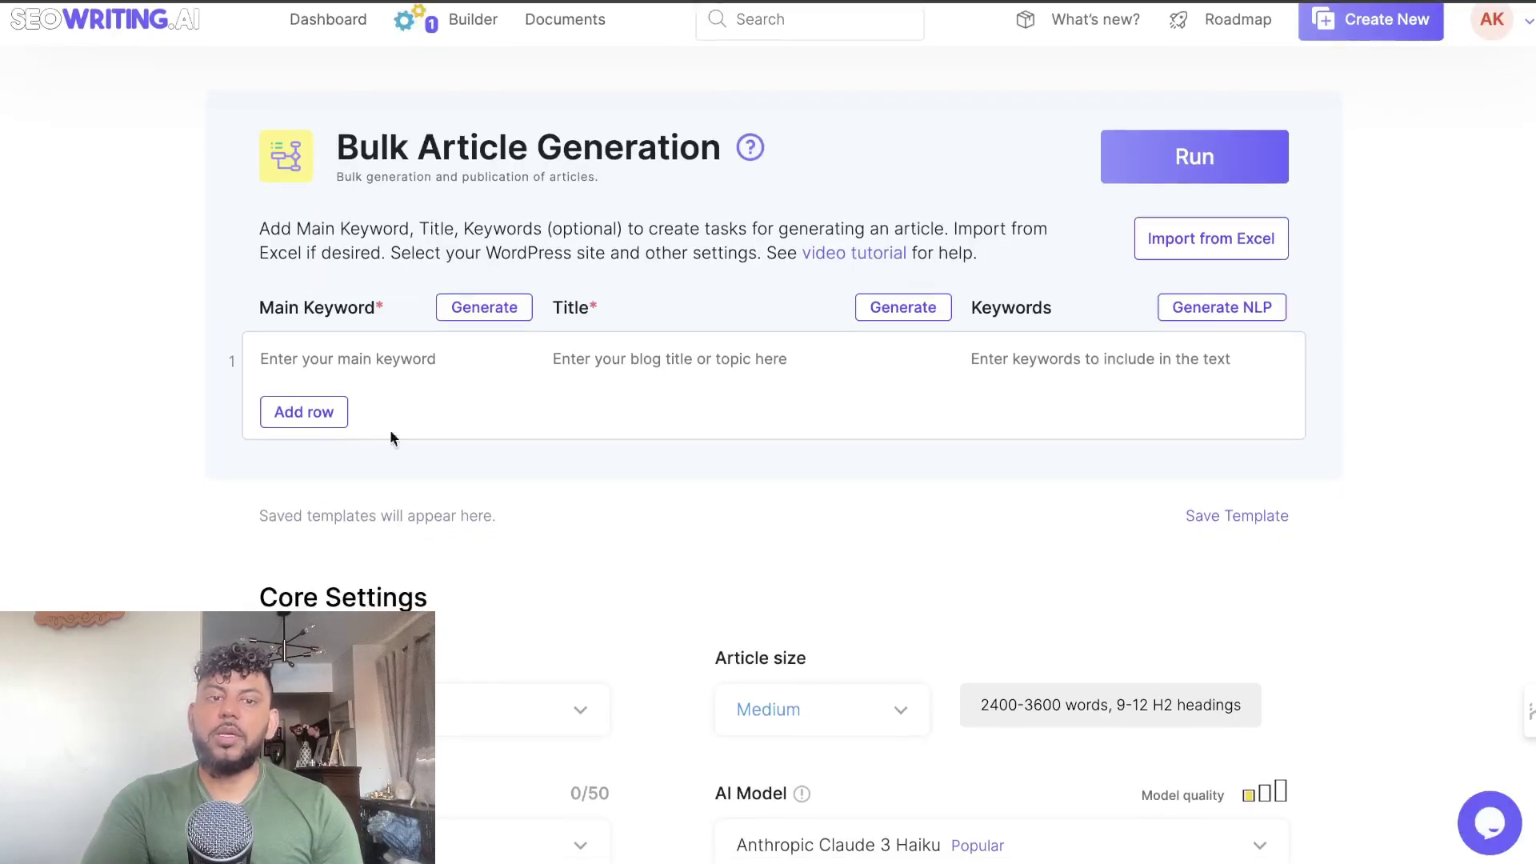
Leave the AI model unchanged and set Humanize Text to 8th & 9th grade.
{"action": "scroll", "coordinate": [432, 456], "scroll_direction": "down", "scroll_amount": 6}
{"action": "scroll", "coordinate": [937, 318], "scroll_direction": "down", "scroll_amount": 1}
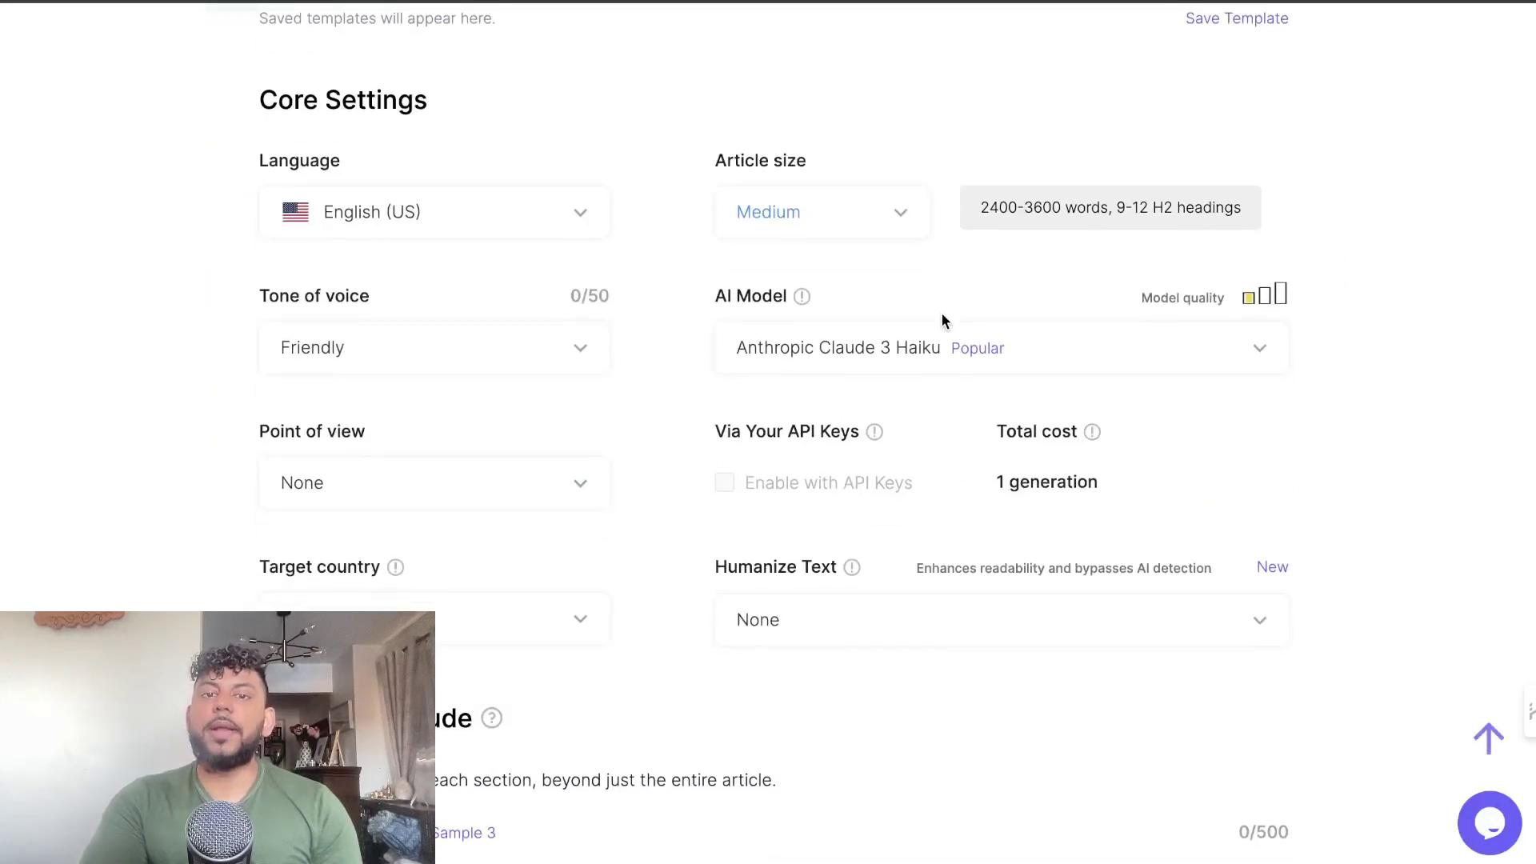
{"action": "scroll", "coordinate": [1008, 305], "scroll_direction": "down", "scroll_amount": 1}
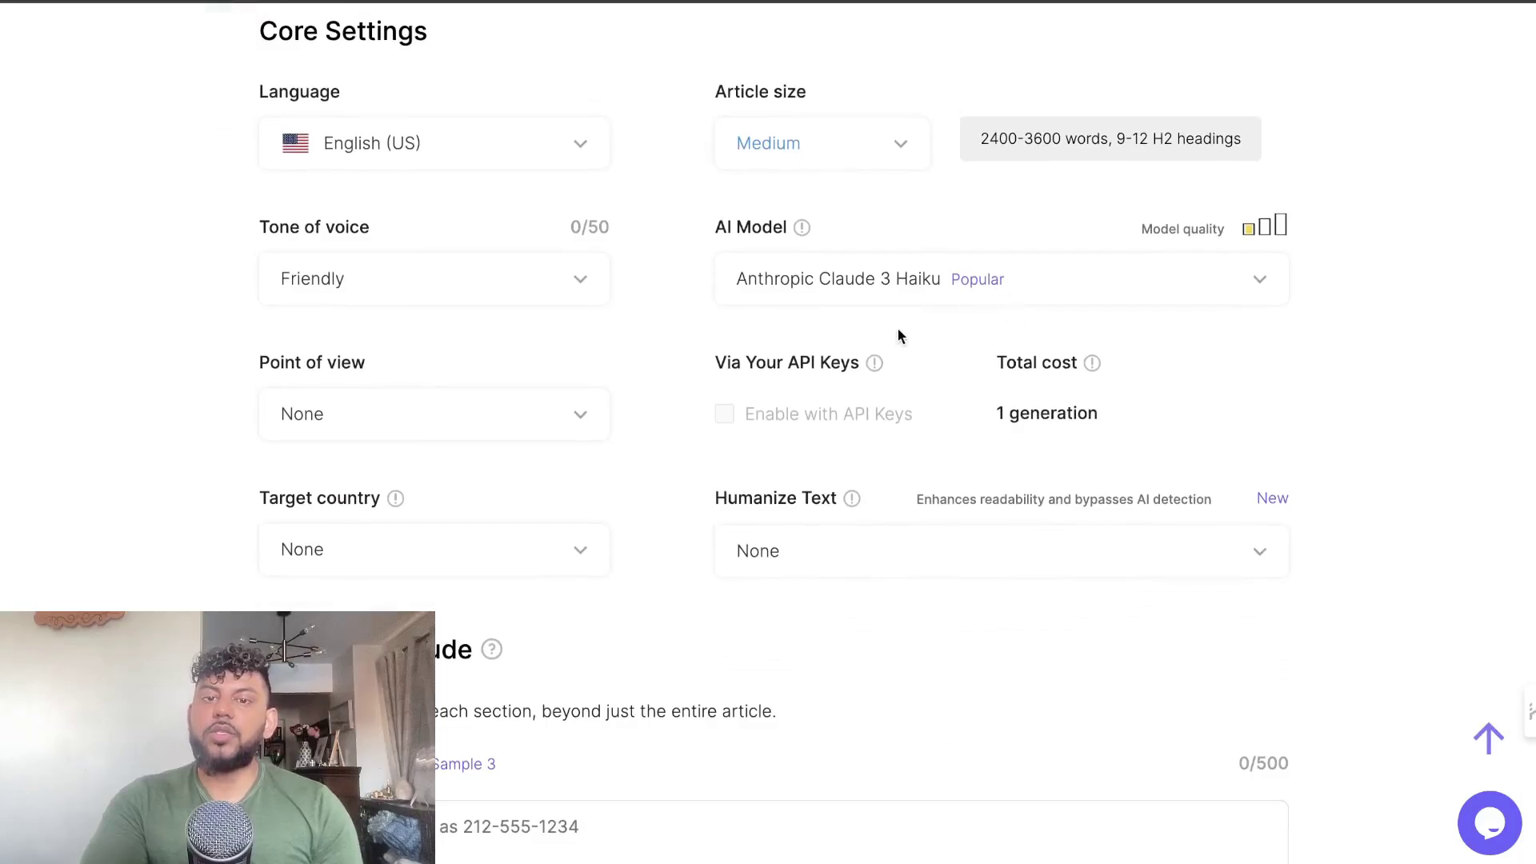
{"action": "left_click", "coordinate": [942, 274]}
{"action": "left_click", "coordinate": [946, 266]}
{"action": "scroll", "coordinate": [952, 230], "scroll_direction": "down", "scroll_amount": 3}
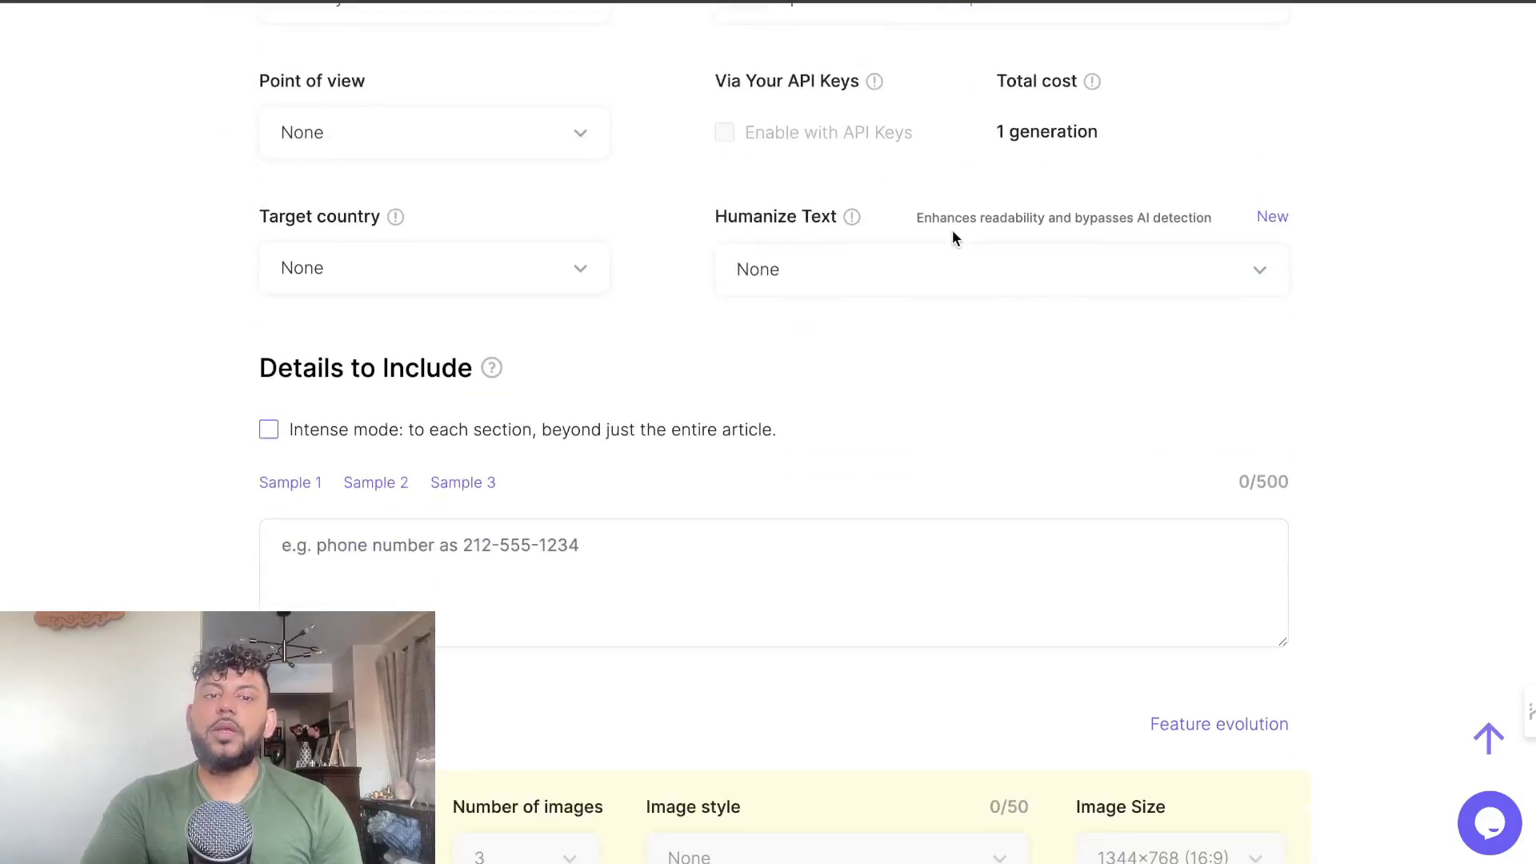
{"action": "left_click", "coordinate": [905, 274]}
{"action": "left_click", "coordinate": [879, 545]}
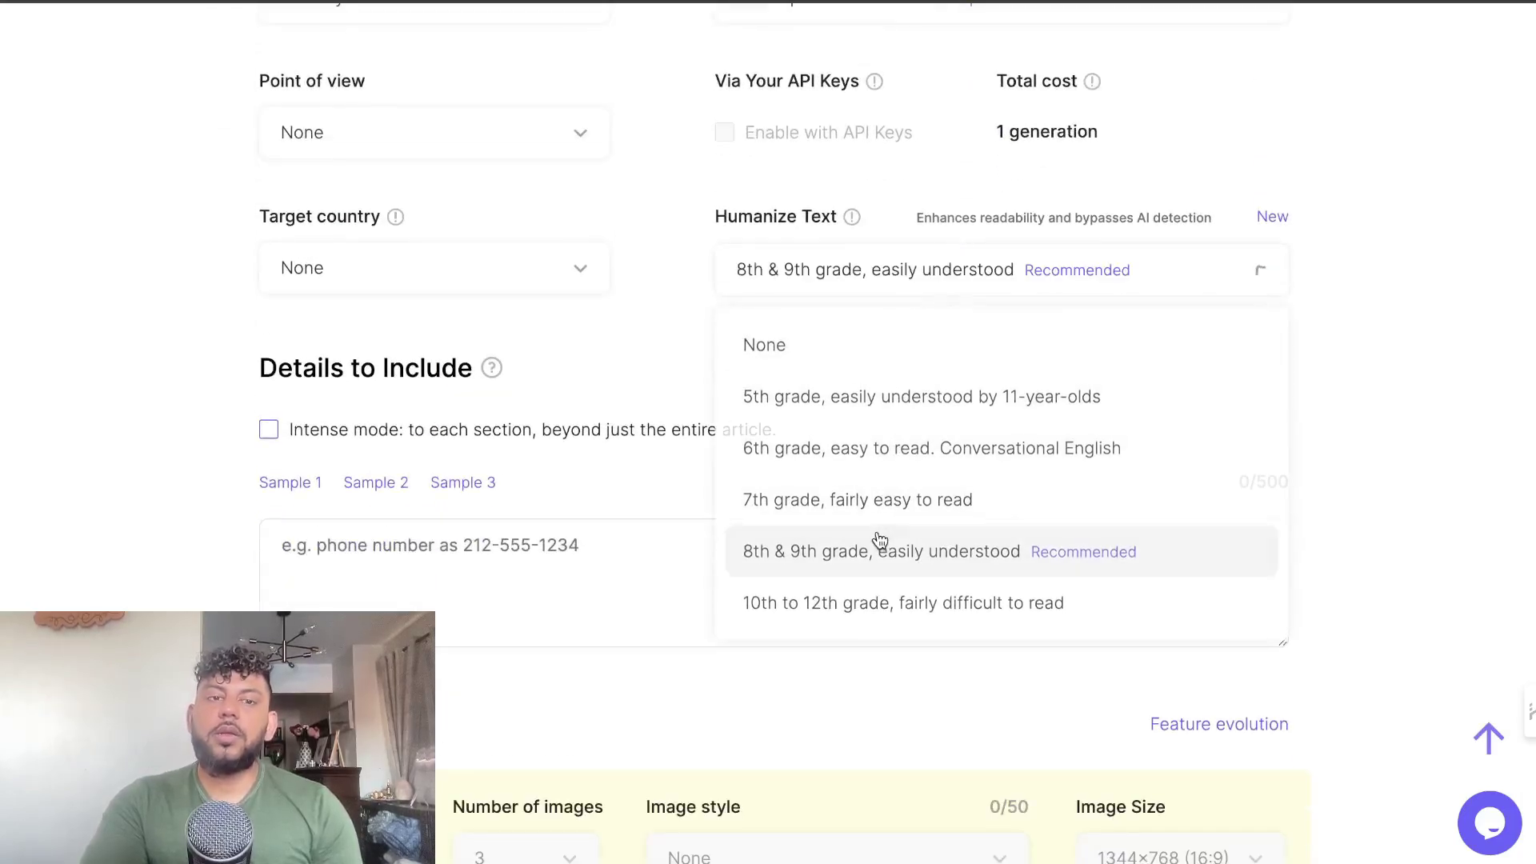
Review the Connect to Web options in the bulk form without changing them.
{"action": "scroll", "coordinate": [601, 400], "scroll_direction": "down", "scroll_amount": 4}
{"action": "scroll", "coordinate": [598, 401], "scroll_direction": "down", "scroll_amount": 10}
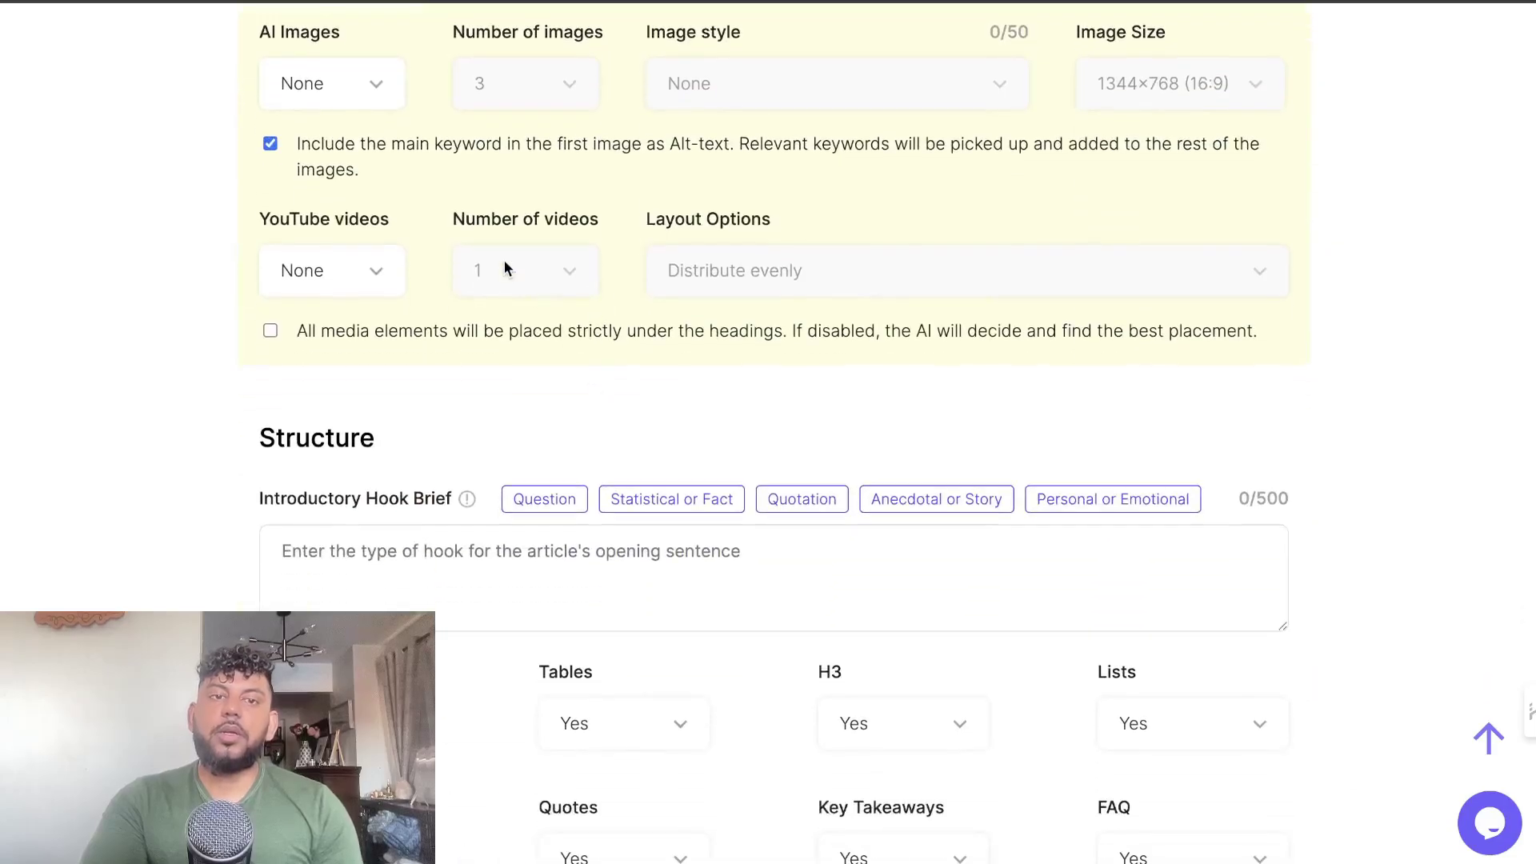
{"action": "scroll", "coordinate": [480, 256], "scroll_direction": "up", "scroll_amount": 1}
{"action": "scroll", "coordinate": [470, 295], "scroll_direction": "down", "scroll_amount": 5}
{"action": "scroll", "coordinate": [469, 295], "scroll_direction": "down", "scroll_amount": 4}
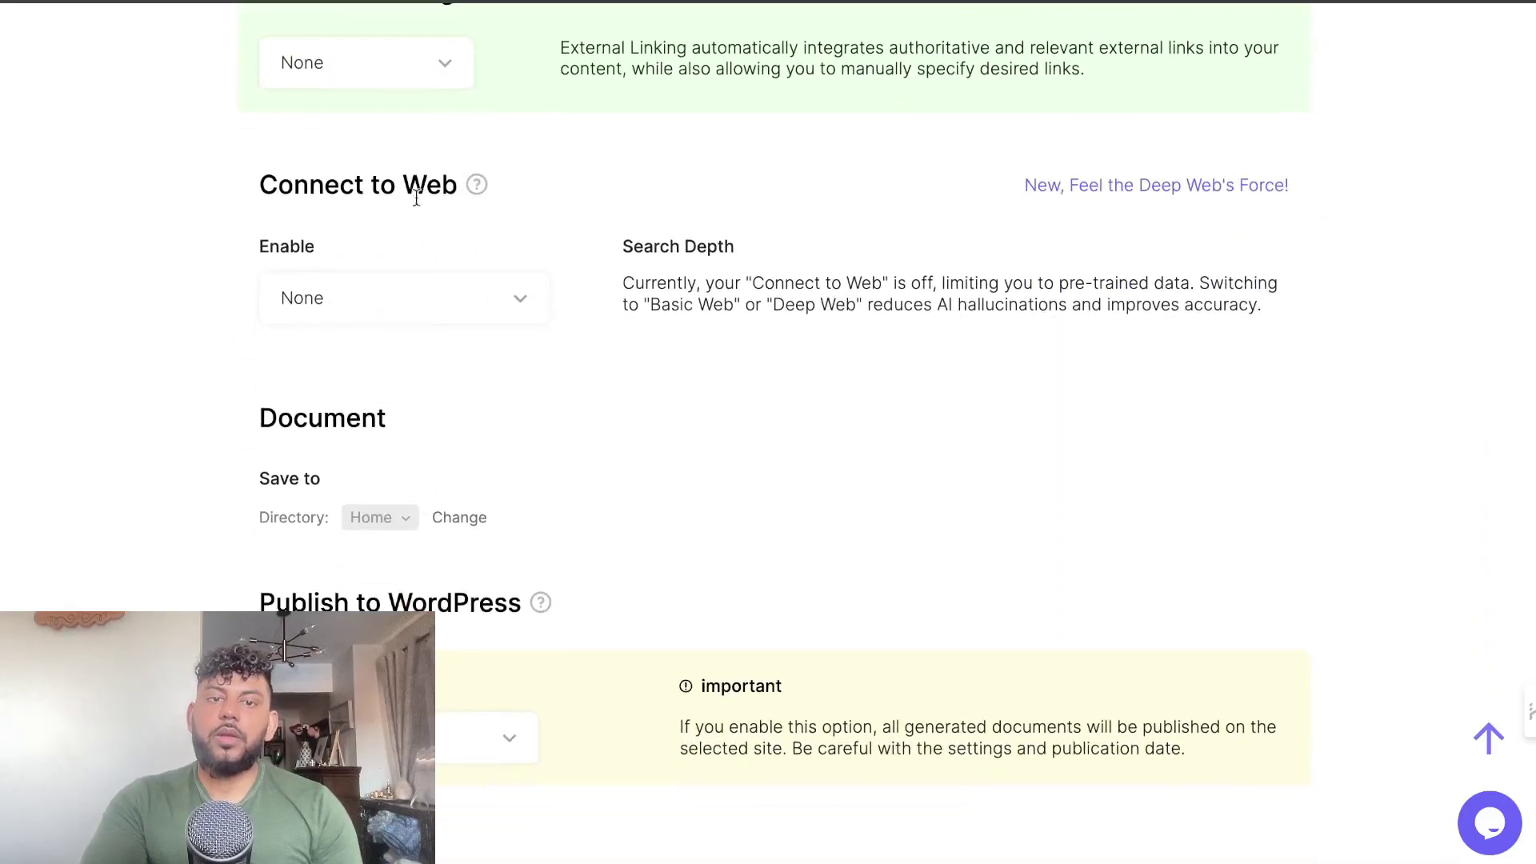
{"action": "left_click", "coordinate": [520, 304]}
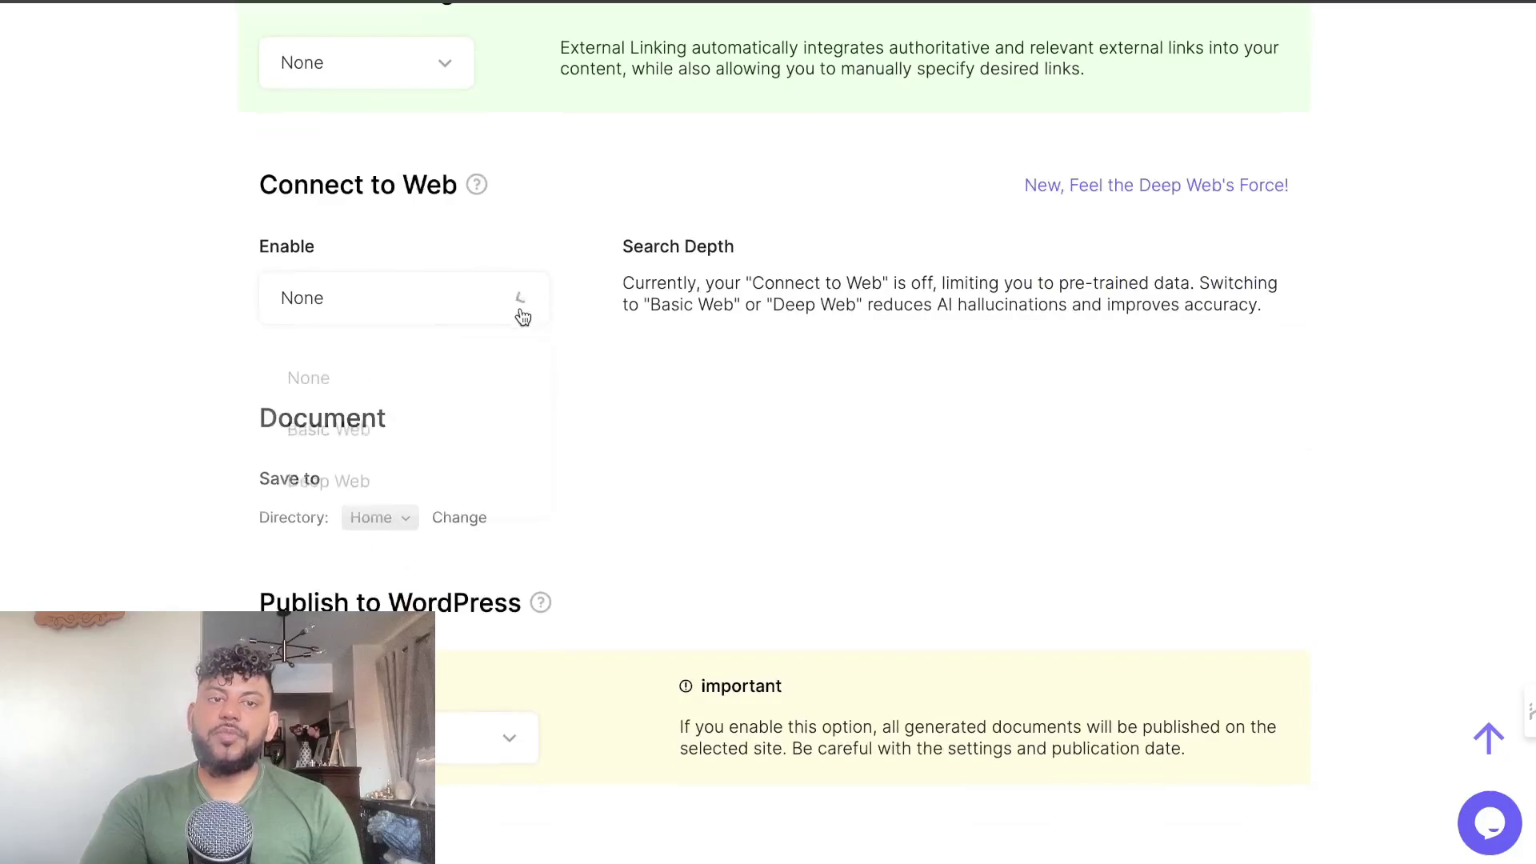
{"action": "left_click", "coordinate": [704, 372]}
{"action": "scroll", "coordinate": [703, 370], "scroll_direction": "down", "scroll_amount": 1}
{"action": "scroll", "coordinate": [490, 415], "scroll_direction": "up", "scroll_amount": 3}
{"action": "left_click", "coordinate": [520, 459]}
{"action": "scroll", "coordinate": [674, 261], "scroll_direction": "up", "scroll_amount": 15}
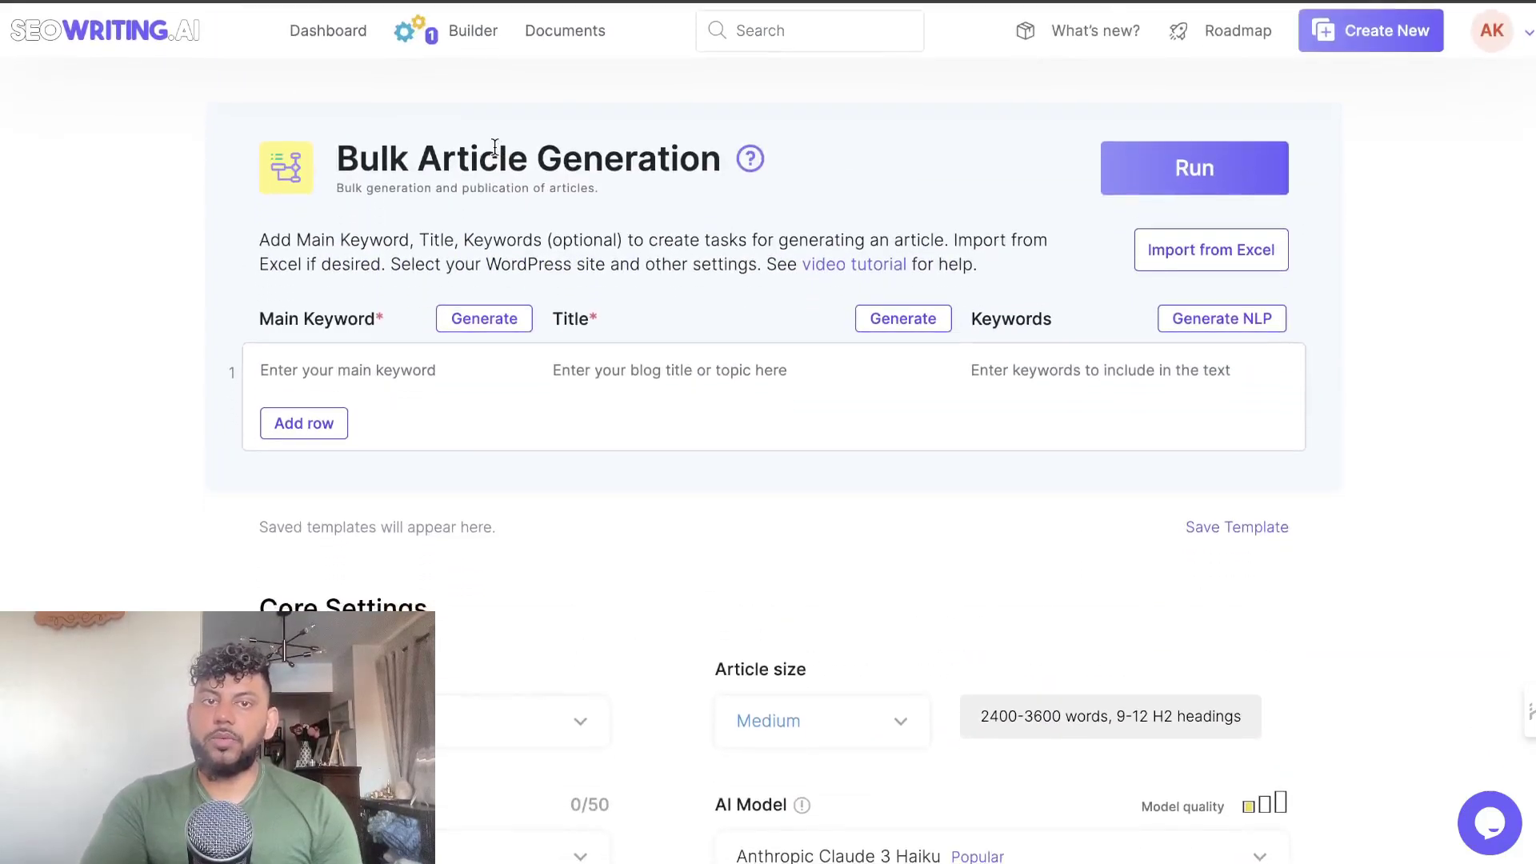
{"action": "left_click", "coordinate": [406, 40]}
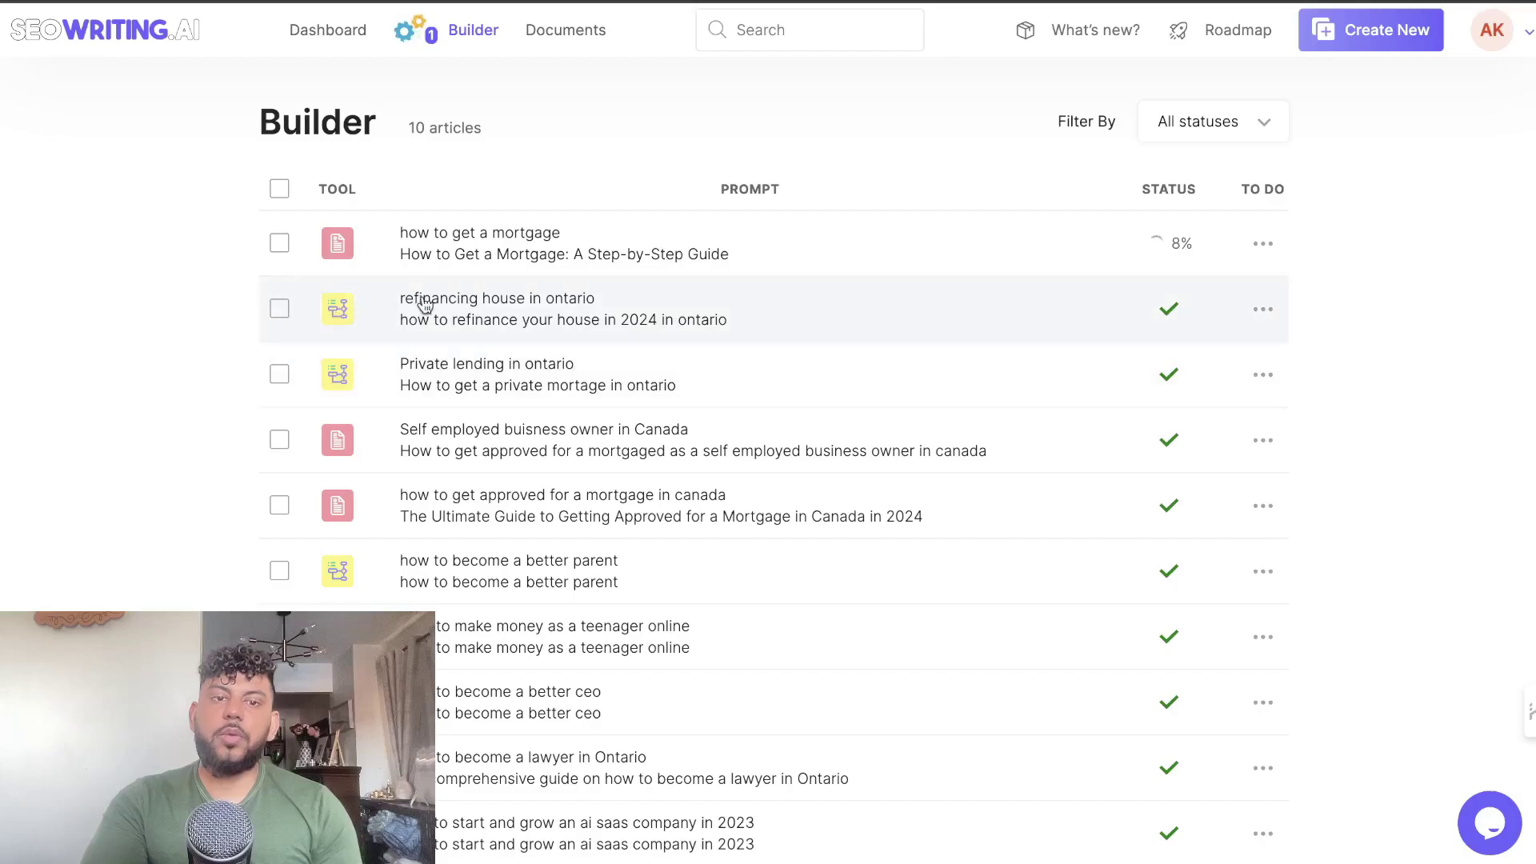
{"action": "left_click", "coordinate": [464, 308]}
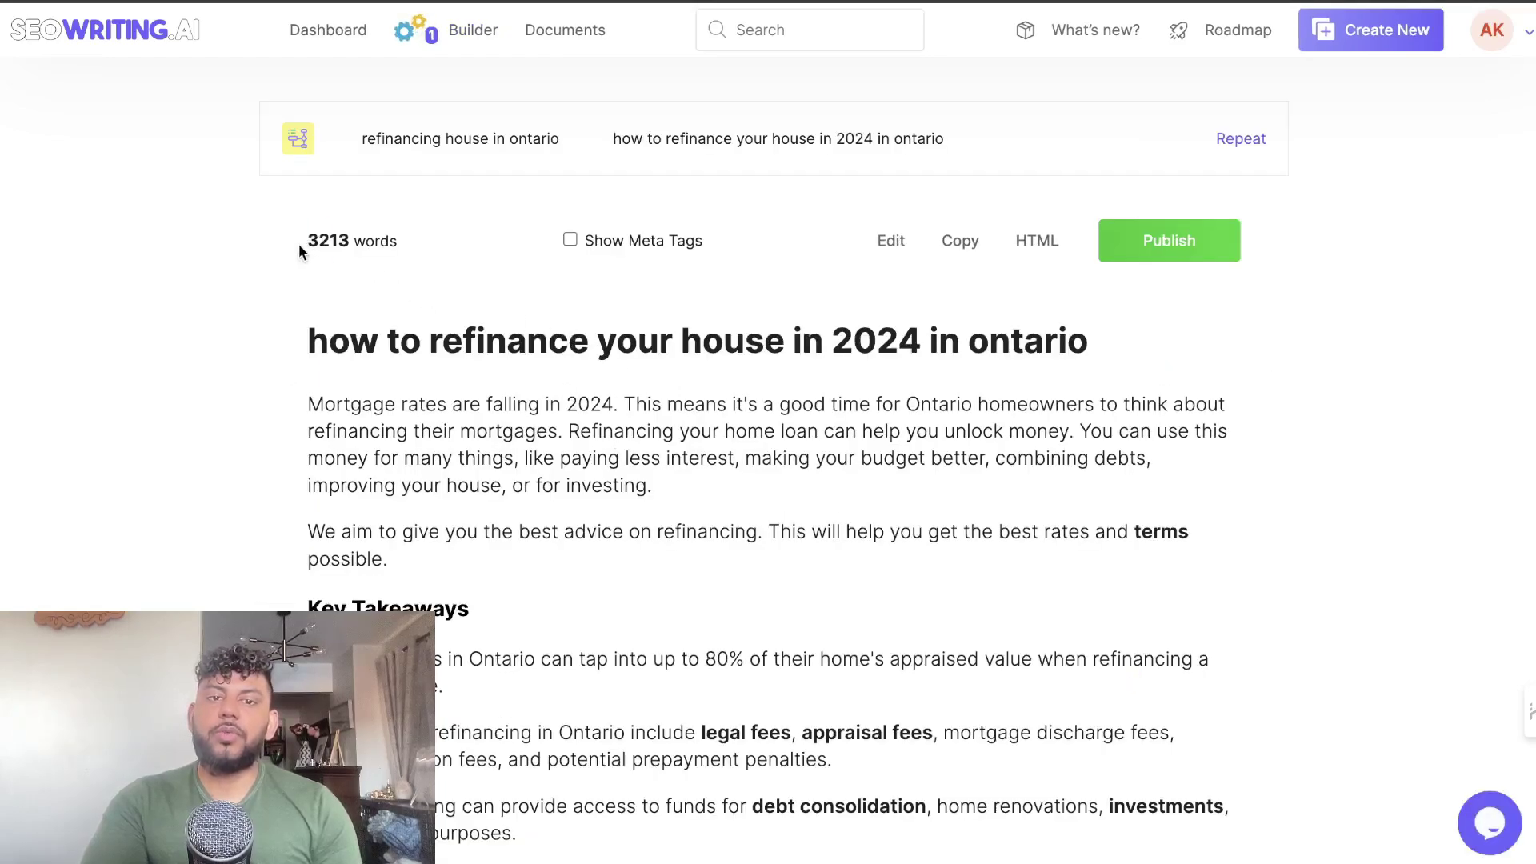
{"action": "left_click_drag", "start_coordinate": [301, 243], "coordinate": [397, 242]}
{"action": "scroll", "coordinate": [680, 380], "scroll_direction": "down", "scroll_amount": 1}
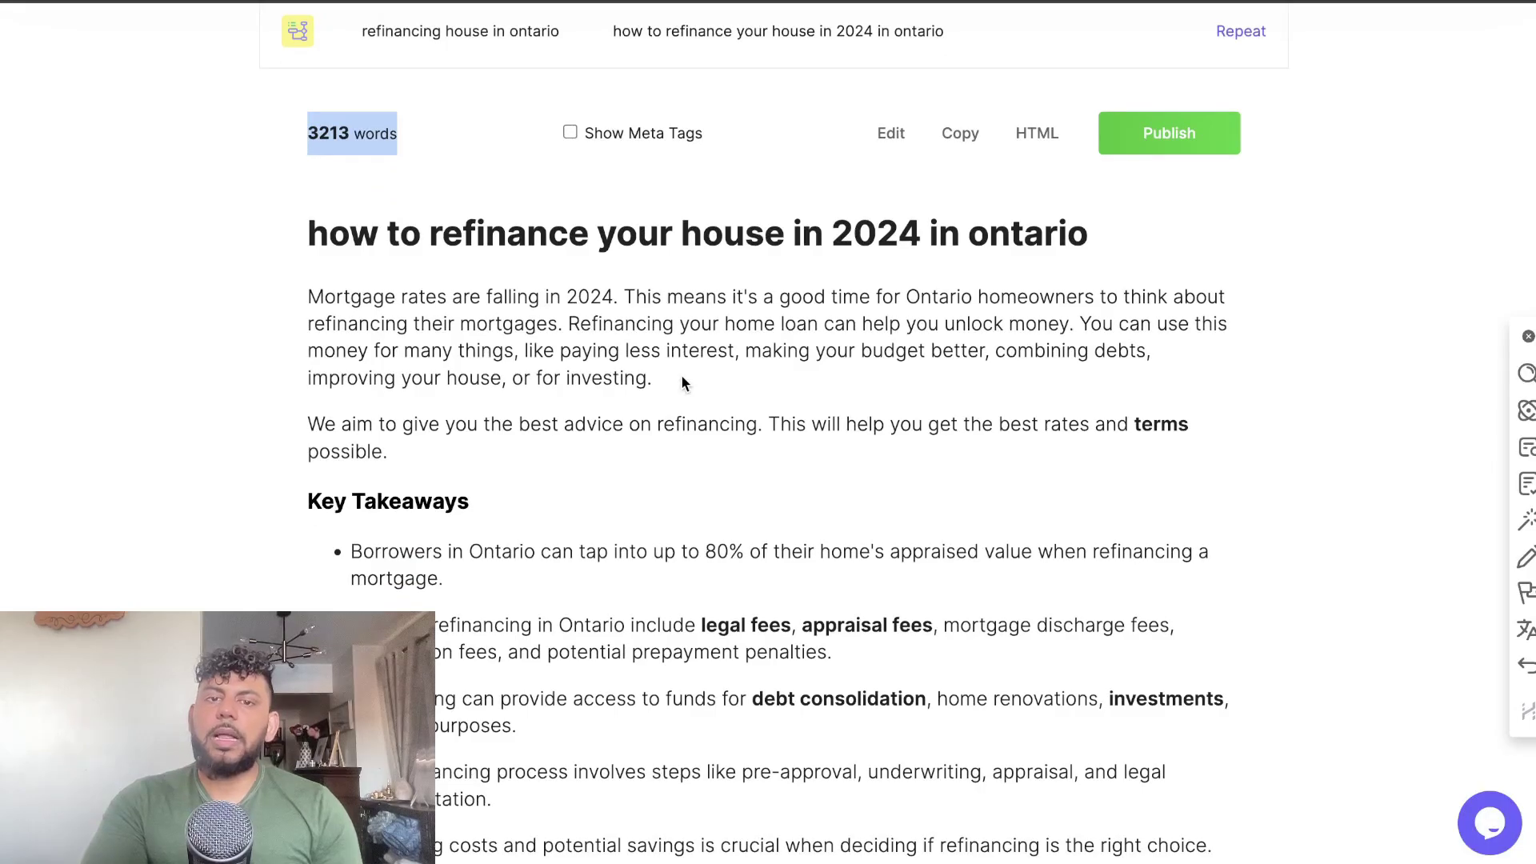
{"action": "scroll", "coordinate": [682, 383], "scroll_direction": "down", "scroll_amount": 6}
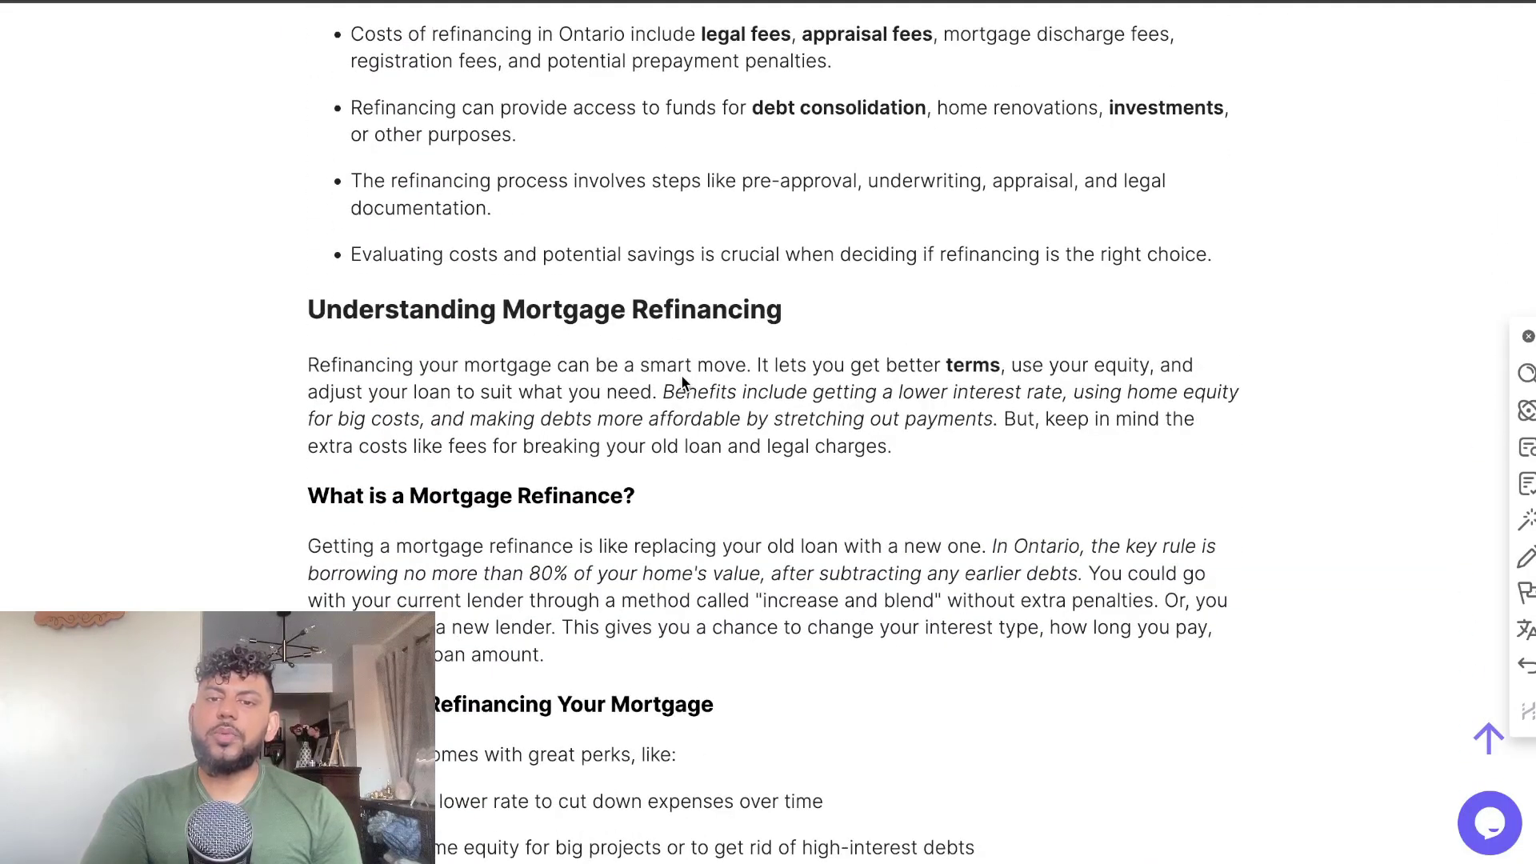
{"action": "scroll", "coordinate": [679, 376], "scroll_direction": "down", "scroll_amount": 6}
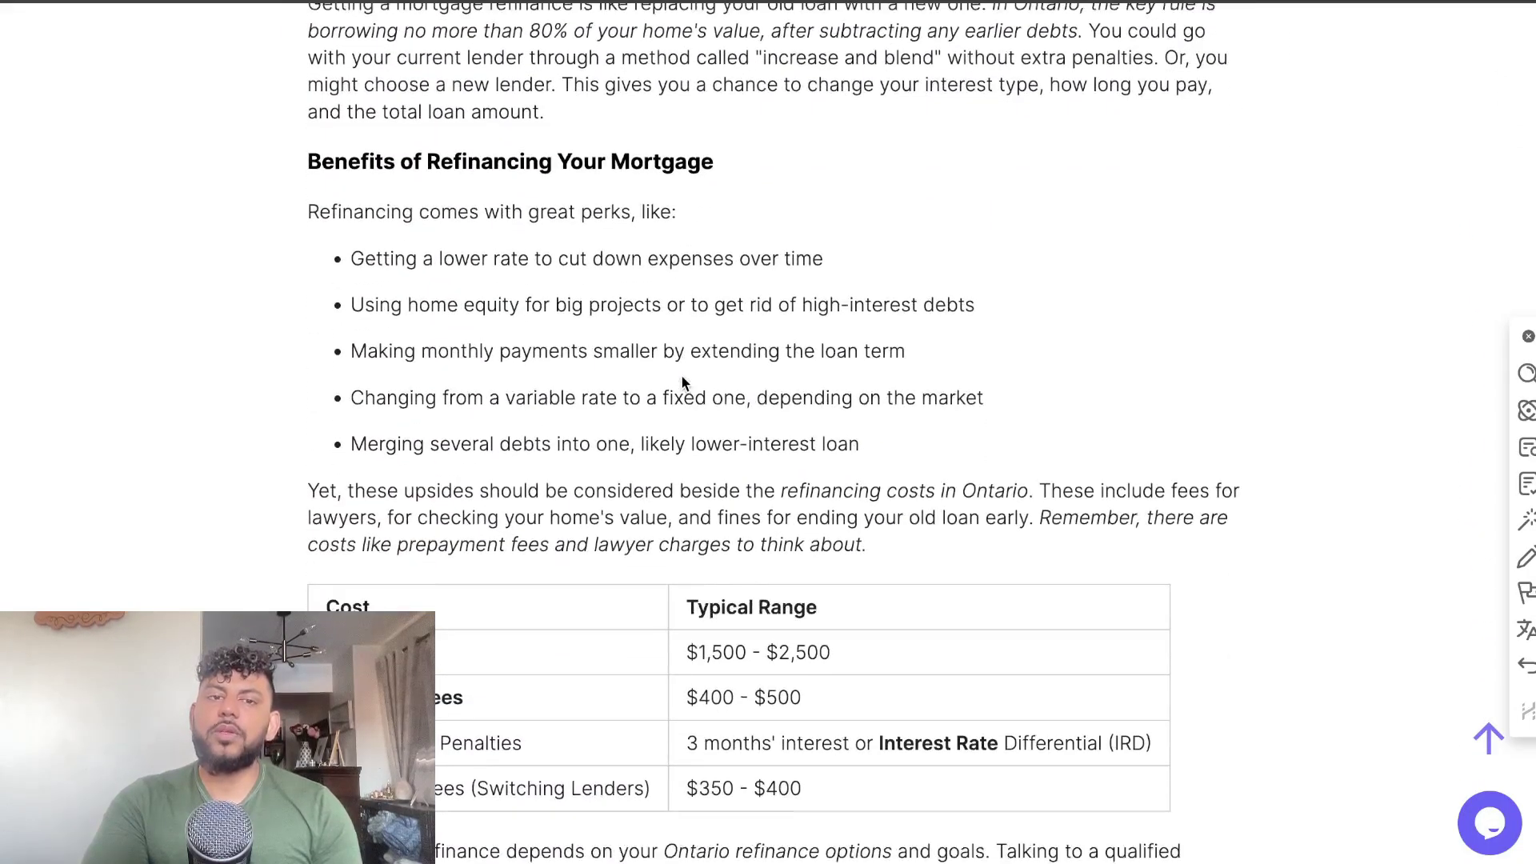
{"action": "scroll", "coordinate": [680, 376], "scroll_direction": "up", "scroll_amount": 8}
{"action": "scroll", "coordinate": [681, 374], "scroll_direction": "up", "scroll_amount": 4}
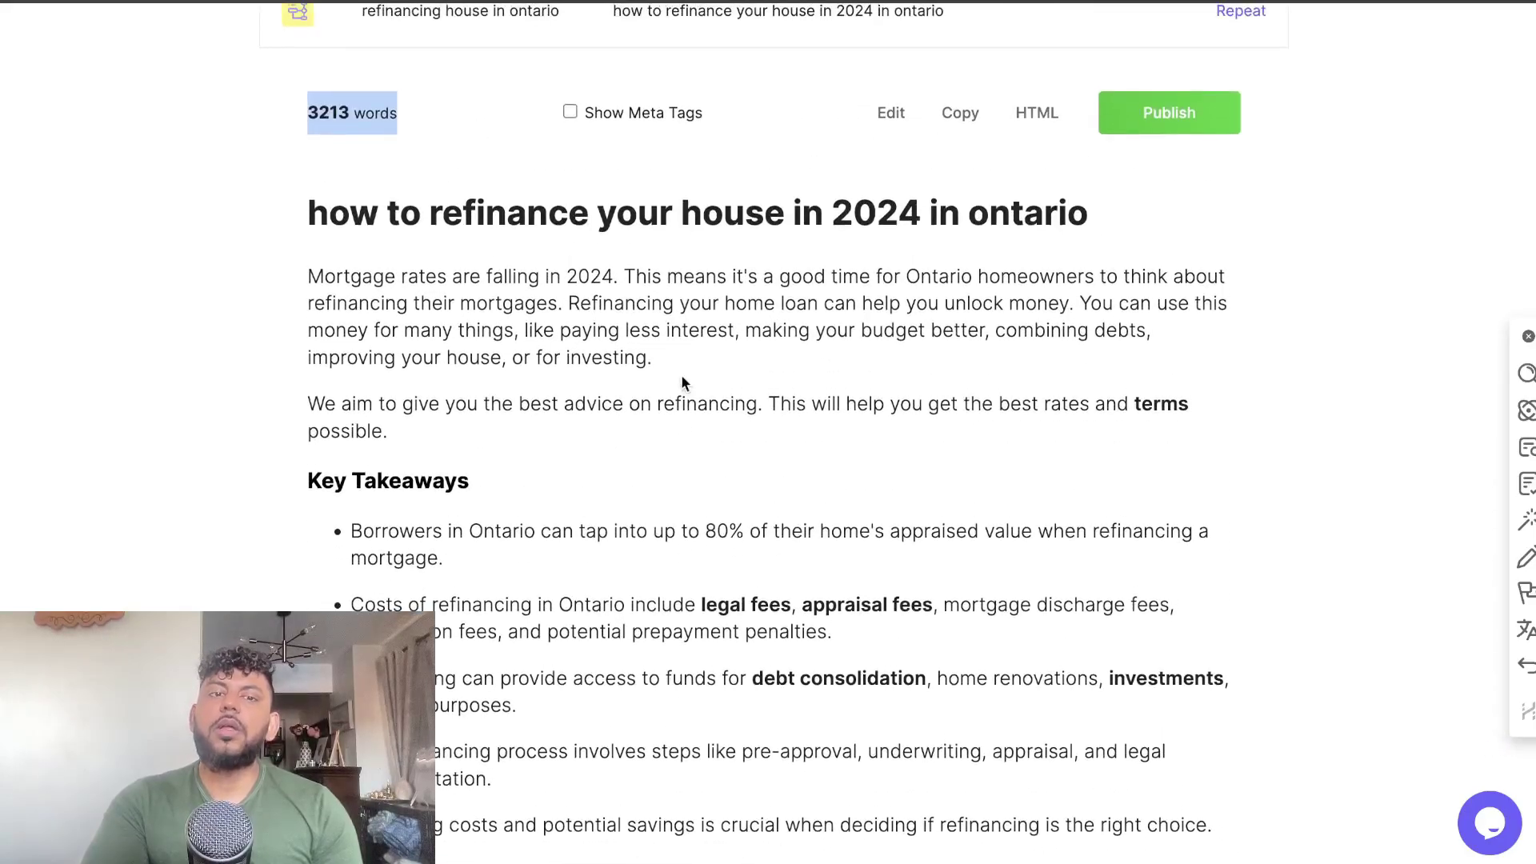
{"action": "scroll", "coordinate": [681, 382], "scroll_direction": "down", "scroll_amount": 19}
{"action": "scroll", "coordinate": [681, 382], "scroll_direction": "up", "scroll_amount": 1}
{"action": "scroll", "coordinate": [680, 374], "scroll_direction": "up", "scroll_amount": 17}
{"action": "scroll", "coordinate": [682, 374], "scroll_direction": "down", "scroll_amount": 2}
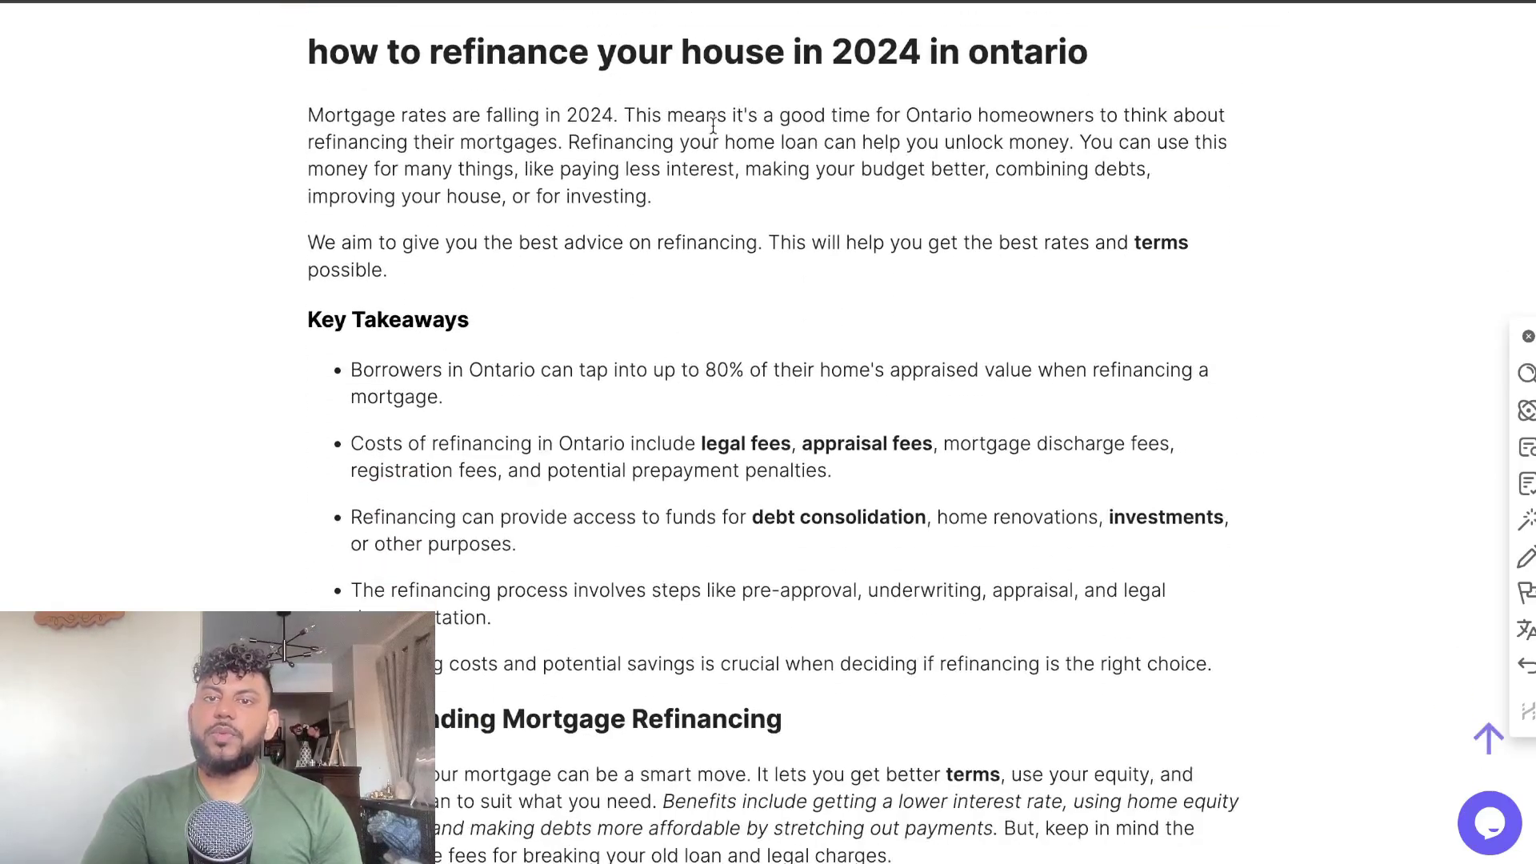
{"action": "scroll", "coordinate": [923, 186], "scroll_direction": "down", "scroll_amount": 3}
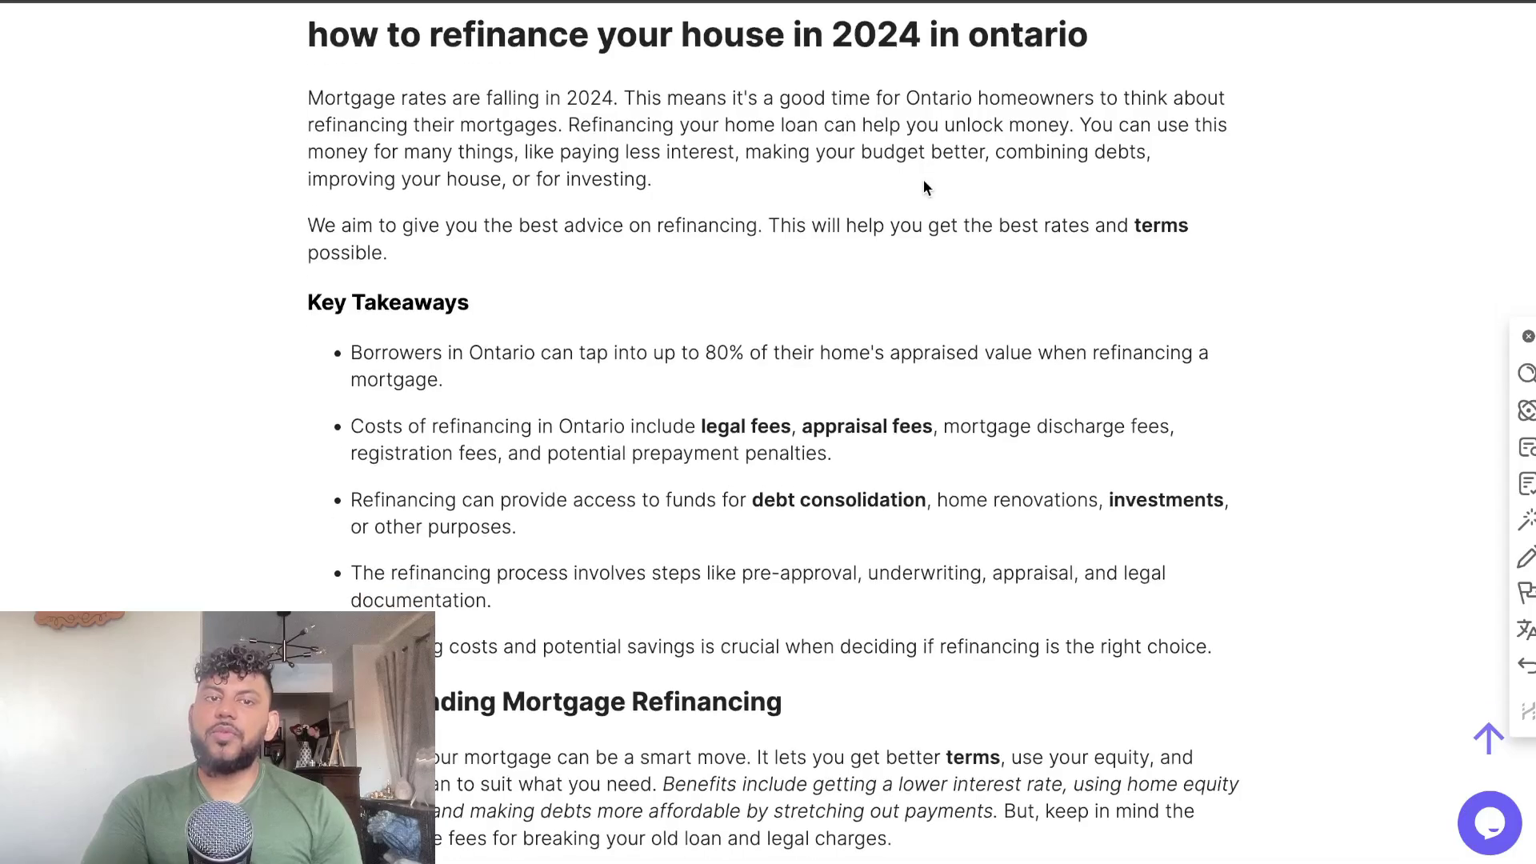
{"action": "scroll", "coordinate": [923, 179], "scroll_direction": "down", "scroll_amount": 14}
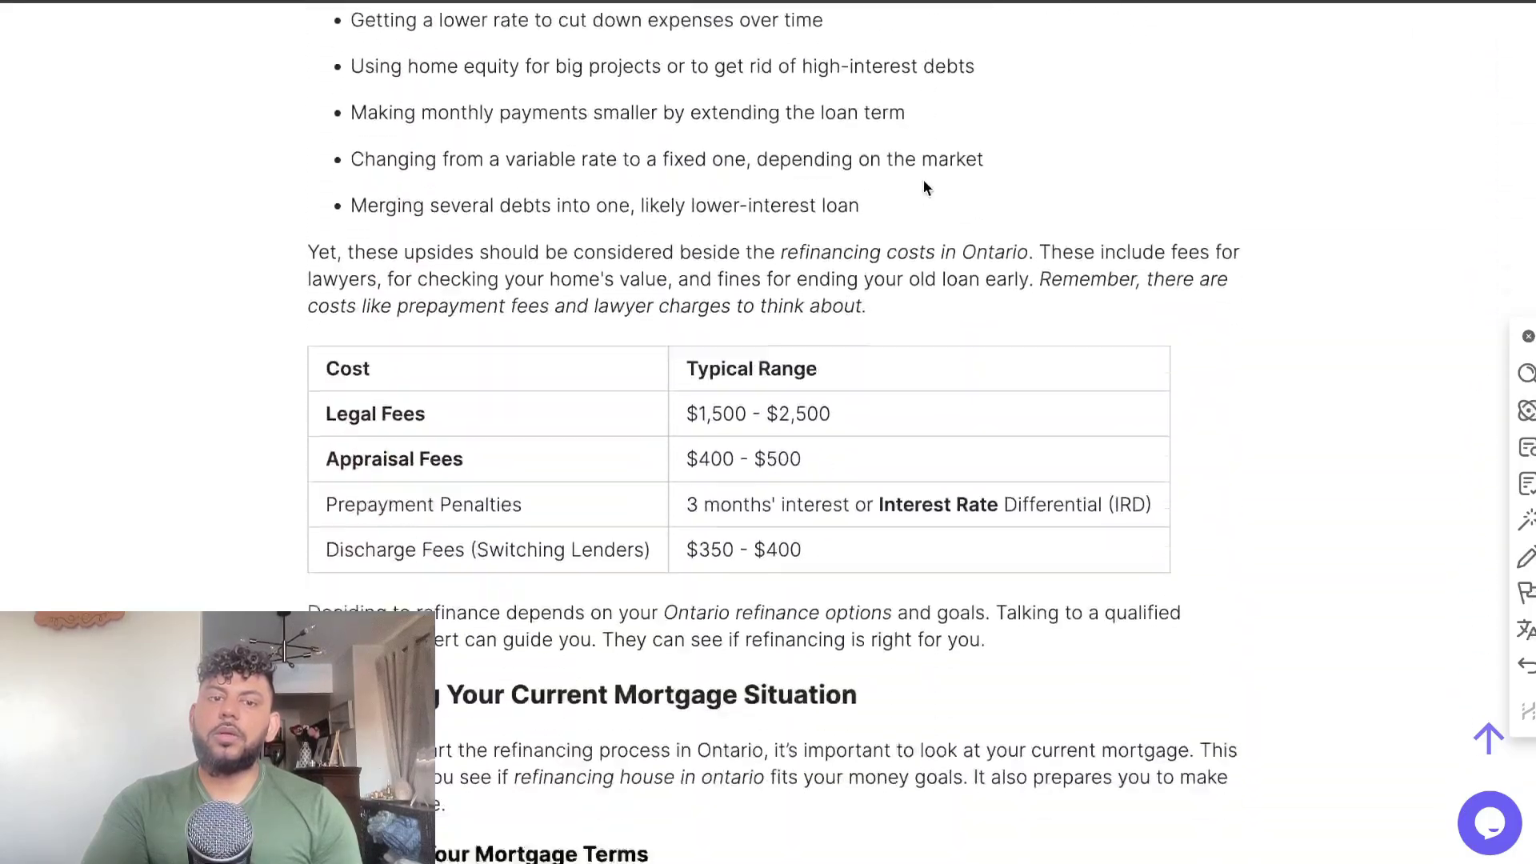
{"action": "scroll", "coordinate": [923, 179], "scroll_direction": "down", "scroll_amount": 20}
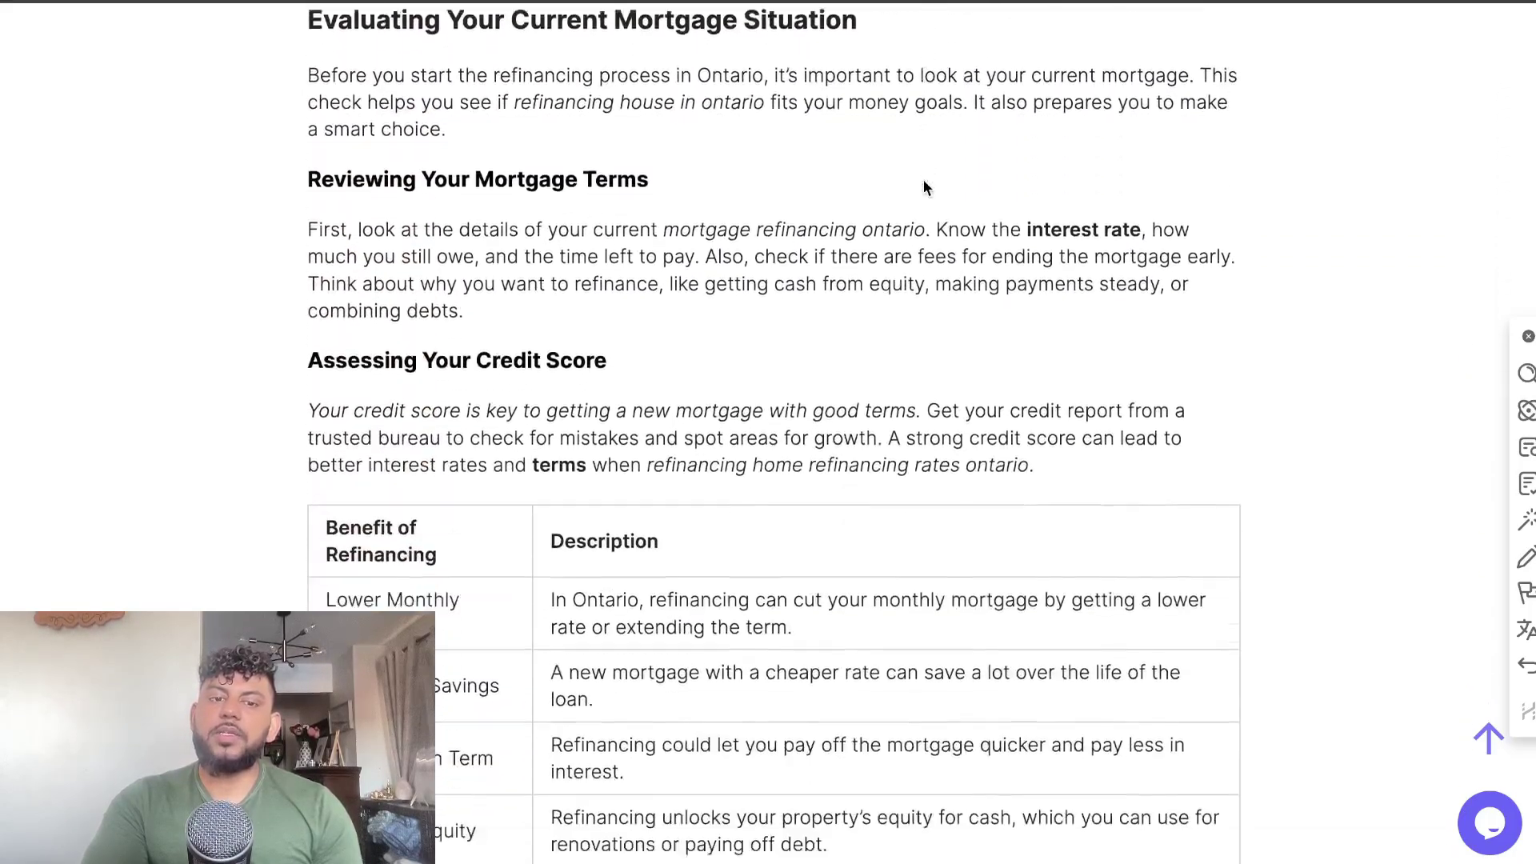
{"action": "scroll", "coordinate": [923, 181], "scroll_direction": "down", "scroll_amount": 20}
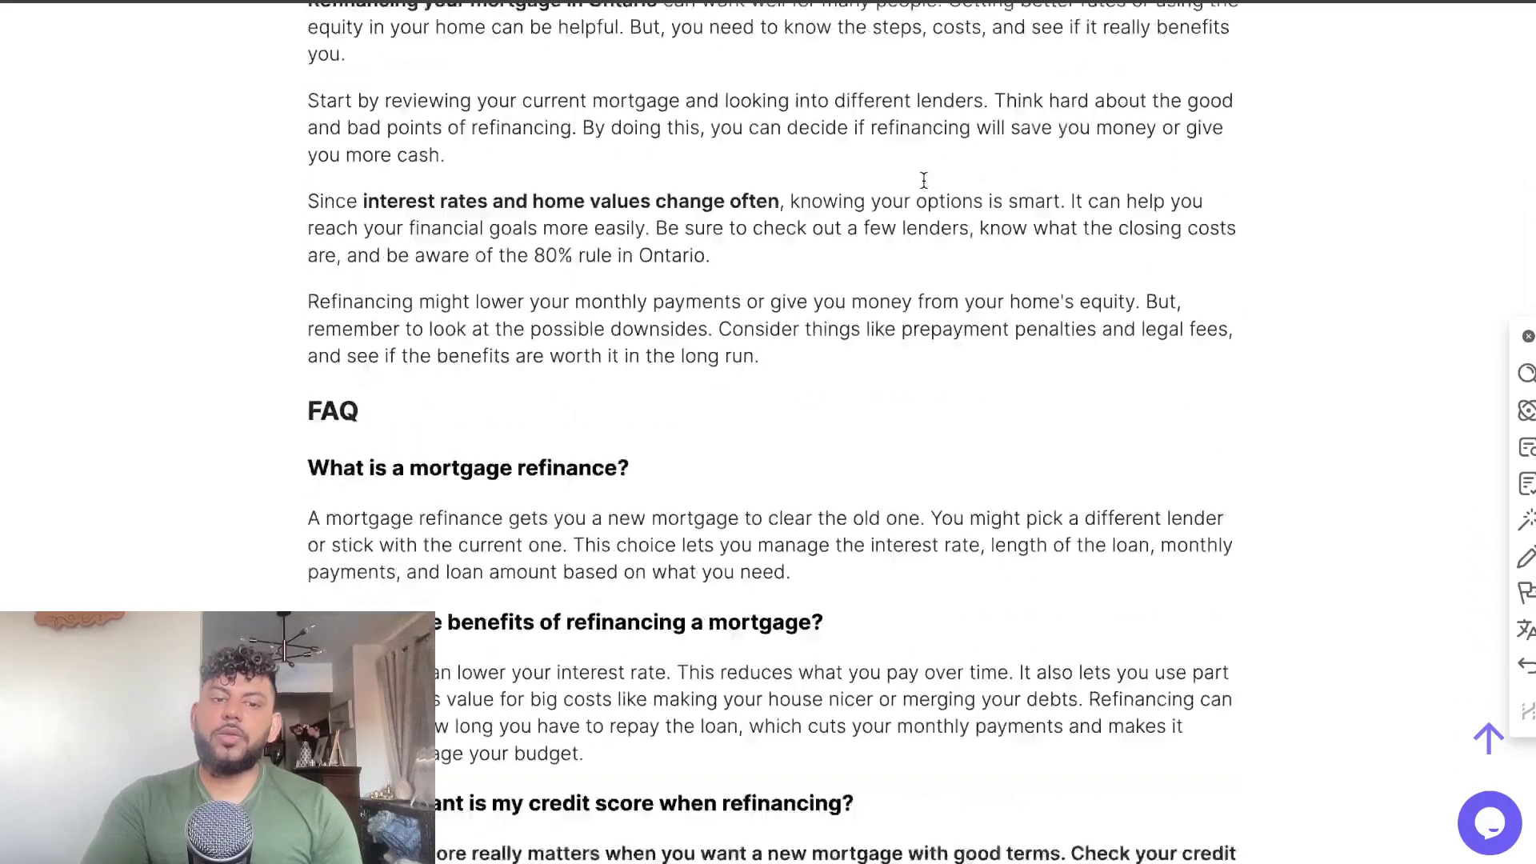
{"action": "scroll", "coordinate": [923, 186], "scroll_direction": "up", "scroll_amount": 15}
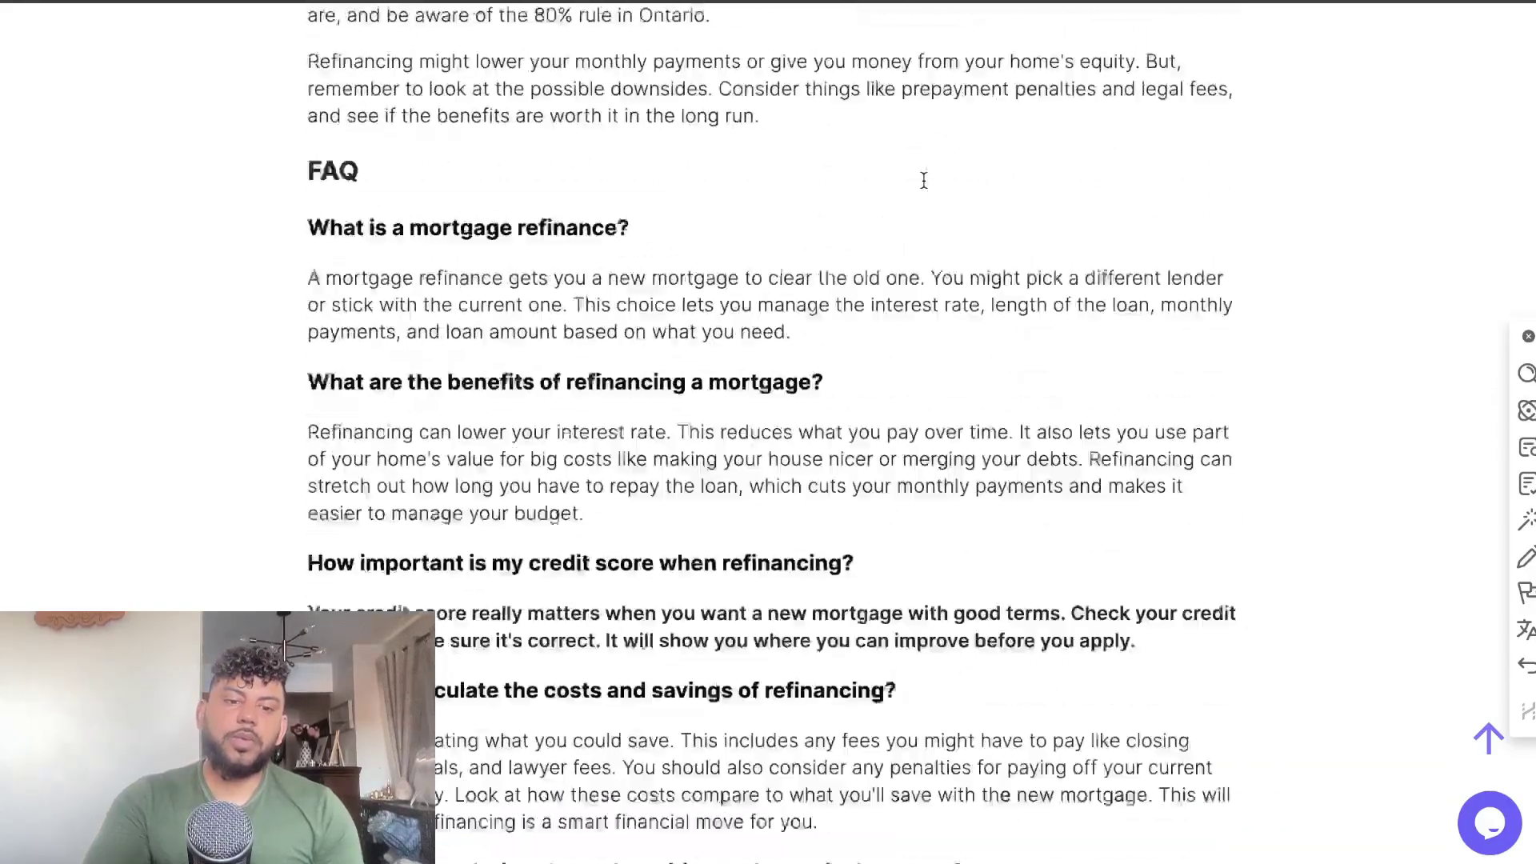
{"action": "scroll", "coordinate": [923, 184], "scroll_direction": "up", "scroll_amount": 12}
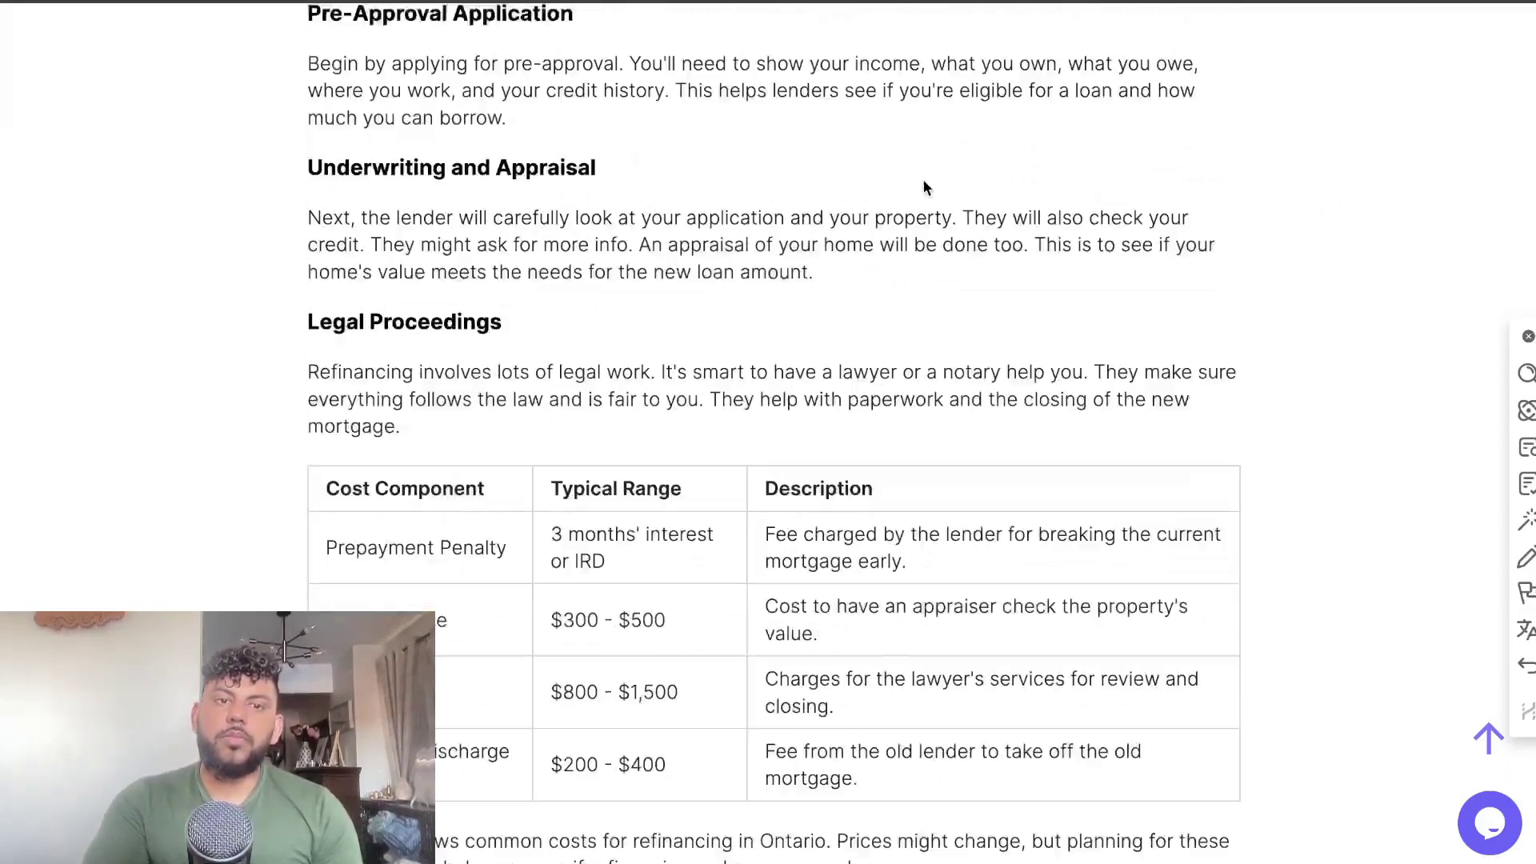
{"action": "scroll", "coordinate": [923, 187], "scroll_direction": "up", "scroll_amount": 4}
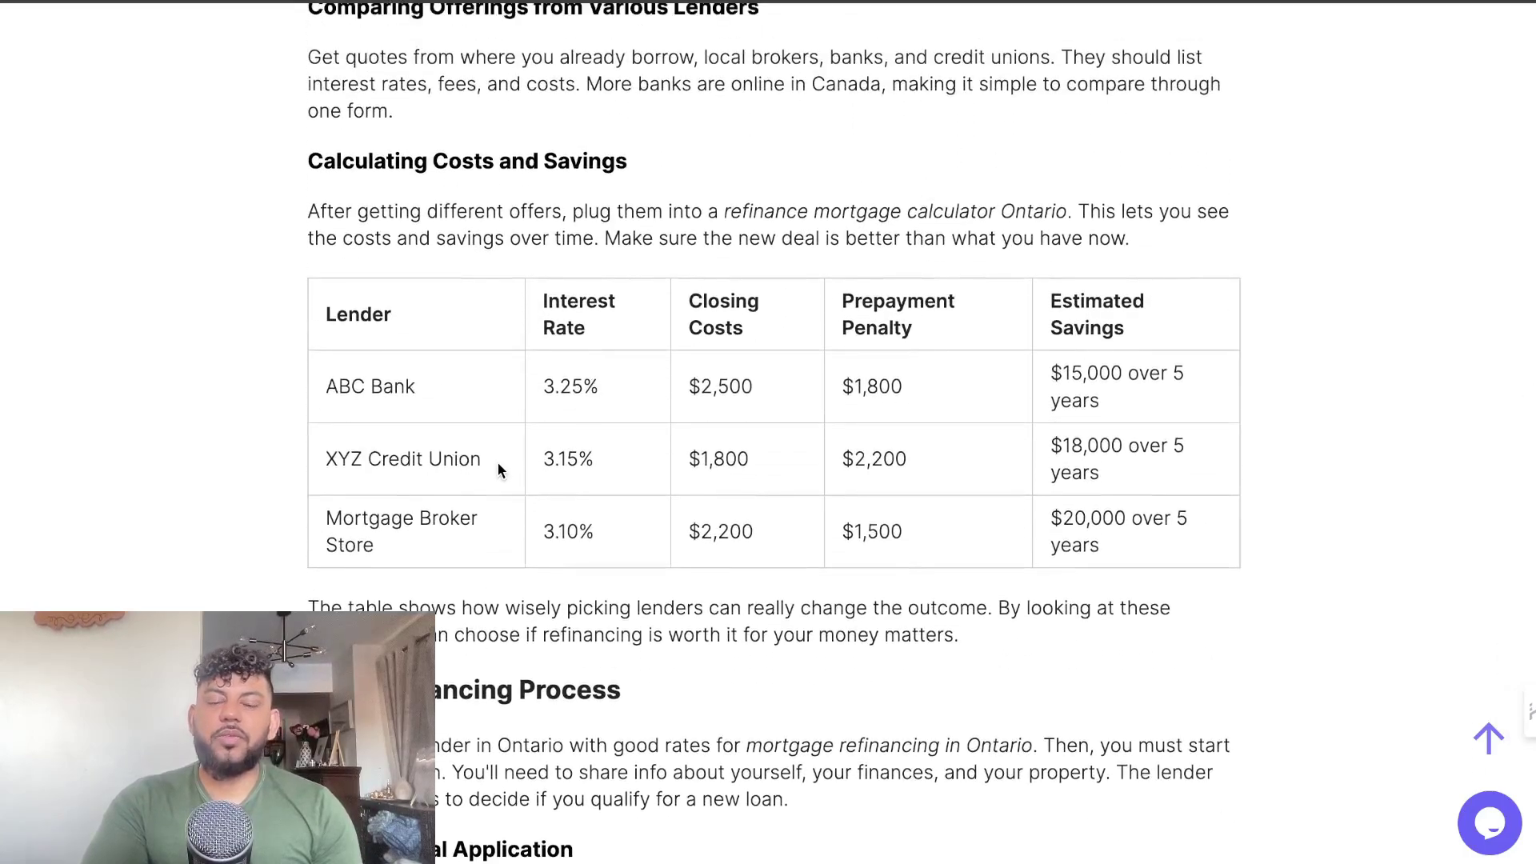
{"action": "scroll", "coordinate": [591, 416], "scroll_direction": "up", "scroll_amount": 12}
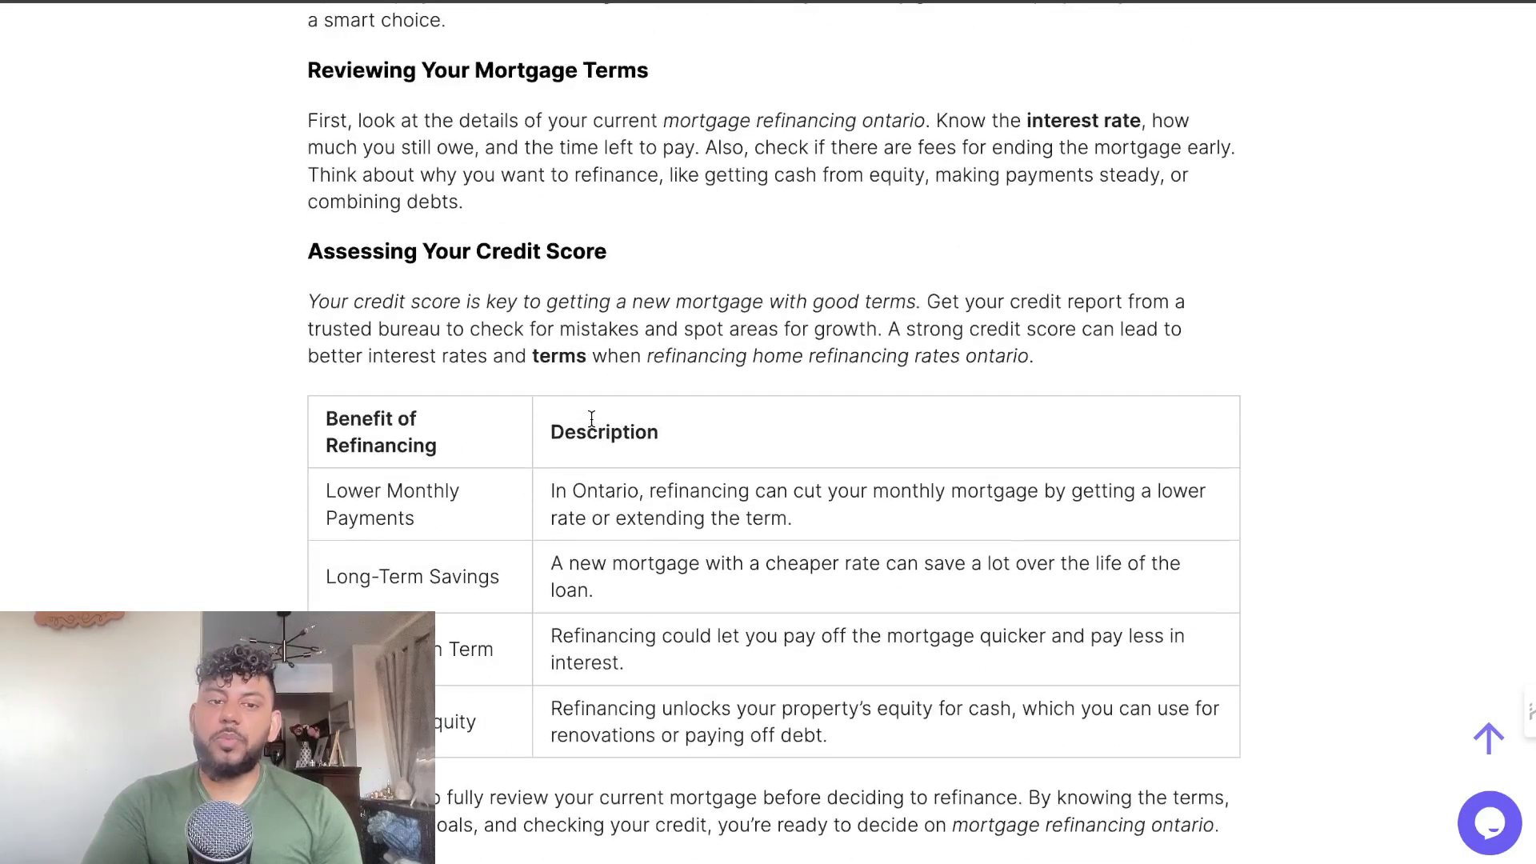
{"action": "scroll", "coordinate": [591, 418], "scroll_direction": "up", "scroll_amount": 20}
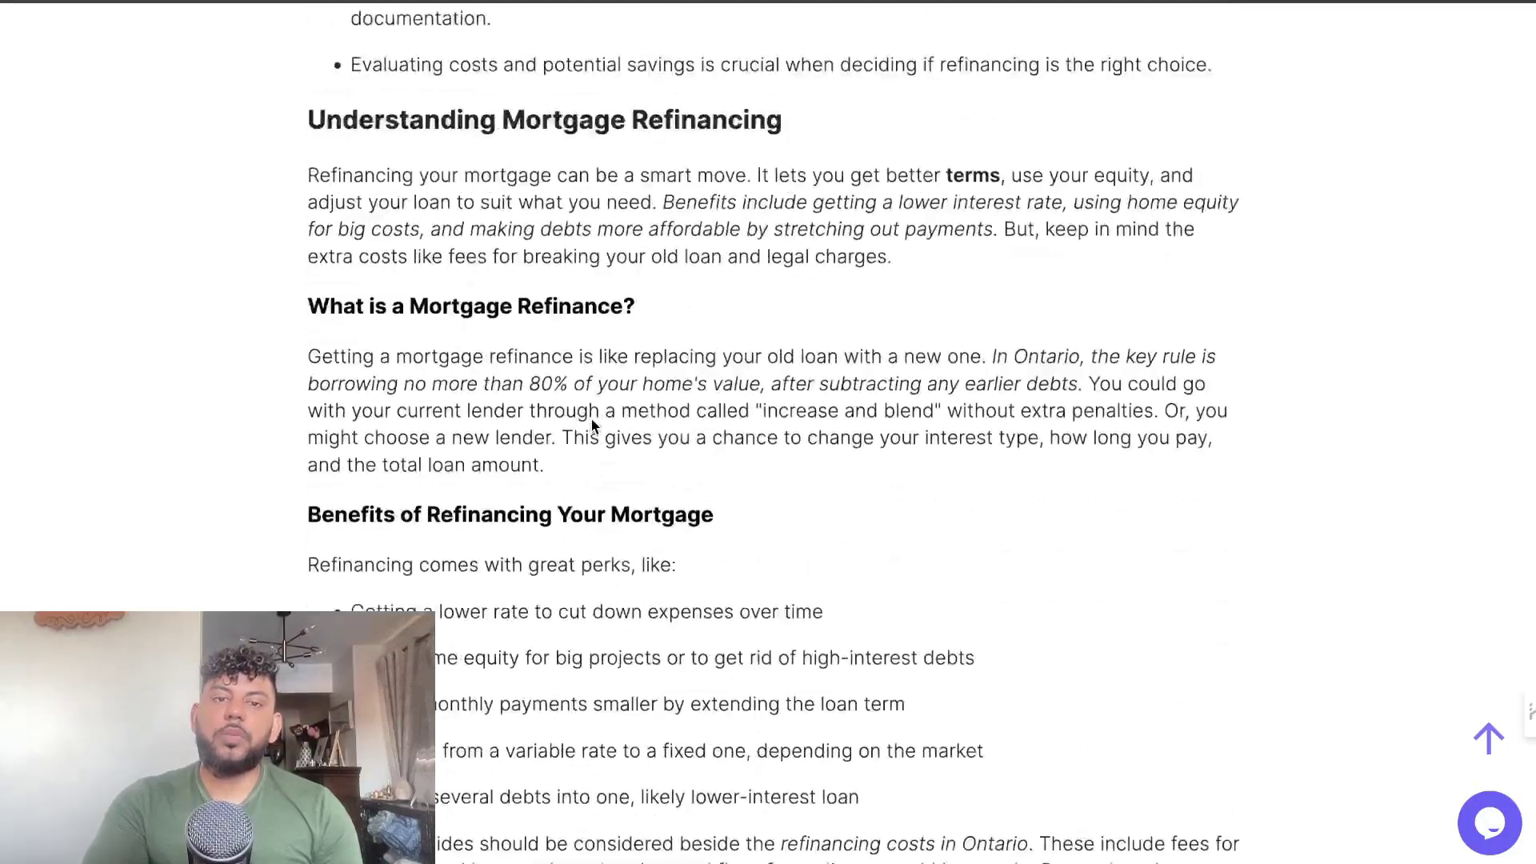
{"action": "scroll", "coordinate": [591, 424], "scroll_direction": "up", "scroll_amount": 5}
{"action": "scroll", "coordinate": [592, 424], "scroll_direction": "down", "scroll_amount": 20}
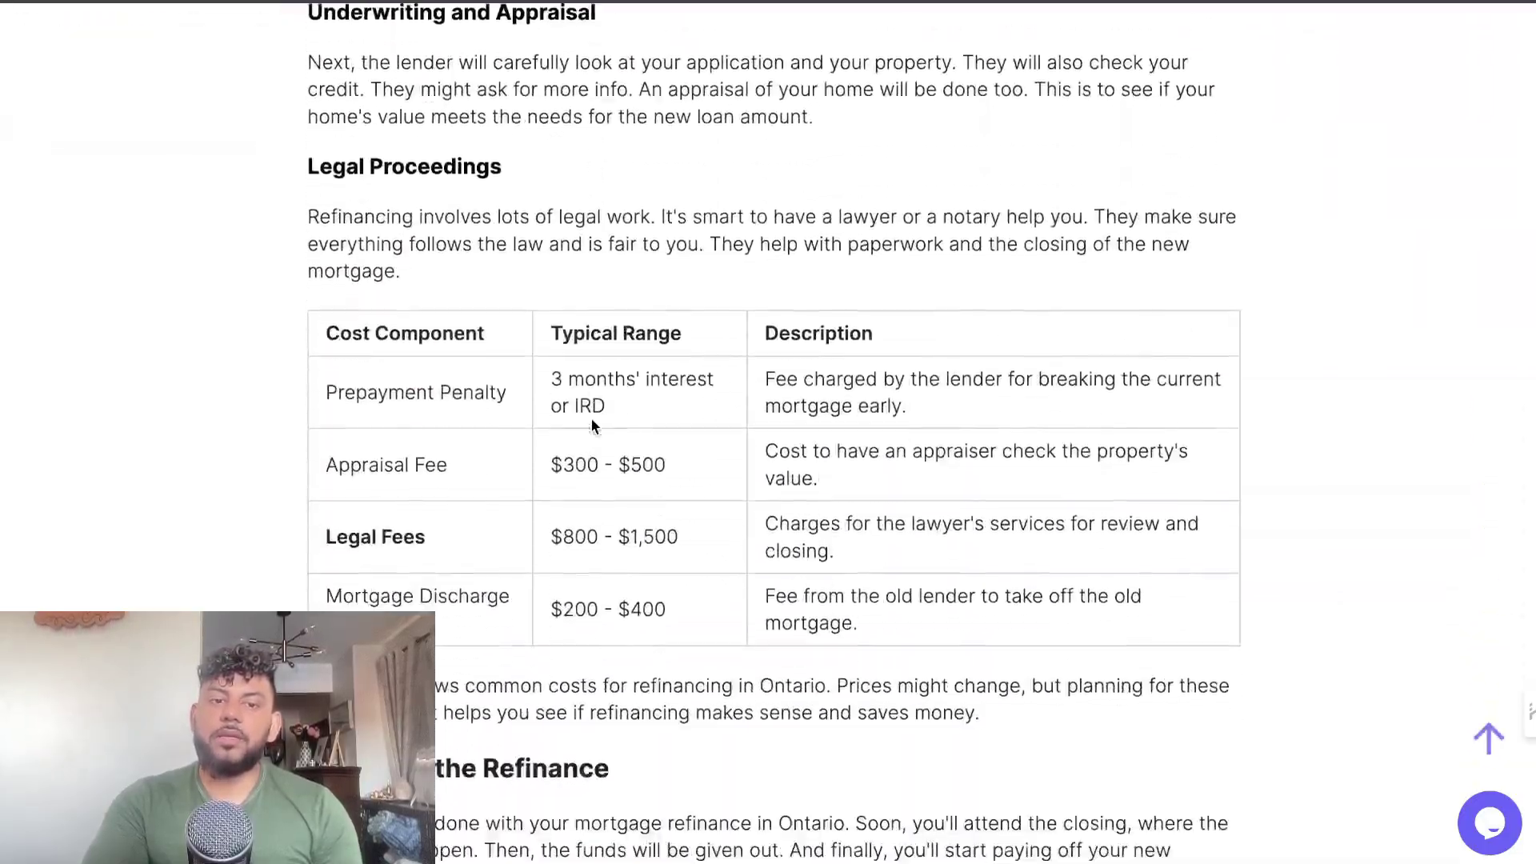
{"action": "scroll", "coordinate": [592, 428], "scroll_direction": "down", "scroll_amount": 5}
{"action": "scroll", "coordinate": [590, 416], "scroll_direction": "up", "scroll_amount": 20}
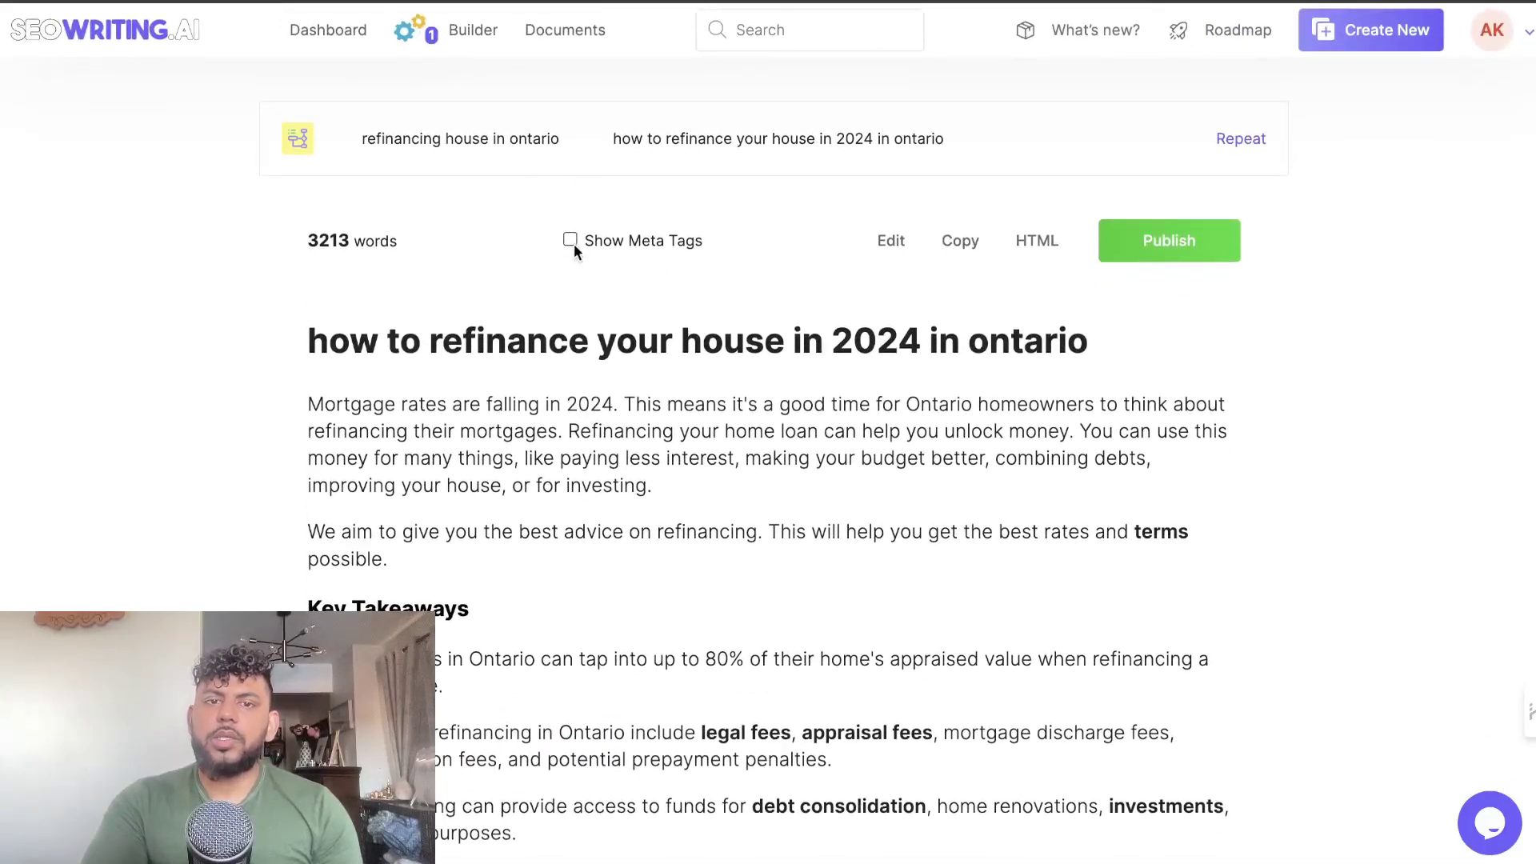
{"action": "left_click", "coordinate": [570, 241]}
{"action": "left_click", "coordinate": [584, 245]}
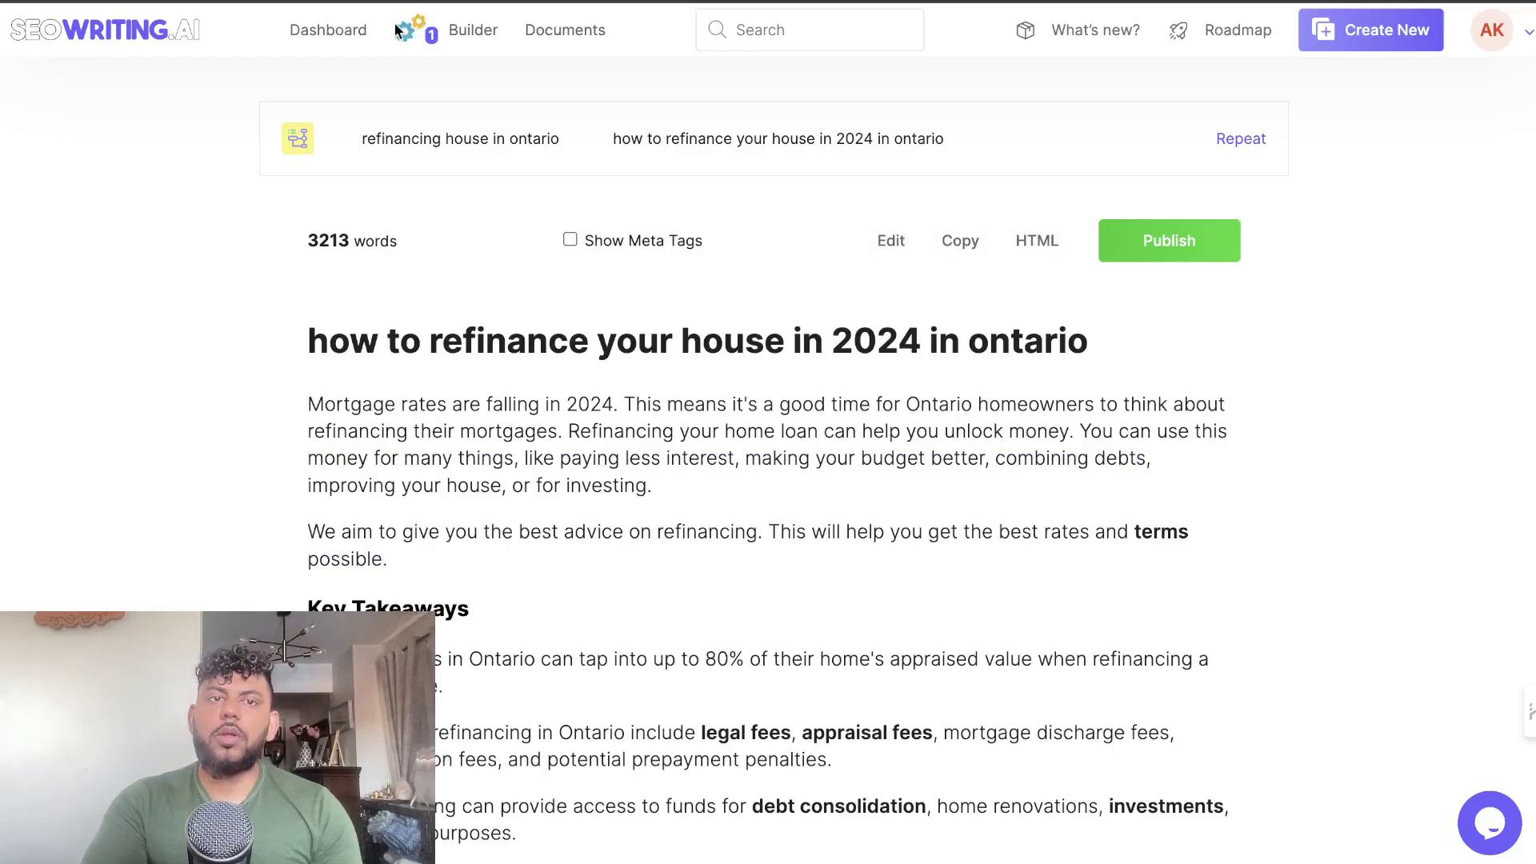
Go back to the Builder list and open the 'Private lending in ontario' article.
{"action": "left_click", "coordinate": [432, 31]}
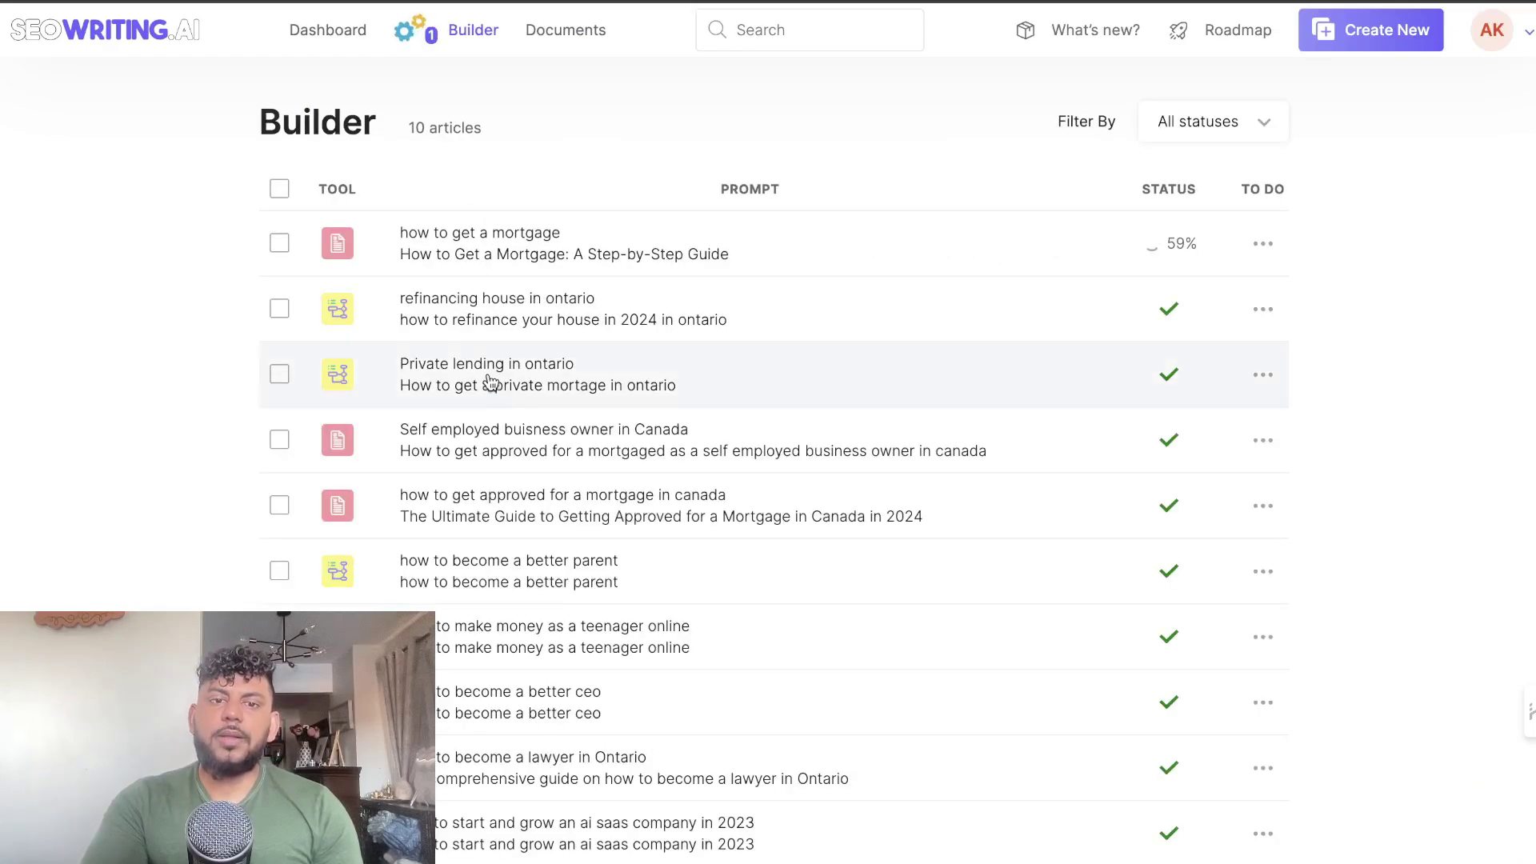
{"action": "left_click", "coordinate": [491, 374]}
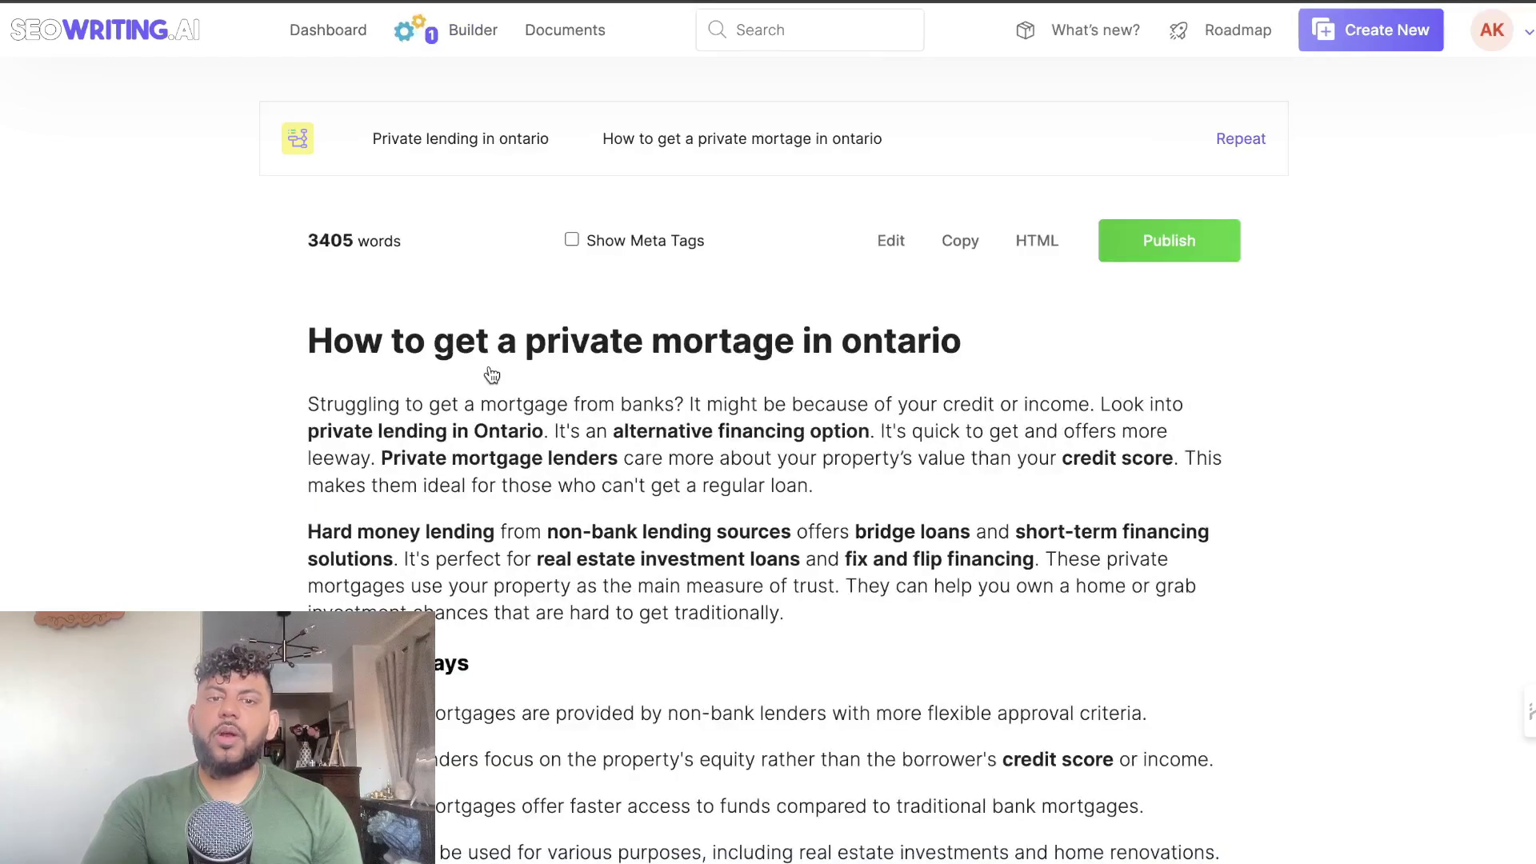
{"action": "scroll", "coordinate": [808, 395], "scroll_direction": "down", "scroll_amount": 6}
{"action": "scroll", "coordinate": [808, 395], "scroll_direction": "up", "scroll_amount": 3}
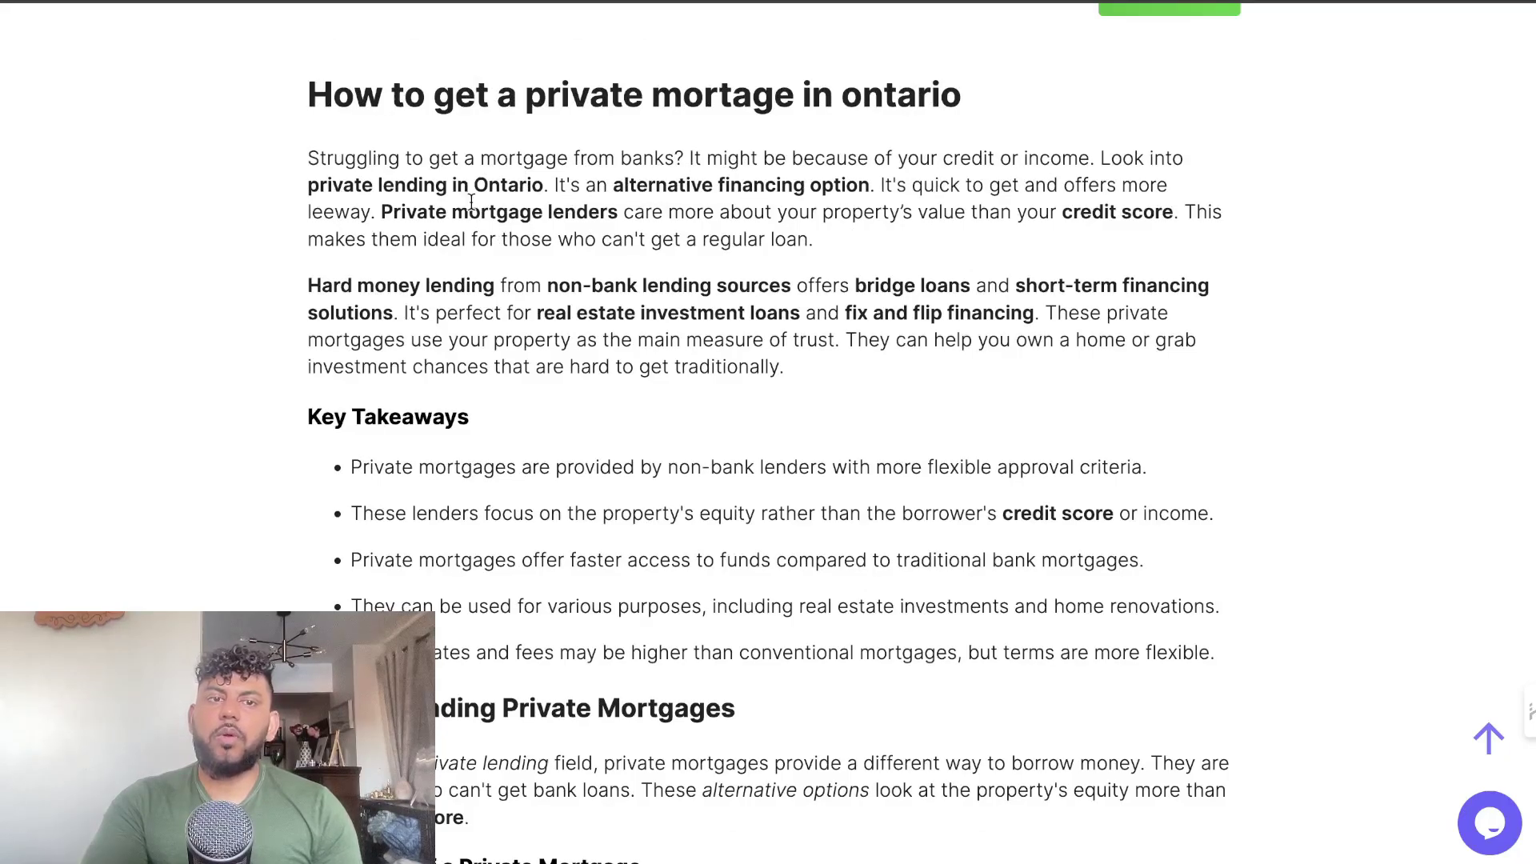
Scroll through the 'Private lending in ontario' article to review its content.
{"action": "scroll", "coordinate": [556, 216], "scroll_direction": "down", "scroll_amount": 8}
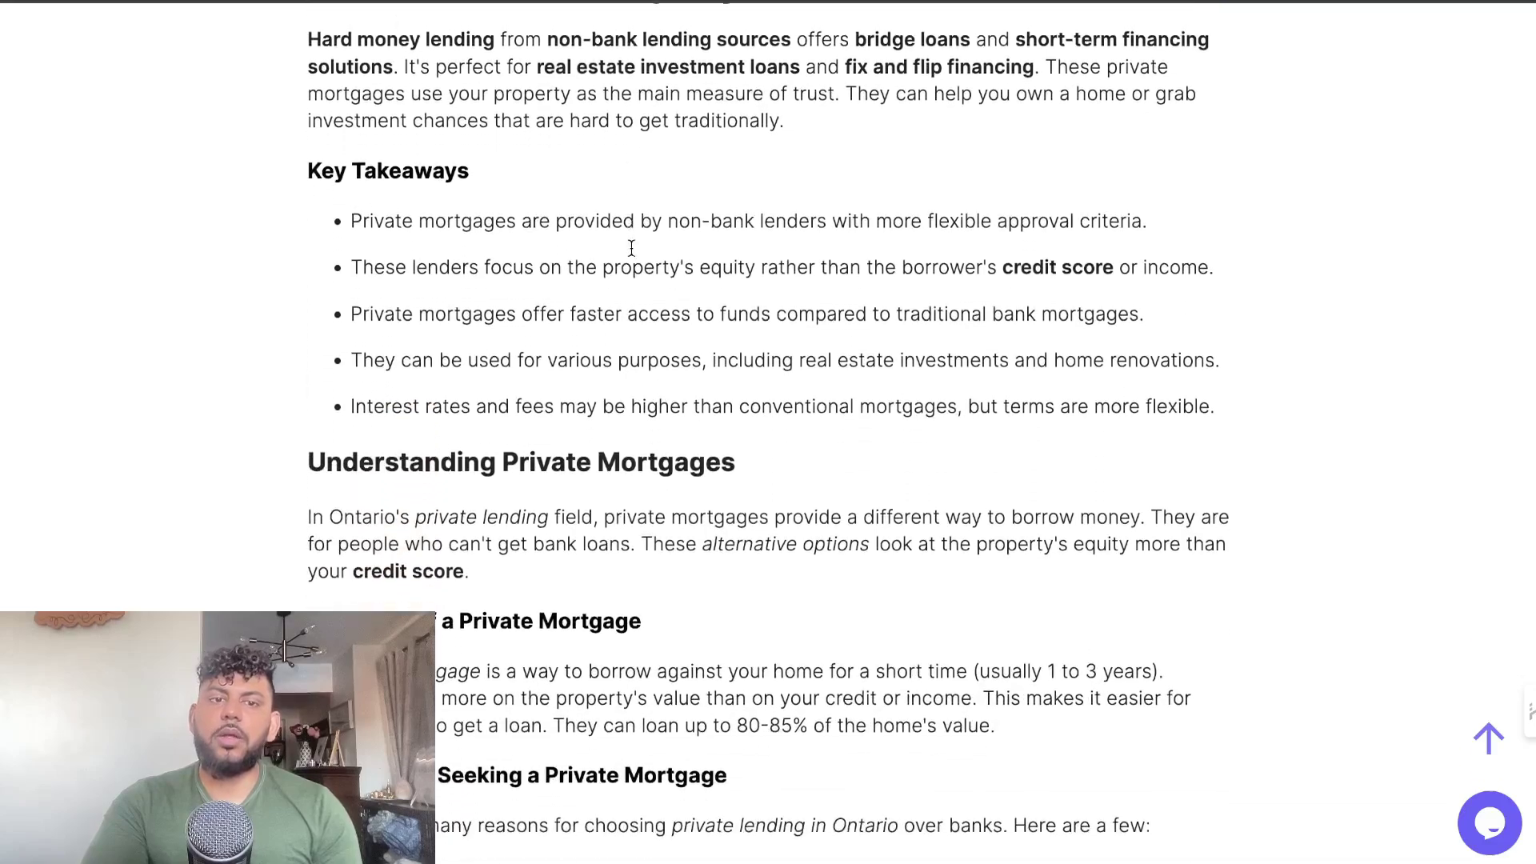
{"action": "scroll", "coordinate": [631, 249], "scroll_direction": "down", "scroll_amount": 8}
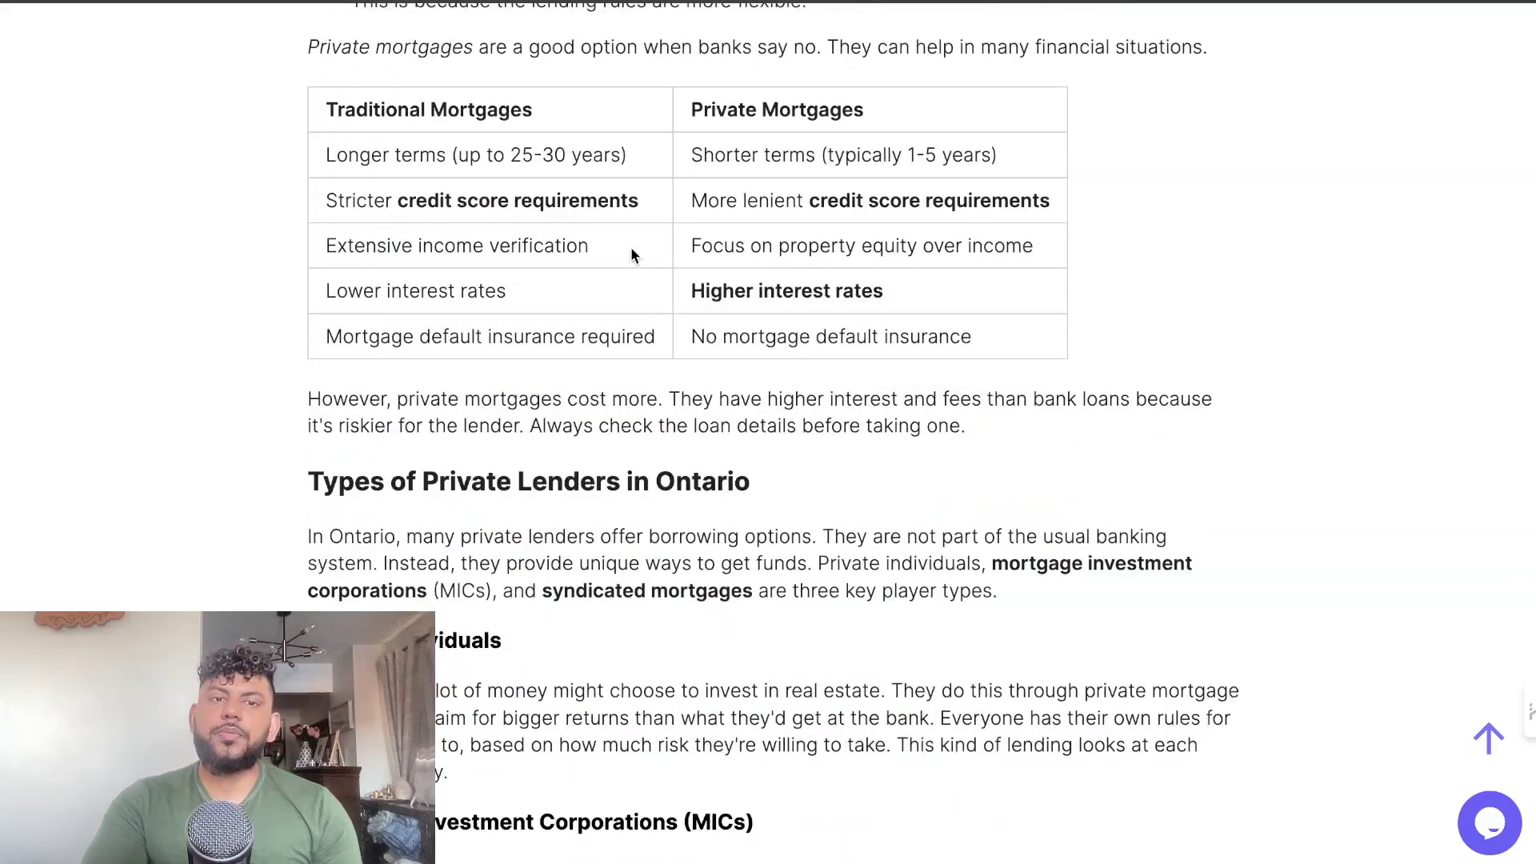
{"action": "scroll", "coordinate": [736, 210], "scroll_direction": "down", "scroll_amount": 13}
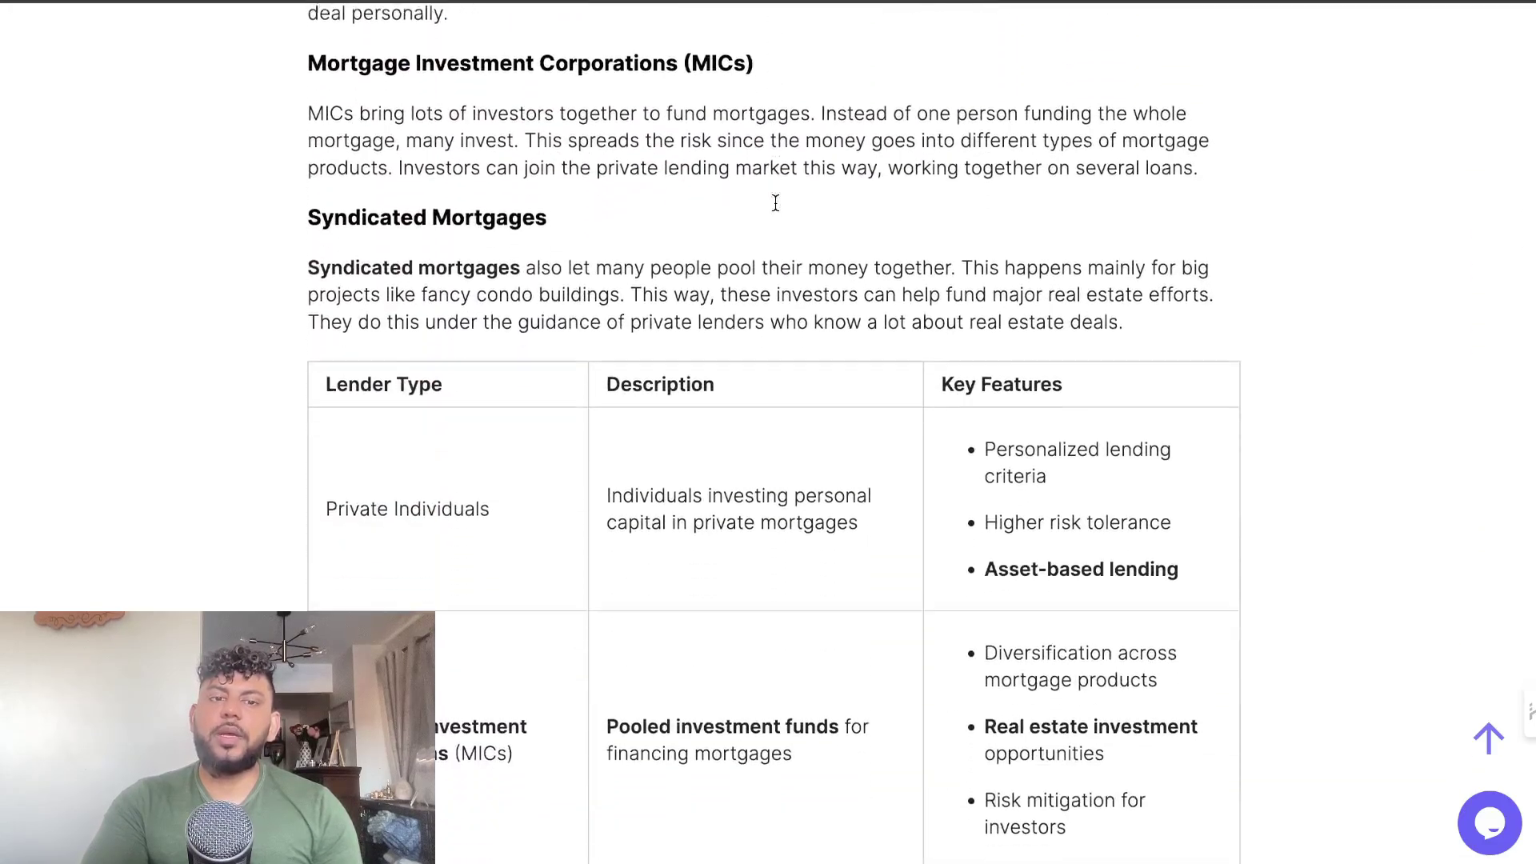
{"action": "scroll", "coordinate": [775, 205], "scroll_direction": "up", "scroll_amount": 5}
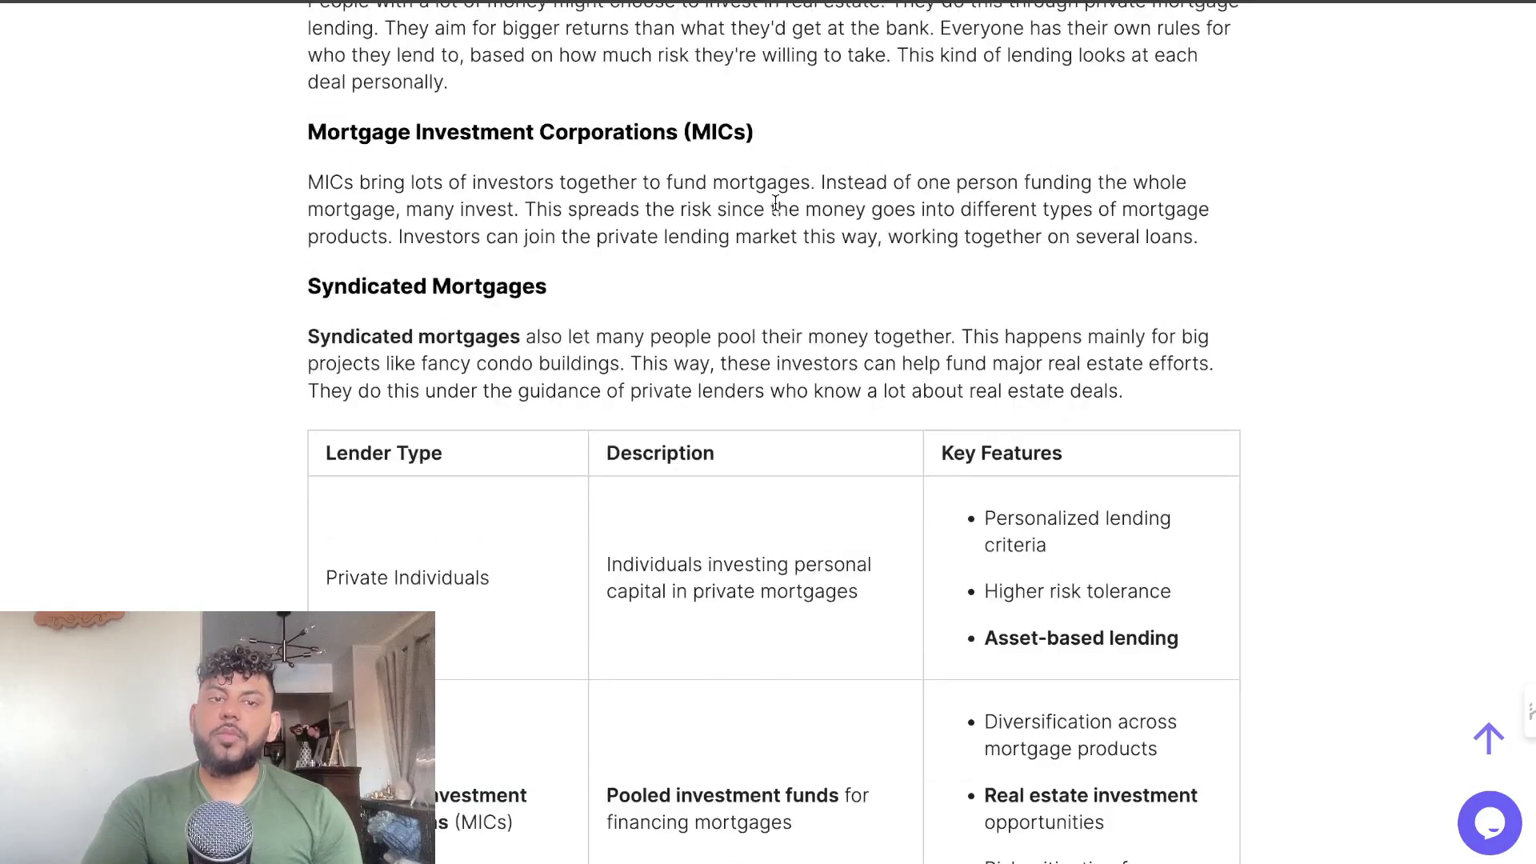
{"action": "scroll", "coordinate": [775, 203], "scroll_direction": "down", "scroll_amount": 15}
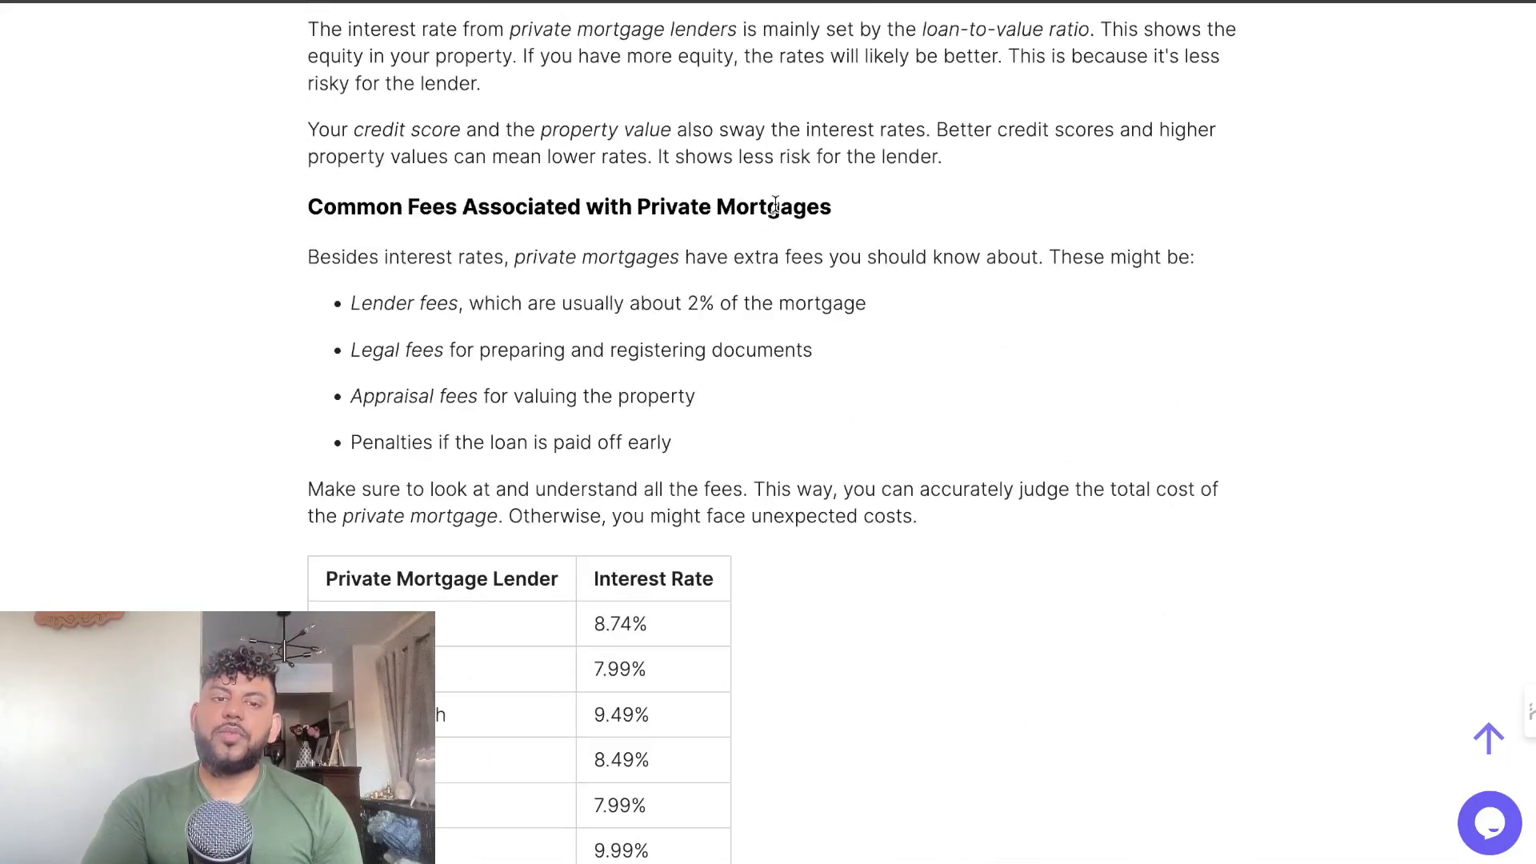
{"action": "scroll", "coordinate": [774, 270], "scroll_direction": "down", "scroll_amount": 5}
{"action": "scroll", "coordinate": [653, 267], "scroll_direction": "down", "scroll_amount": 2}
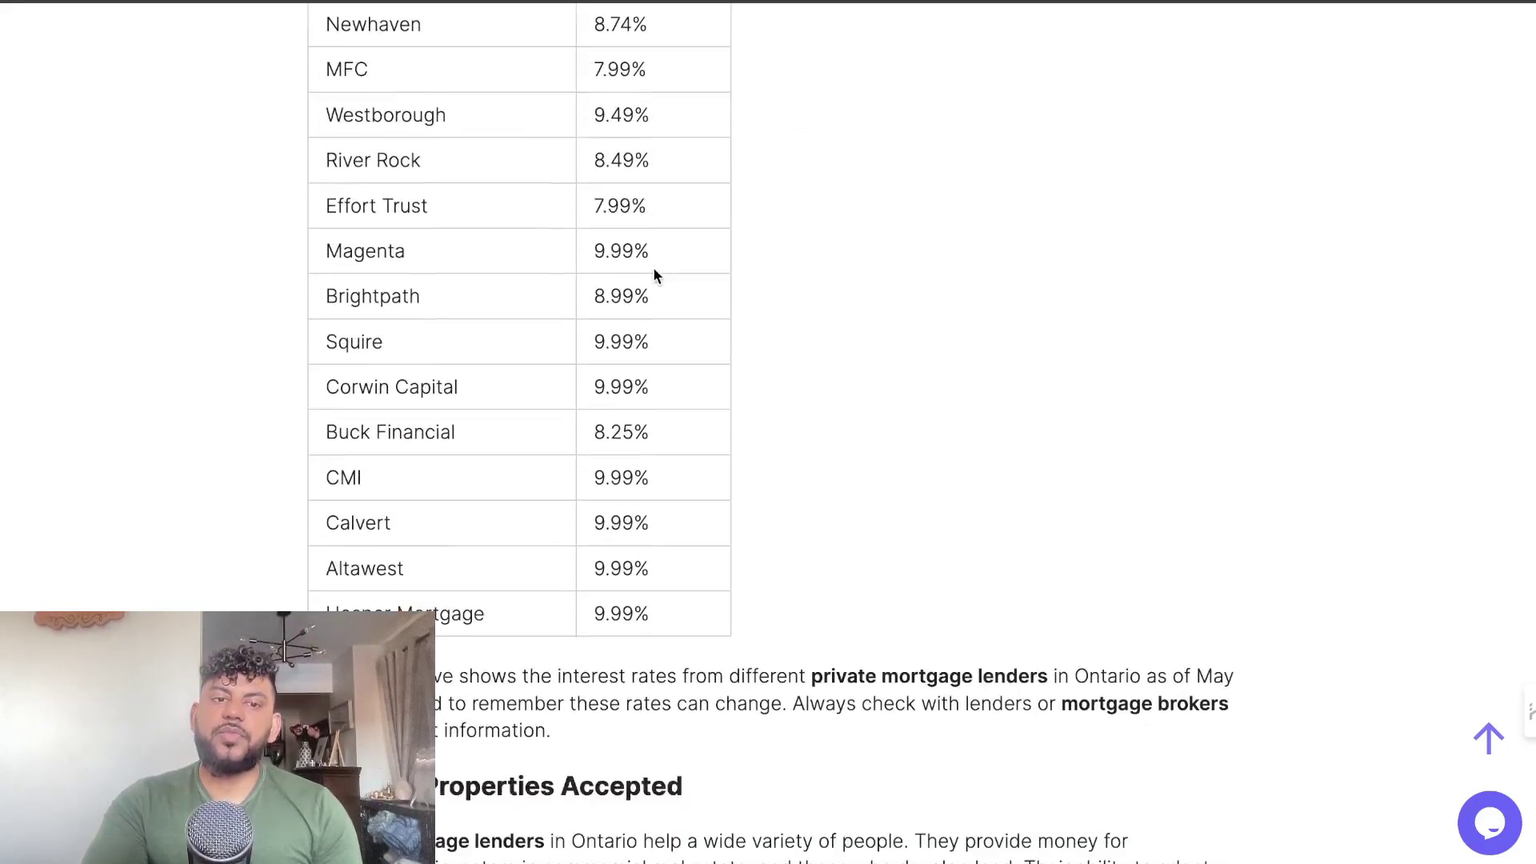
{"action": "scroll", "coordinate": [653, 275], "scroll_direction": "down", "scroll_amount": 20}
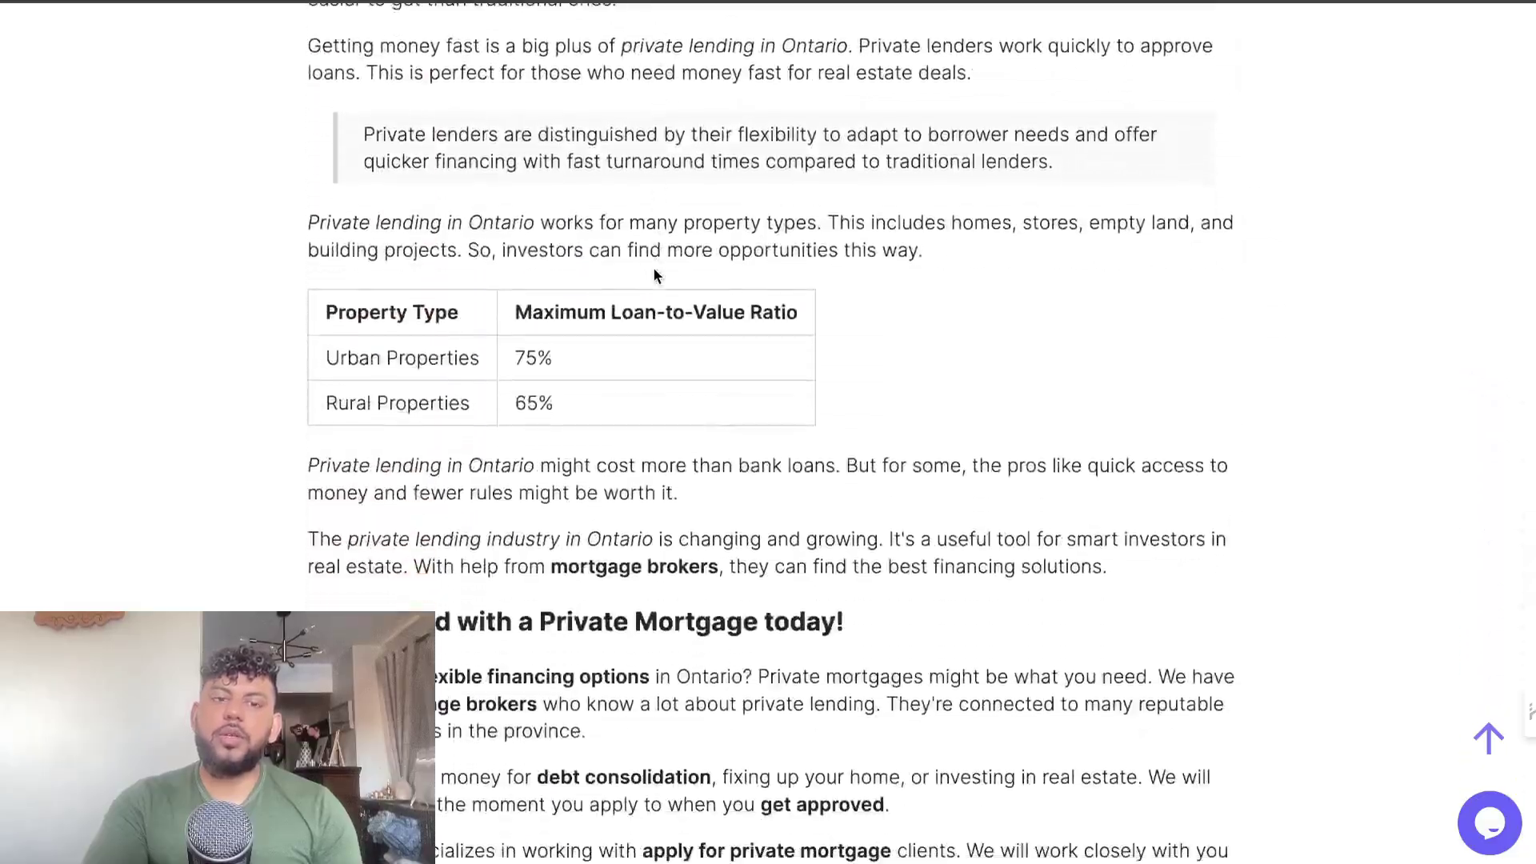
{"action": "scroll", "coordinate": [653, 268], "scroll_direction": "down", "scroll_amount": 20}
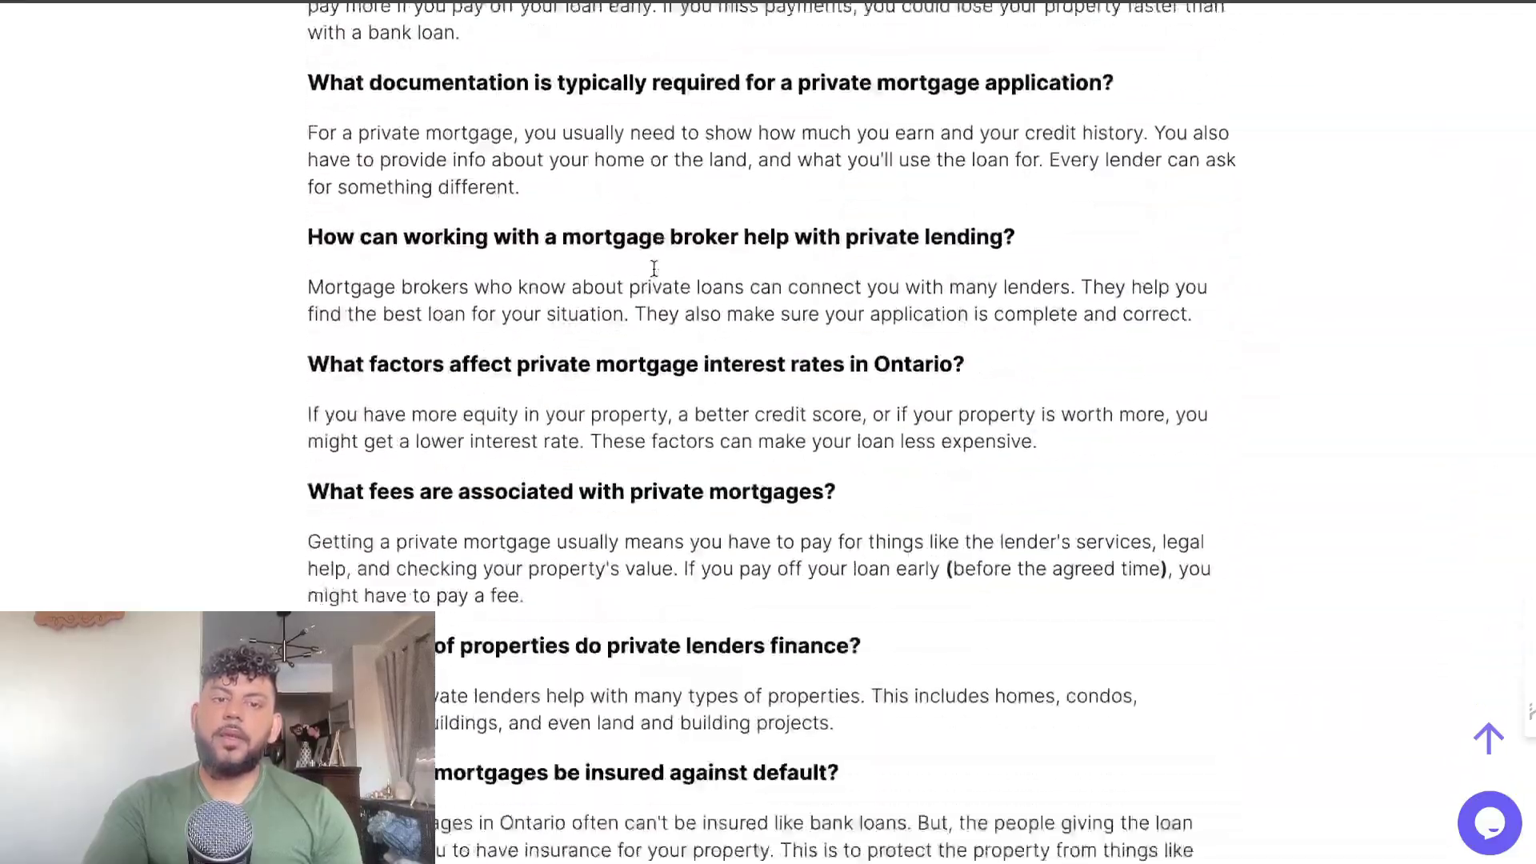
{"action": "scroll", "coordinate": [653, 270], "scroll_direction": "up", "scroll_amount": 20}
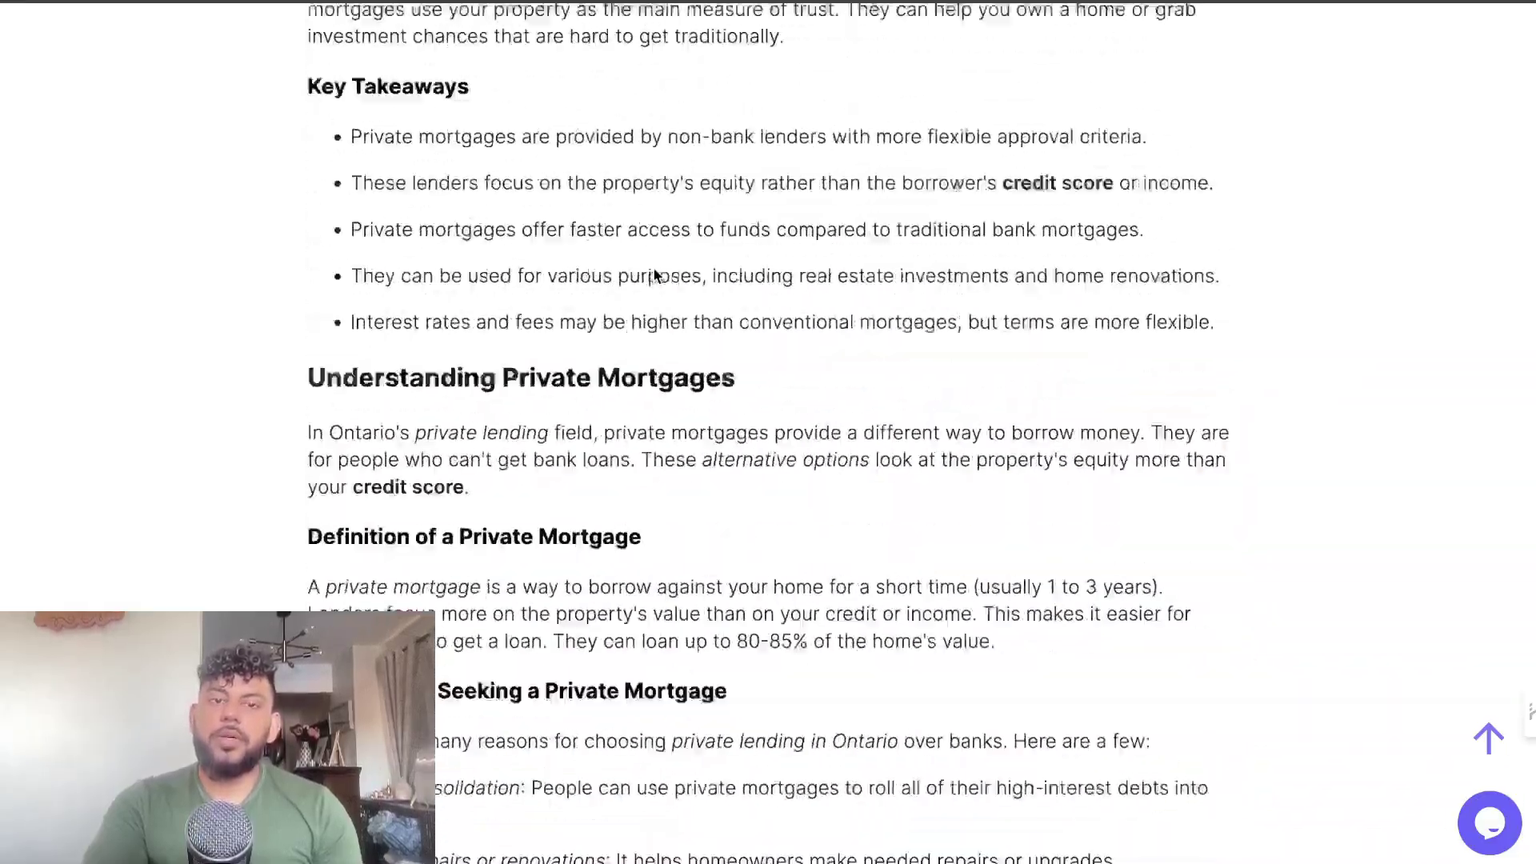
{"action": "scroll", "coordinate": [654, 274], "scroll_direction": "up", "scroll_amount": 5}
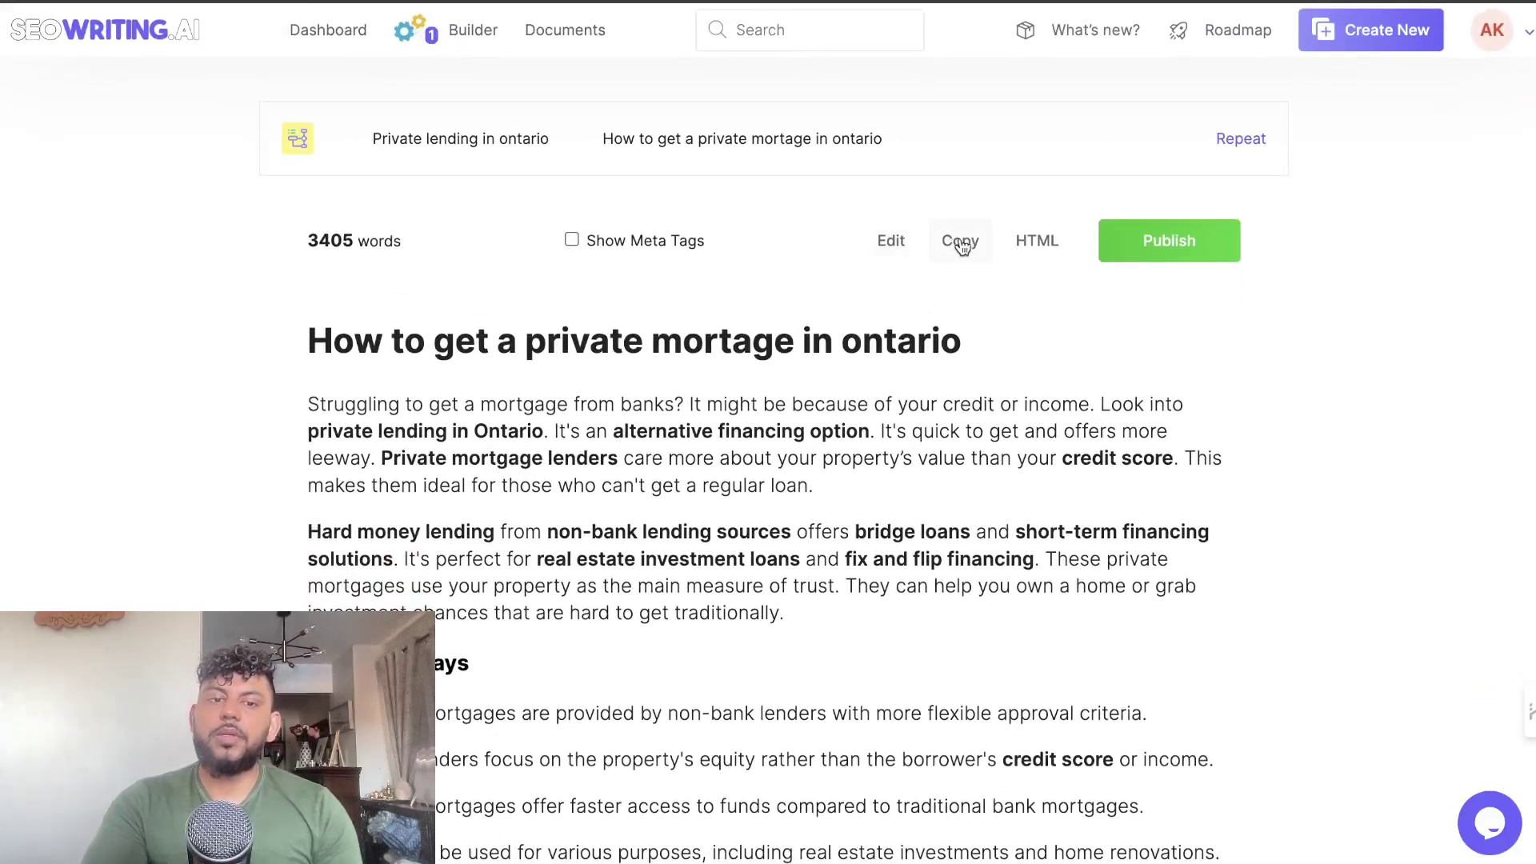
{"action": "scroll", "coordinate": [823, 353], "scroll_direction": "down", "scroll_amount": 20}
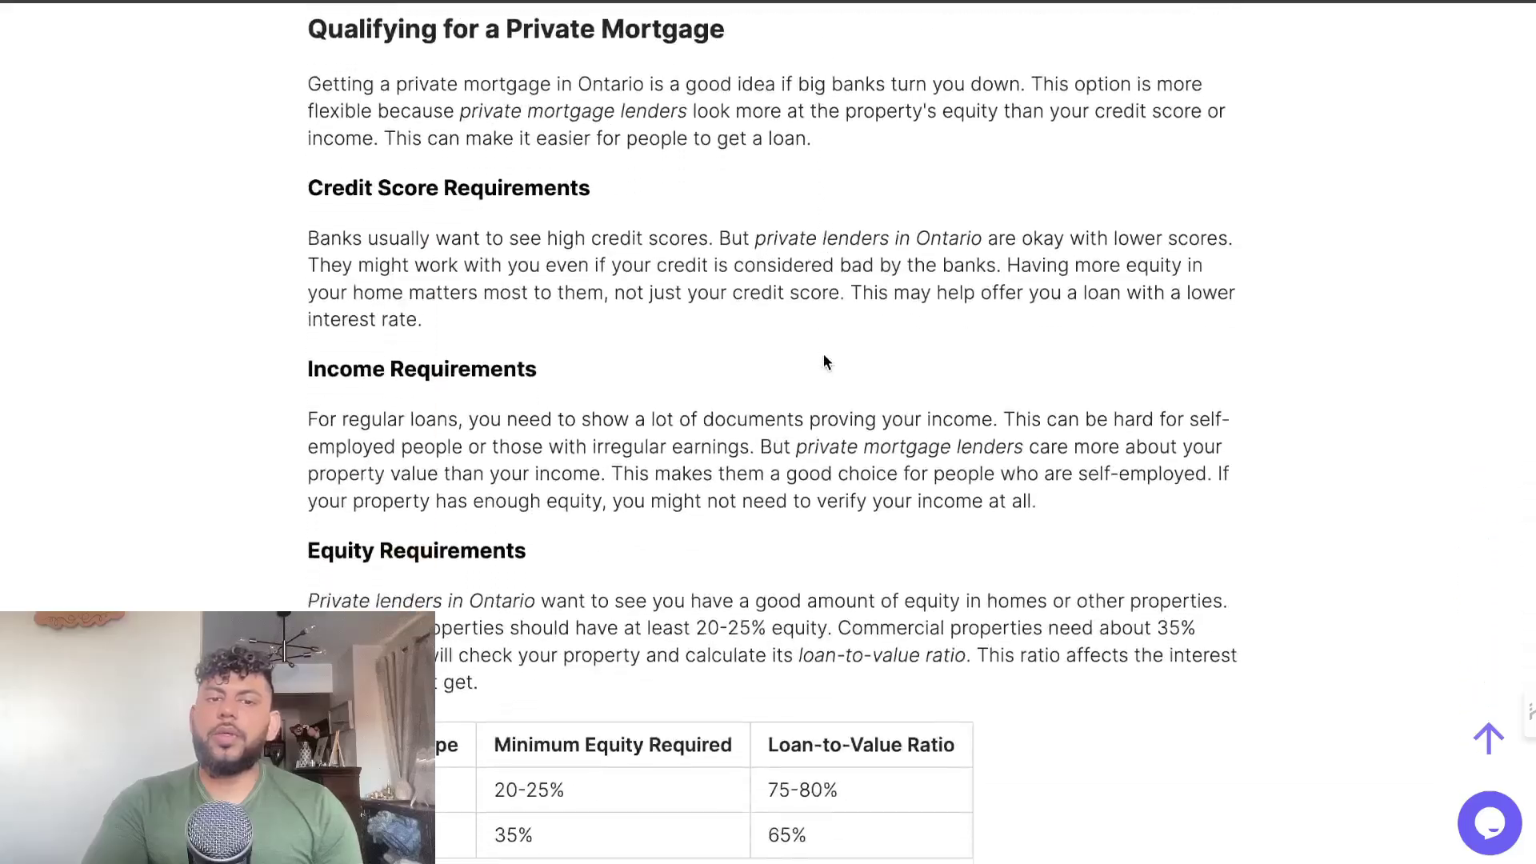
{"action": "scroll", "coordinate": [823, 362], "scroll_direction": "down", "scroll_amount": 20}
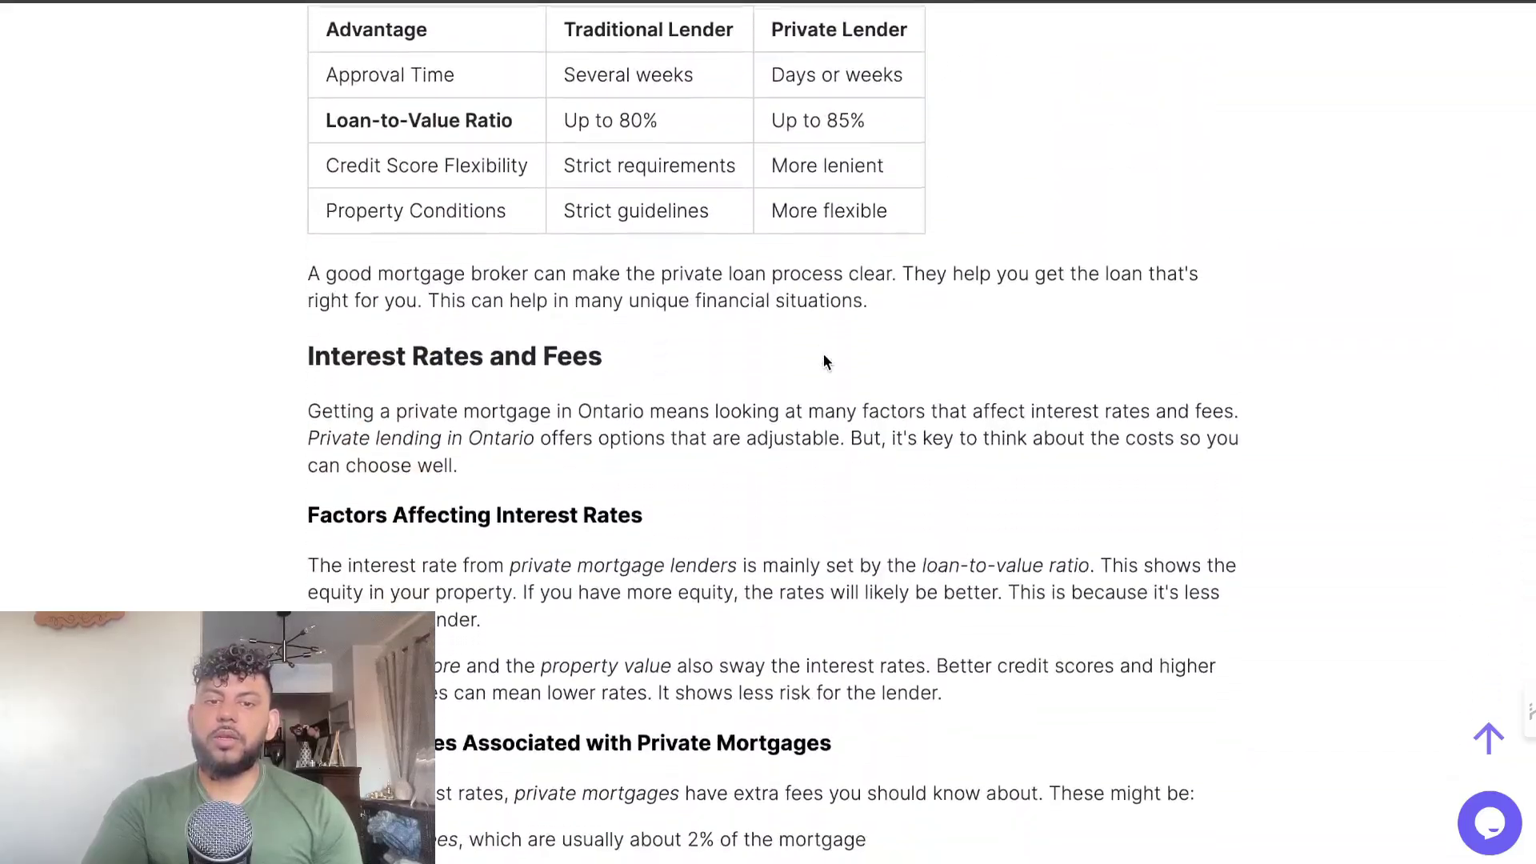
{"action": "scroll", "coordinate": [824, 358], "scroll_direction": "down", "scroll_amount": 5}
{"action": "scroll", "coordinate": [826, 353], "scroll_direction": "up", "scroll_amount": 20}
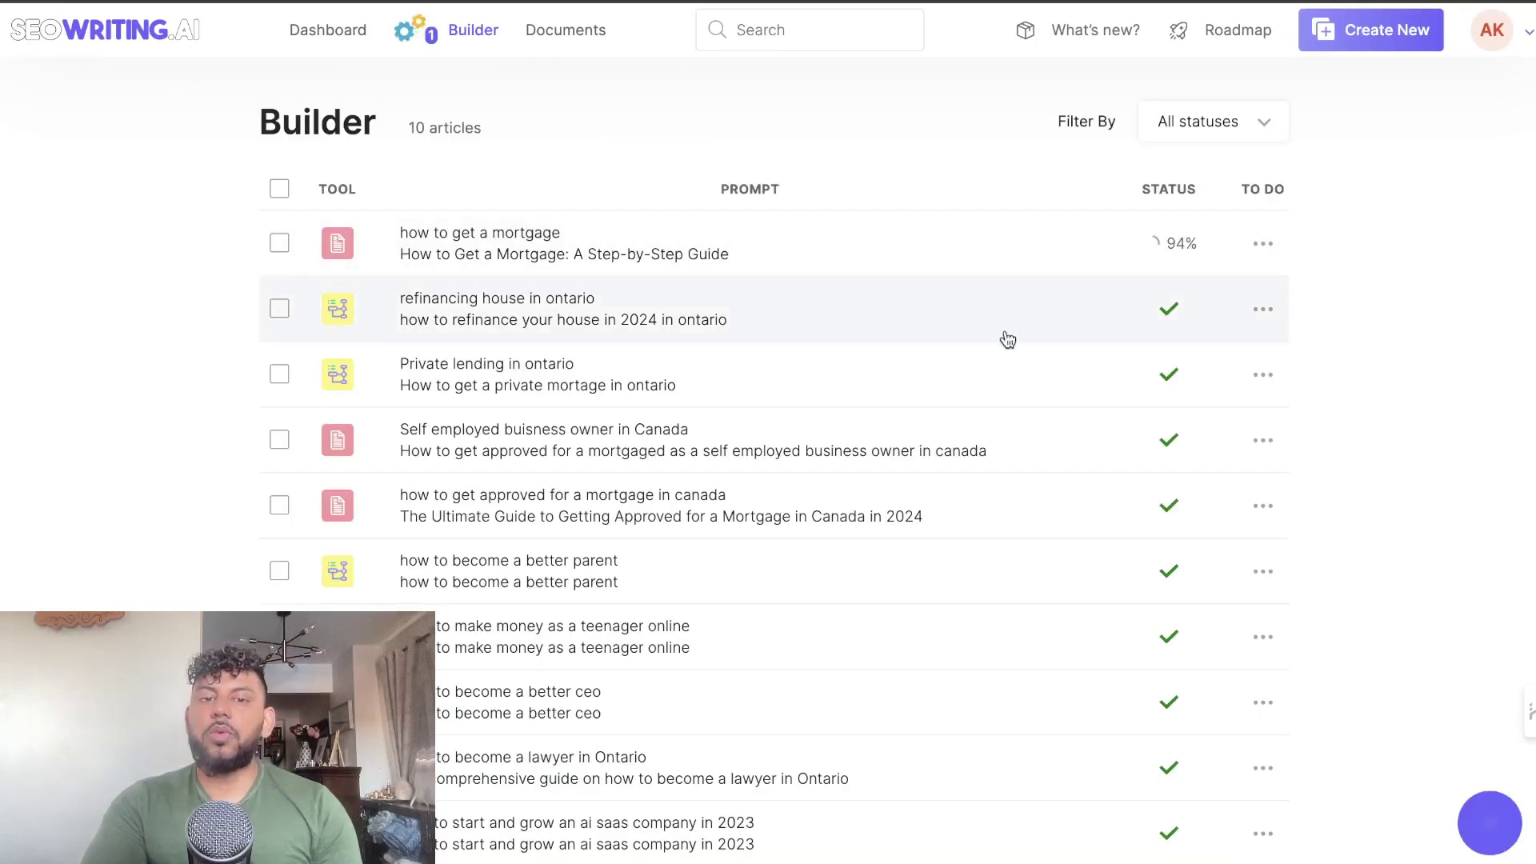
Open the 'Self employed buisness owner in Canada' article from the Builder list.
{"action": "left_click", "coordinate": [1009, 445]}
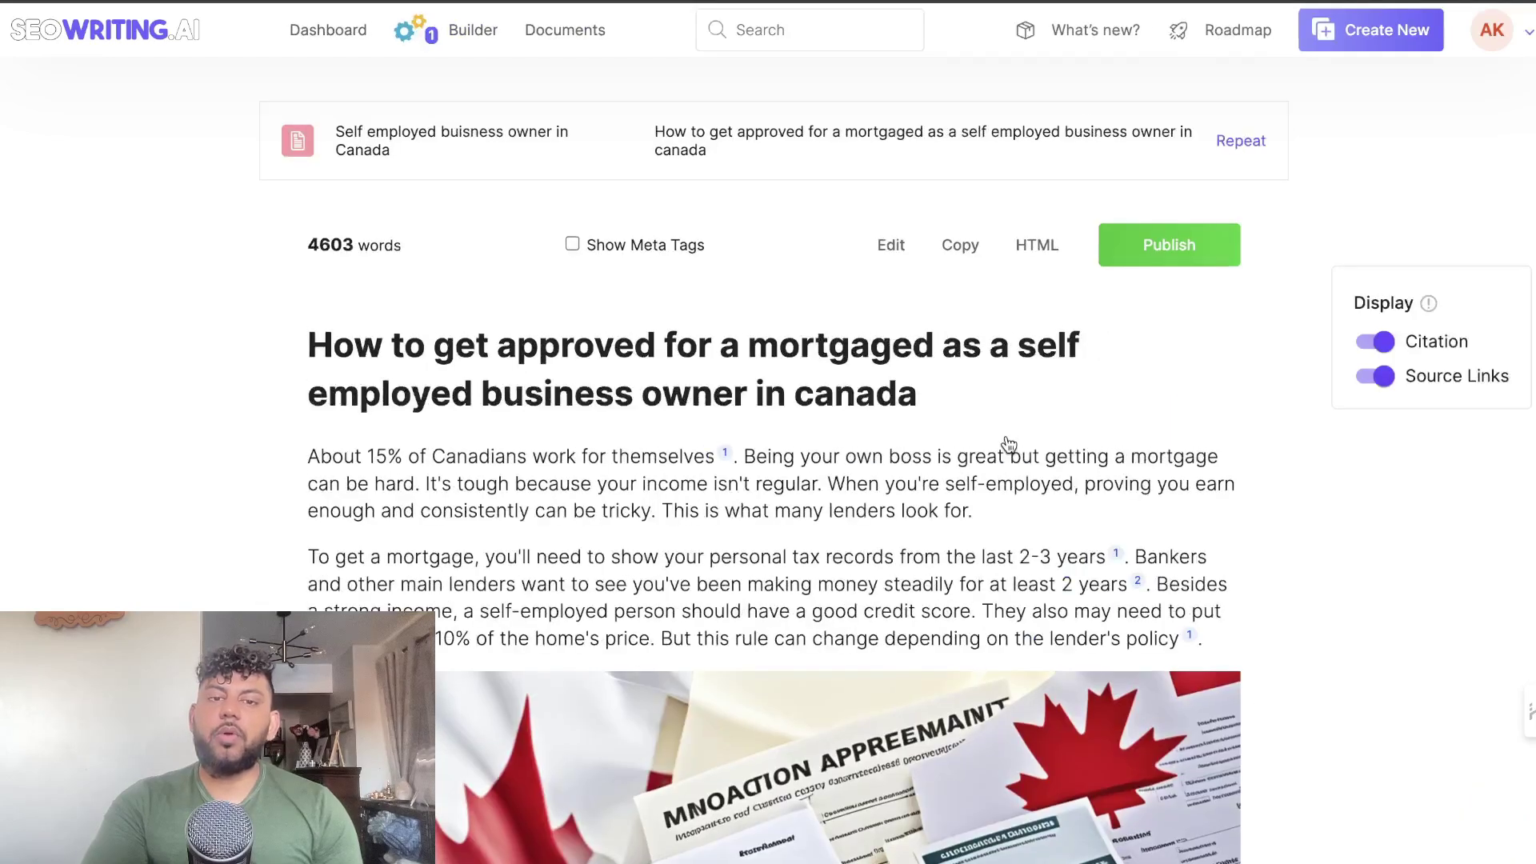
{"action": "scroll", "coordinate": [1009, 446], "scroll_direction": "down", "scroll_amount": 5}
{"action": "scroll", "coordinate": [1009, 446], "scroll_direction": "down", "scroll_amount": 7}
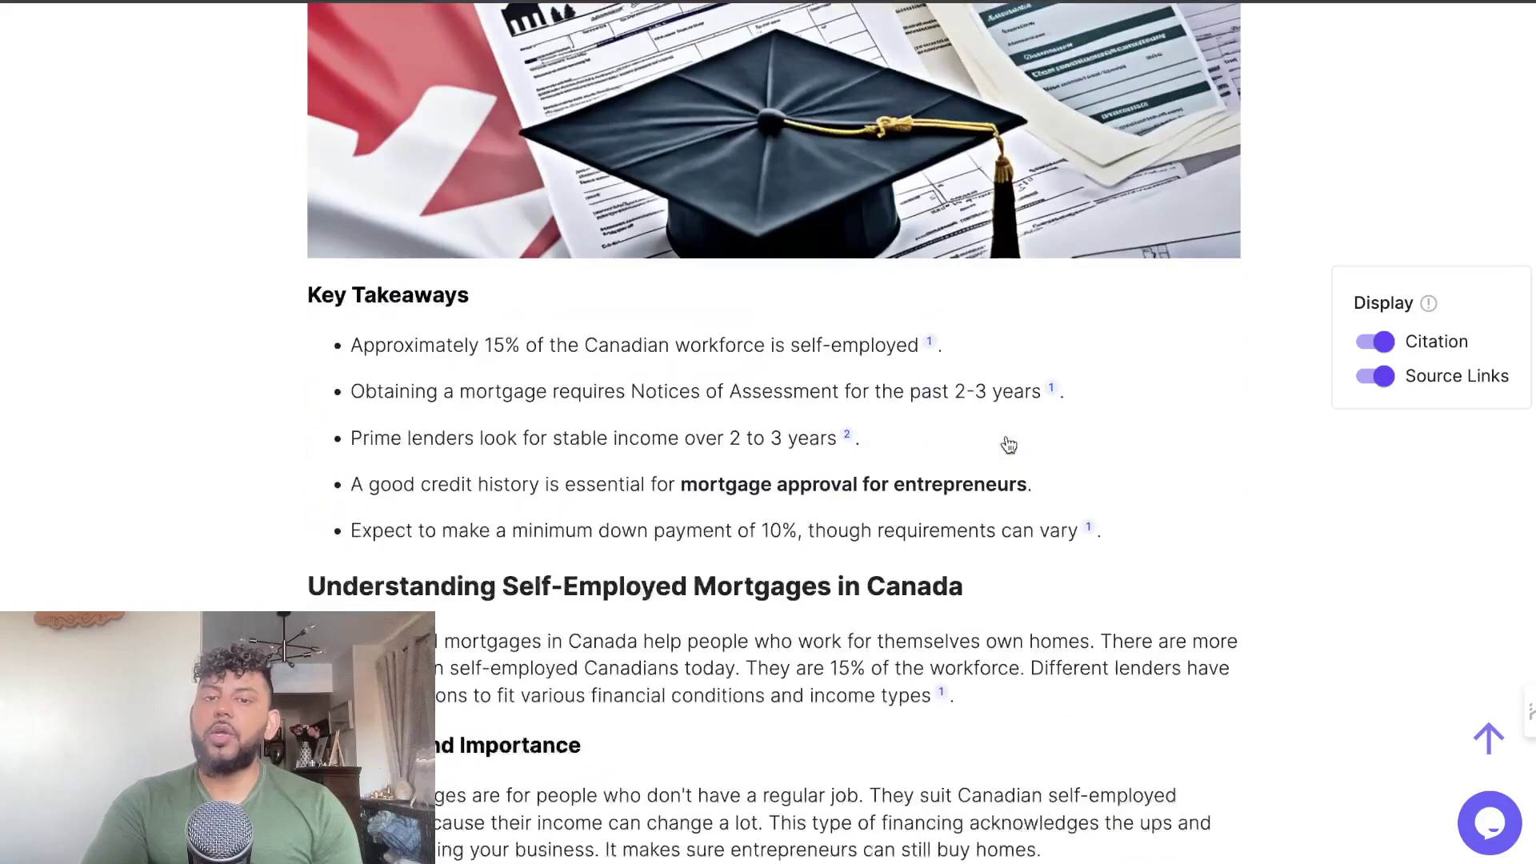
{"action": "scroll", "coordinate": [1008, 445], "scroll_direction": "down", "scroll_amount": 5}
{"action": "scroll", "coordinate": [850, 415], "scroll_direction": "up", "scroll_amount": 10}
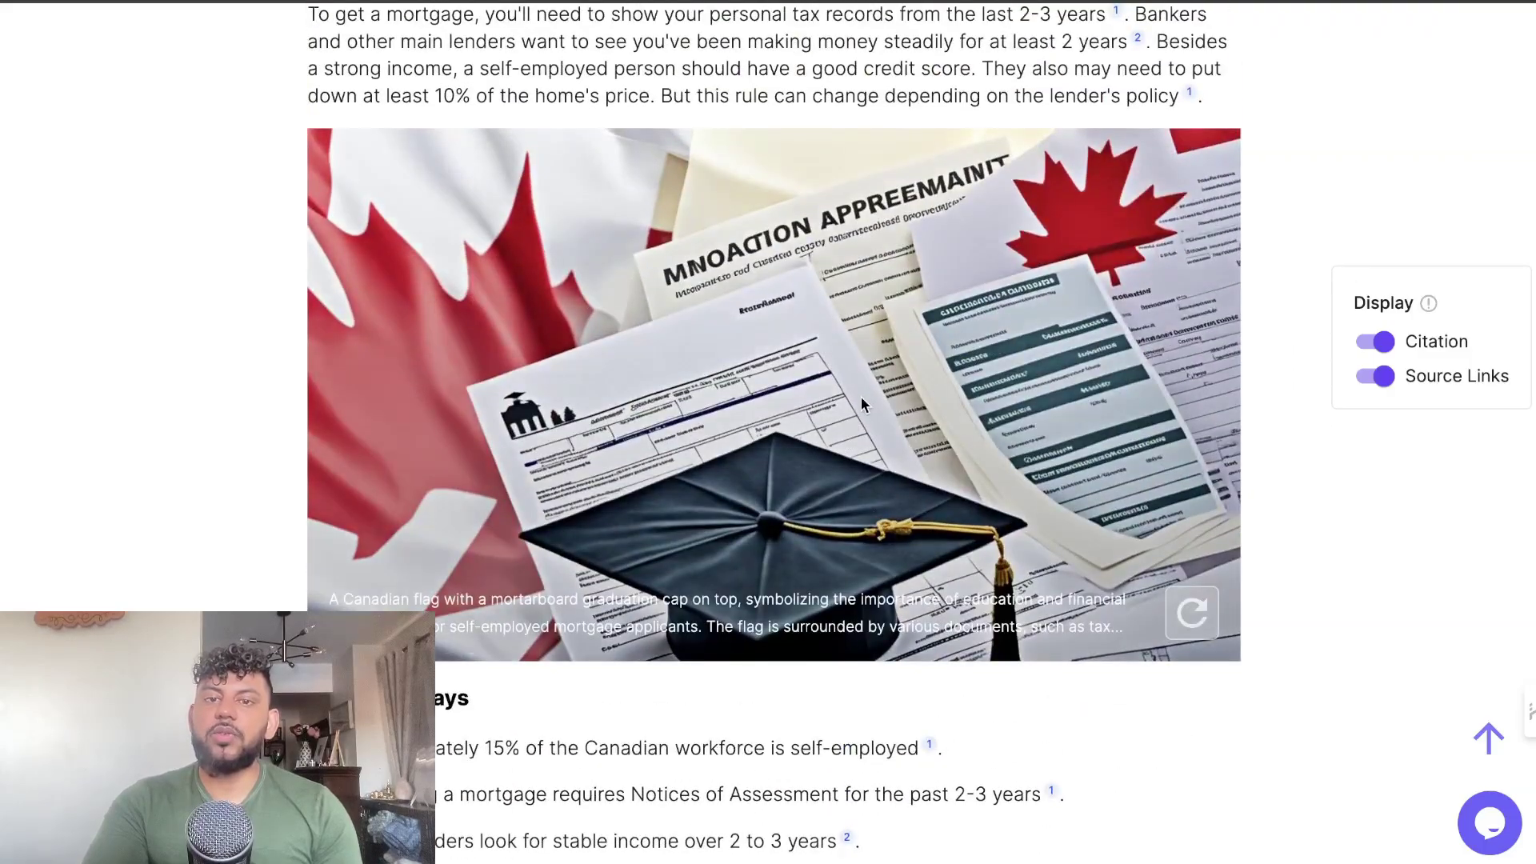
{"action": "scroll", "coordinate": [860, 404], "scroll_direction": "up", "scroll_amount": 4}
Review the 4603-word self-employed article down through its citations and source links.
{"action": "scroll", "coordinate": [755, 509], "scroll_direction": "down", "scroll_amount": 4}
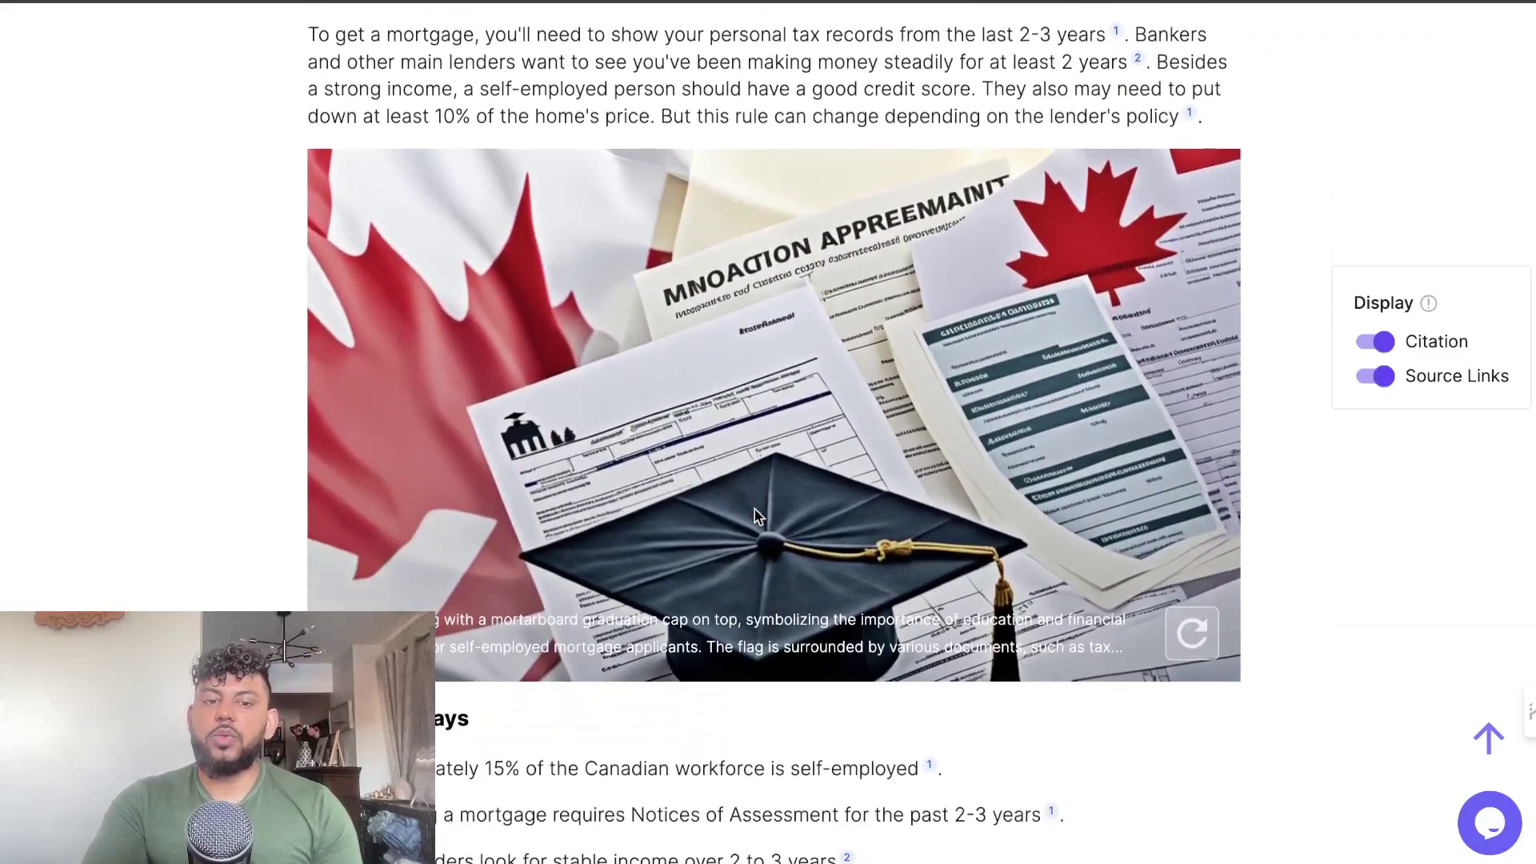
{"action": "scroll", "coordinate": [755, 512], "scroll_direction": "down", "scroll_amount": 1}
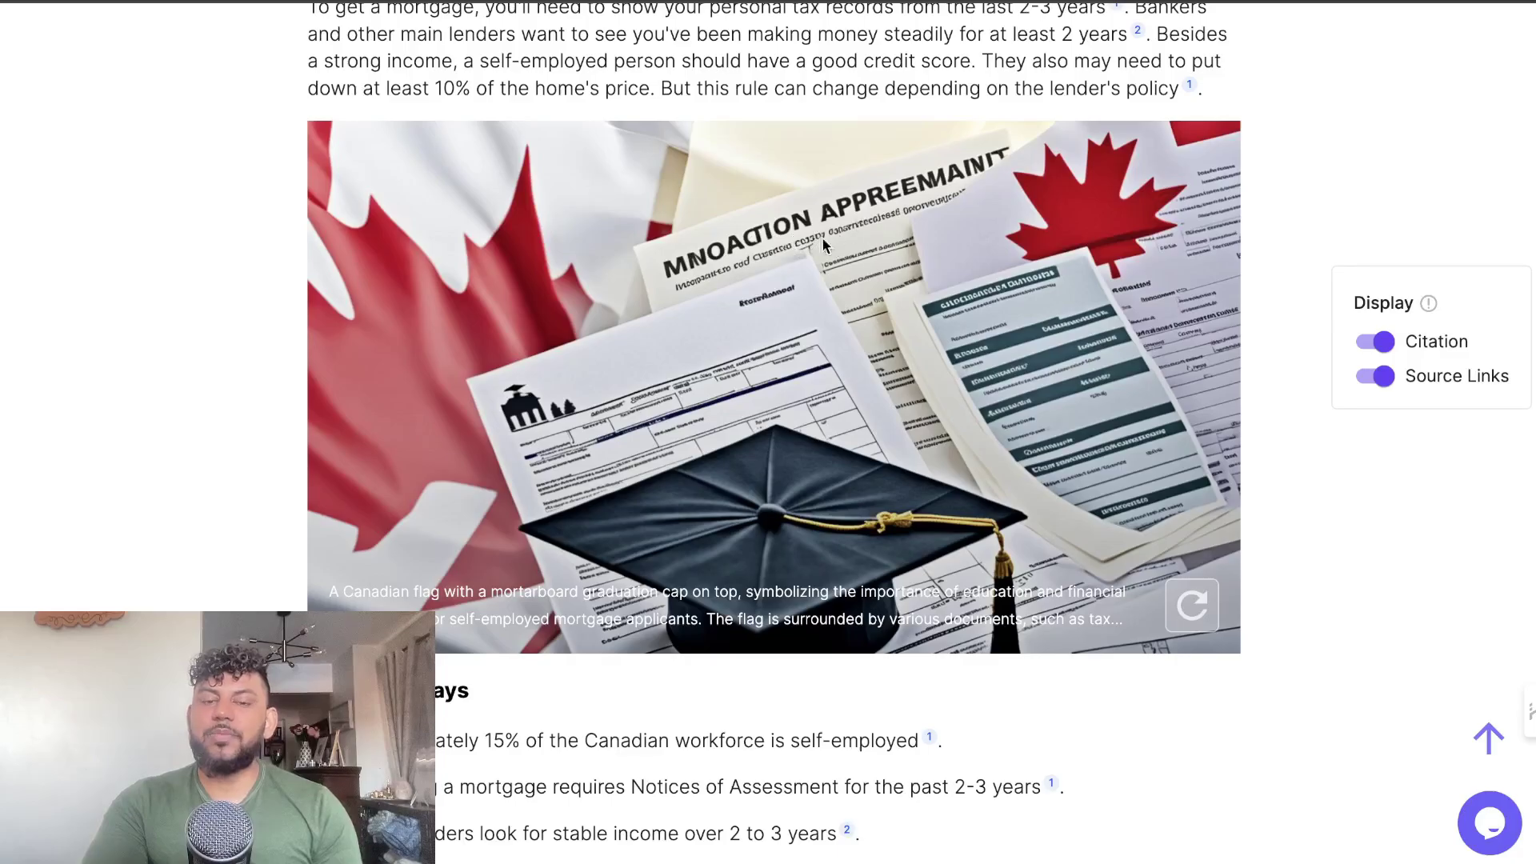
{"action": "scroll", "coordinate": [833, 236], "scroll_direction": "down", "scroll_amount": 15}
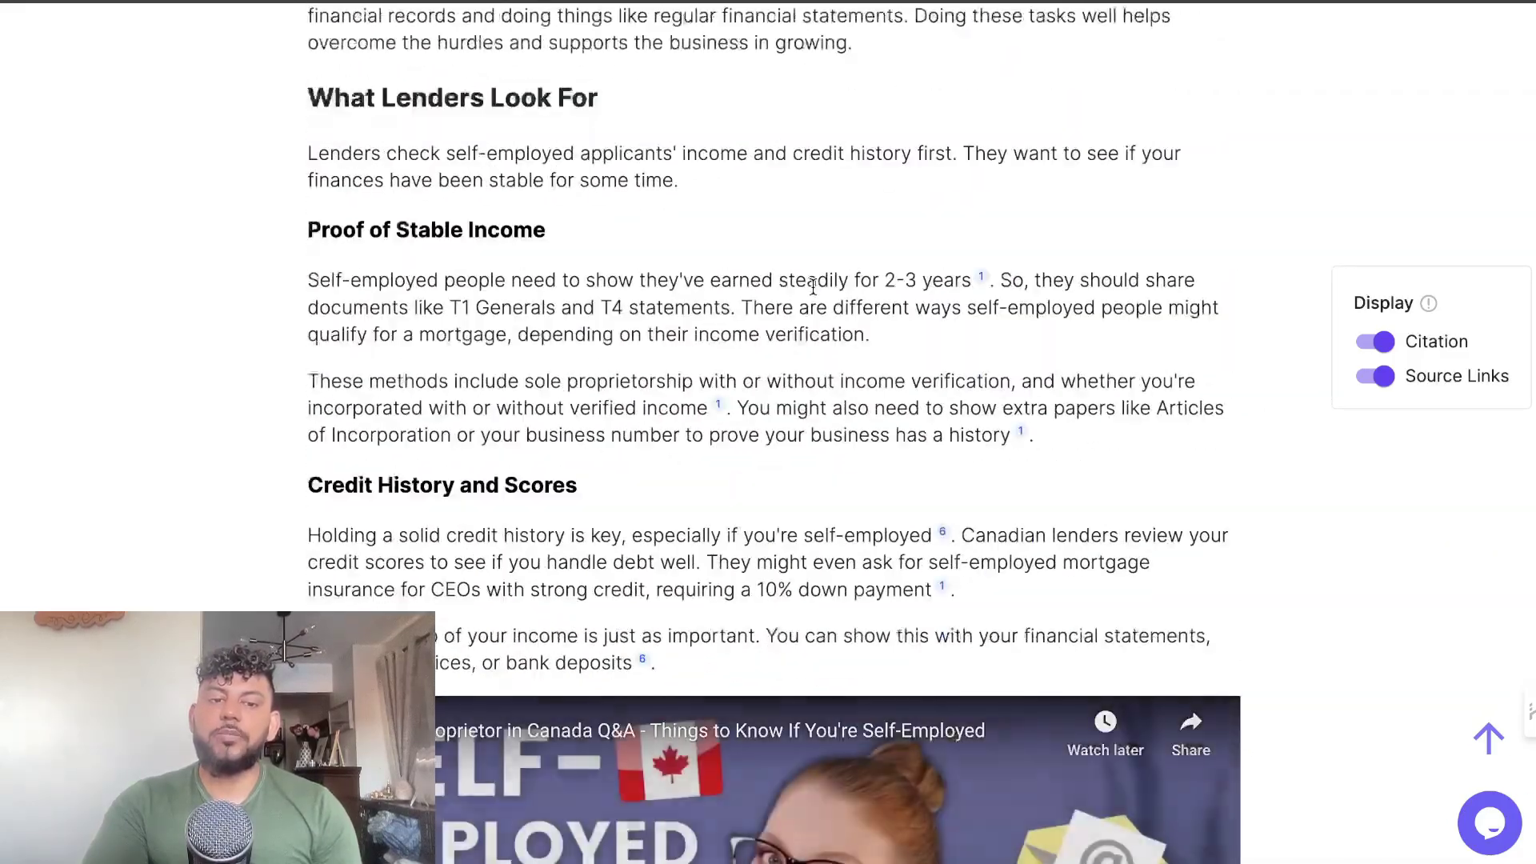
{"action": "scroll", "coordinate": [813, 285], "scroll_direction": "down", "scroll_amount": 8}
{"action": "scroll", "coordinate": [758, 301], "scroll_direction": "up", "scroll_amount": 7}
{"action": "scroll", "coordinate": [759, 301], "scroll_direction": "down", "scroll_amount": 14}
{"action": "scroll", "coordinate": [758, 301], "scroll_direction": "down", "scroll_amount": 20}
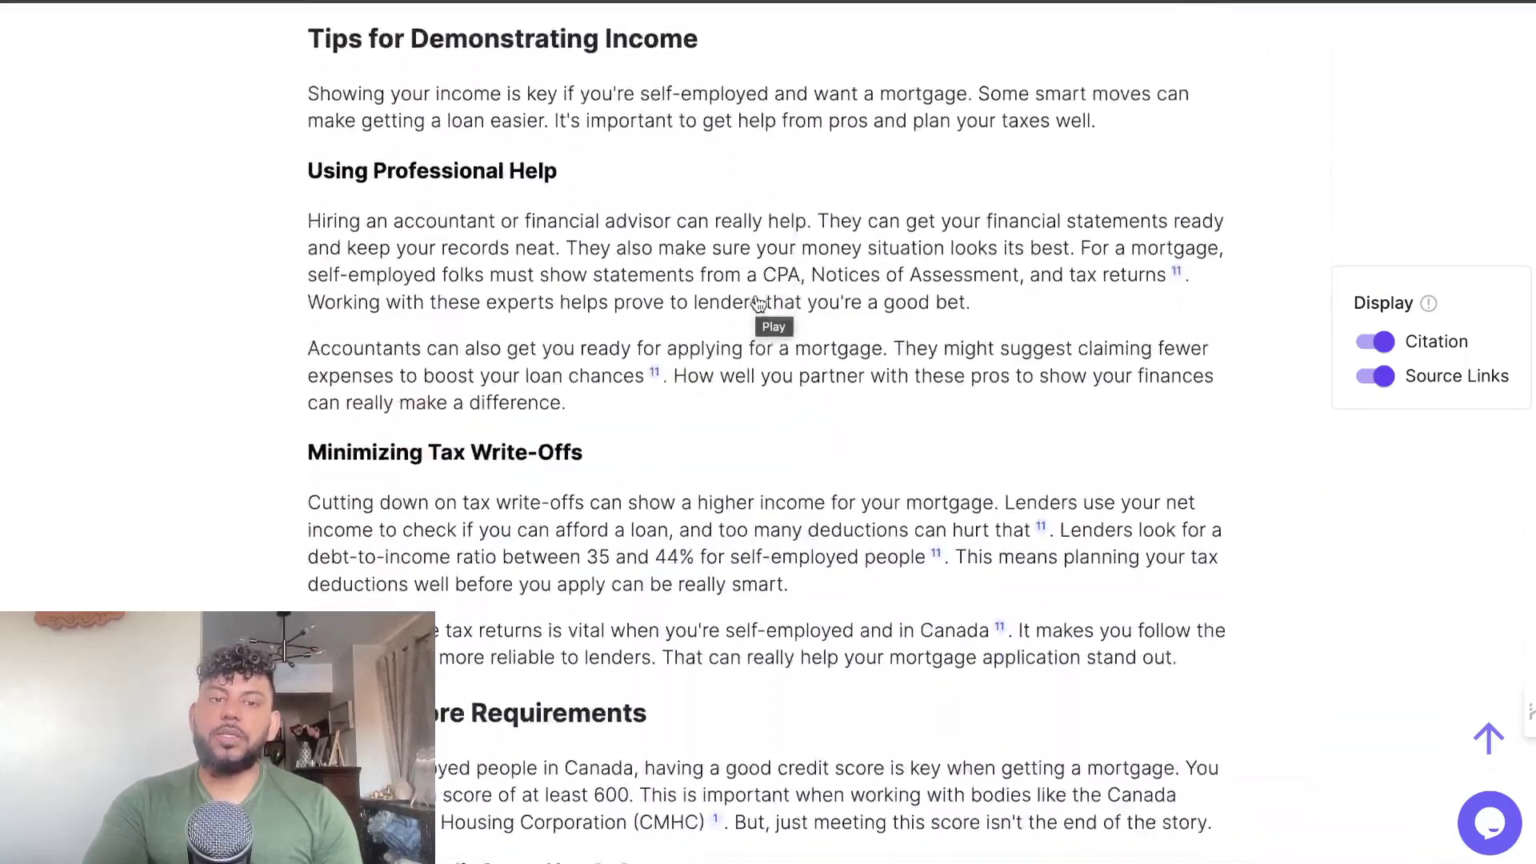
{"action": "scroll", "coordinate": [758, 300], "scroll_direction": "down", "scroll_amount": 20}
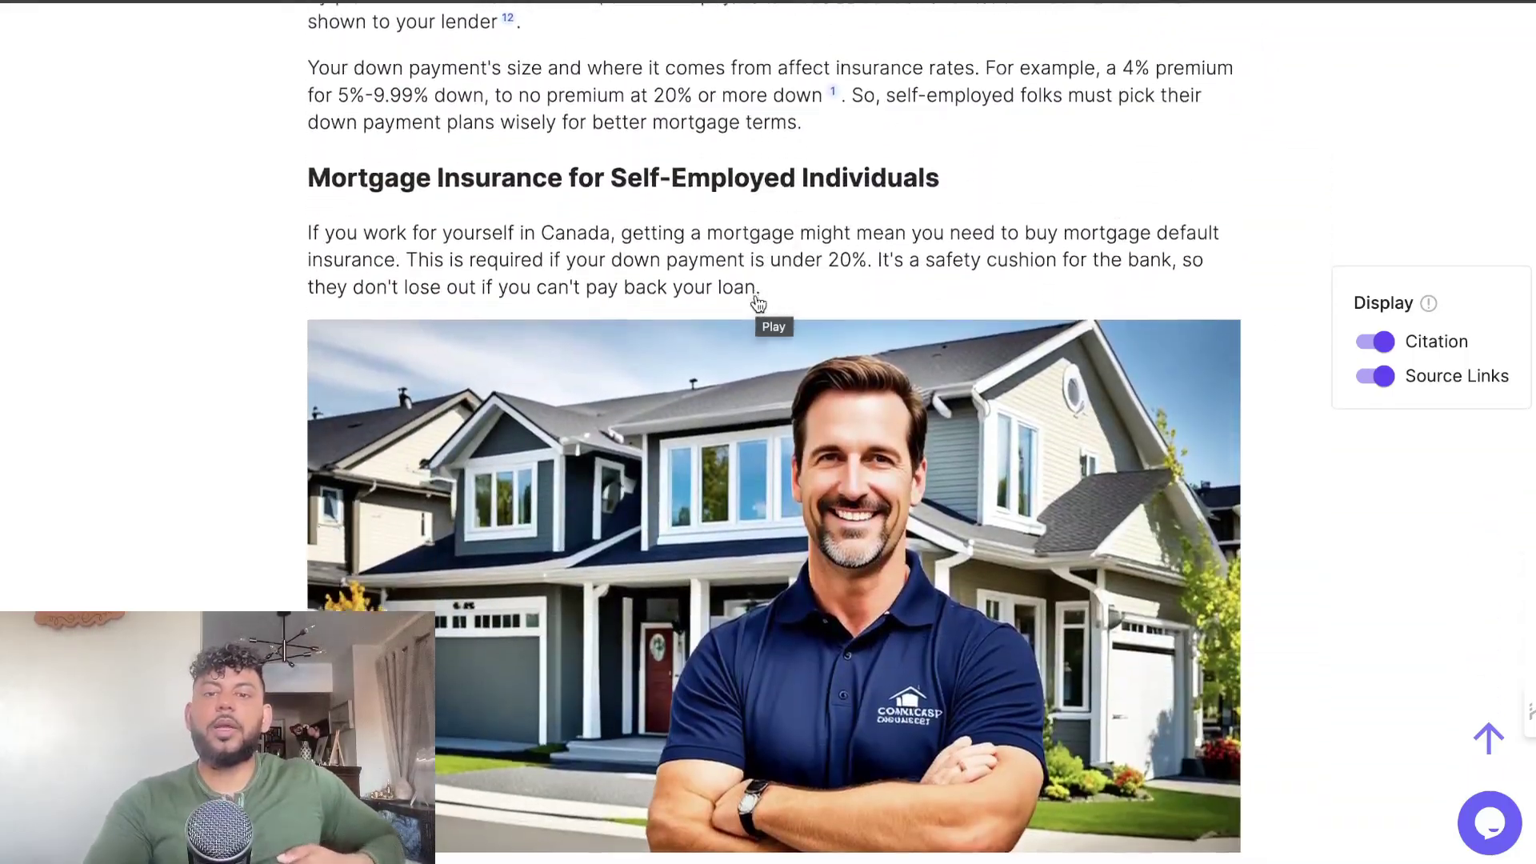
{"action": "scroll", "coordinate": [758, 304], "scroll_direction": "down", "scroll_amount": 20}
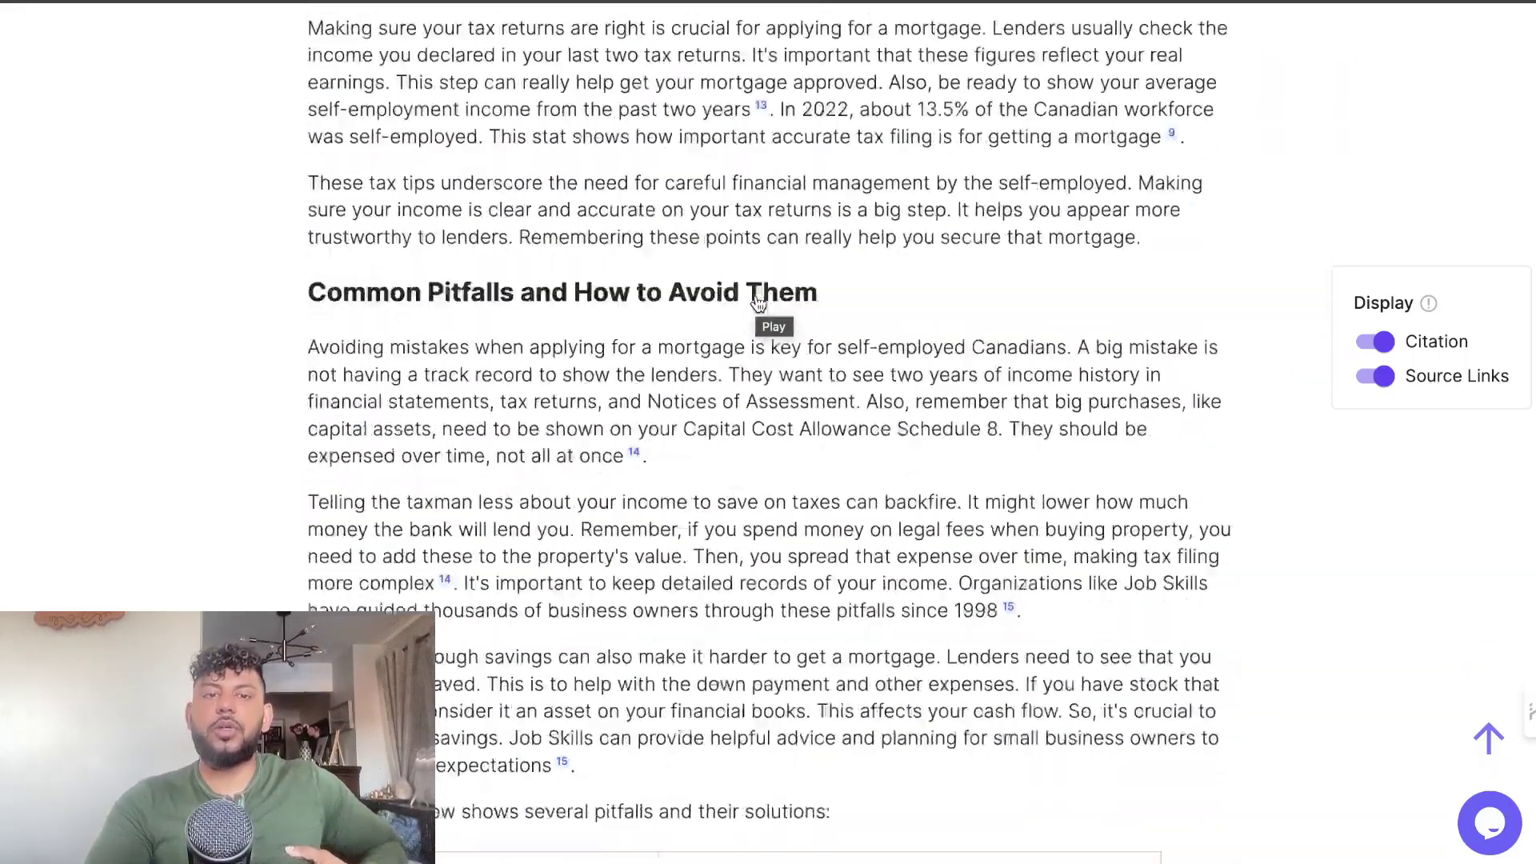
{"action": "scroll", "coordinate": [759, 303], "scroll_direction": "down", "scroll_amount": 20}
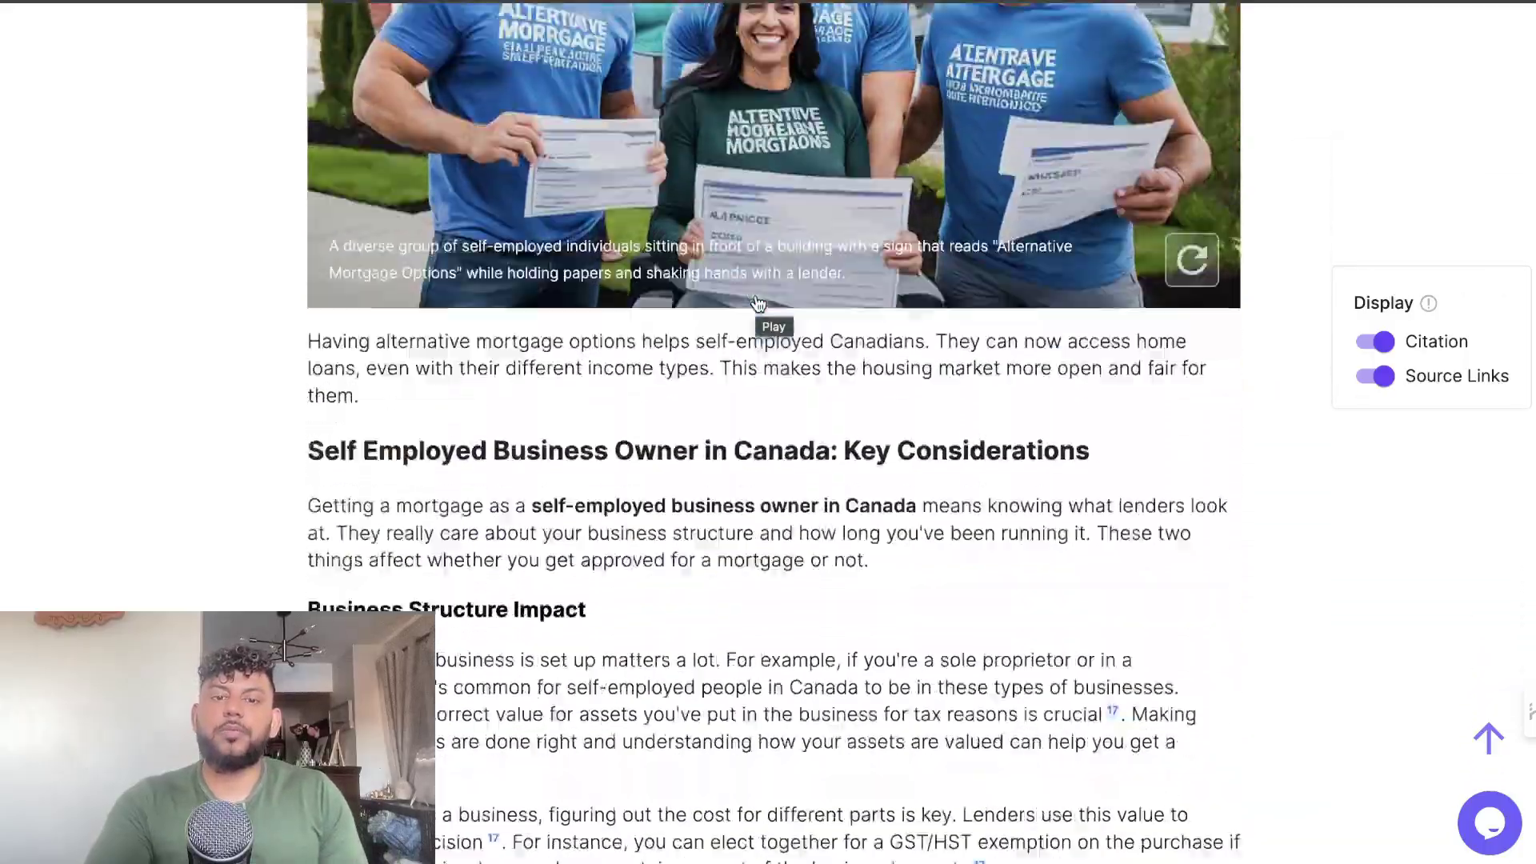
{"action": "scroll", "coordinate": [758, 303], "scroll_direction": "up", "scroll_amount": 20}
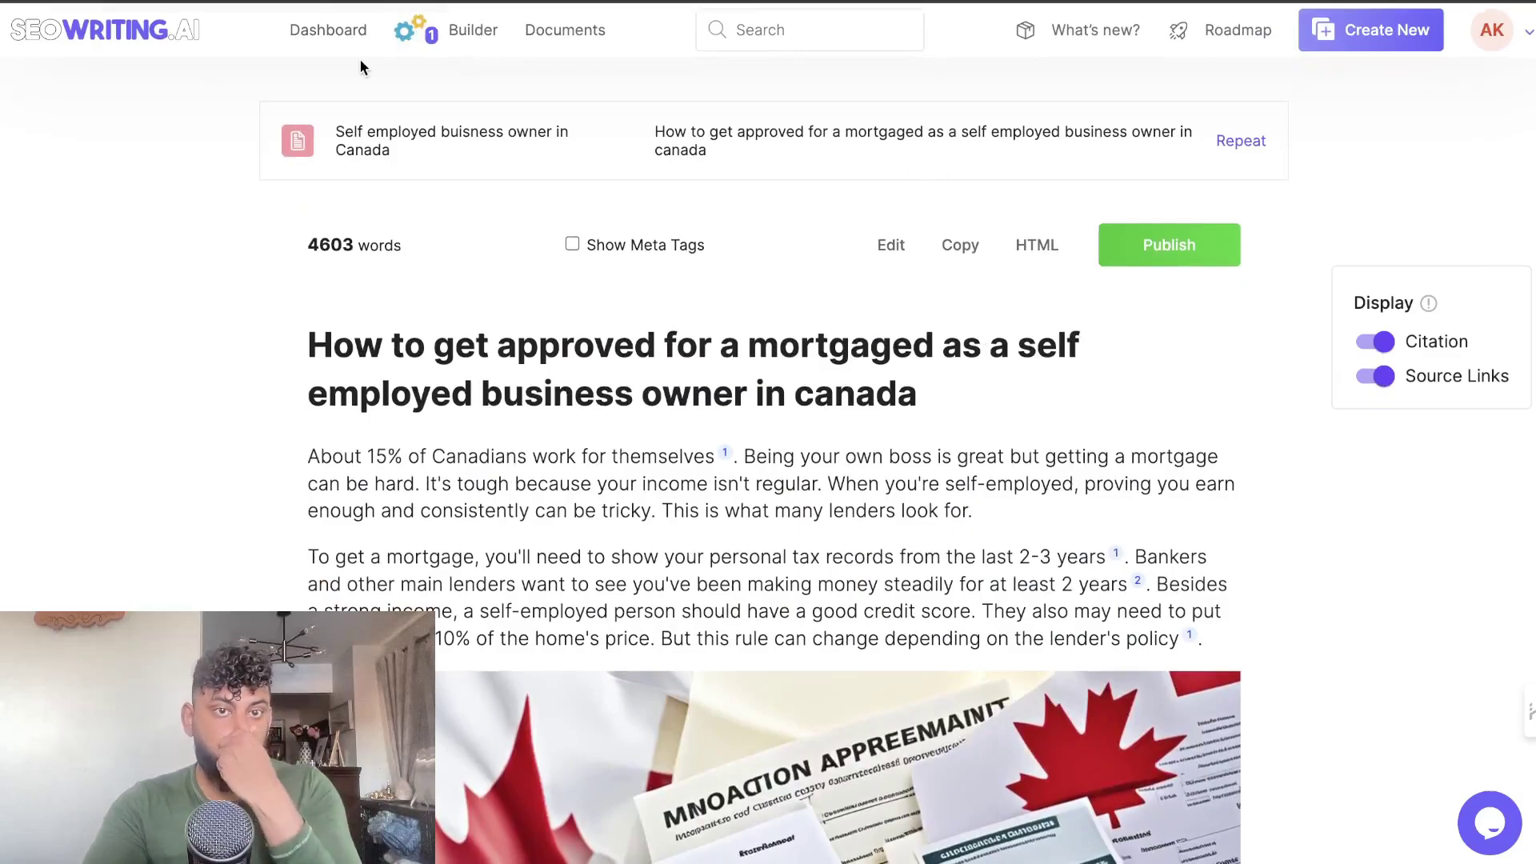
Return to the Builder list and open the 'How to Get a Mortgage: A Step-by-Step Guide' article.
{"action": "left_click", "coordinate": [471, 30]}
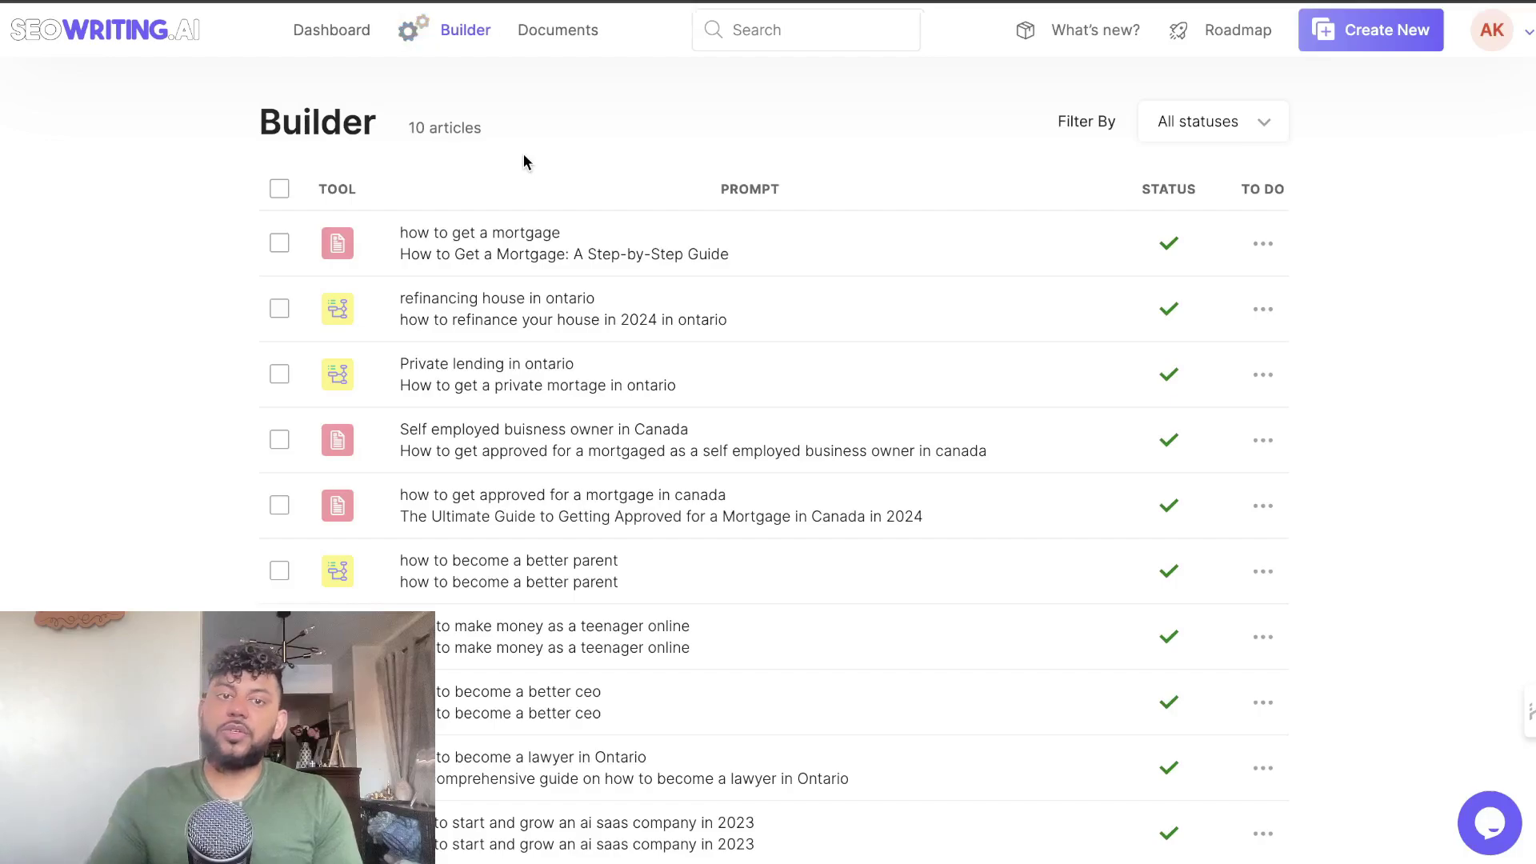
{"action": "left_click", "coordinate": [489, 241]}
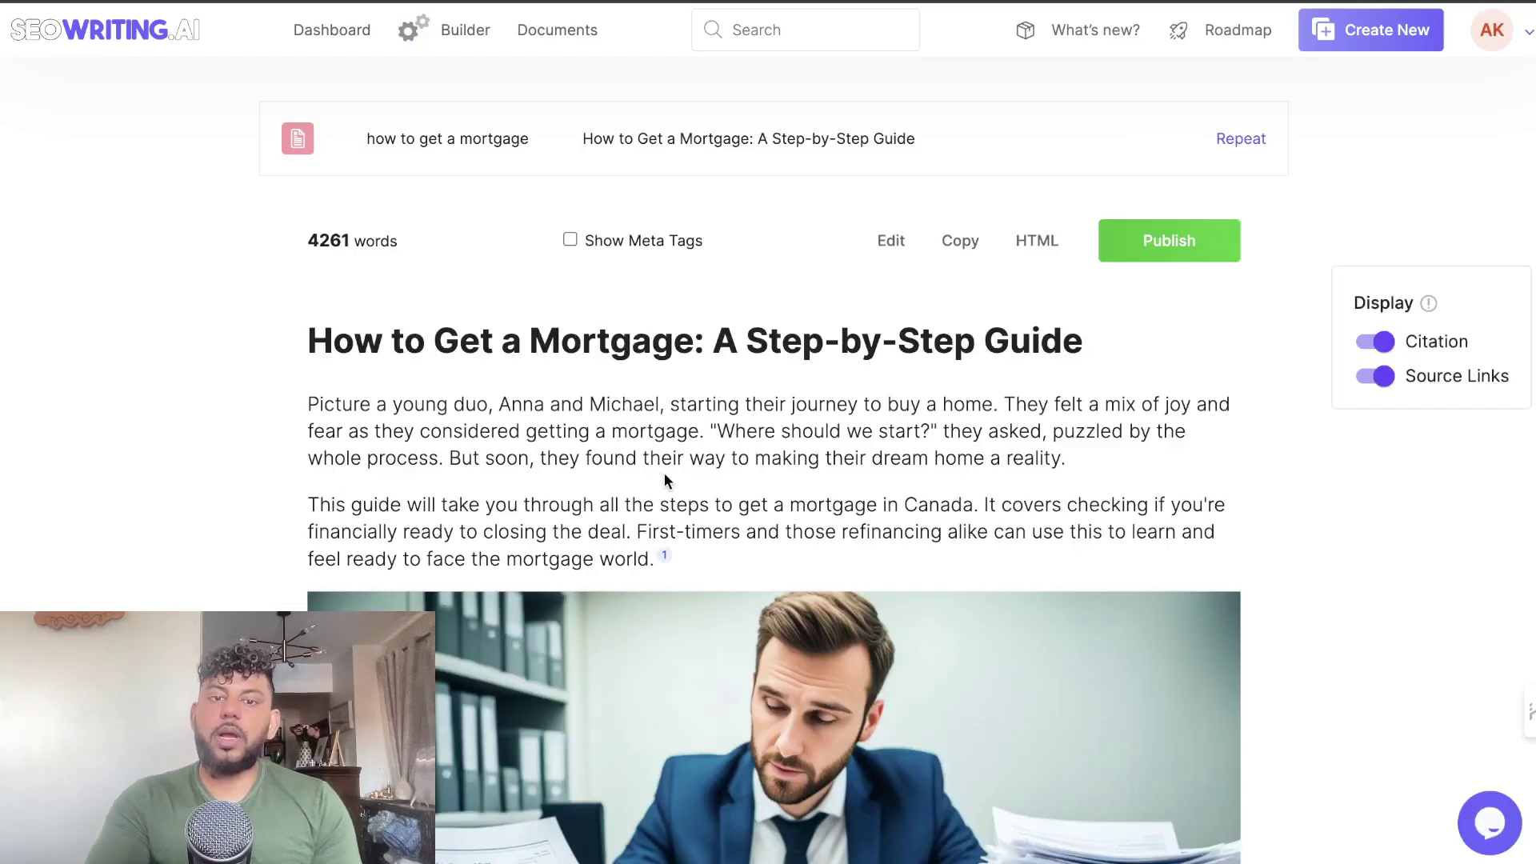
{"action": "scroll", "coordinate": [667, 468], "scroll_direction": "down", "scroll_amount": 1}
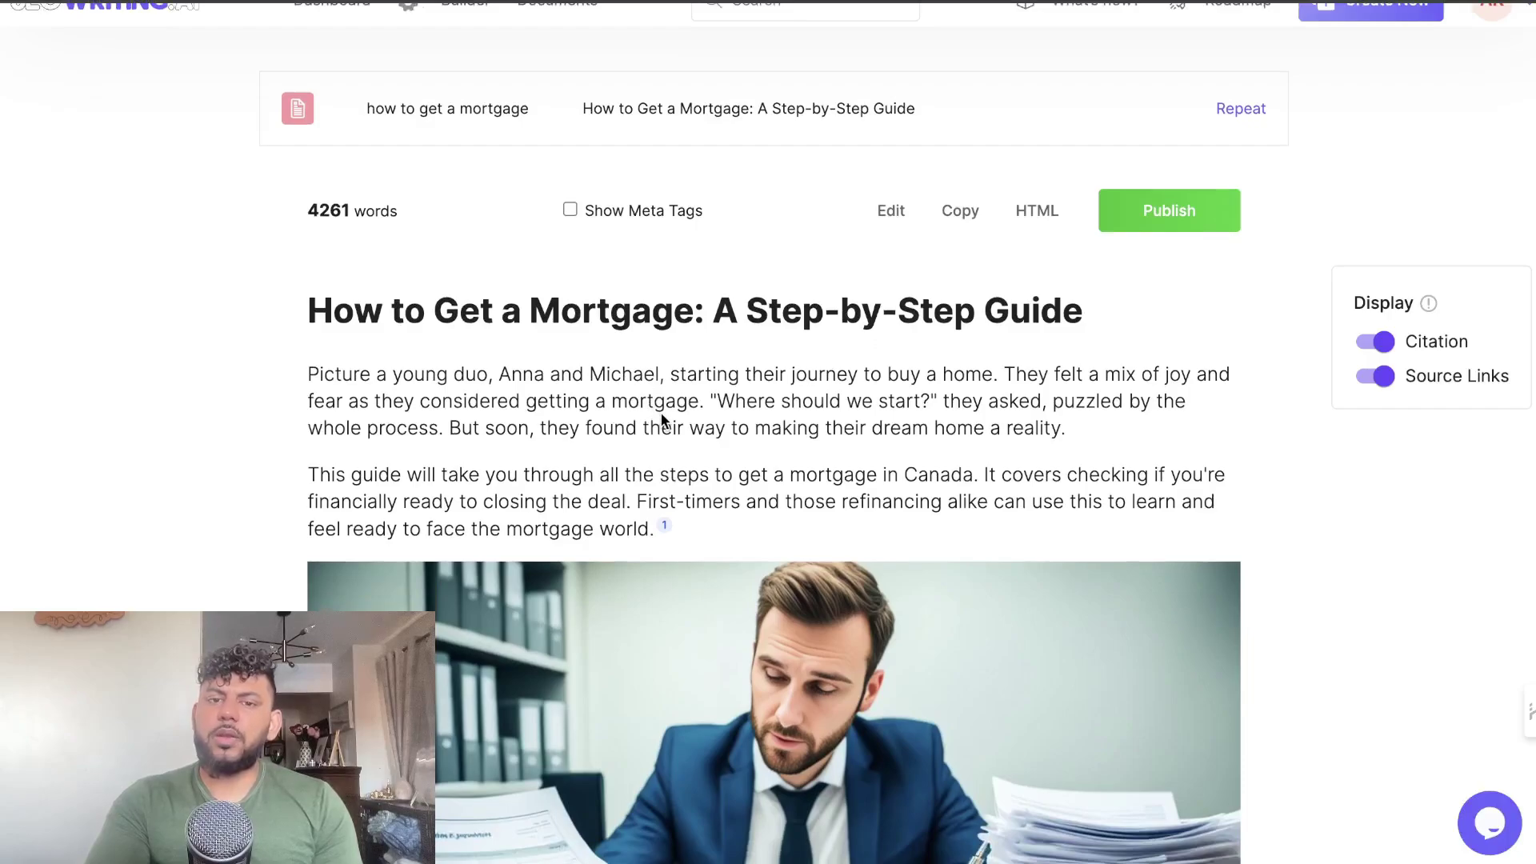
{"action": "scroll", "coordinate": [623, 412], "scroll_direction": "down", "scroll_amount": 1}
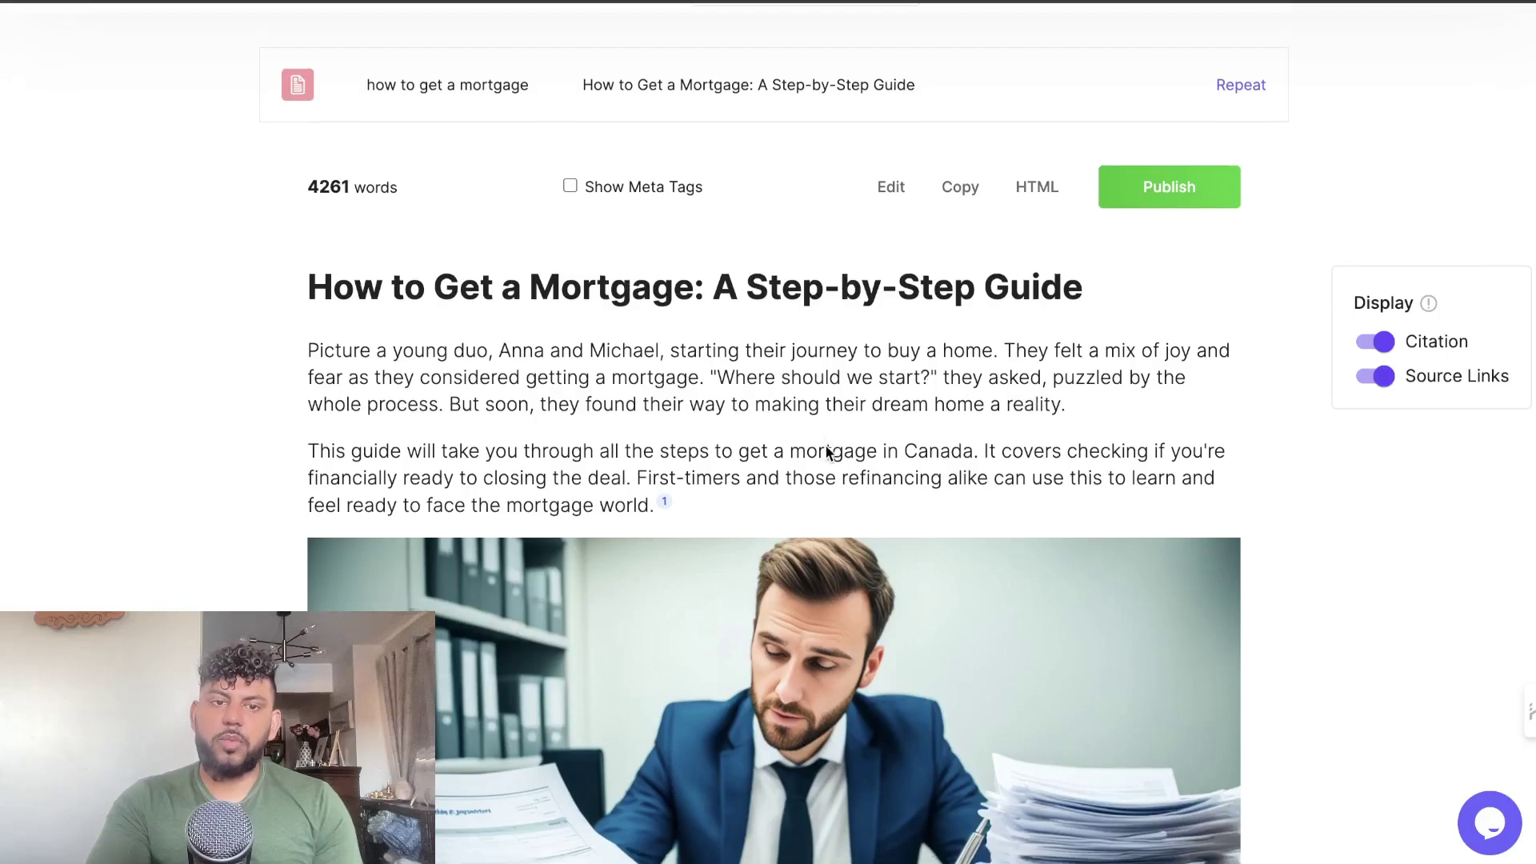
Review the 4261-word mortgage guide down to its Source Links and back up.
{"action": "scroll", "coordinate": [826, 449], "scroll_direction": "down", "scroll_amount": 10}
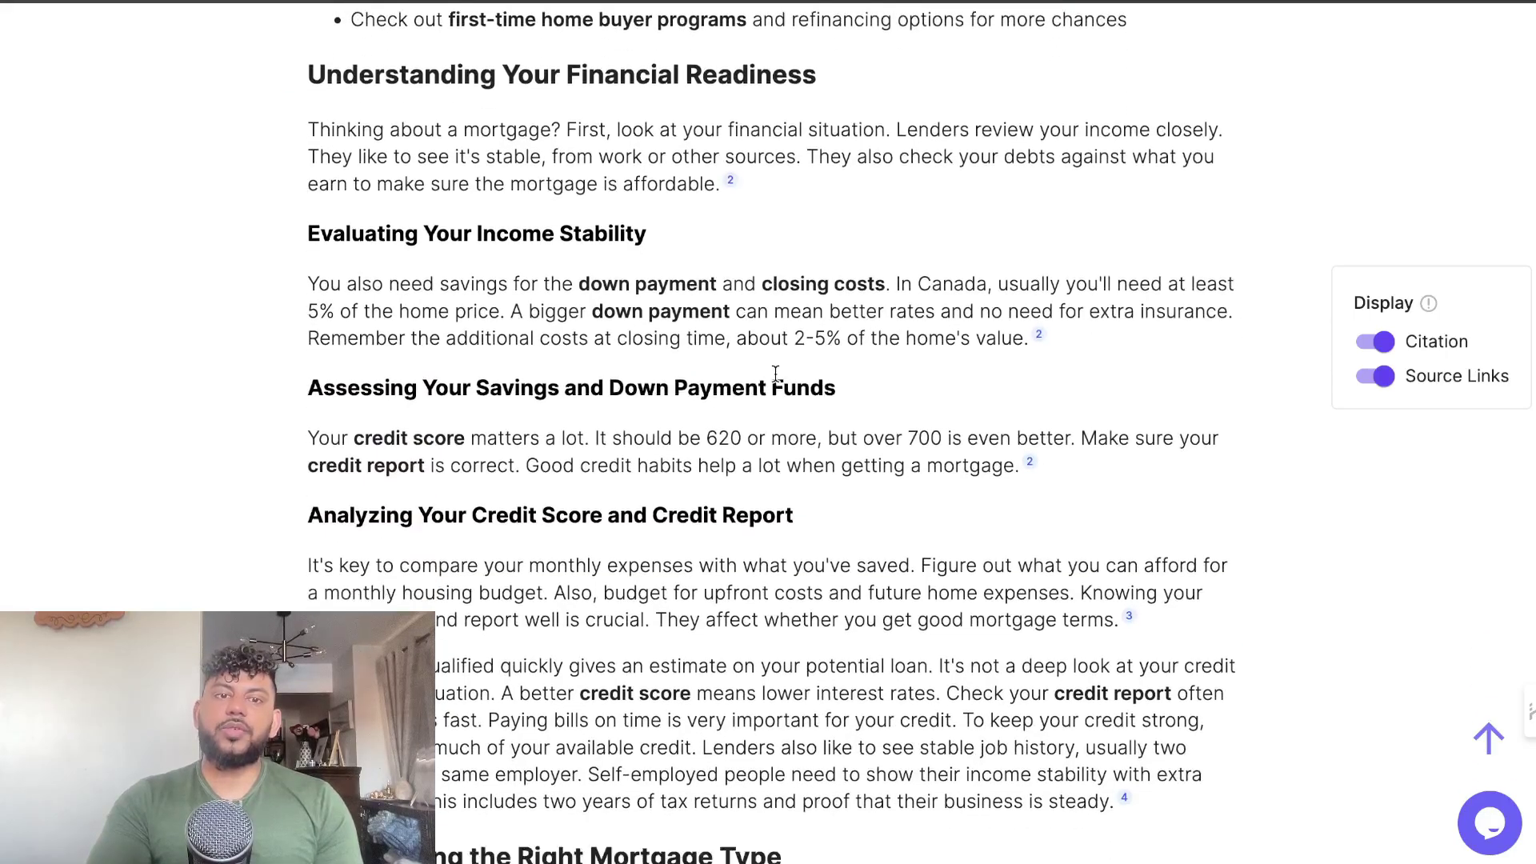
{"action": "scroll", "coordinate": [774, 373], "scroll_direction": "down", "scroll_amount": 15}
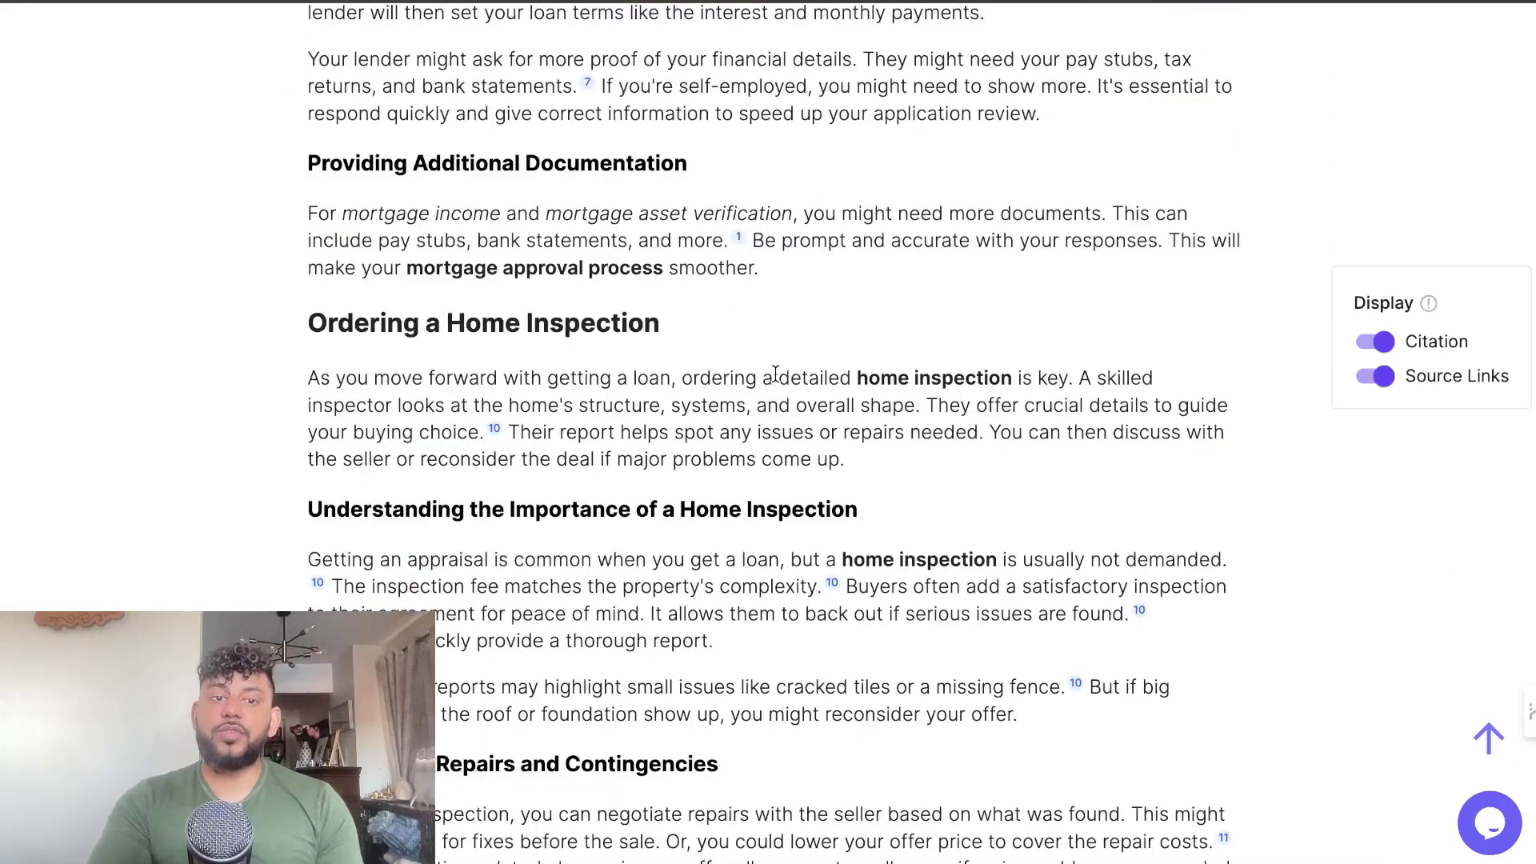
{"action": "scroll", "coordinate": [774, 373], "scroll_direction": "down", "scroll_amount": 15}
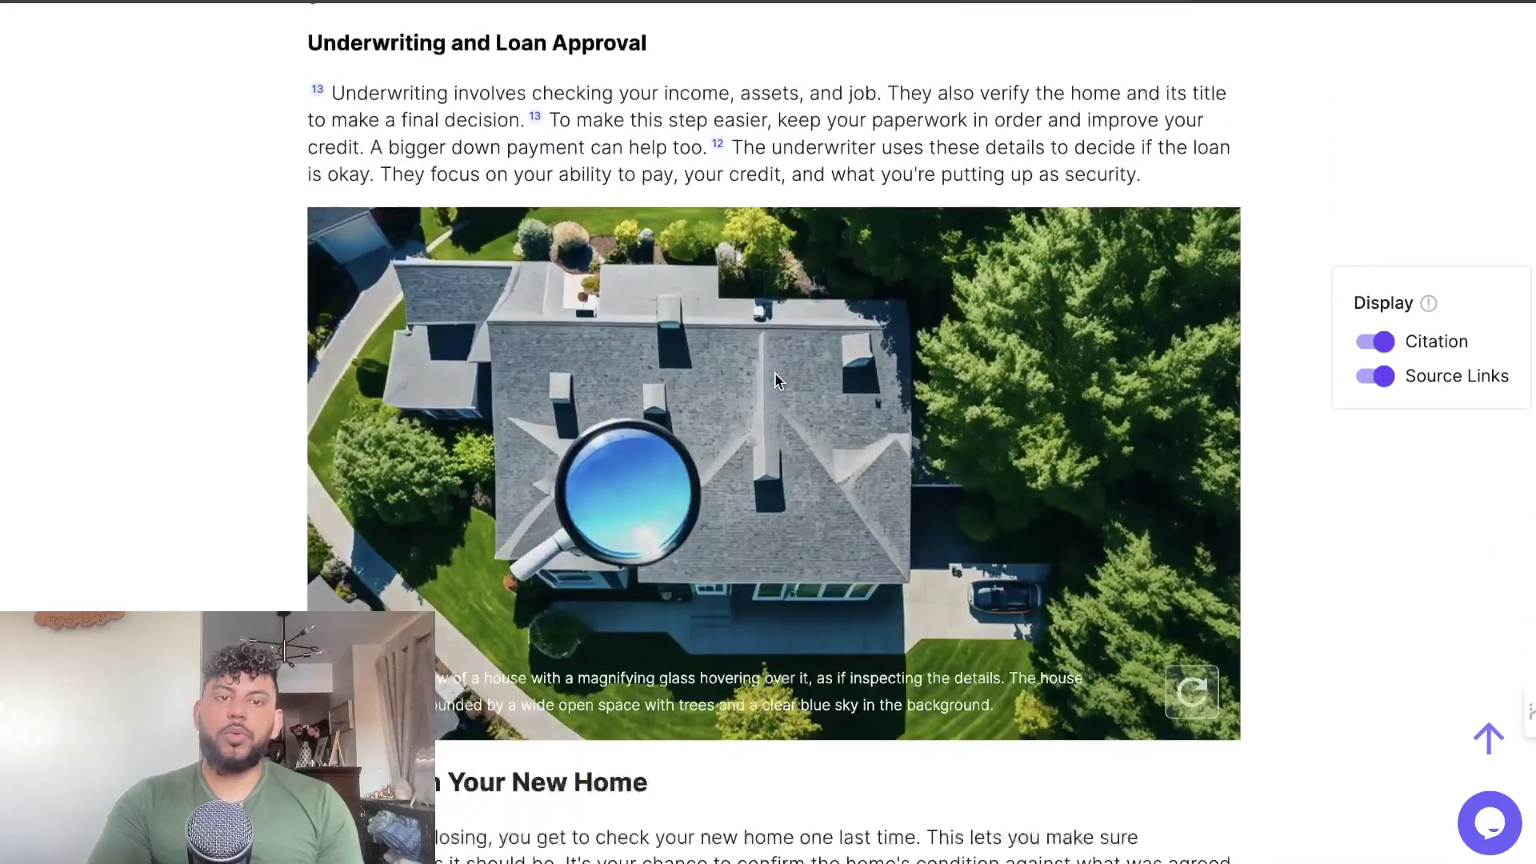
{"action": "scroll", "coordinate": [774, 374], "scroll_direction": "down", "scroll_amount": 15}
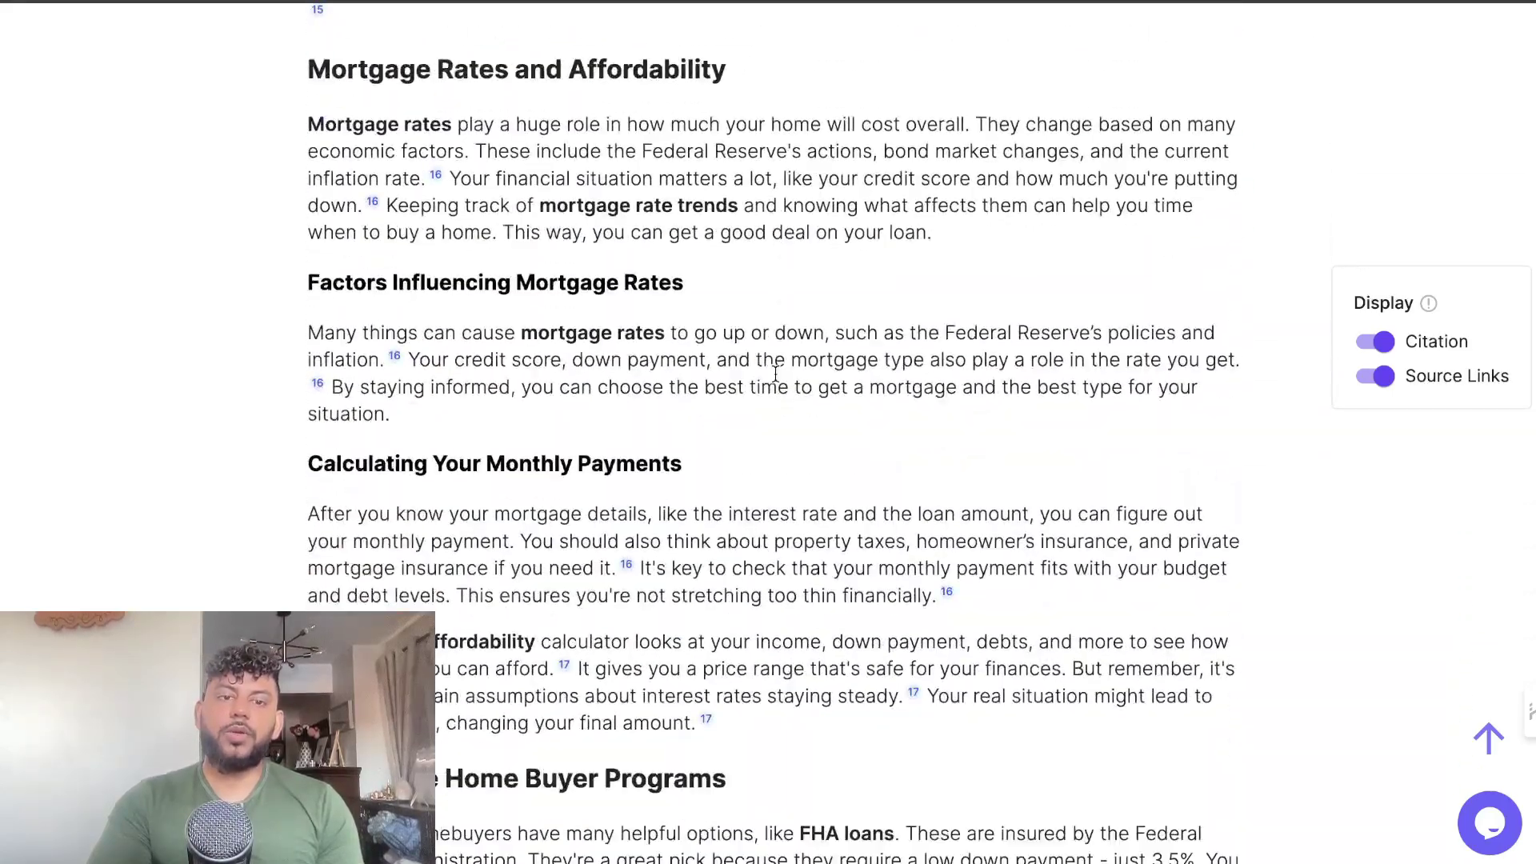
{"action": "scroll", "coordinate": [774, 373], "scroll_direction": "down", "scroll_amount": 15}
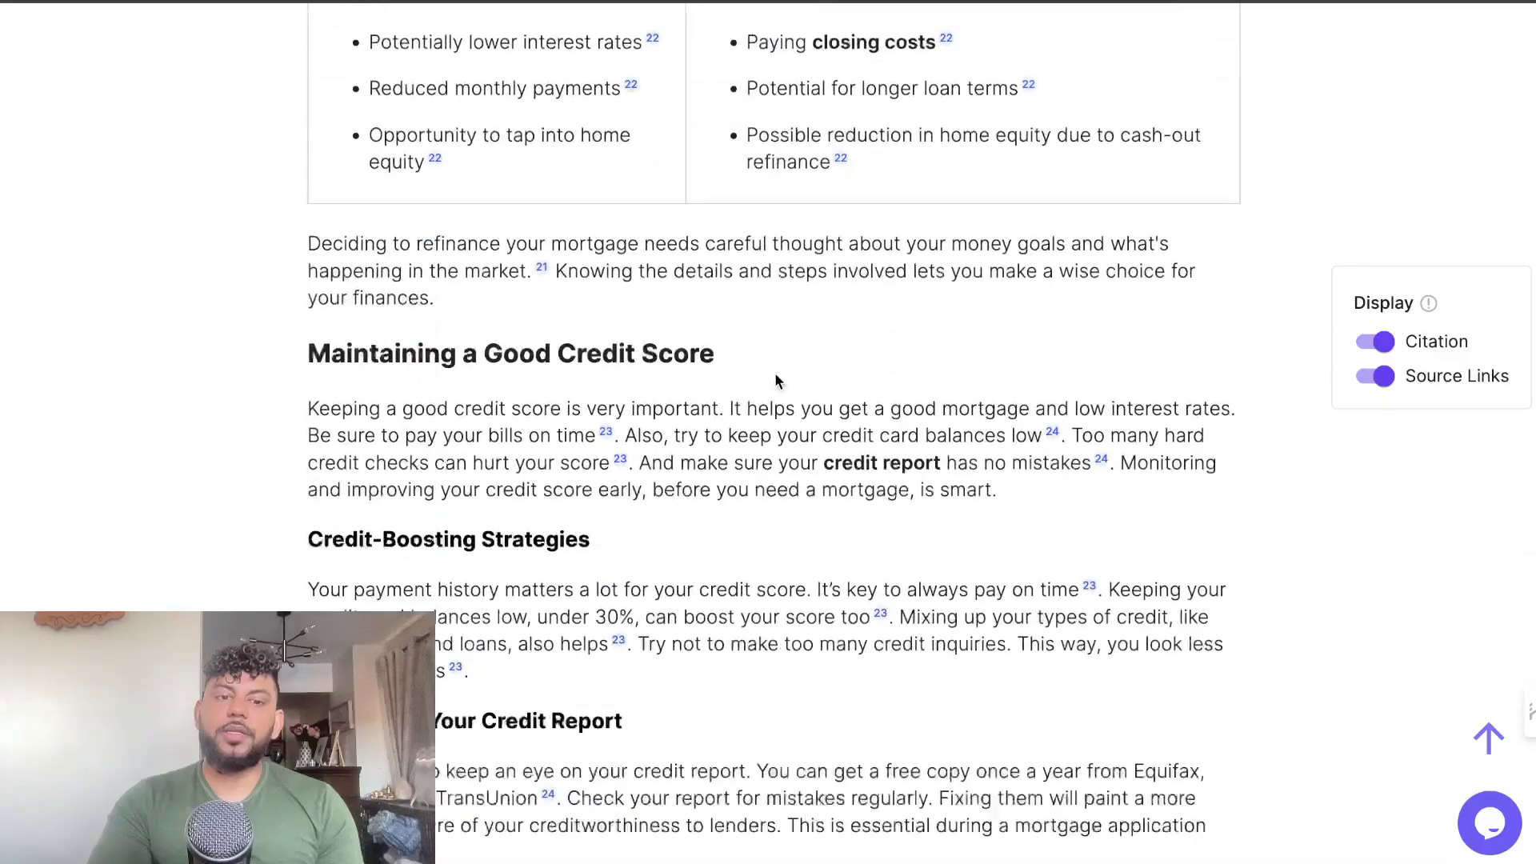
{"action": "scroll", "coordinate": [774, 374], "scroll_direction": "up", "scroll_amount": 12}
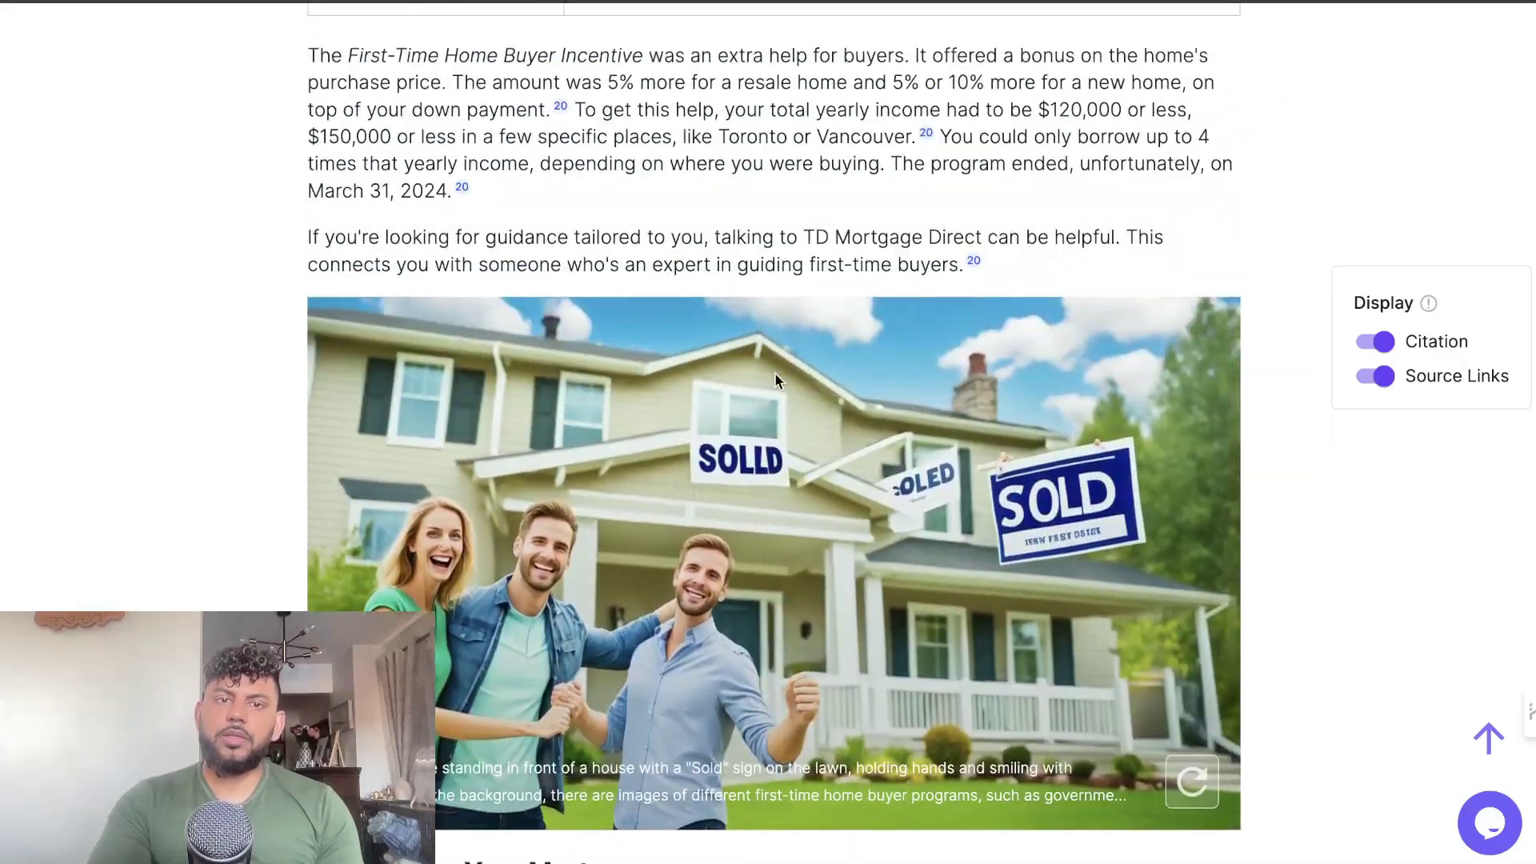
{"action": "scroll", "coordinate": [774, 372], "scroll_direction": "up", "scroll_amount": 2}
{"action": "scroll", "coordinate": [774, 372], "scroll_direction": "down", "scroll_amount": 14}
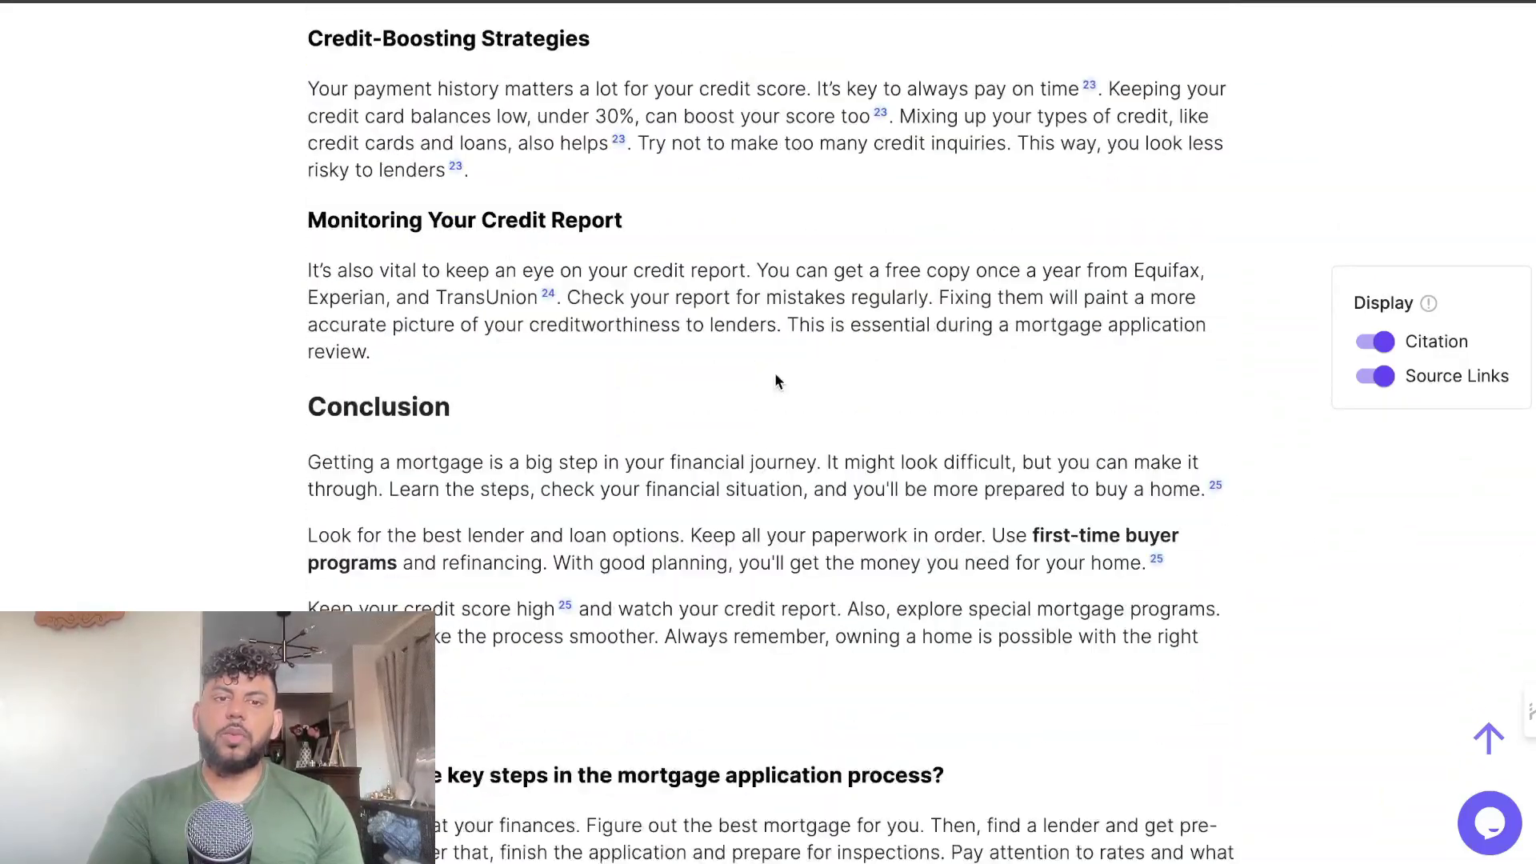
{"action": "scroll", "coordinate": [774, 373], "scroll_direction": "down", "scroll_amount": 15}
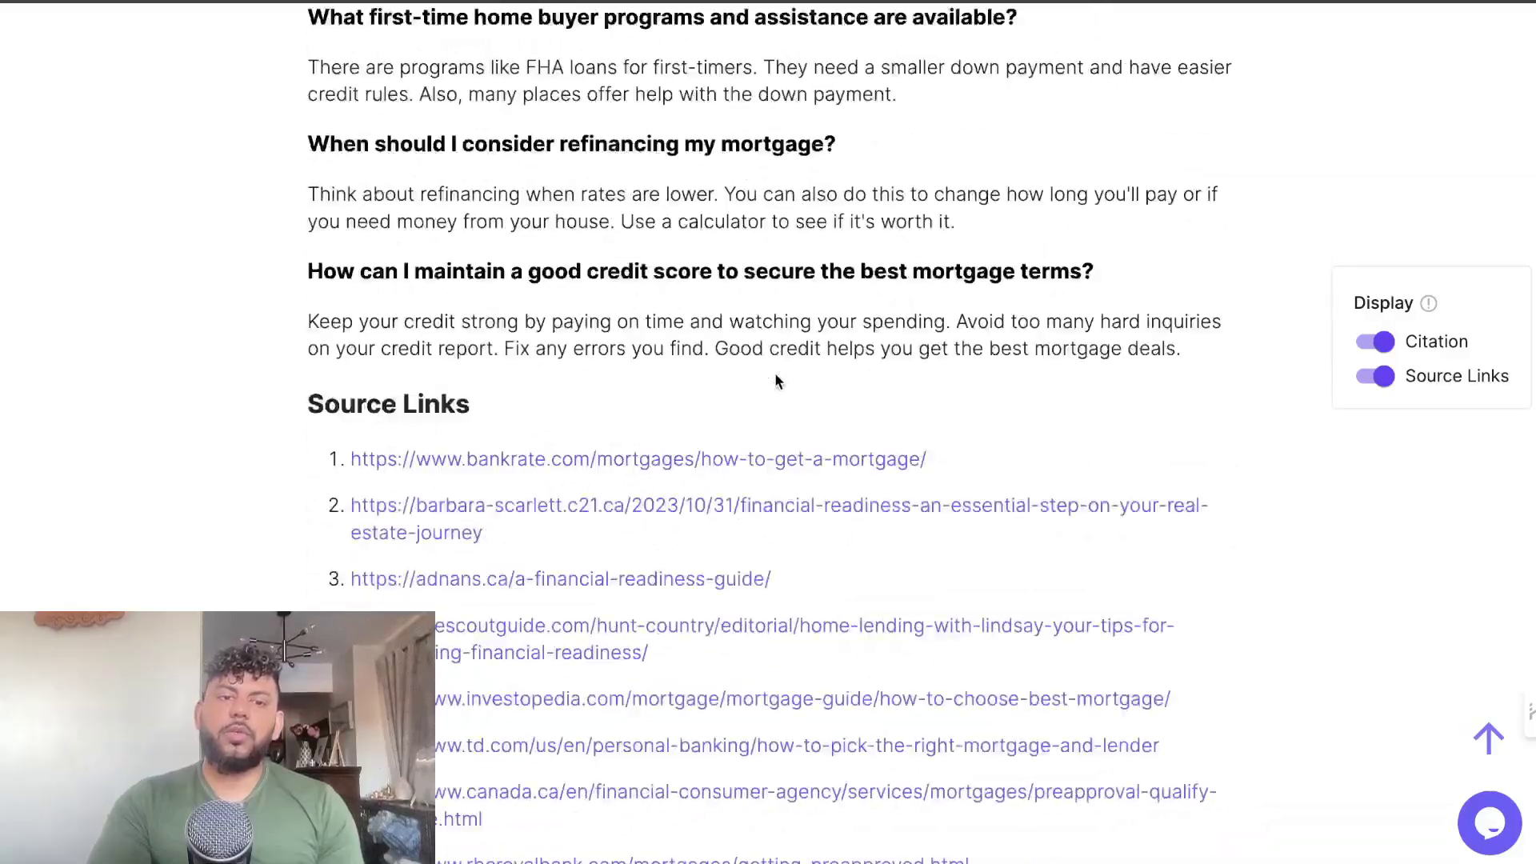
{"action": "scroll", "coordinate": [775, 379], "scroll_direction": "down", "scroll_amount": 10}
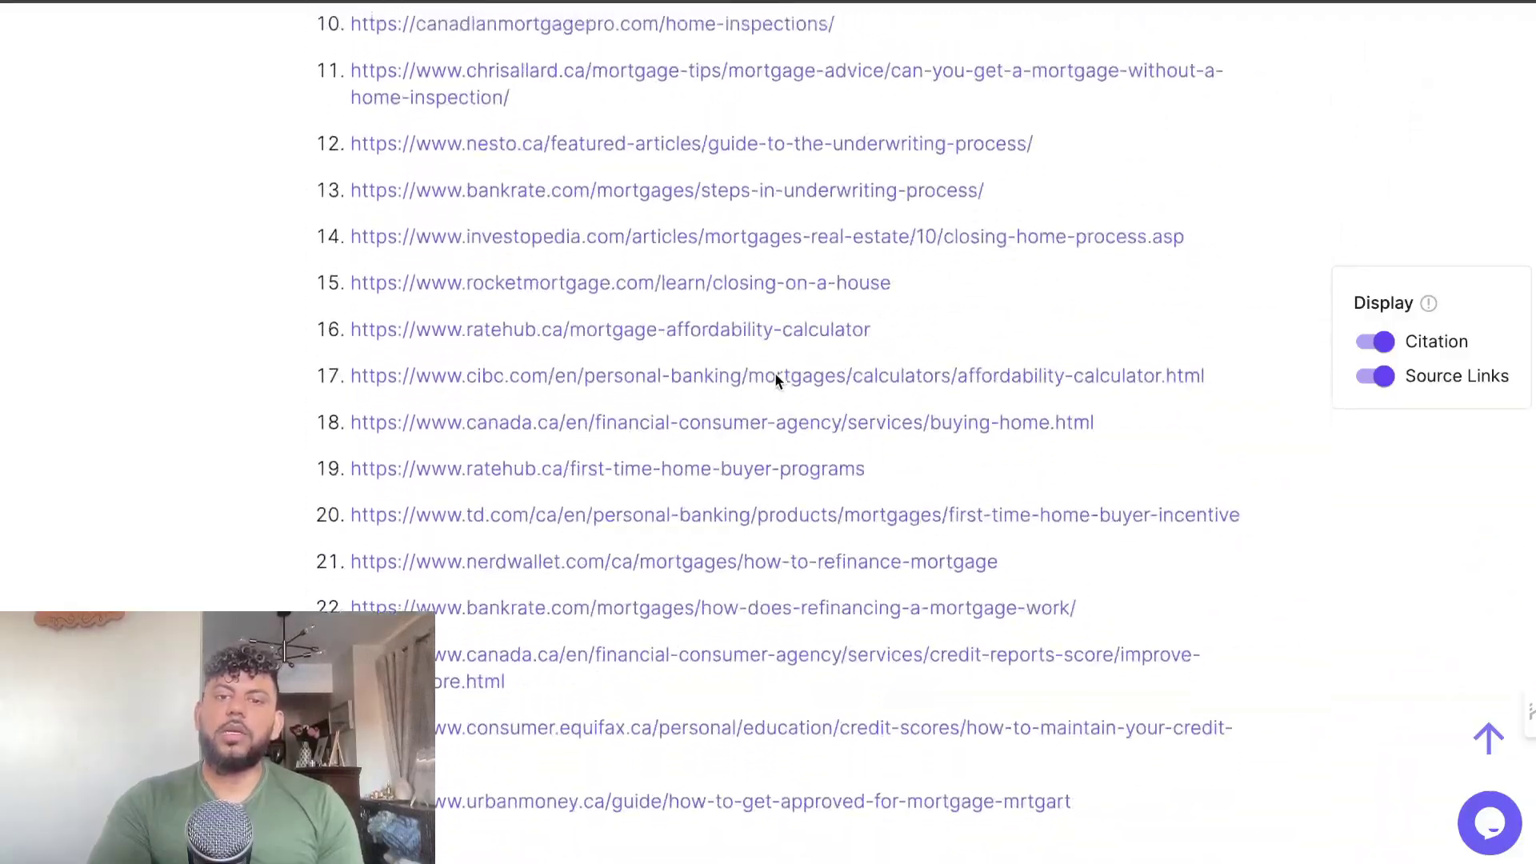
{"action": "scroll", "coordinate": [774, 378], "scroll_direction": "up", "scroll_amount": 20}
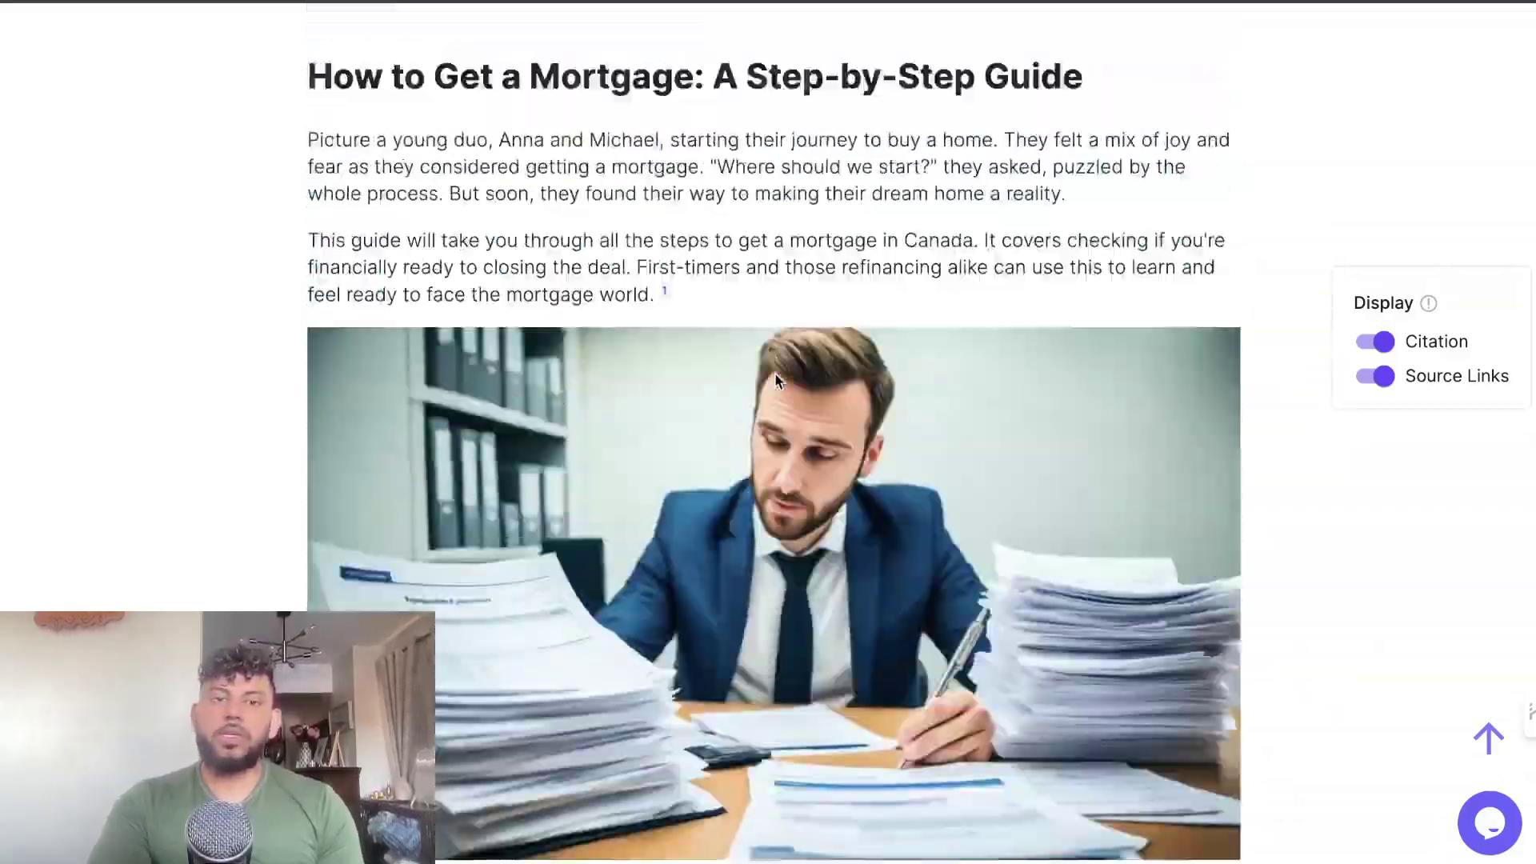
{"action": "scroll", "coordinate": [774, 376], "scroll_direction": "up", "scroll_amount": 3}
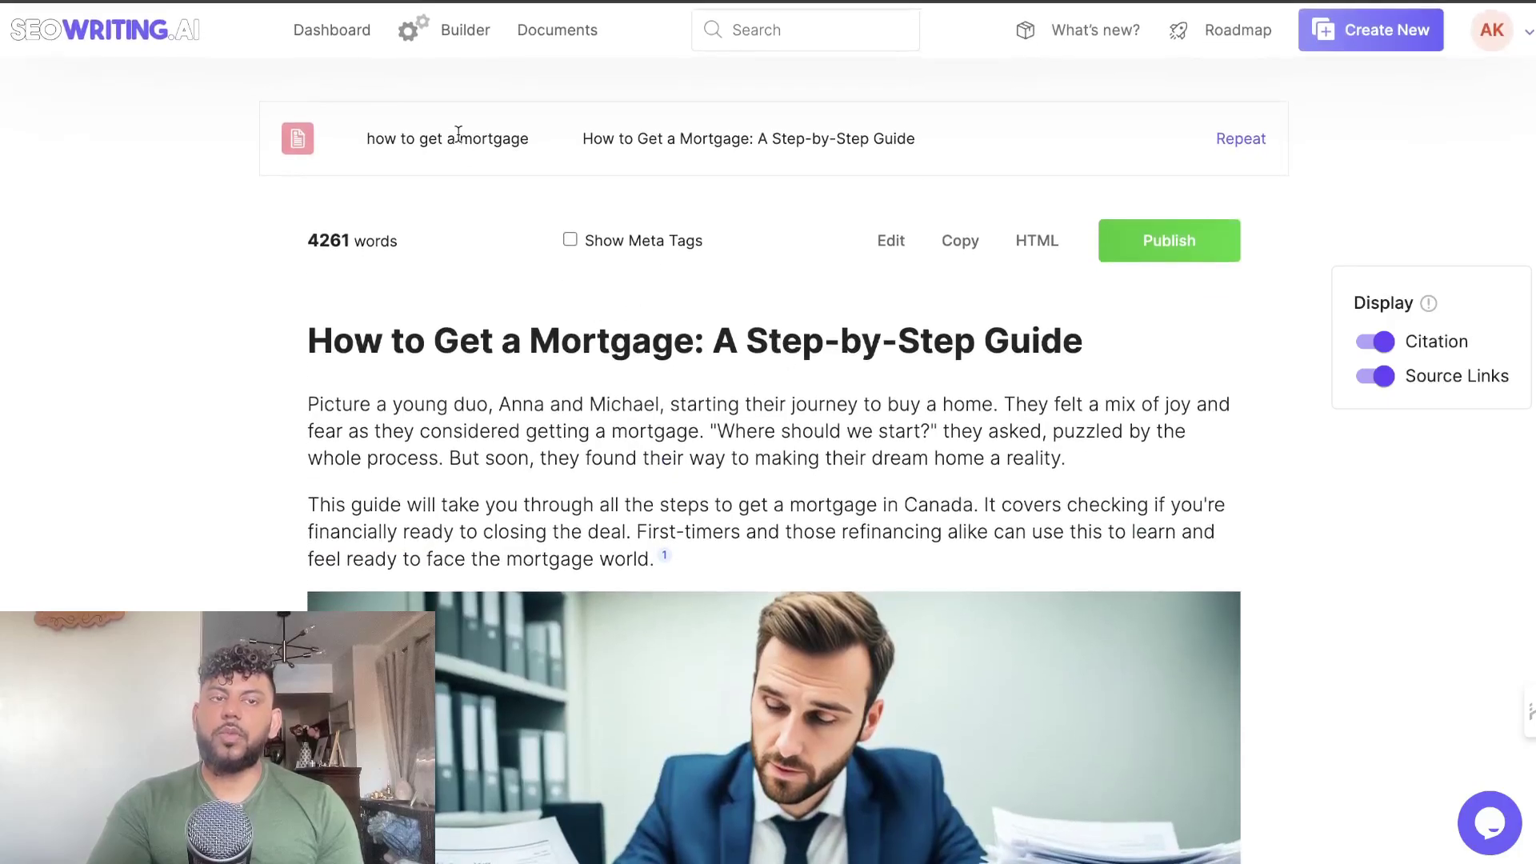
{"action": "left_click_drag", "start_coordinate": [315, 248], "coordinate": [378, 251]}
{"action": "left_click", "coordinate": [392, 242]}
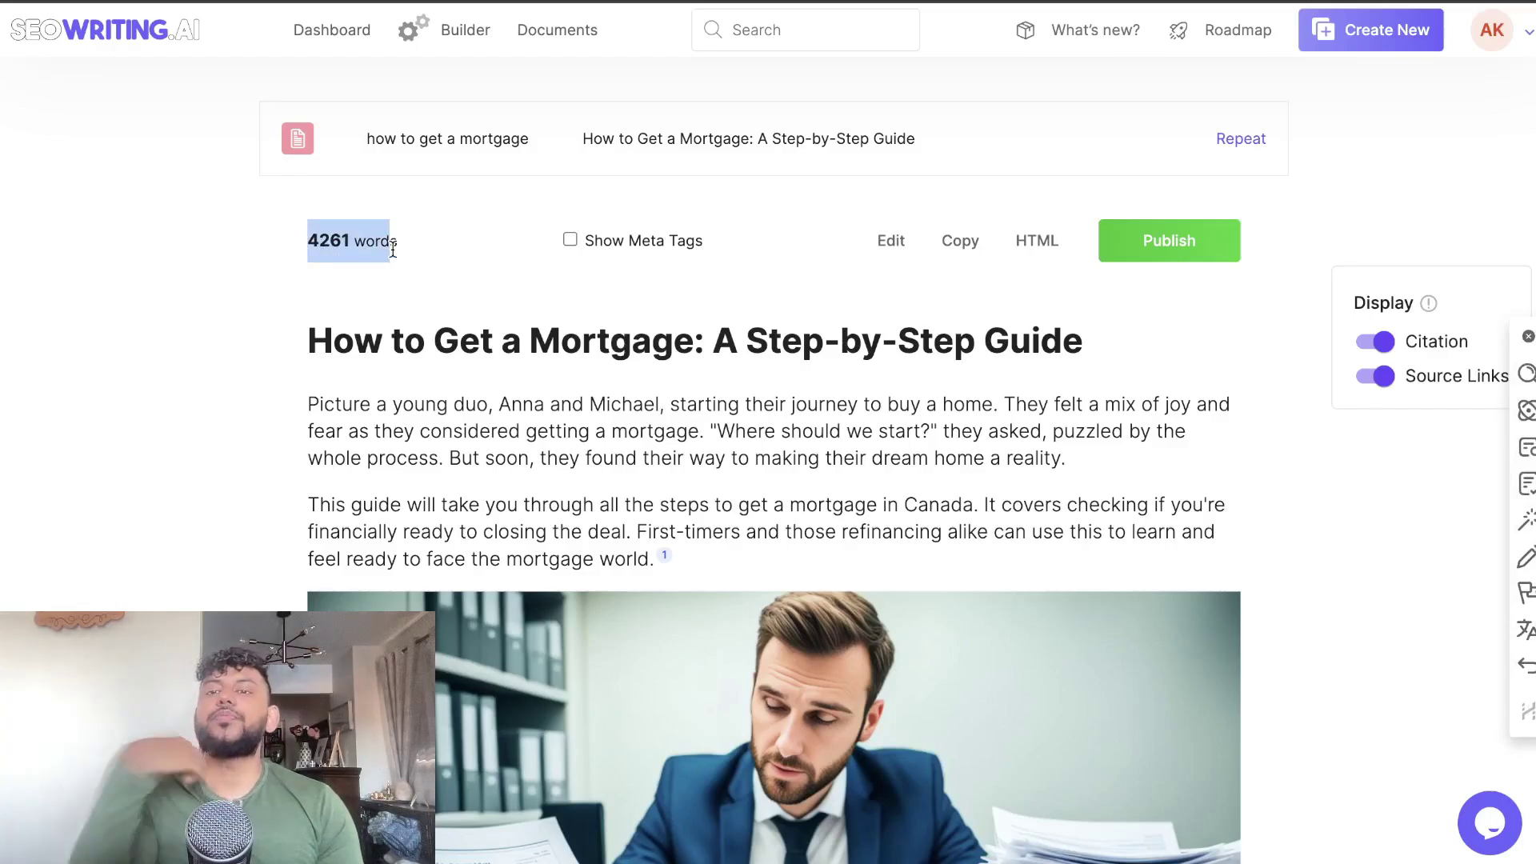
{"action": "left_click", "coordinate": [1525, 338]}
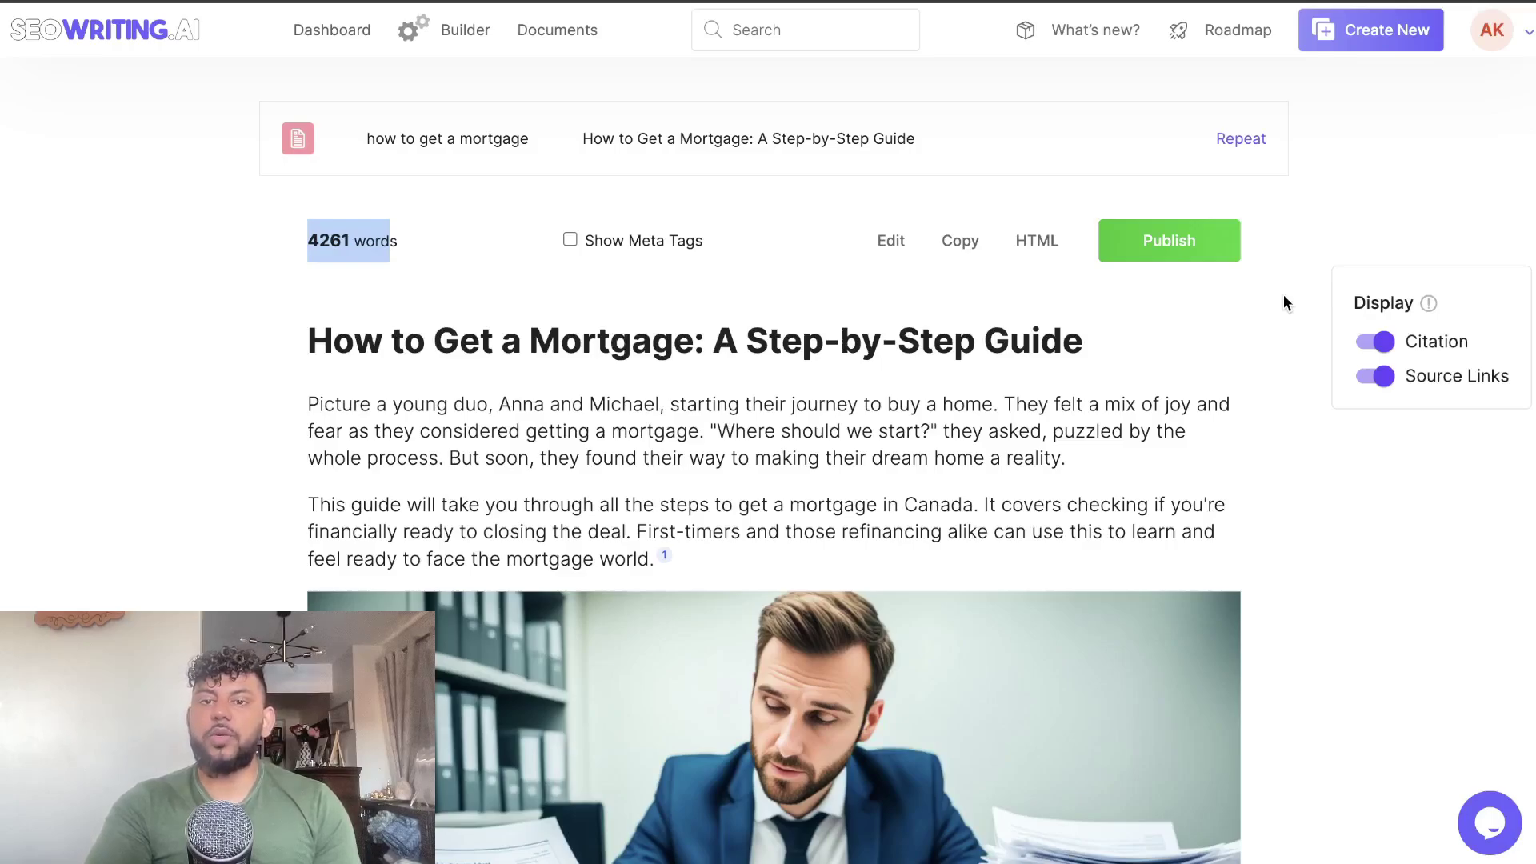
Return to the Dashboard listing the creation tools and document types.
{"action": "left_click", "coordinate": [324, 36]}
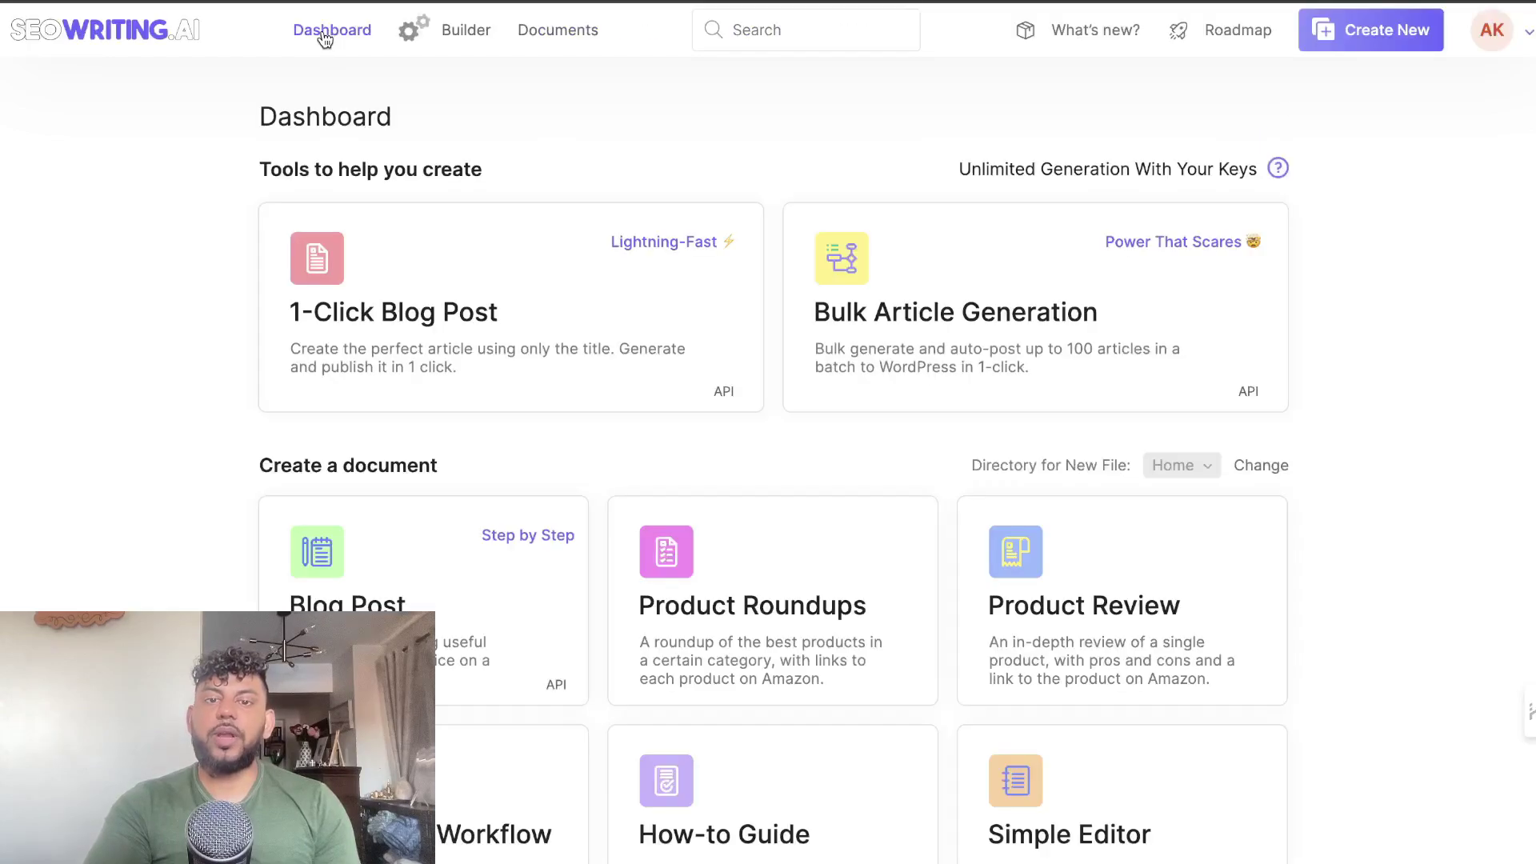